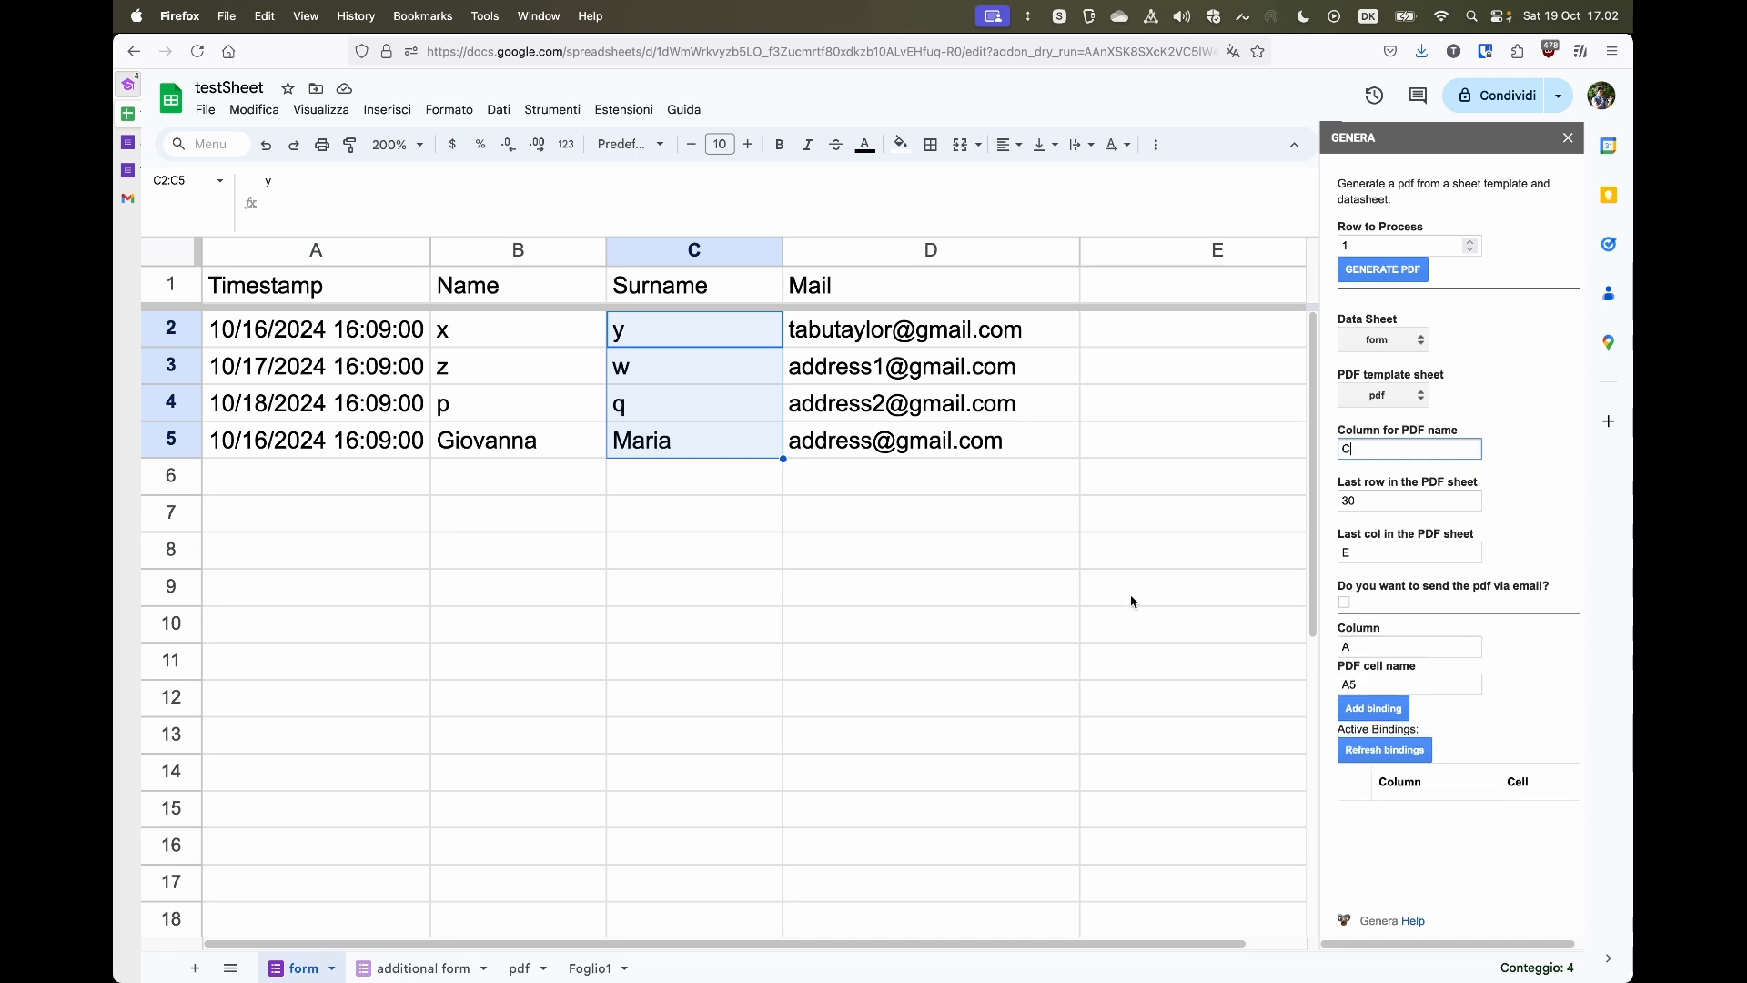
- Set the add-on's Column for PDF name field to E
left_click(1061, 613)
scroll(1061, 612, "right", 1)
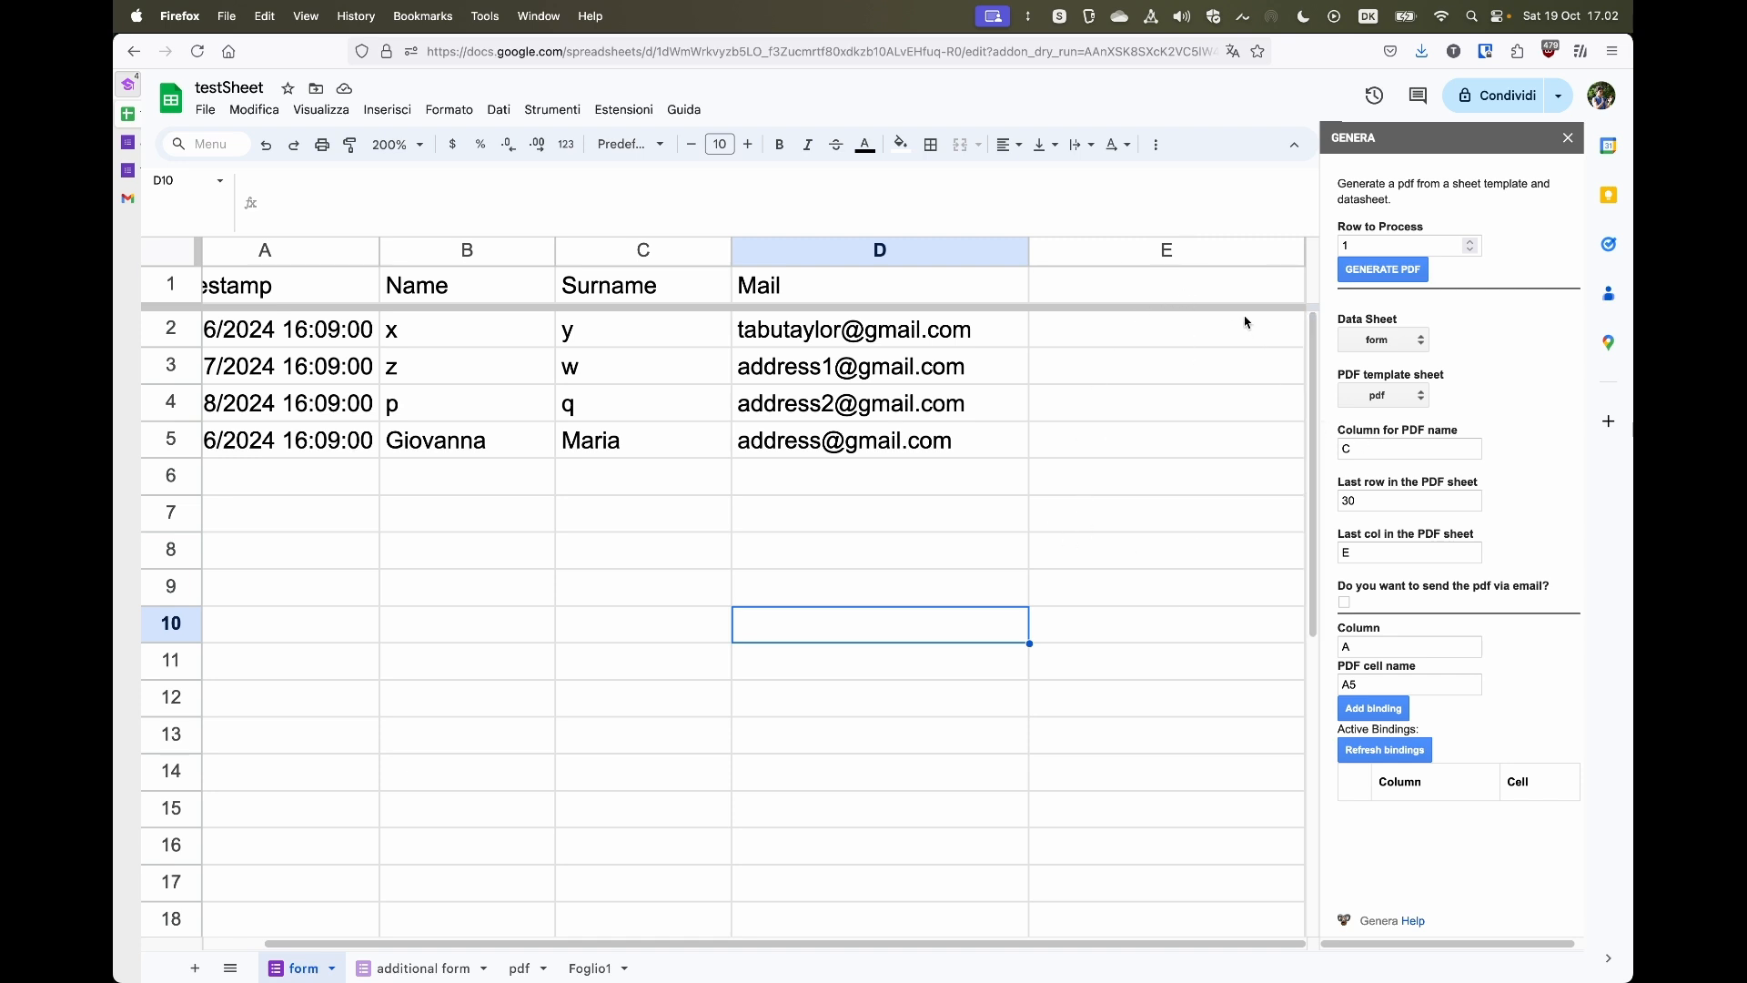
left_click(1349, 450)
left_click(1040, 593)
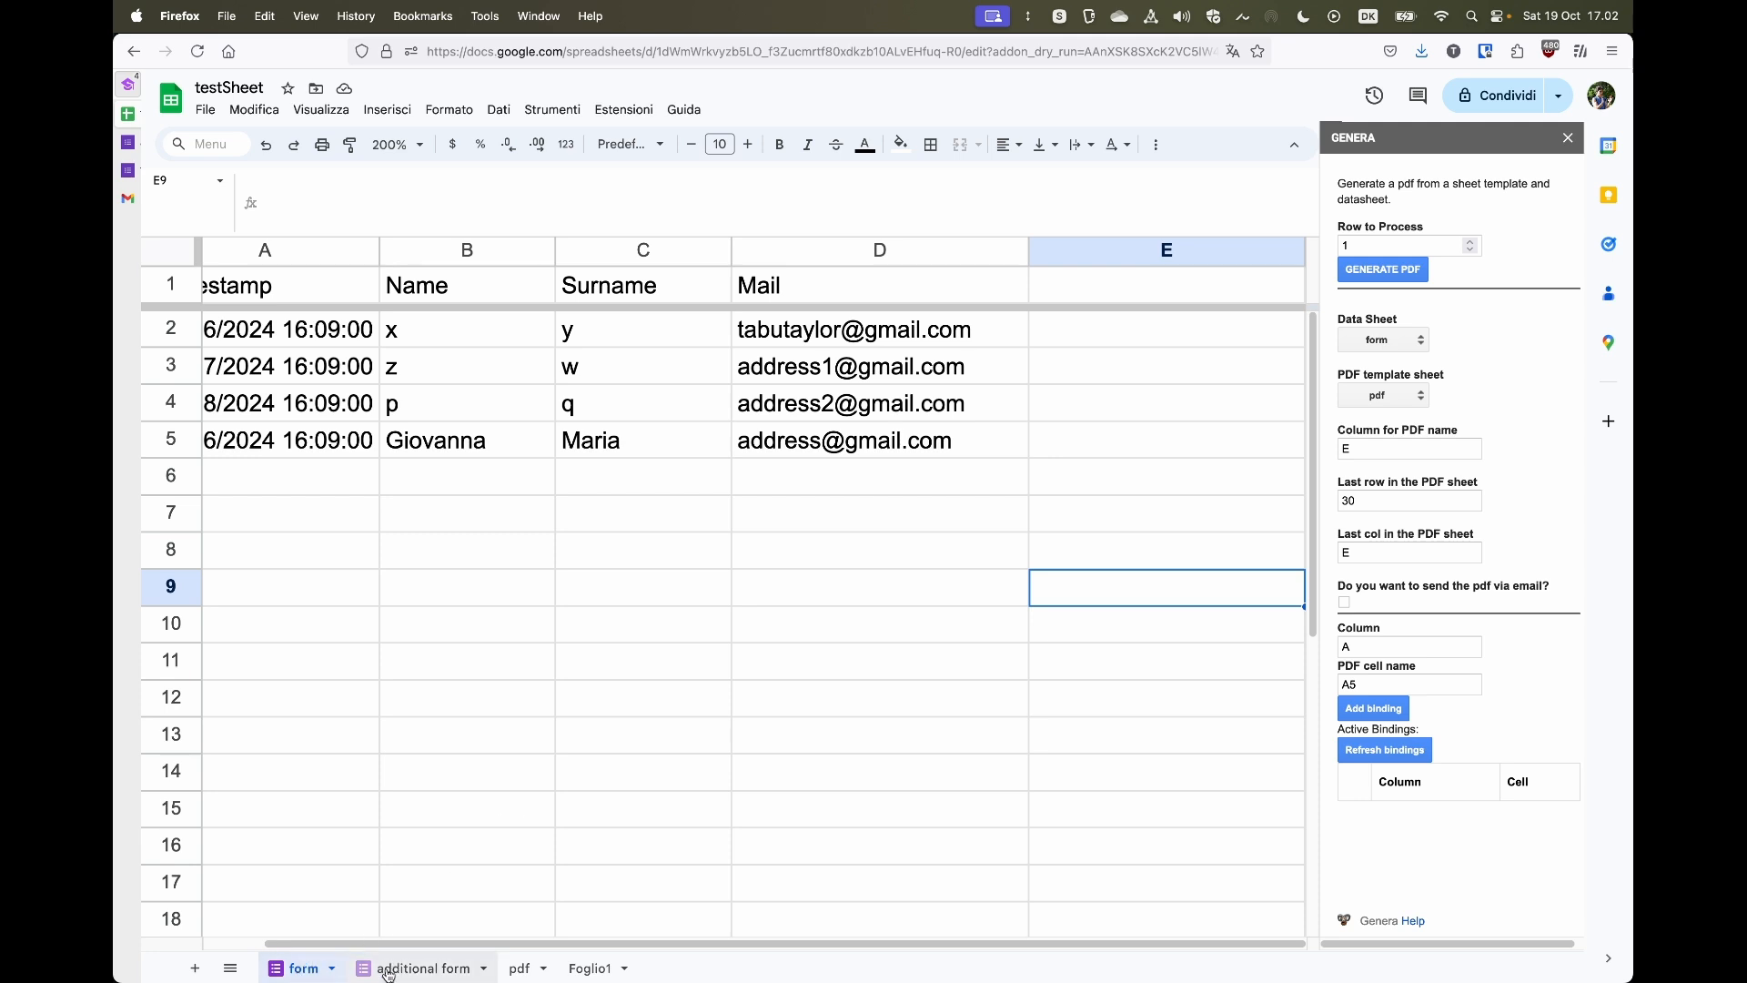
scroll(337, 770, "left", 2)
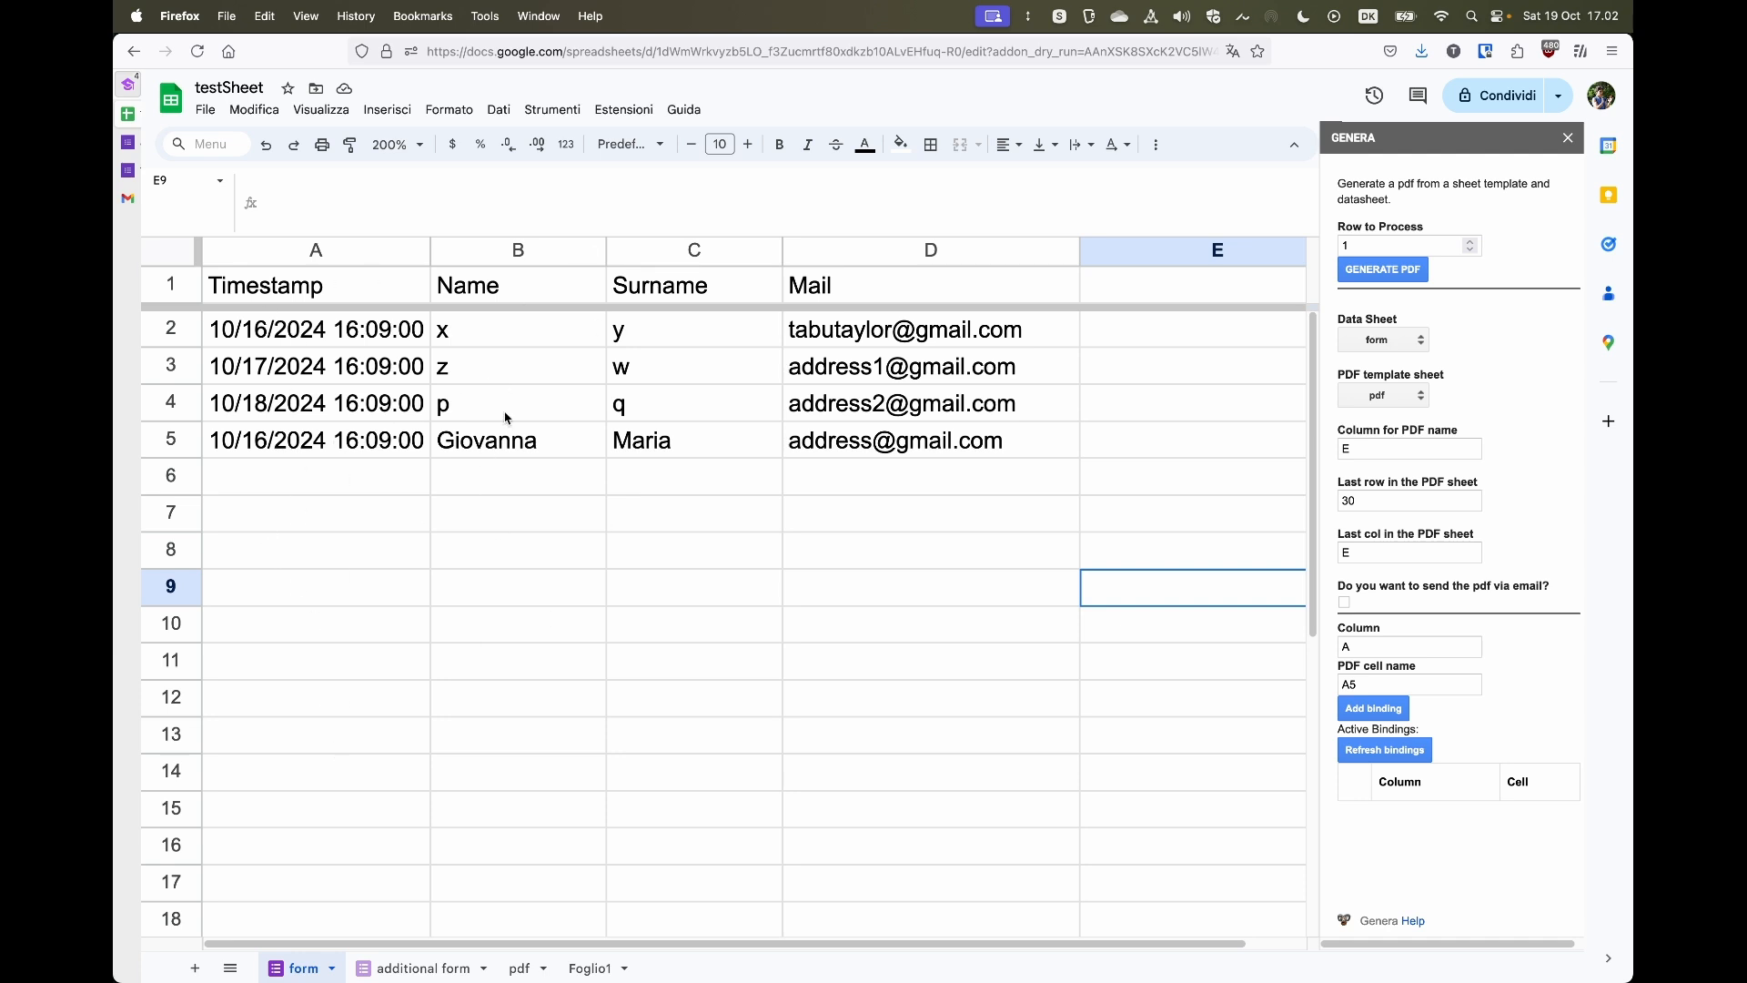
scroll(506, 419, "right", 1)
scroll(505, 418, "left", 1)
scroll(506, 419, "right", 2)
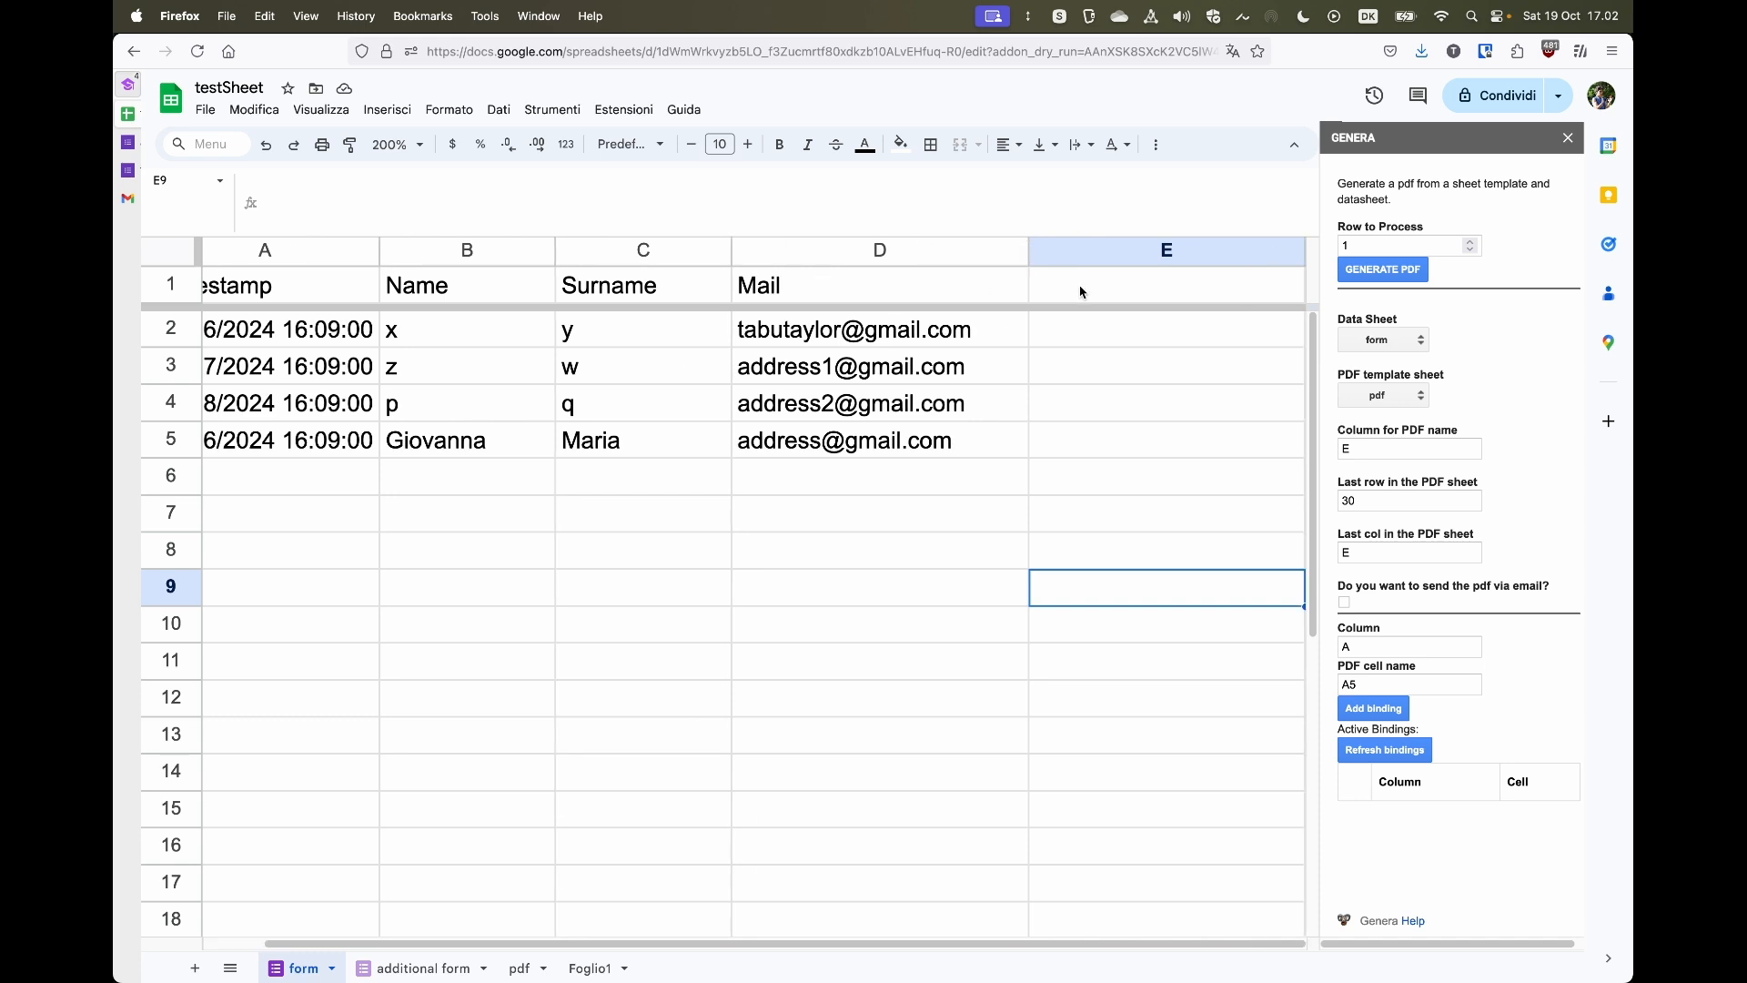
- Copy the ArrayFormula text from cell F1 of the Foglio1 sheet
left_click(597, 971)
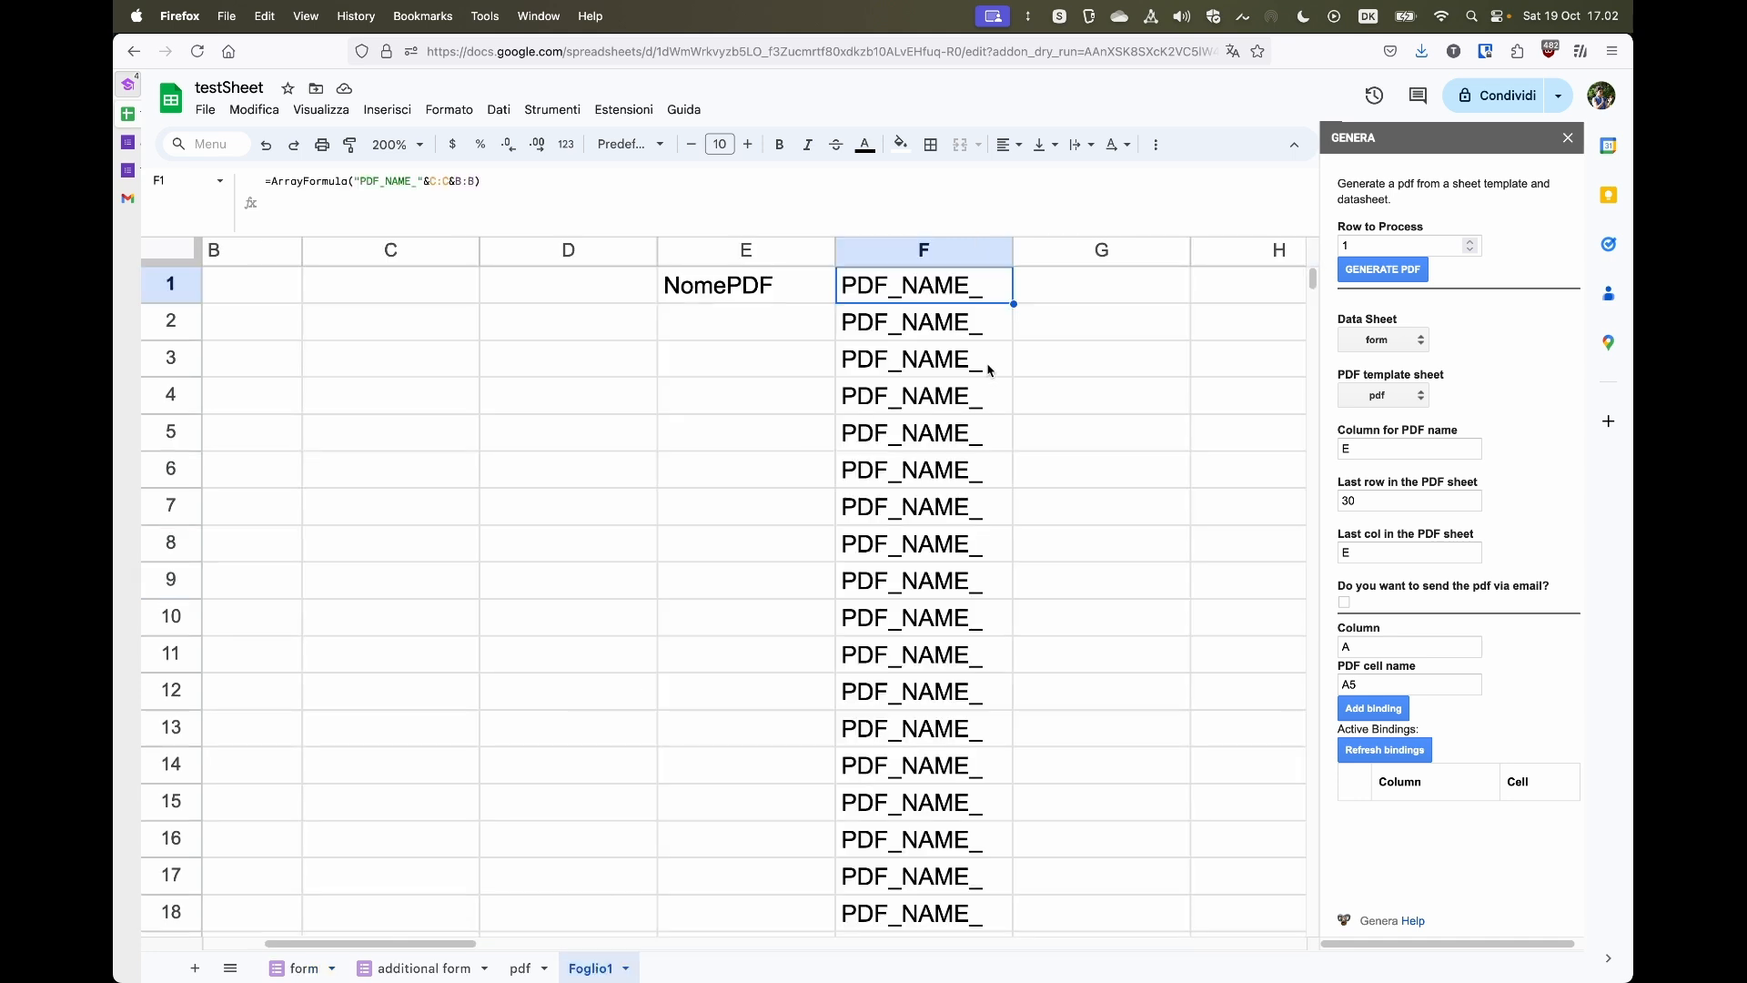
left_click_drag(525, 182, 269, 180)
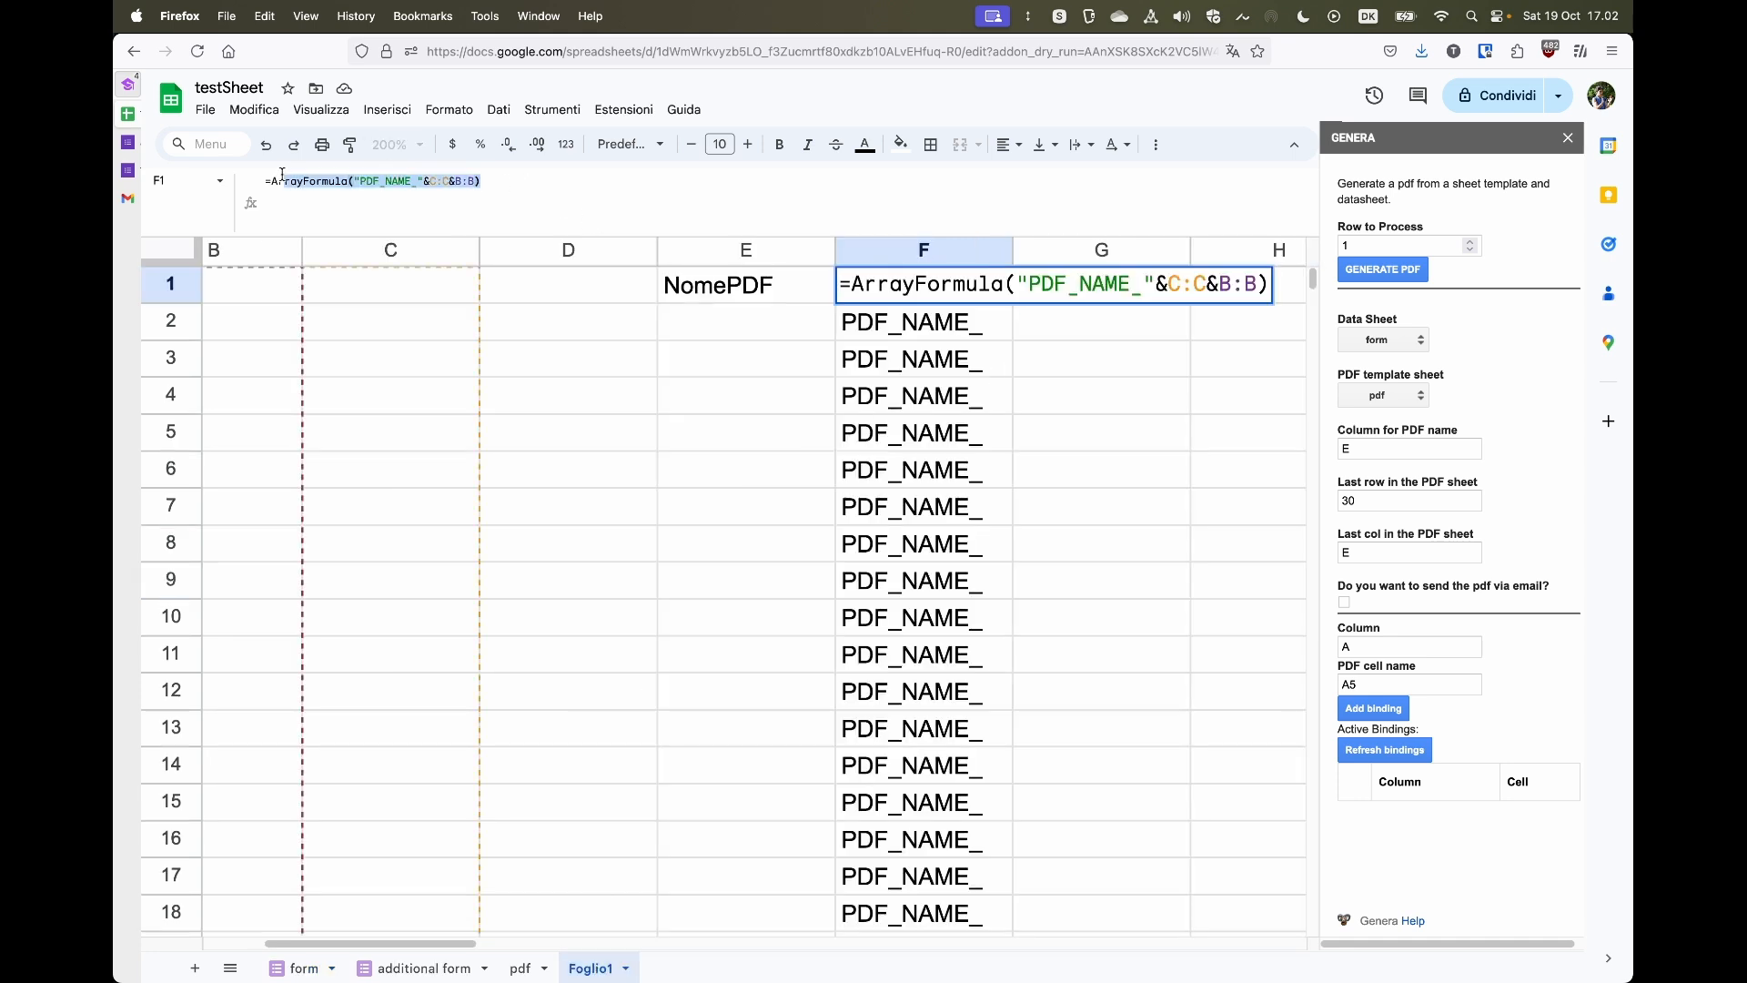
key("super+c")
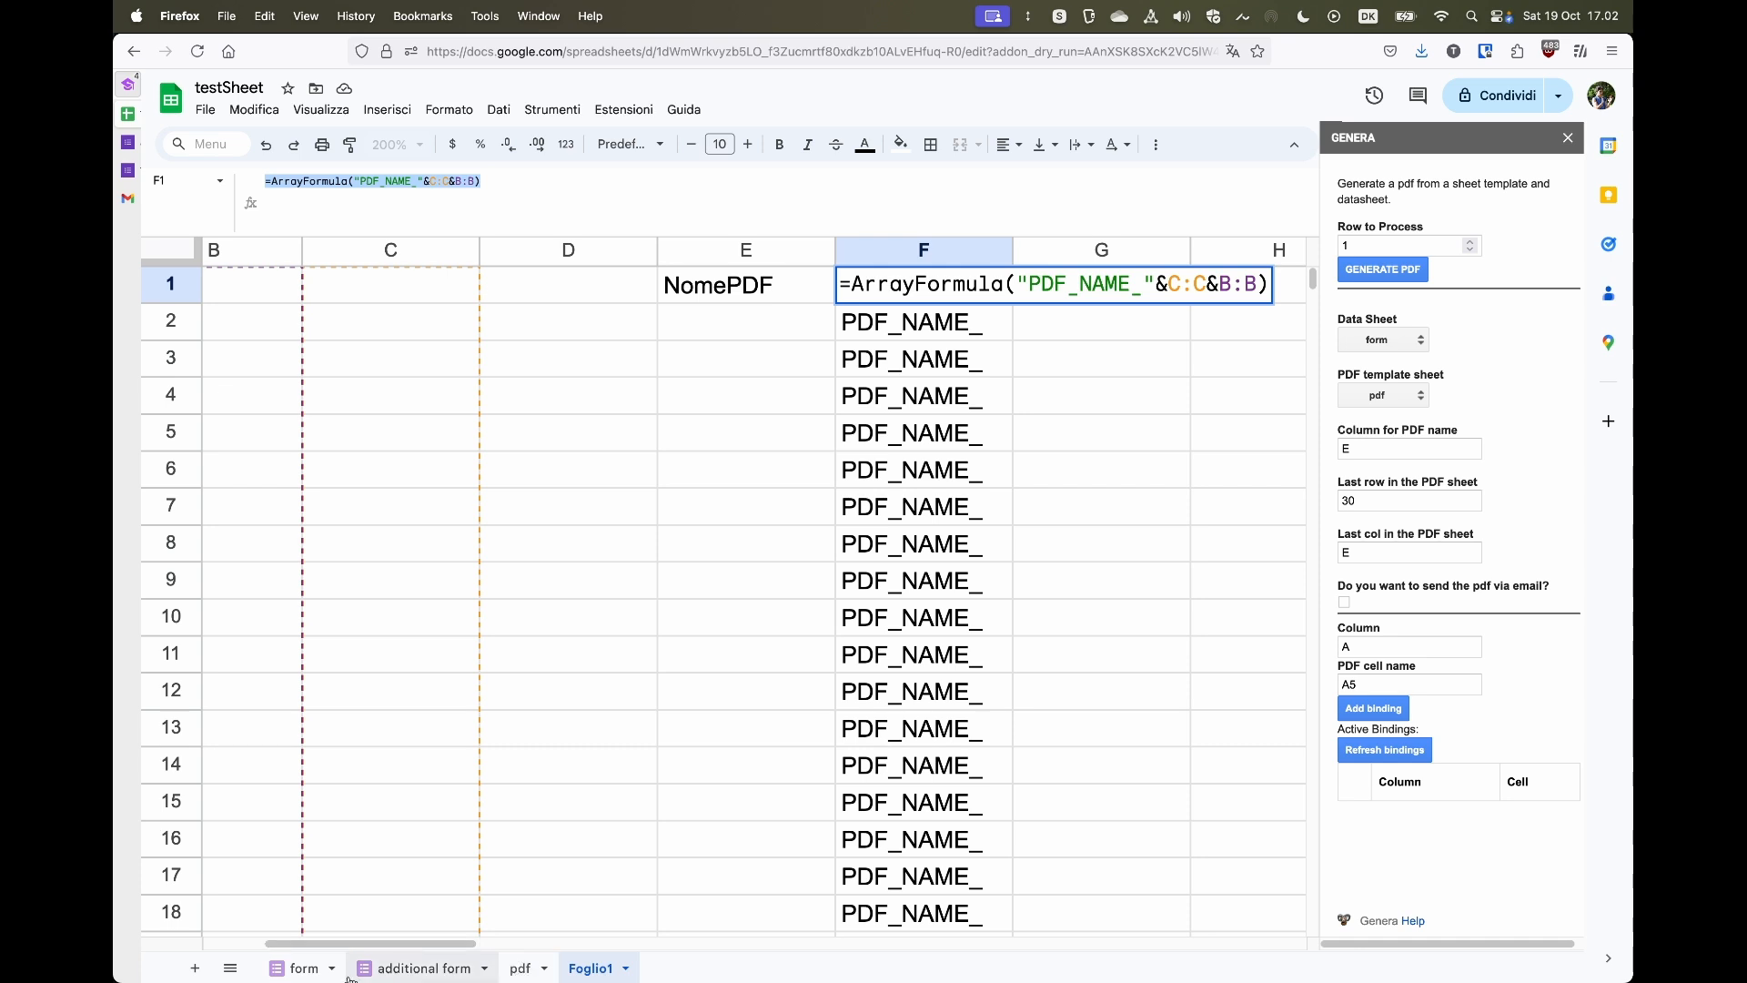
- Paste the copied ArrayFormula into cell E1 of the form sheet
left_click(293, 970)
left_click(1150, 284)
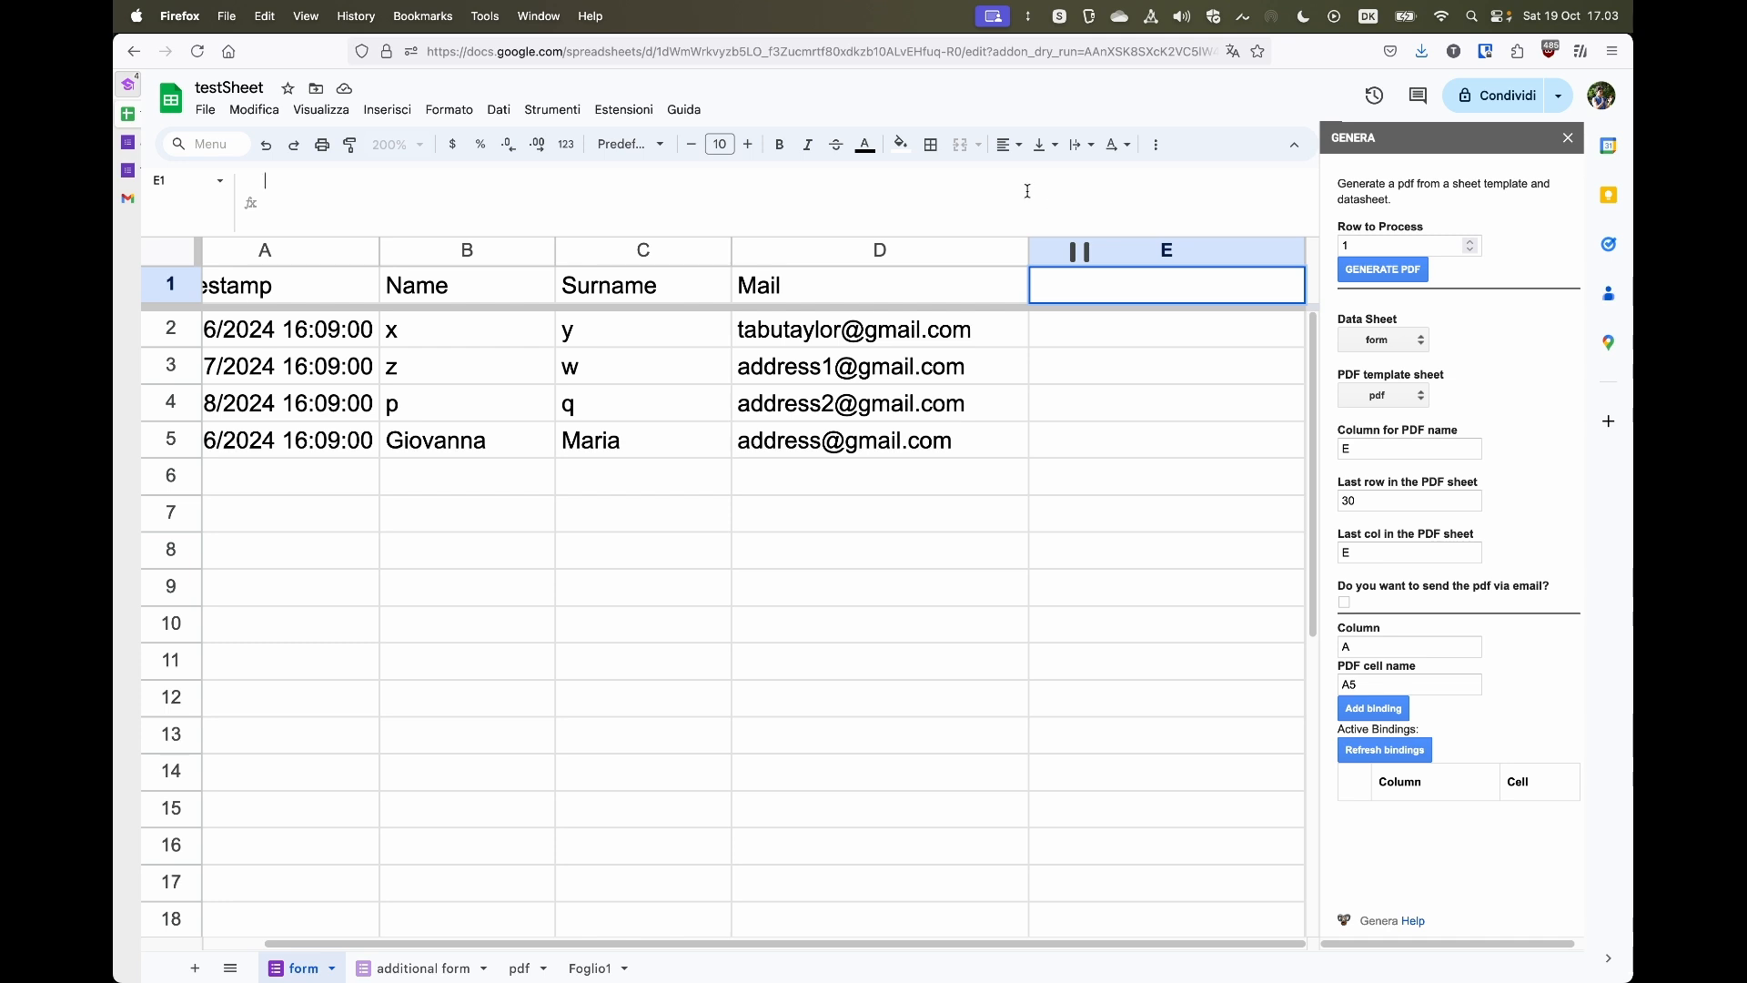
key("super+v")
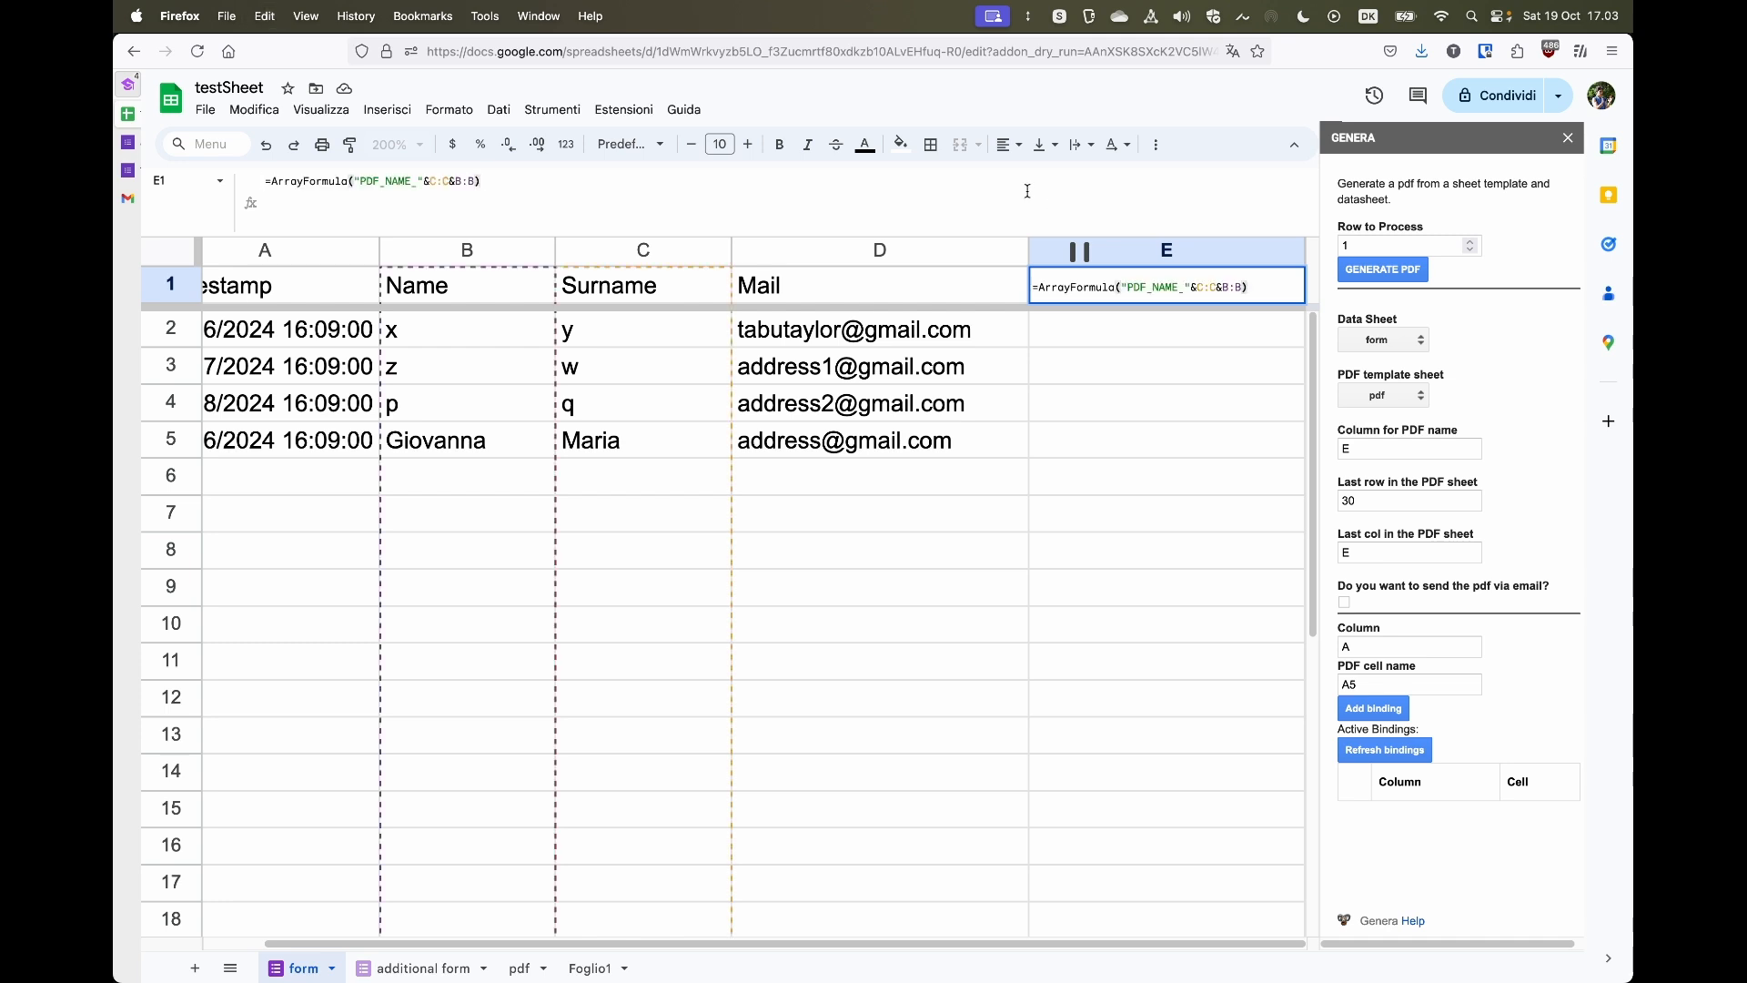
key("Return")
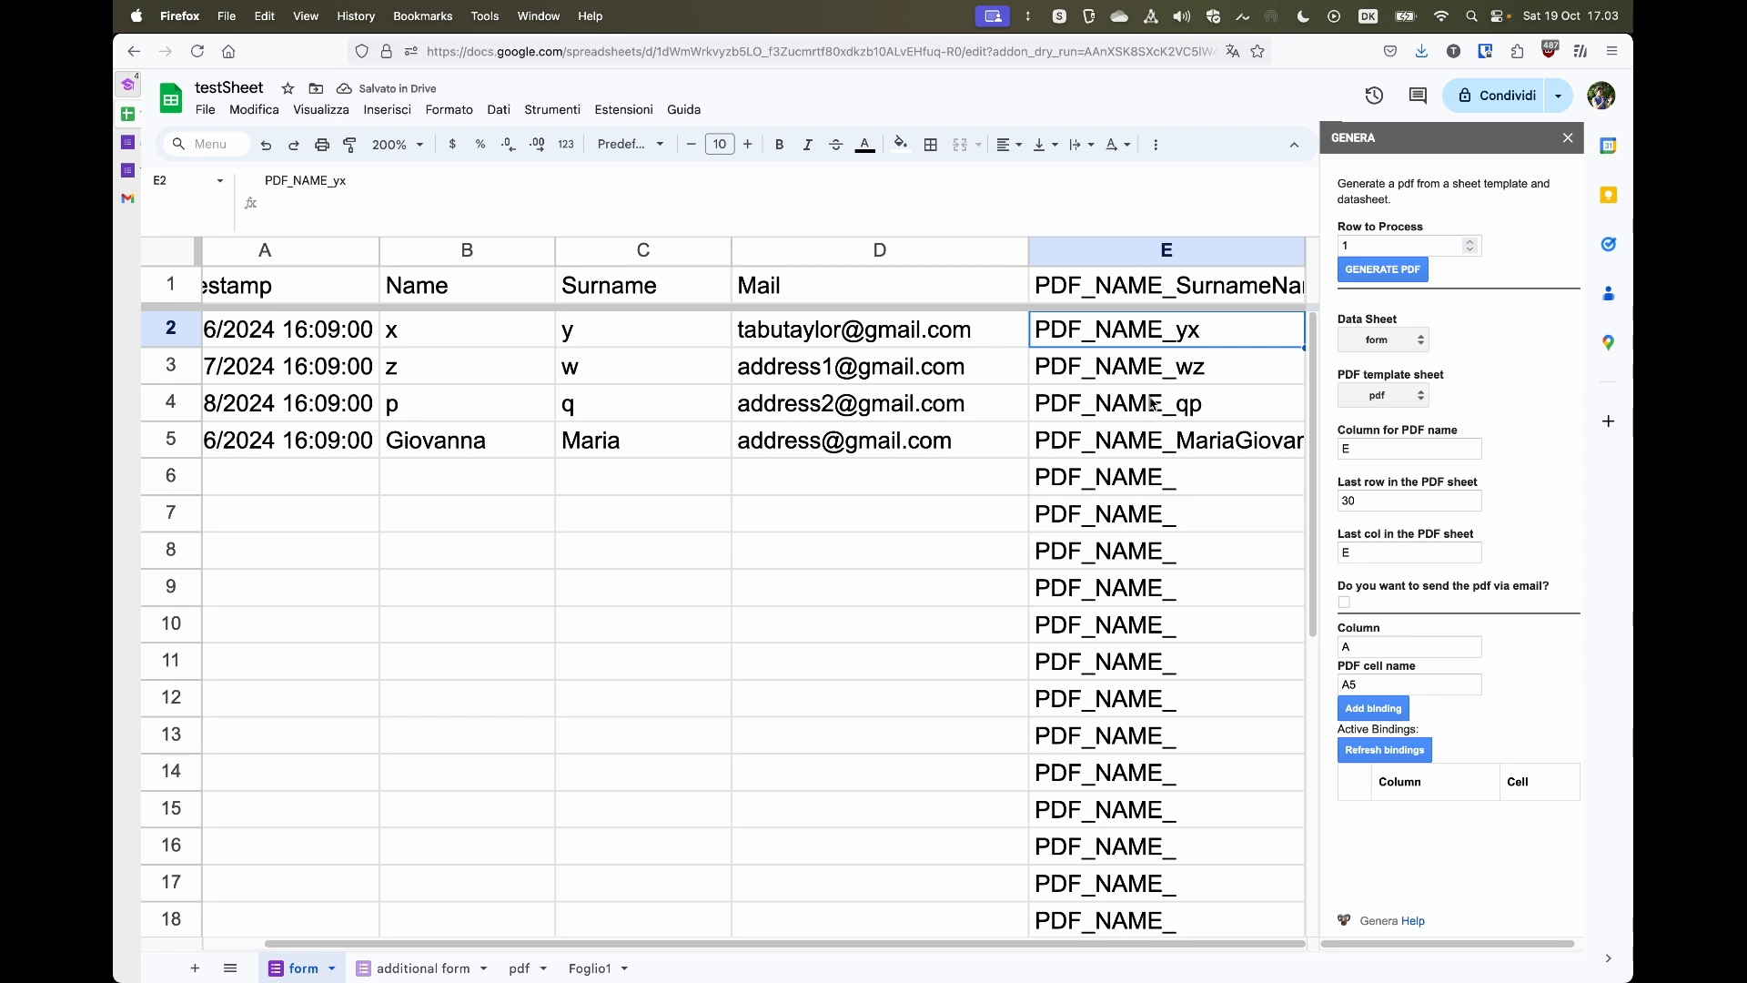
- Inspect the generated PDF names filling column E of the form sheet
key("Up")
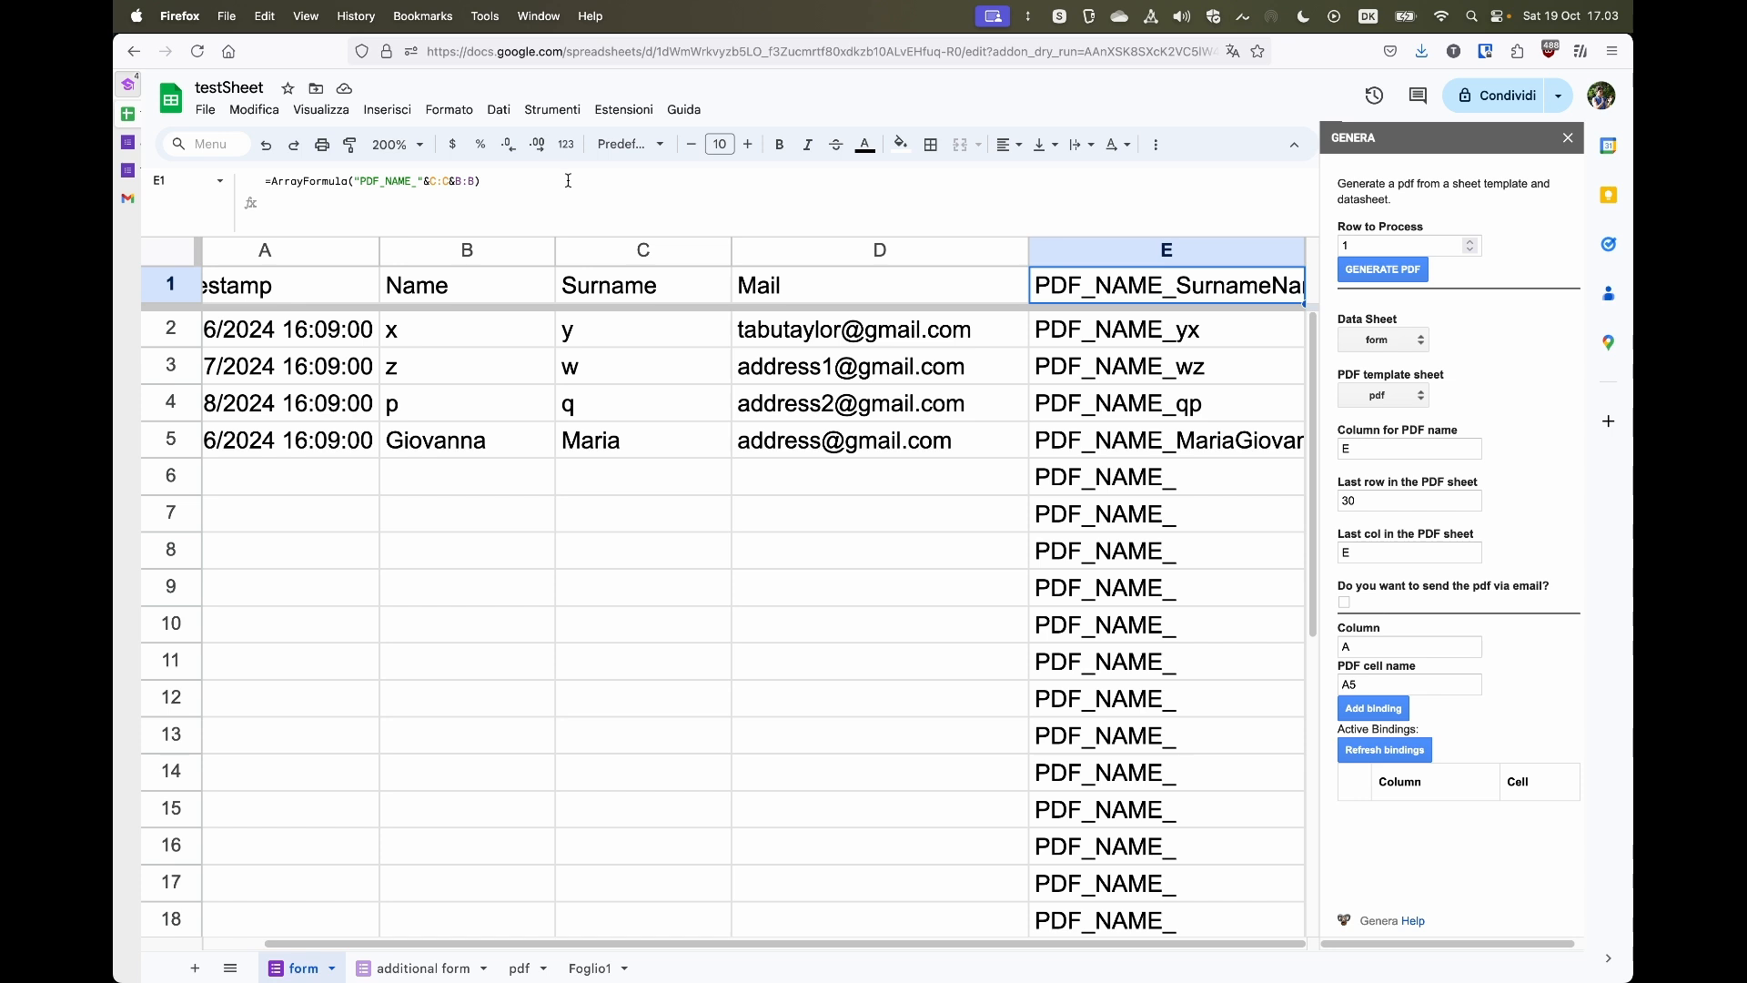
left_click(801, 752)
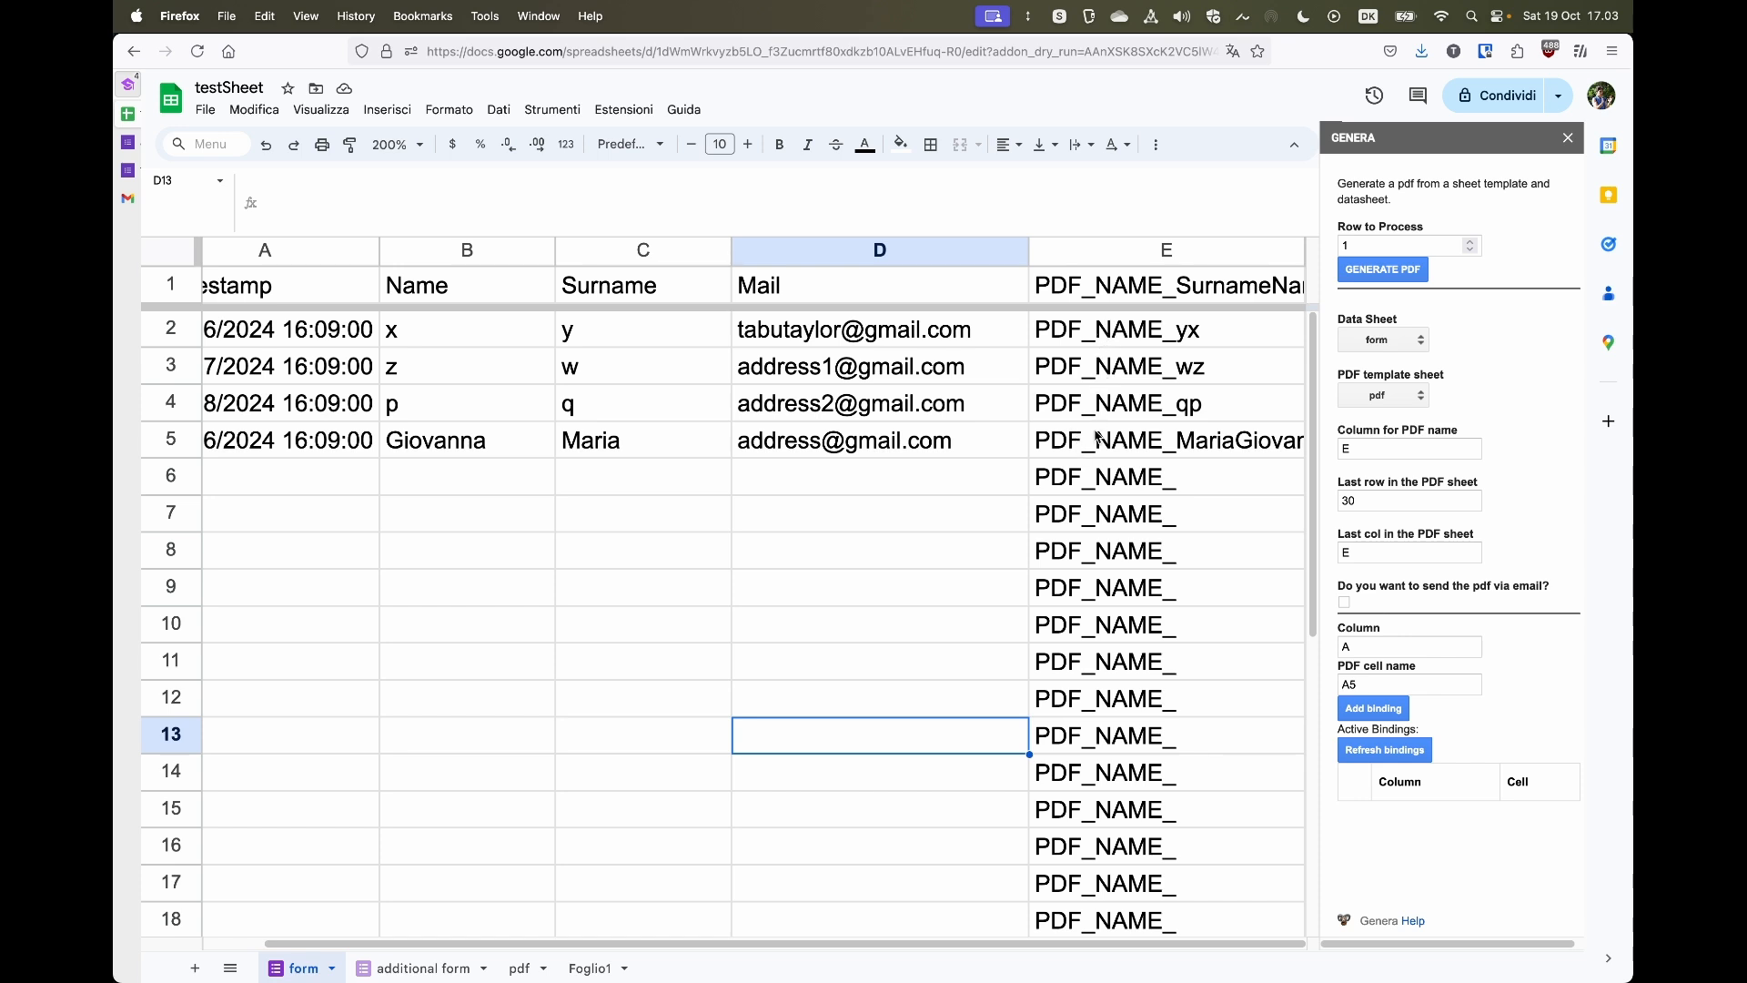
left_click_drag(1104, 339, 1081, 510)
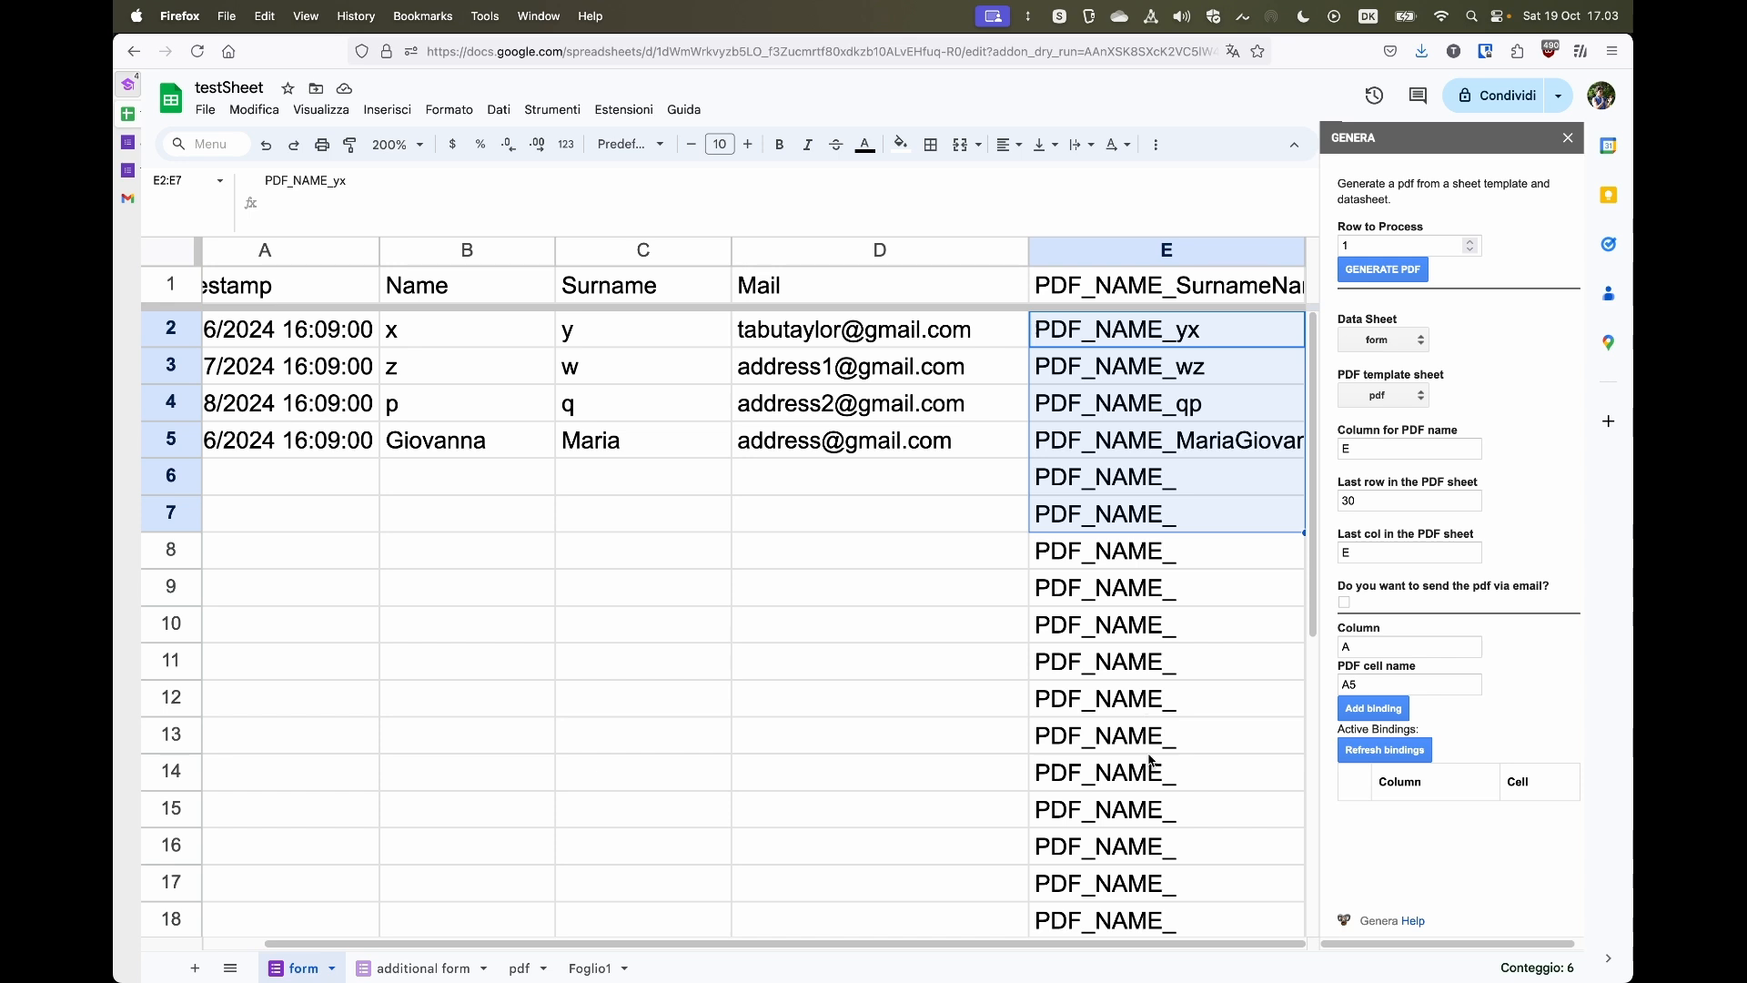
left_click(875, 668)
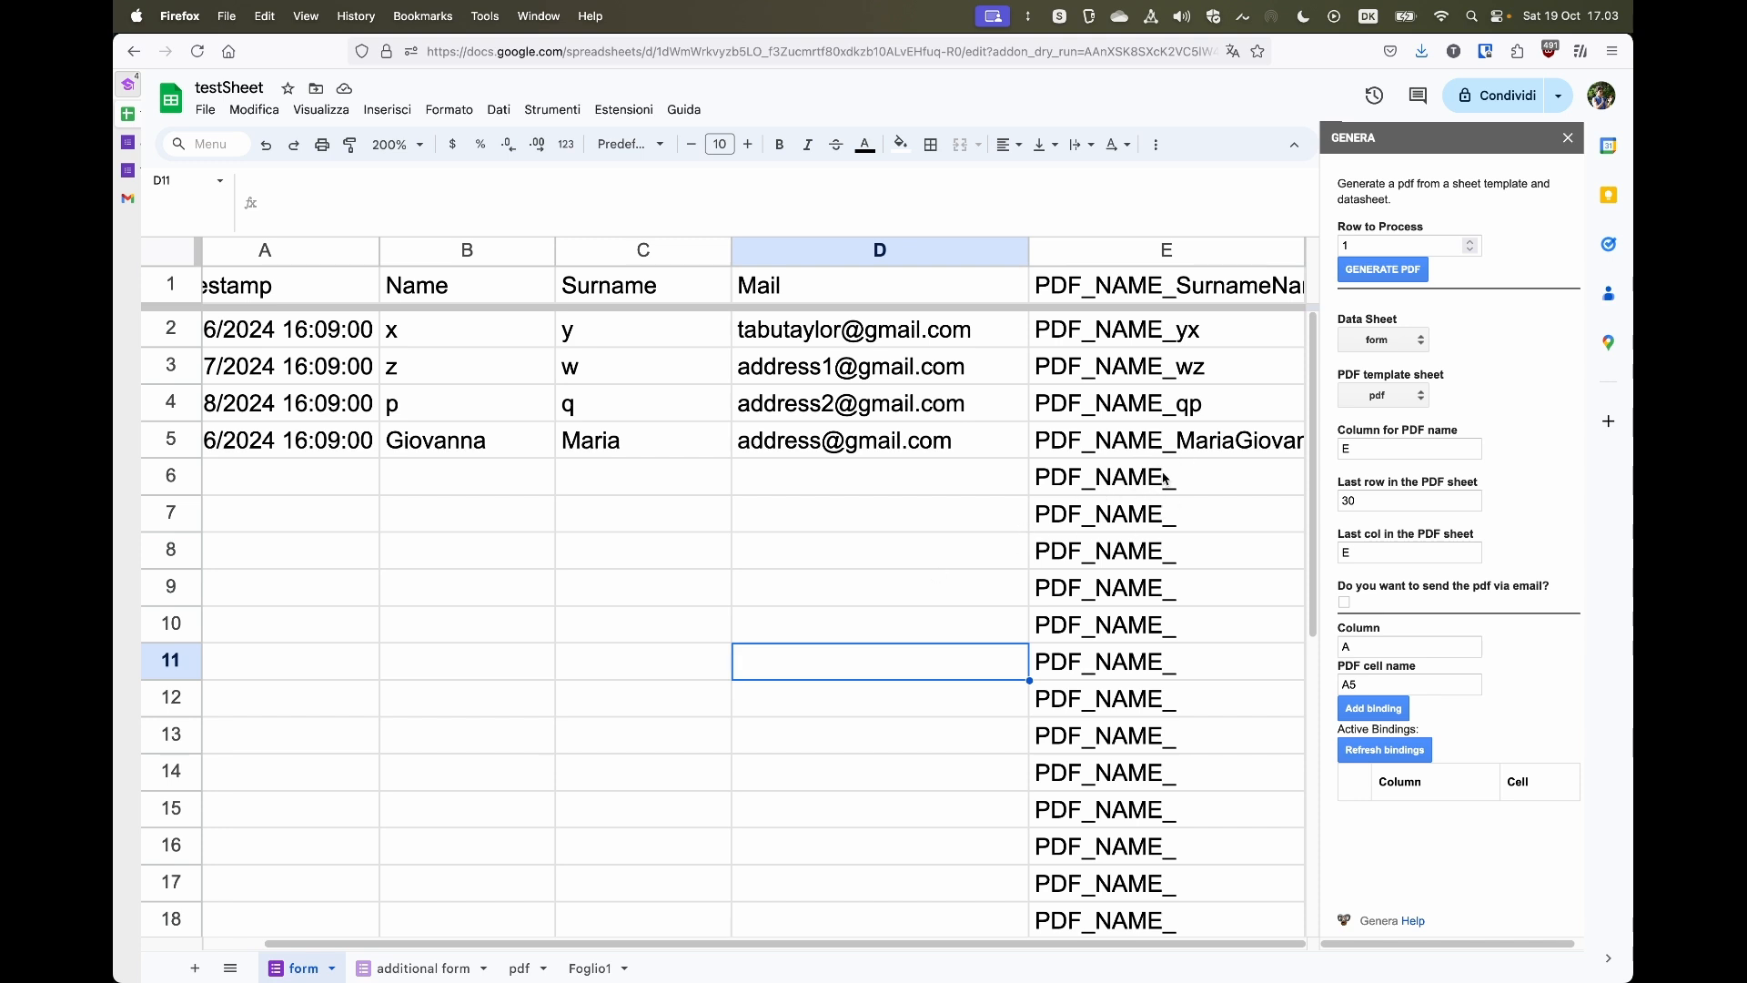
- Edit the E1 formula so it concatenates "PDF_NAME_" with B:B&C:C
left_click(1146, 298)
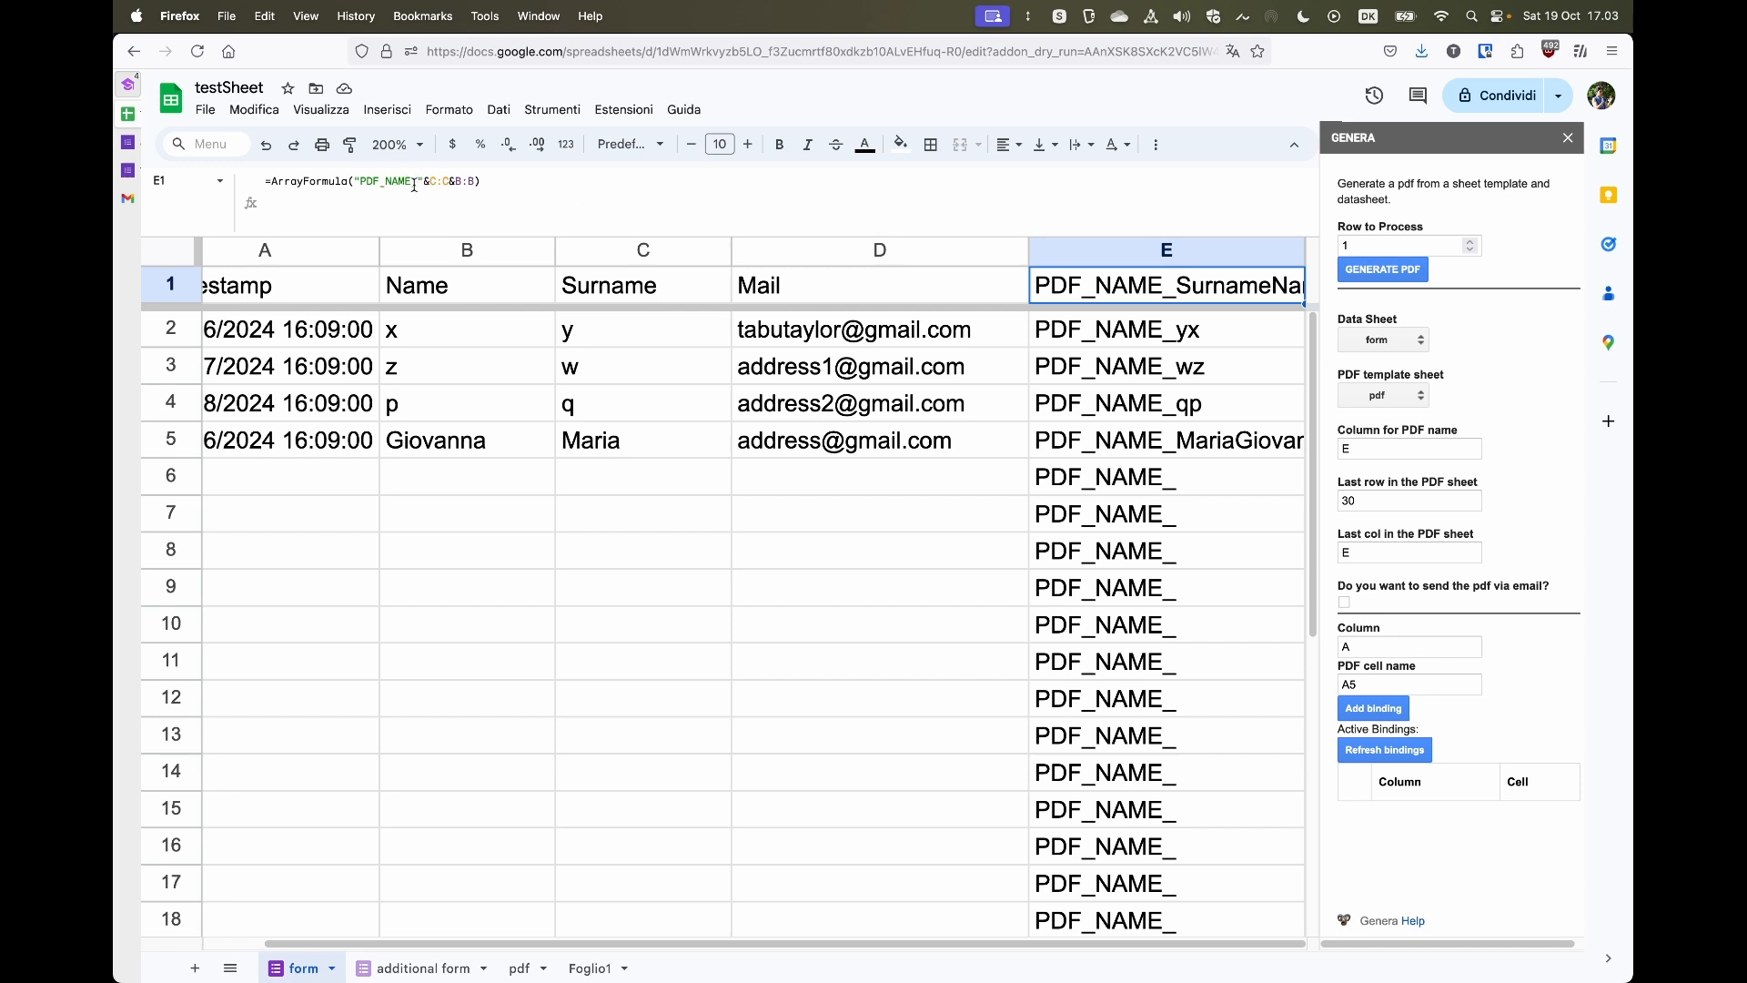
left_click_drag(360, 181, 411, 181)
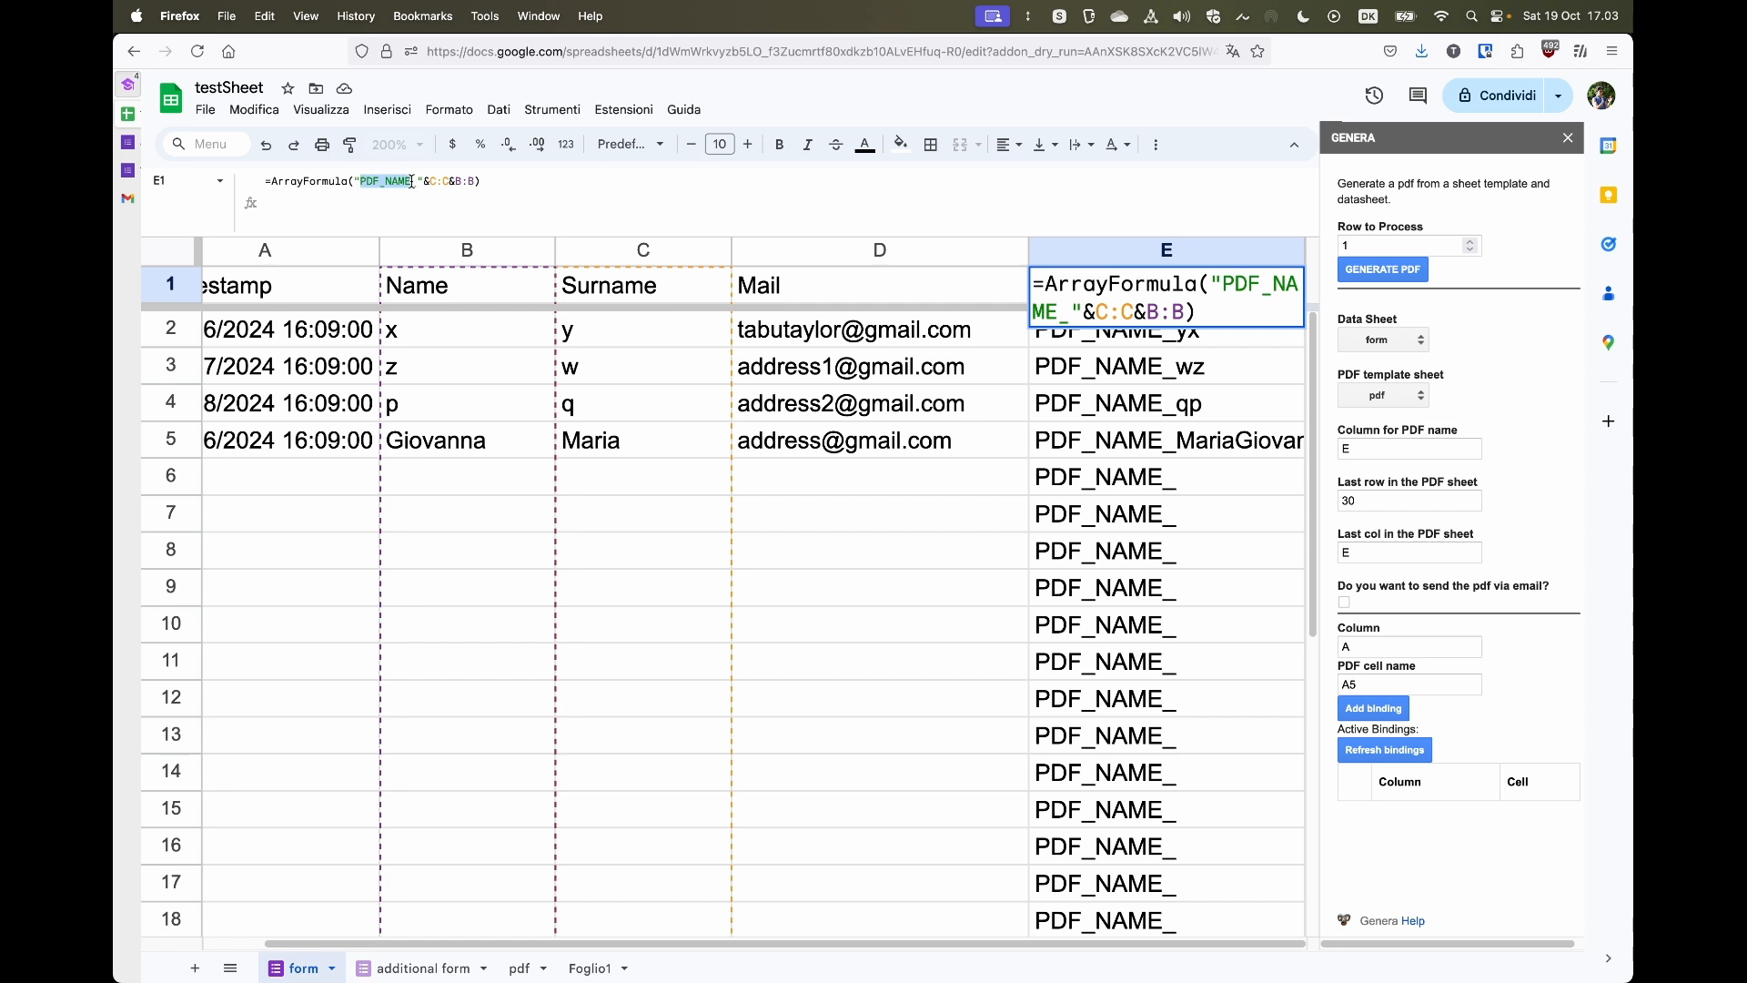
left_click(411, 182)
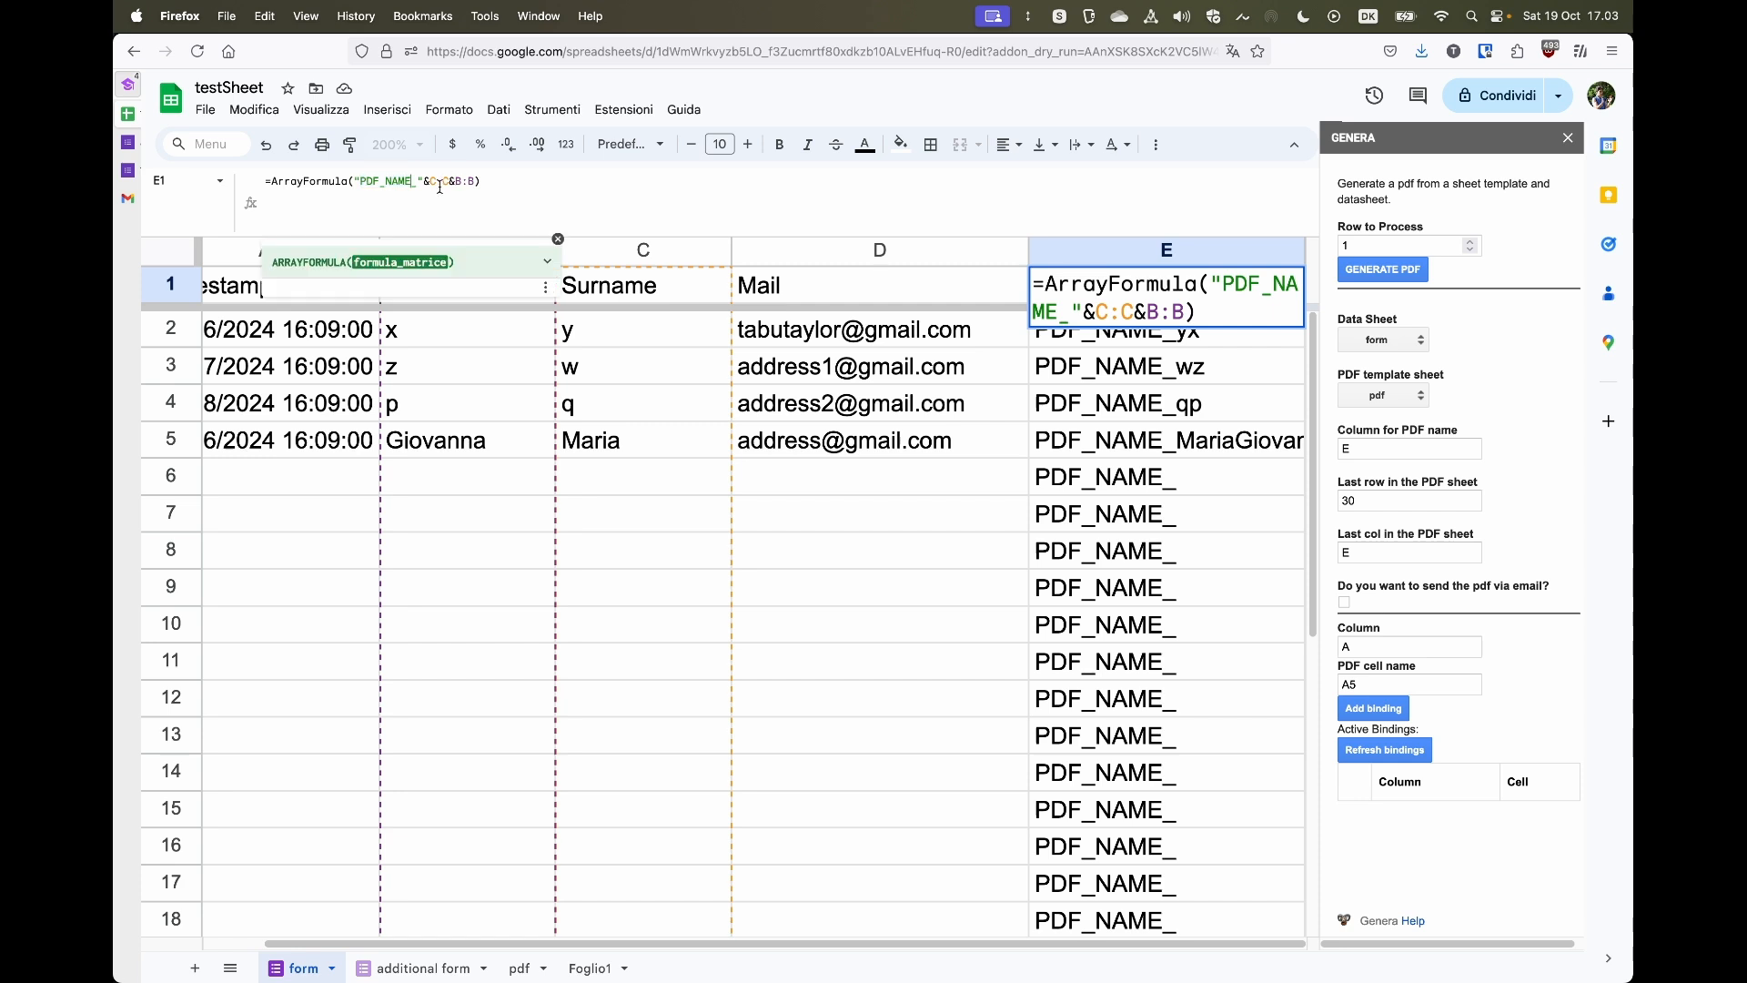
left_click(473, 181)
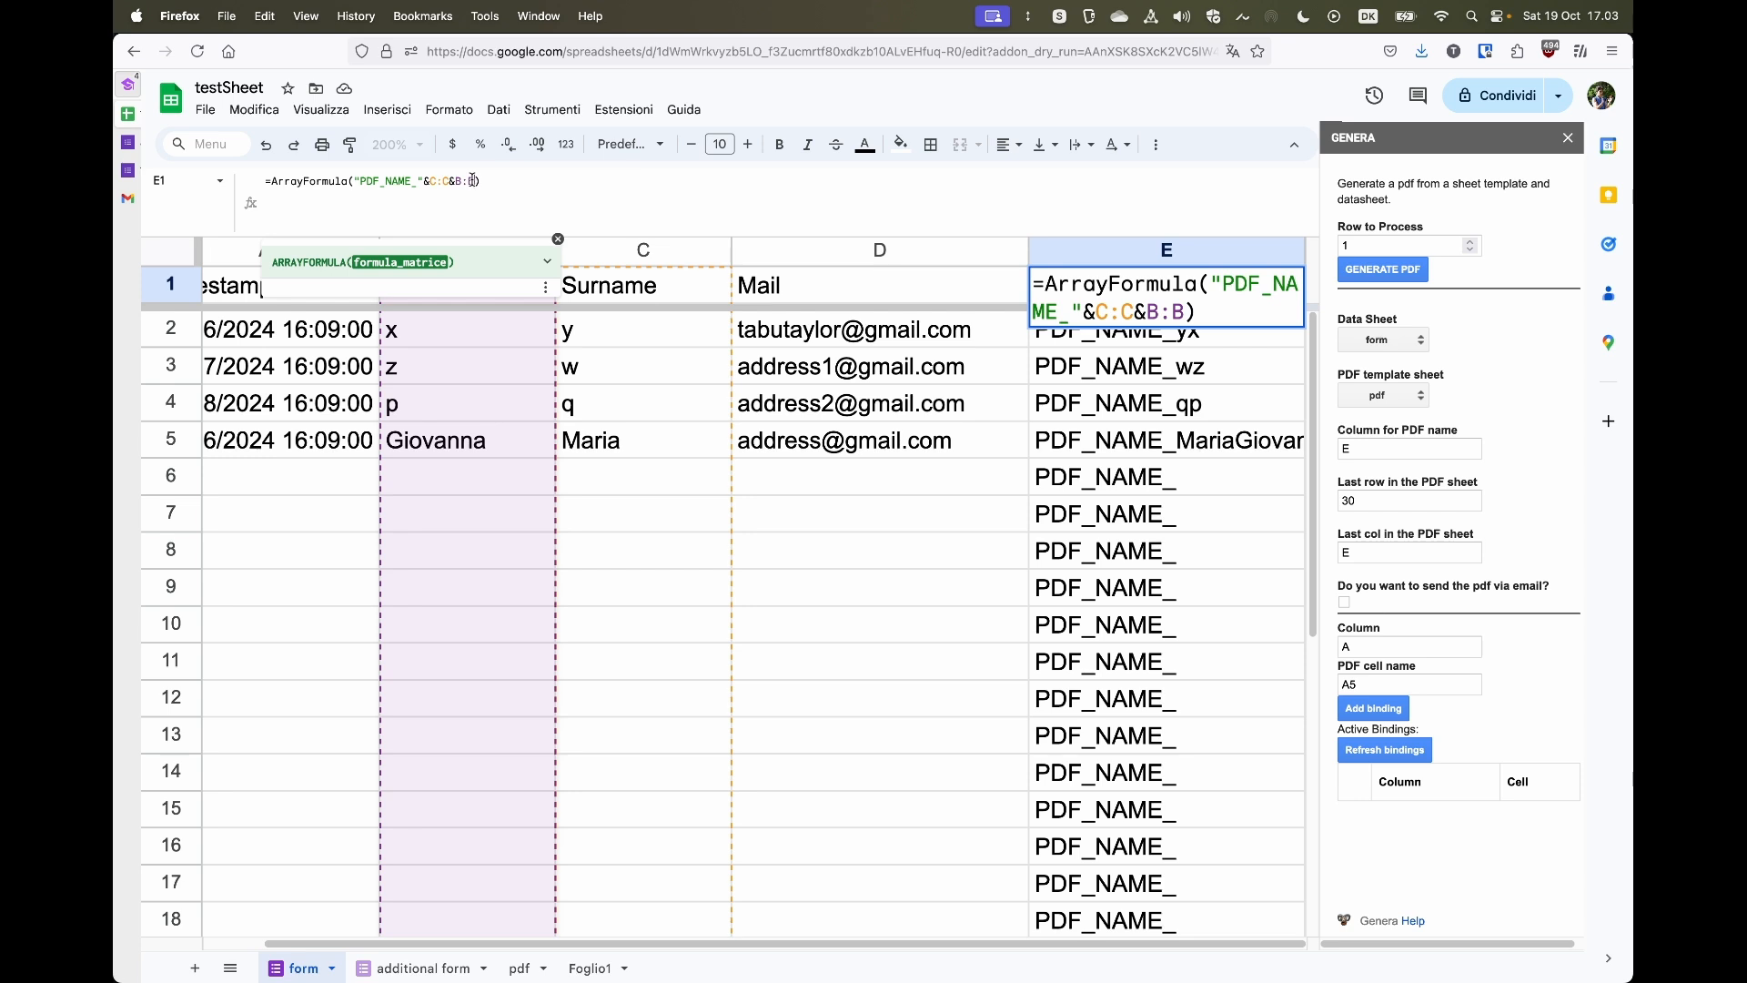
key("BackSpace")
key("BackSpace")
key("BackSpace")
key("BackSpace")
key("BackSpace")
key("BackSpace")
key("BackSpace")
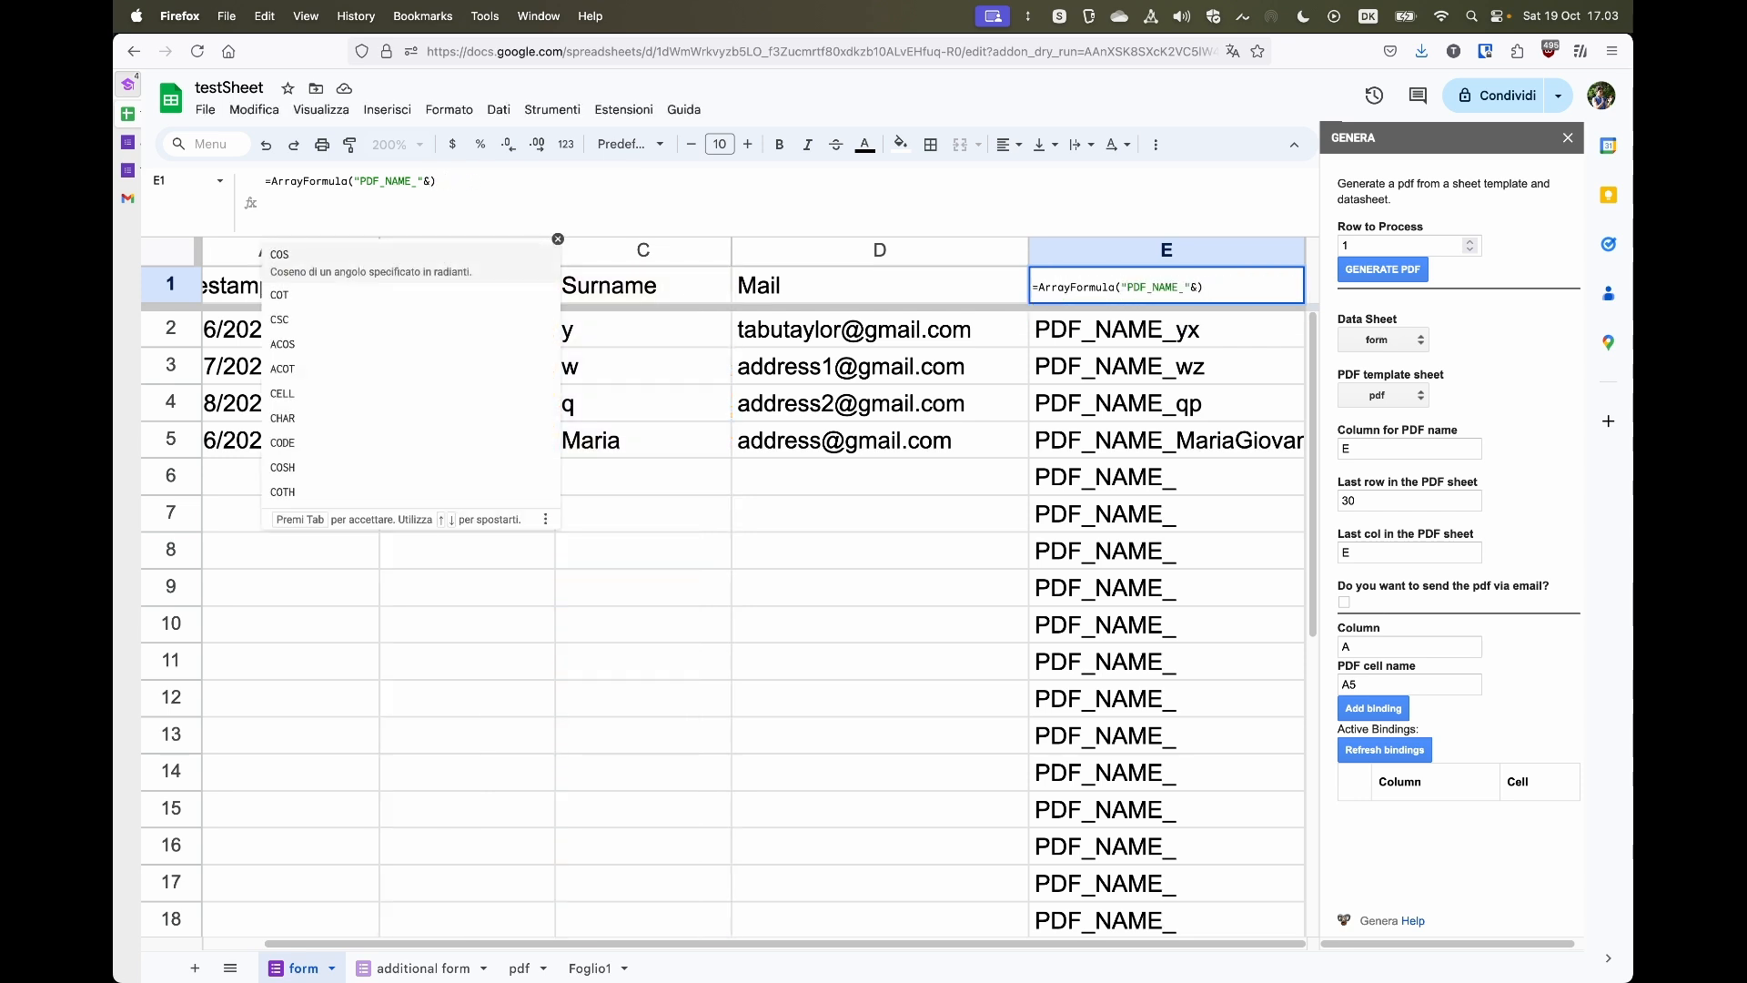
type("B:B&C:C")
key("Return")
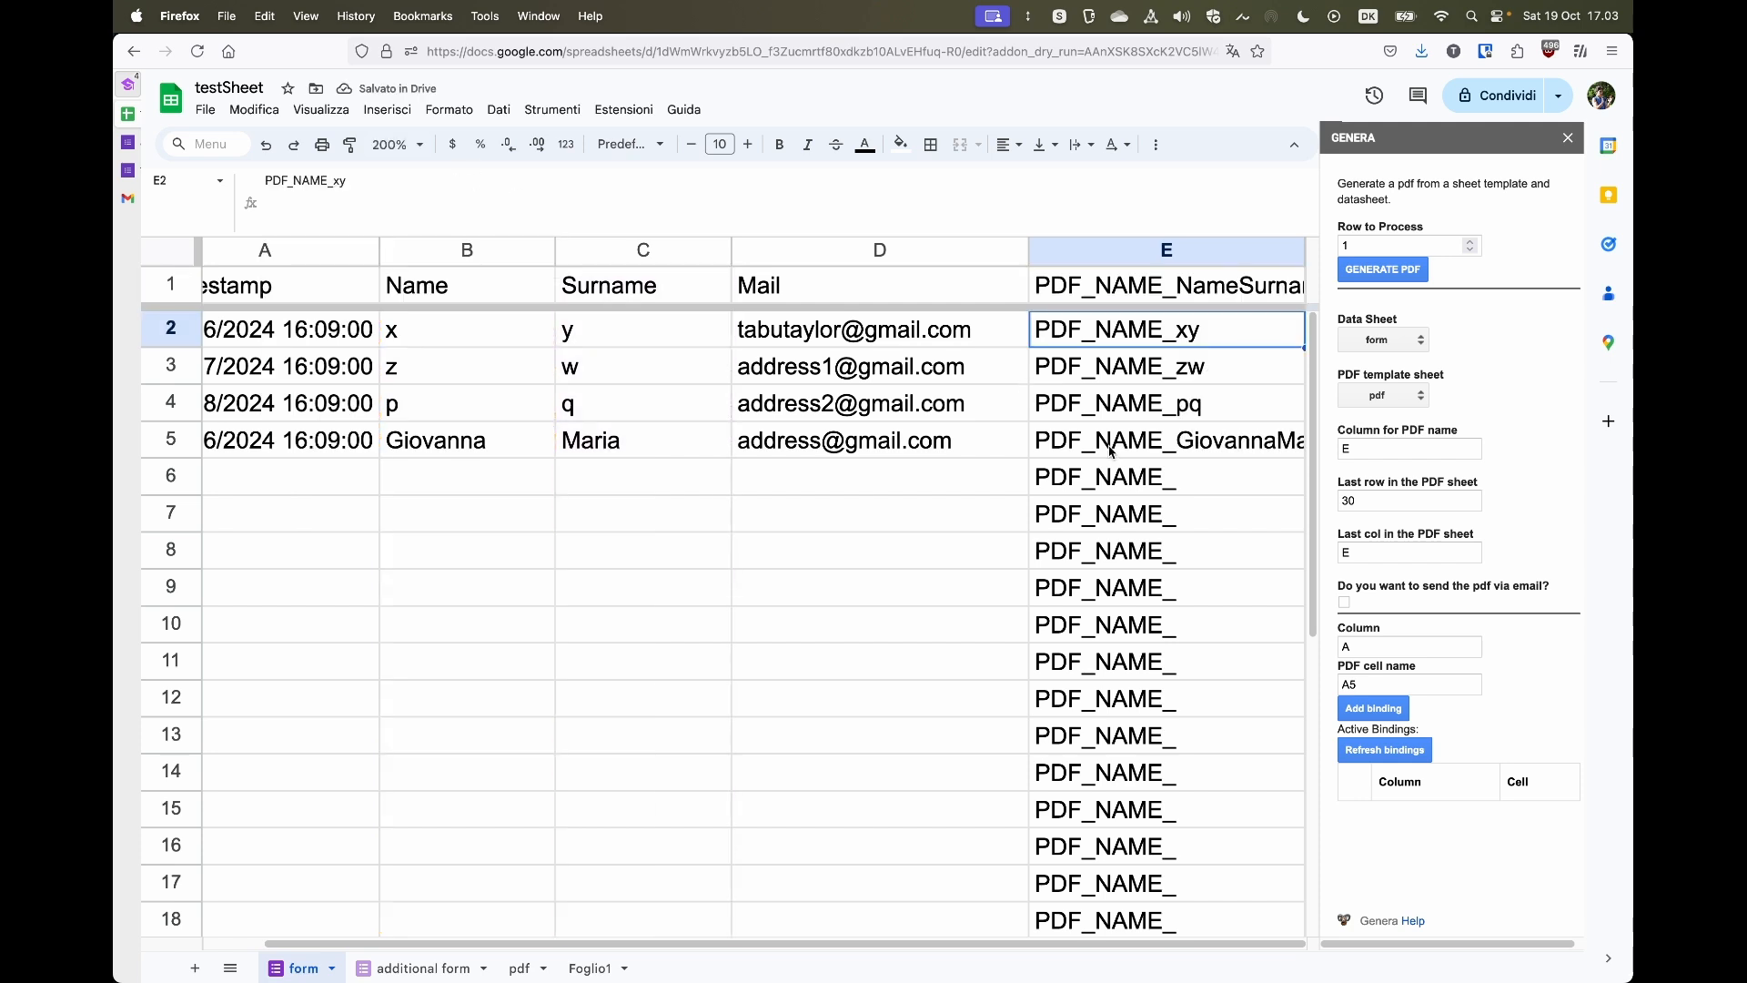
- Delete the PDFName column E in the additional form sheet
left_click(424, 968)
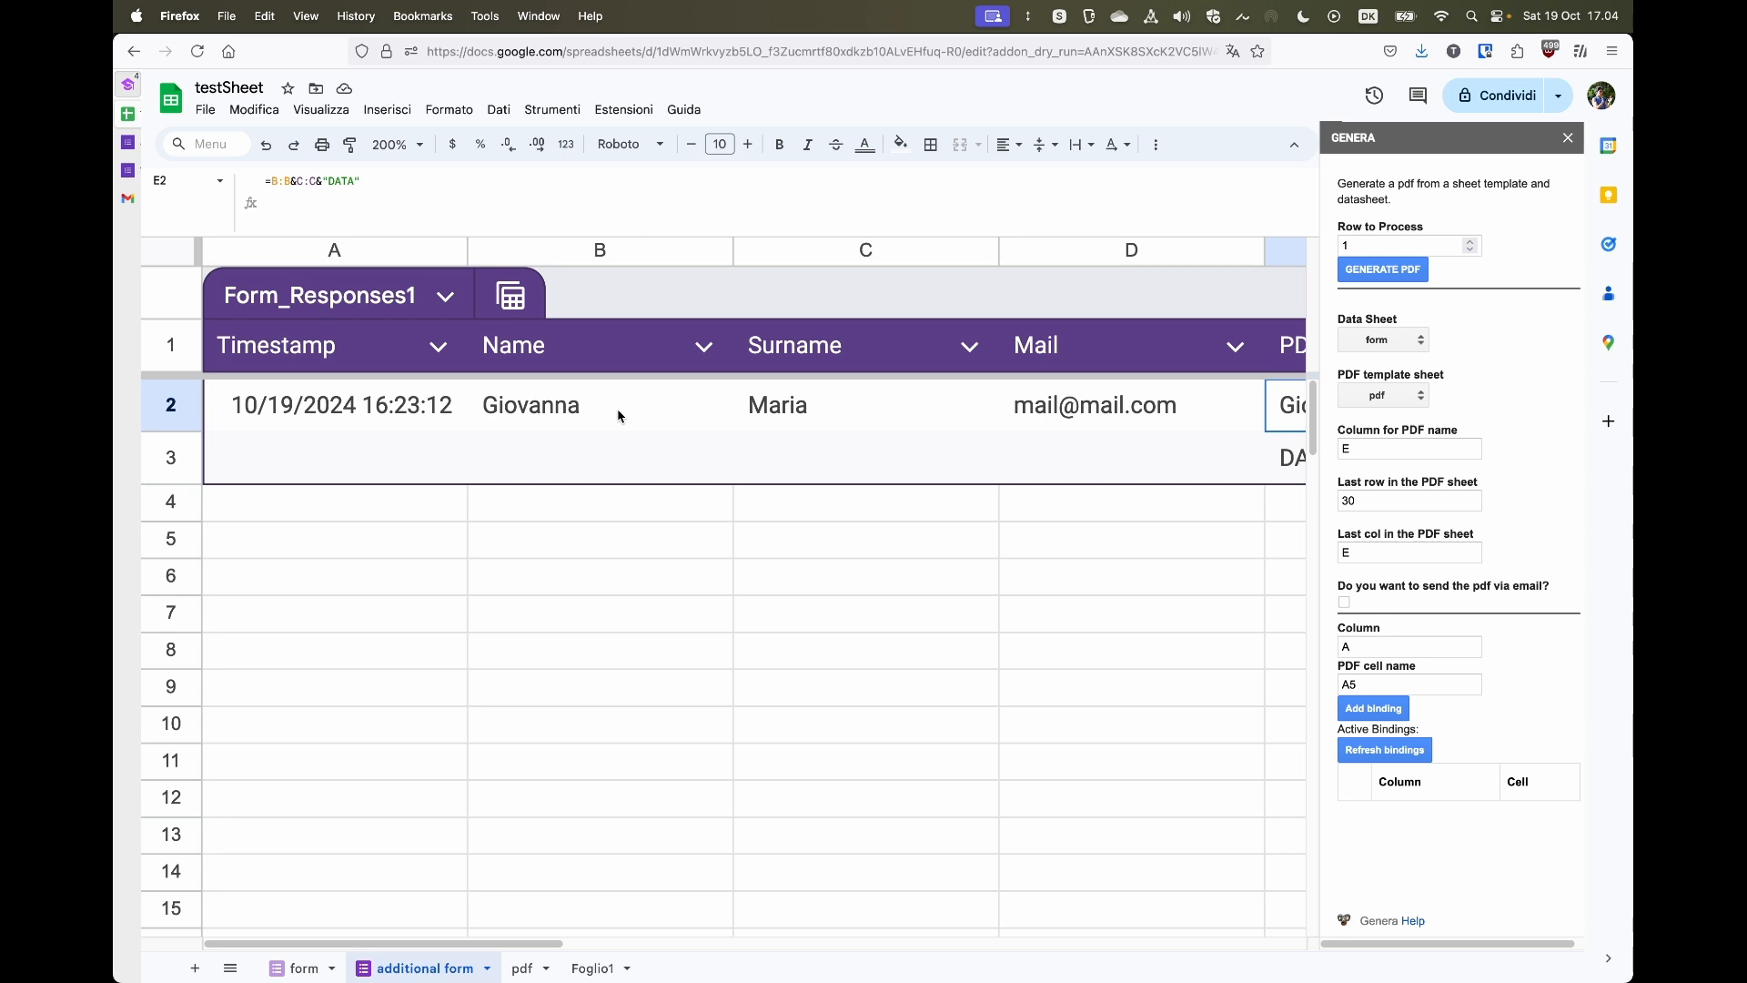
scroll(618, 416, "right", 5)
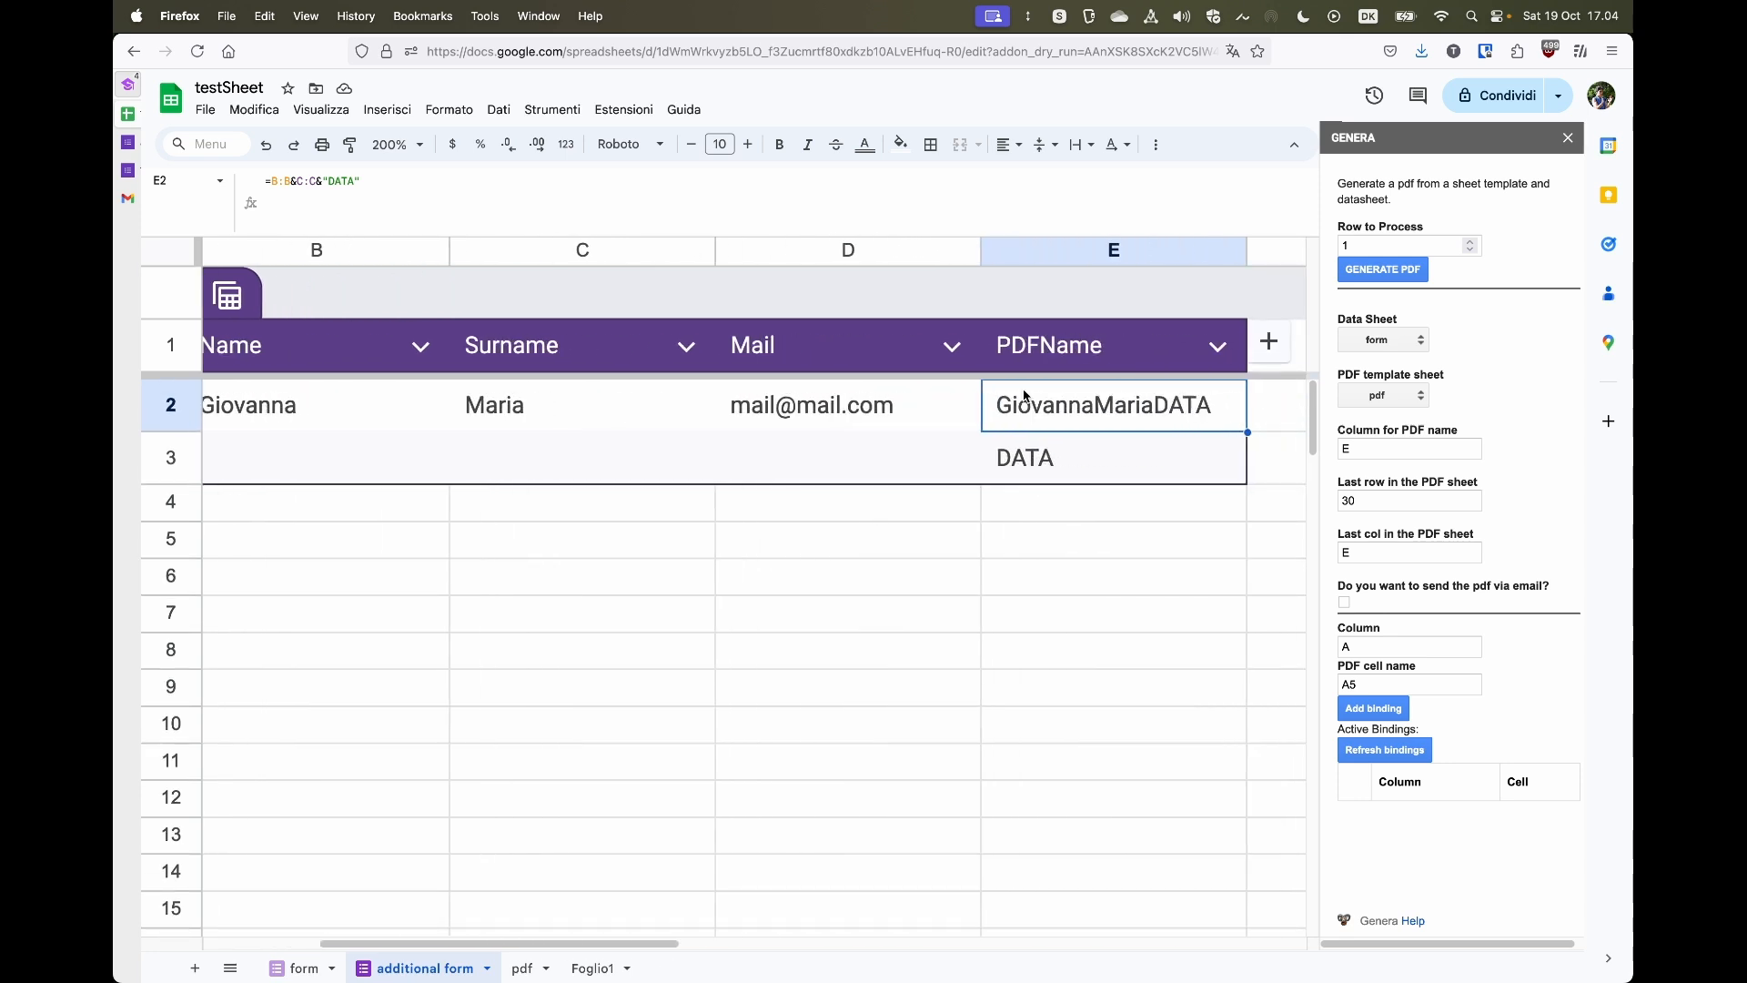
left_click(1058, 250)
right_click(1058, 250)
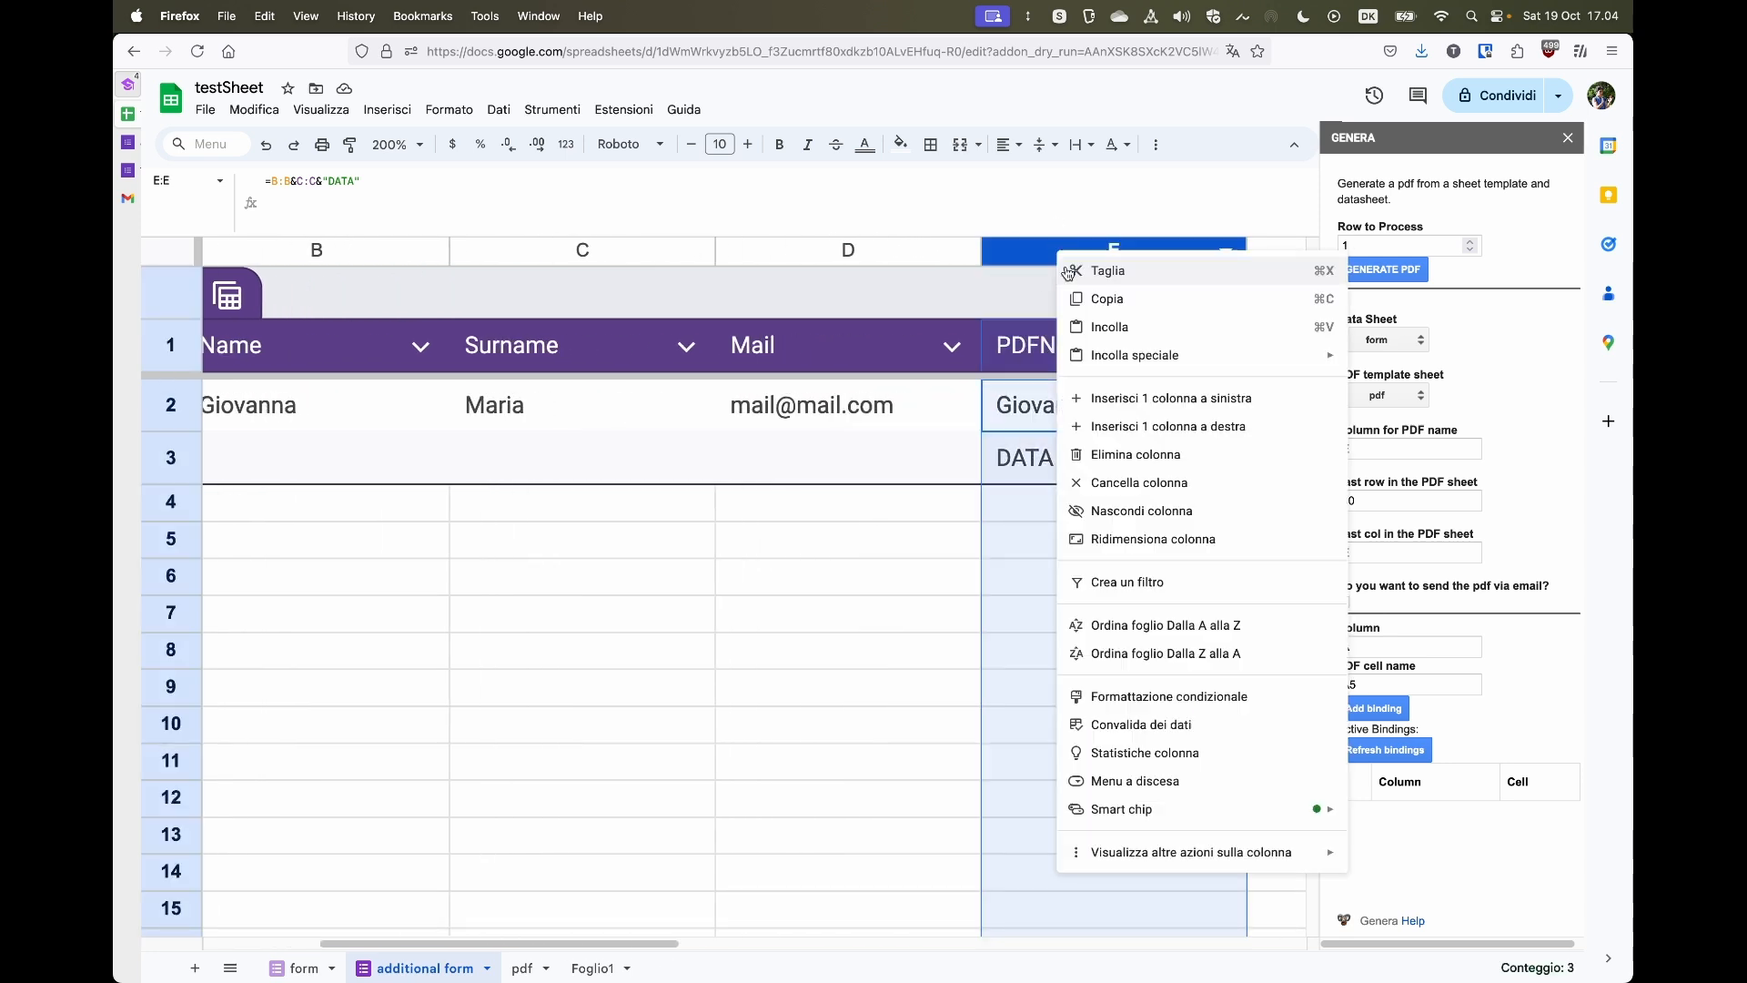
left_click(1138, 454)
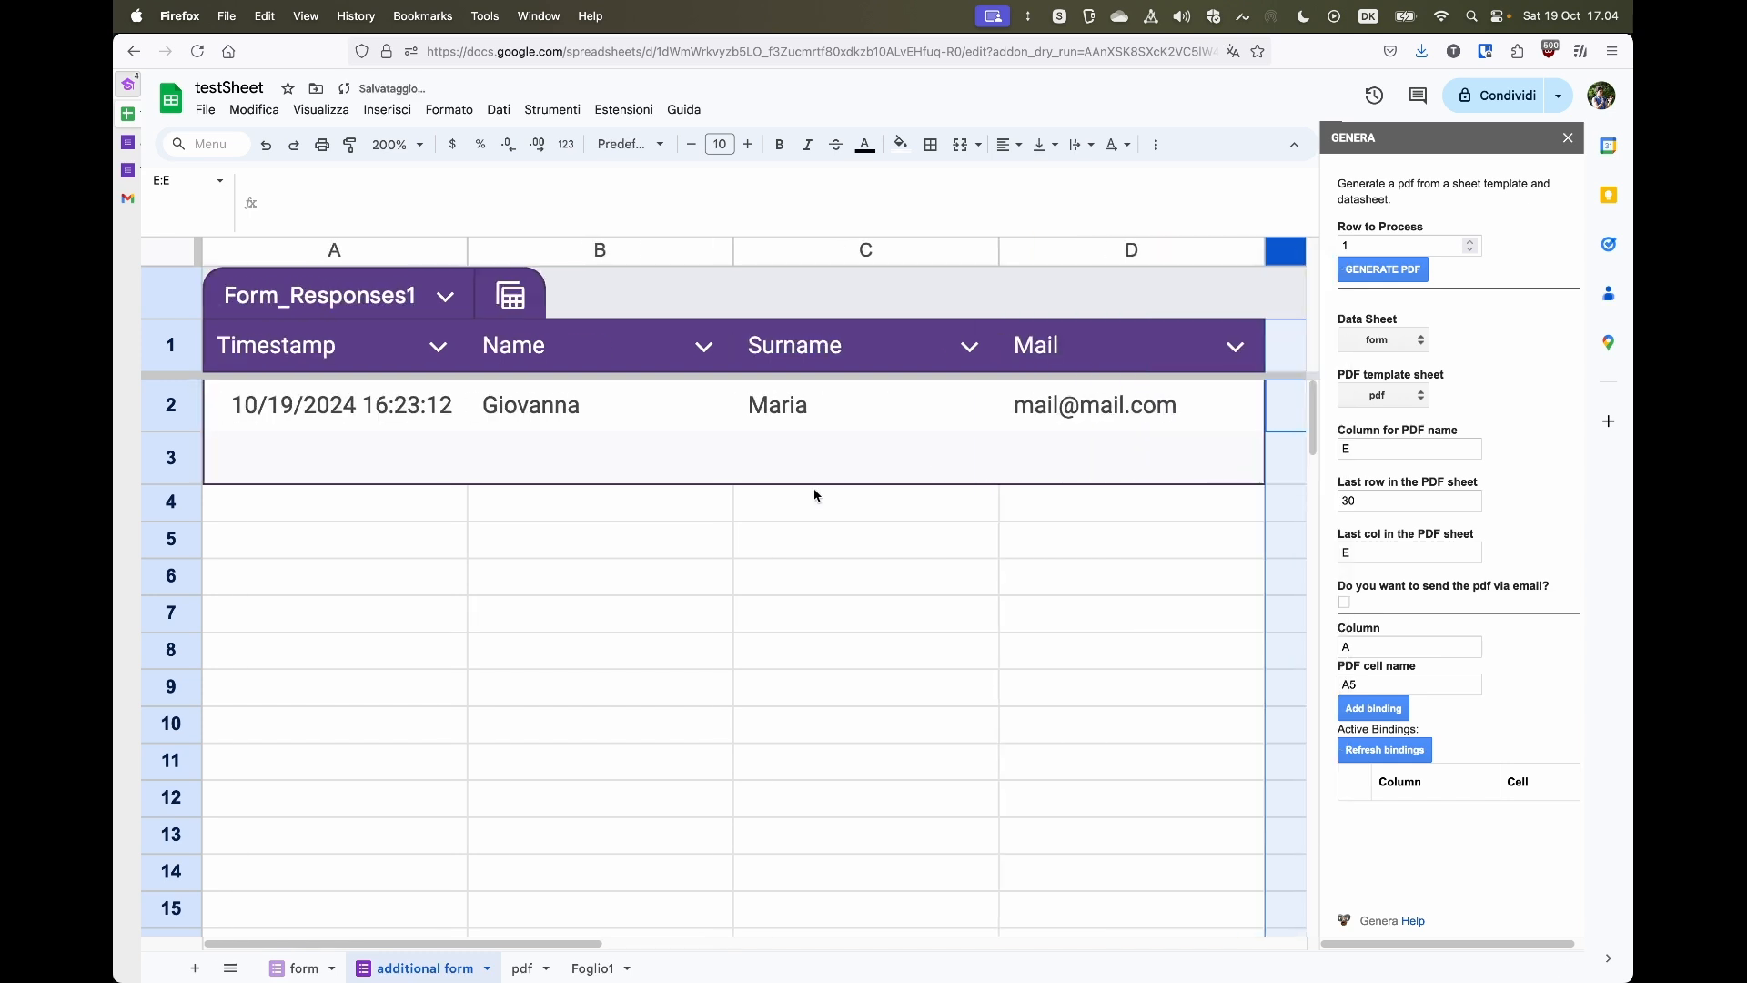
- Delete data rows 2 and 3 from the additional form table
left_click(166, 403)
left_click_drag(167, 403, 169, 455)
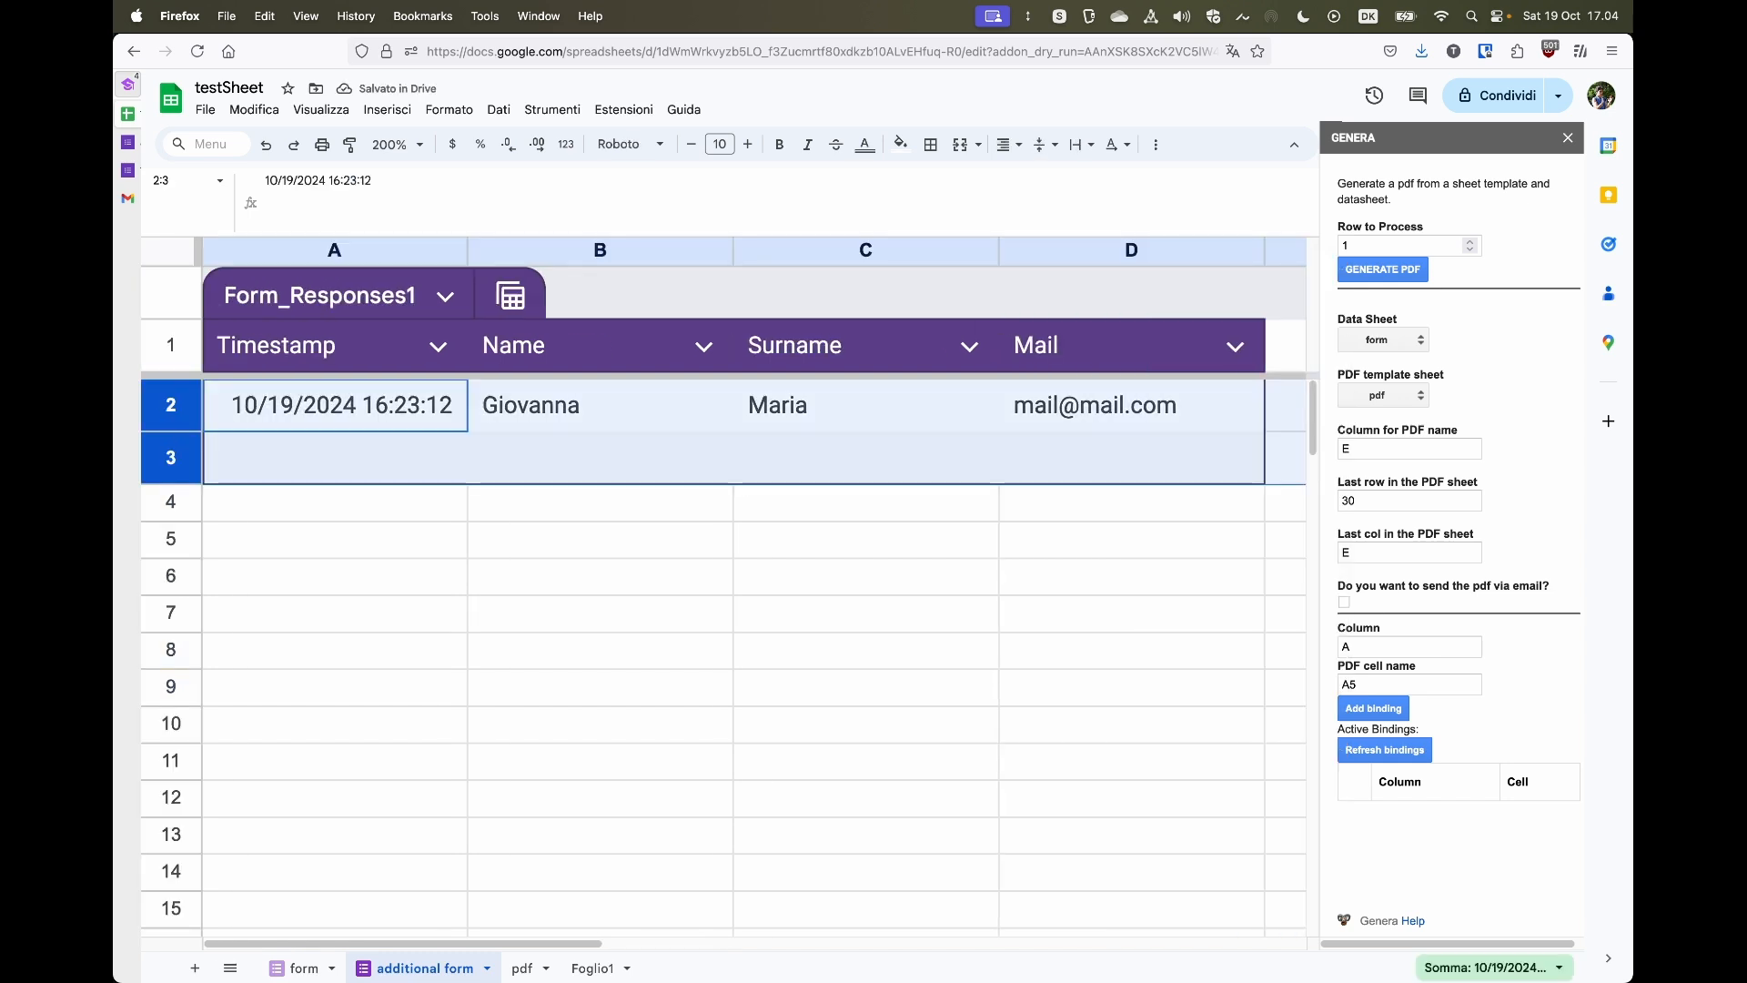
right_click(172, 393)
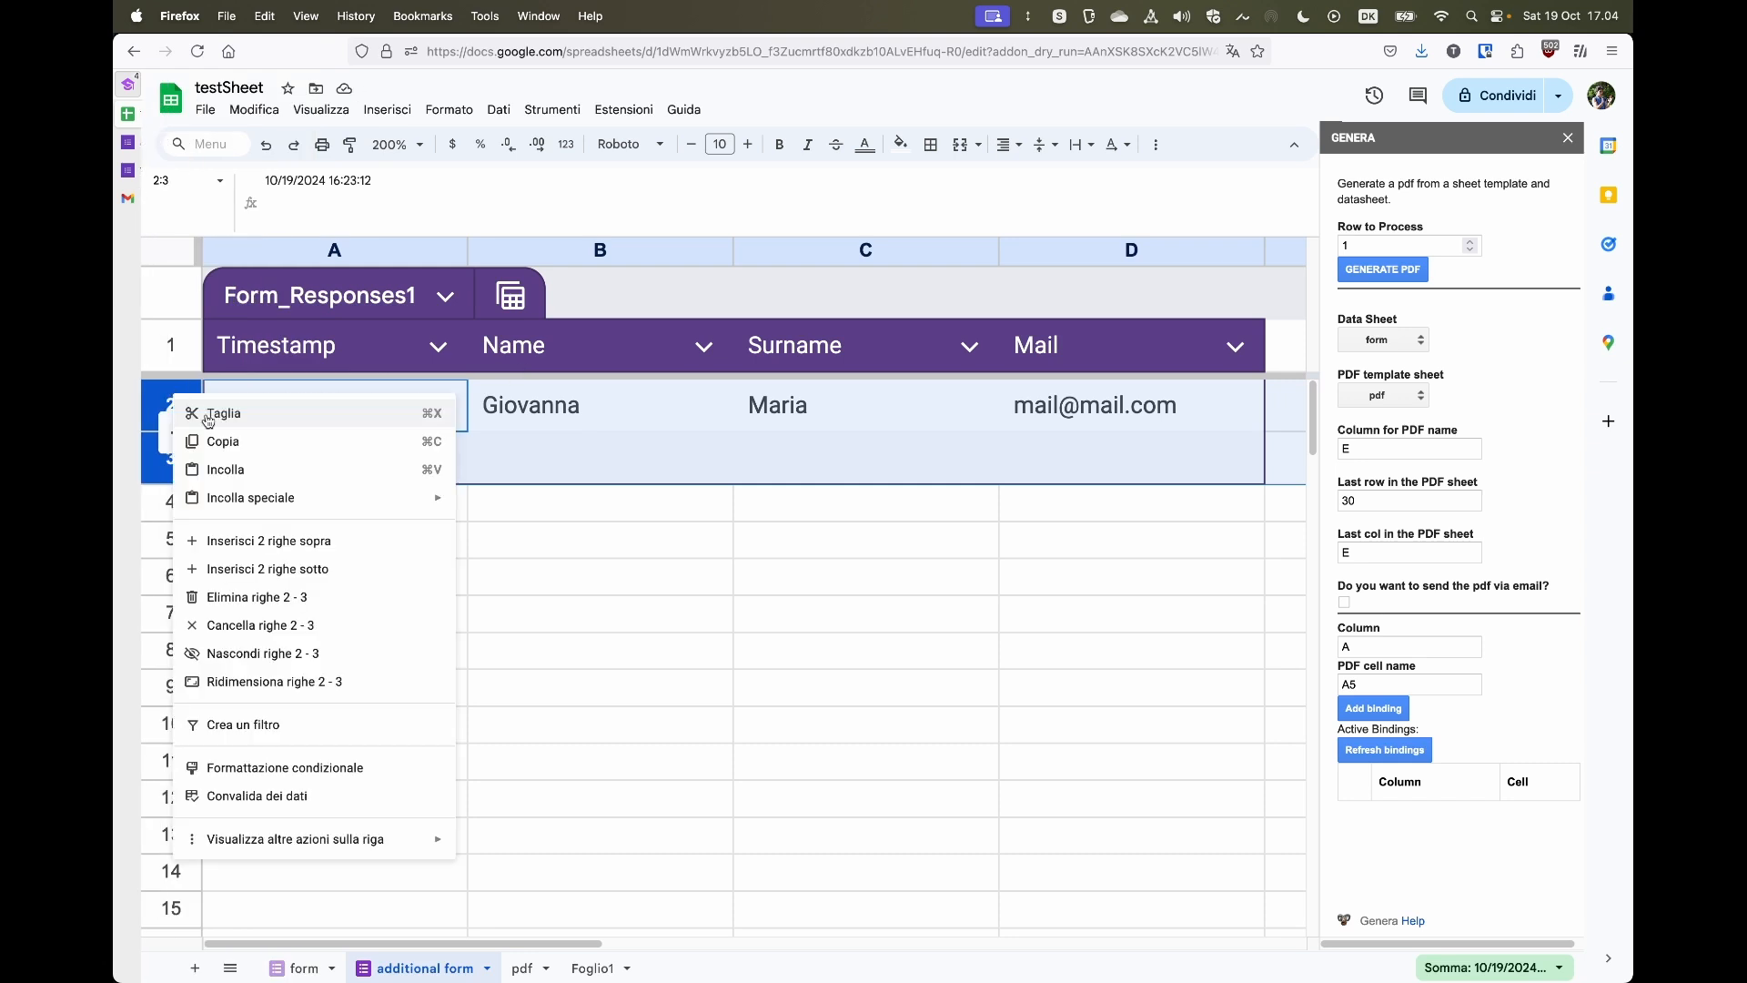
left_click(256, 597)
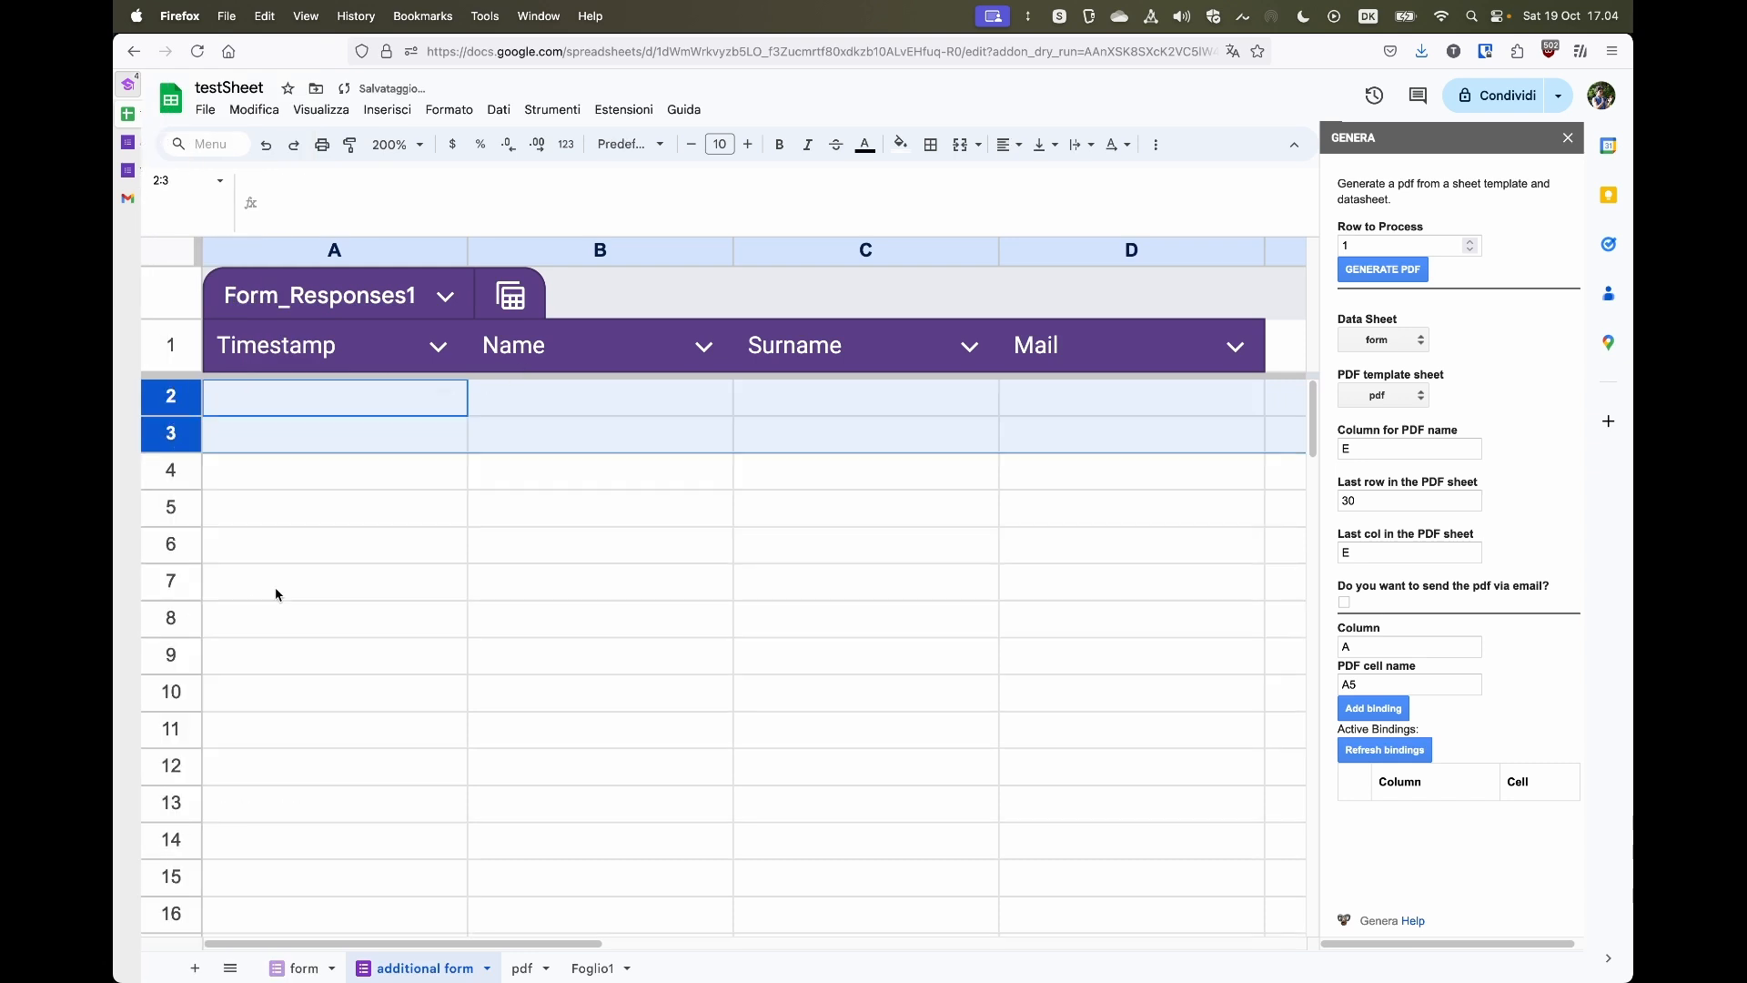
- Enter the header PDFName in cell E1 of the additional form sheet
left_click(909, 507)
scroll(1257, 416, "right", 2)
scroll(1256, 416, "left", 3)
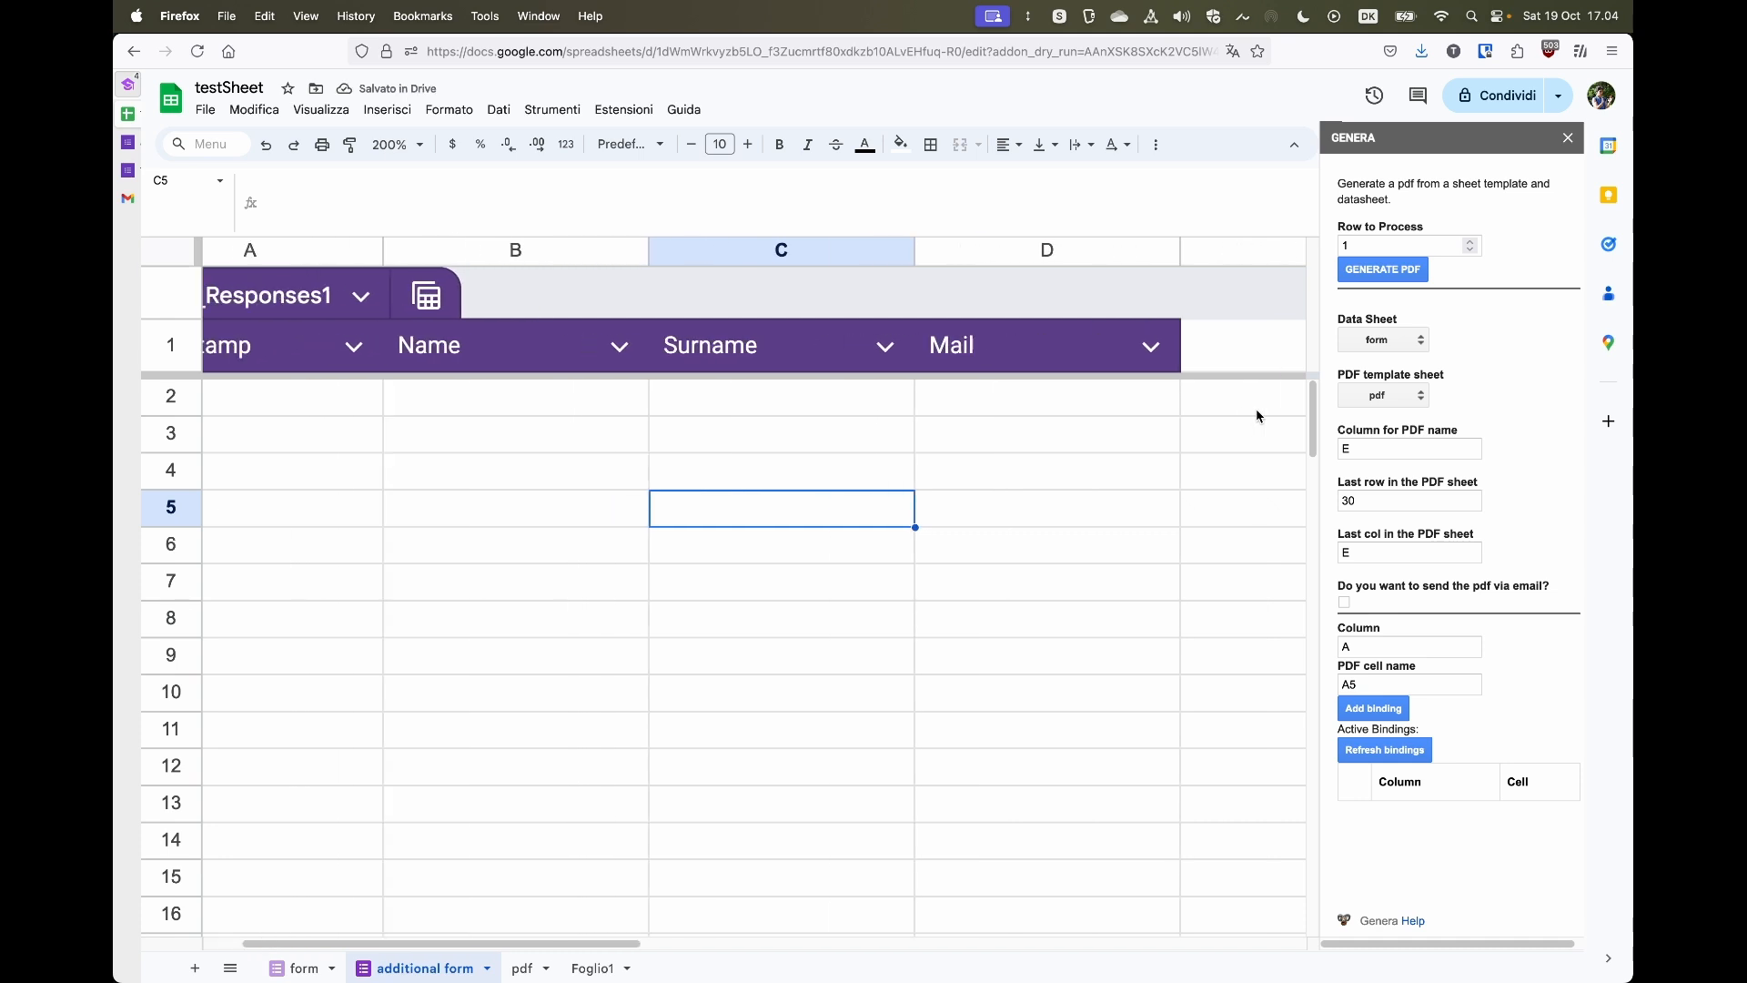
scroll(1256, 416, "right", 3)
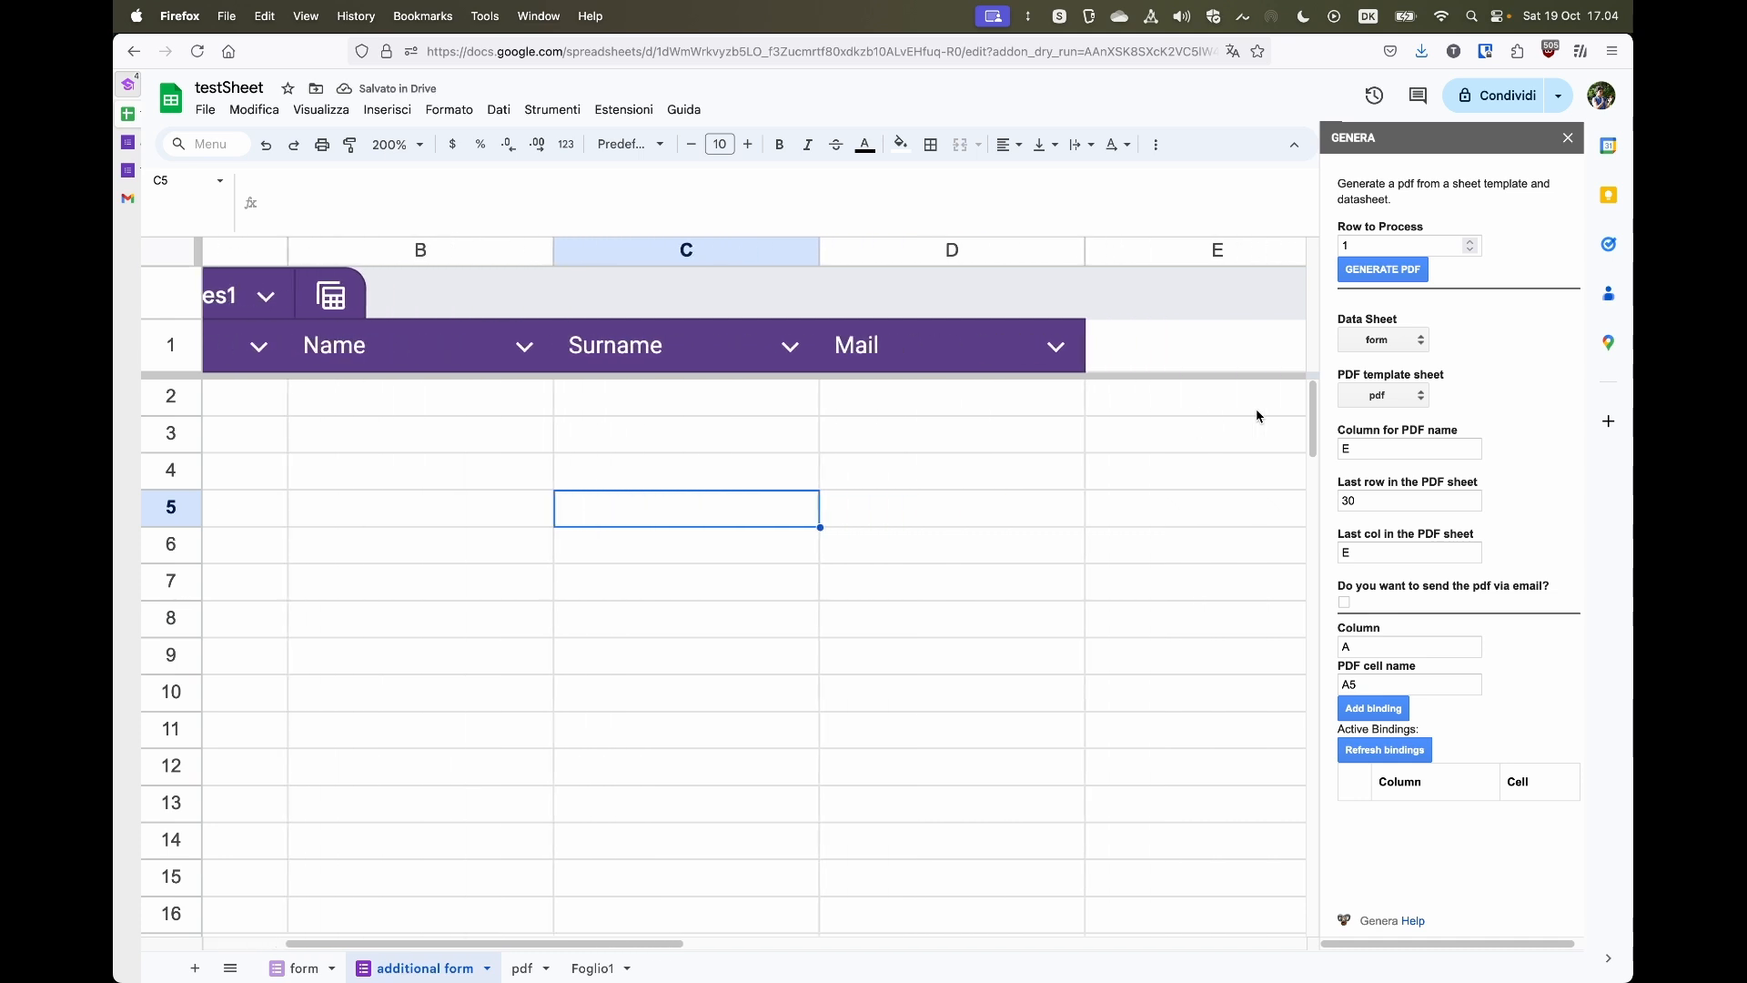
left_click(1165, 357)
type("P")
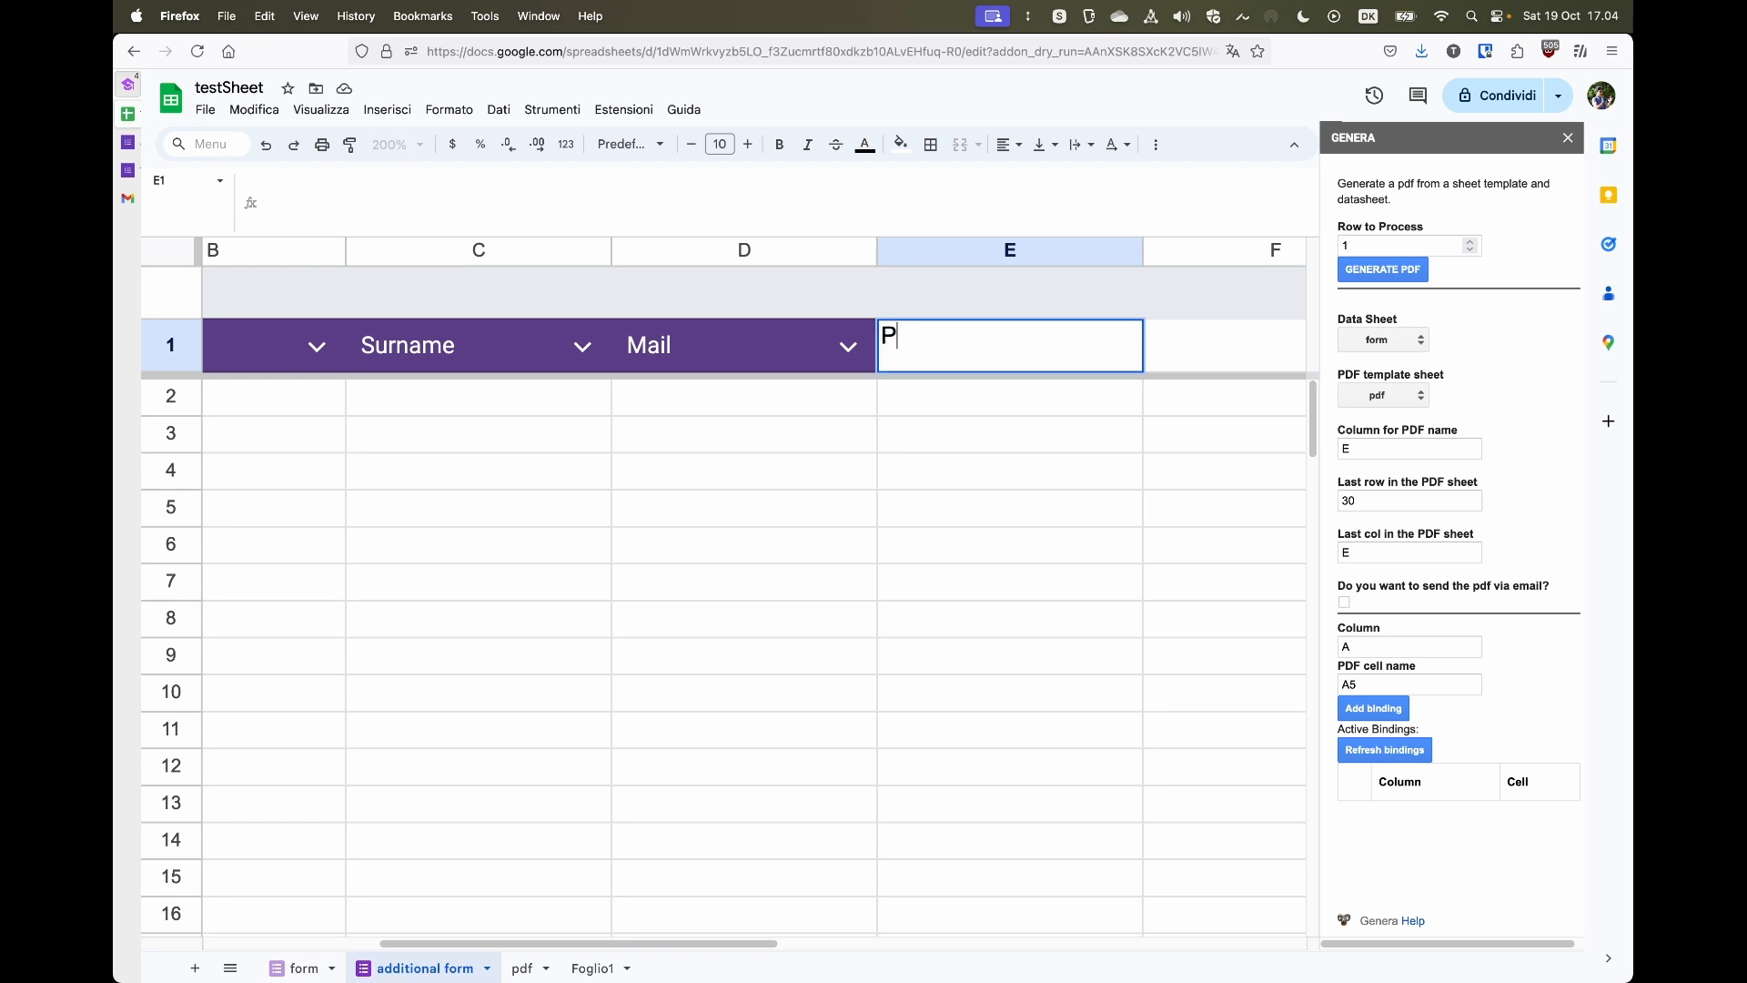
type("DFName")
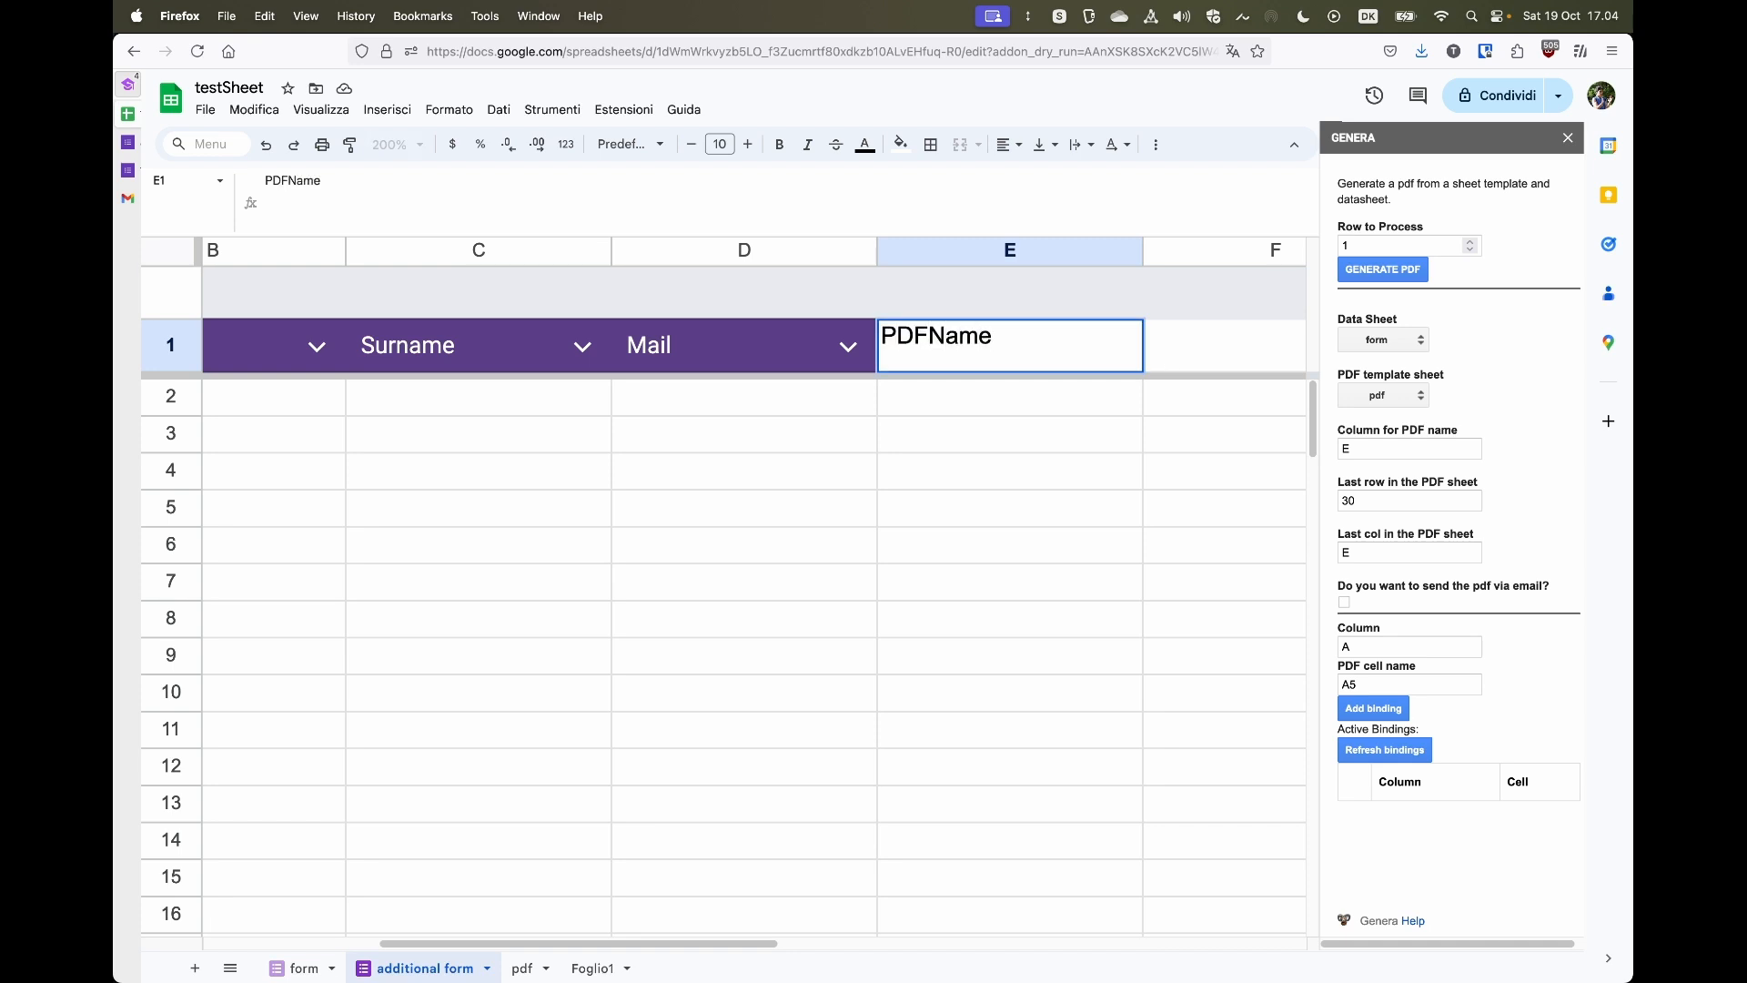
key("Return")
- Enter the formula =C:C&B:B in cell E2 of the additional form sheet
scroll(1041, 411, "left", 4)
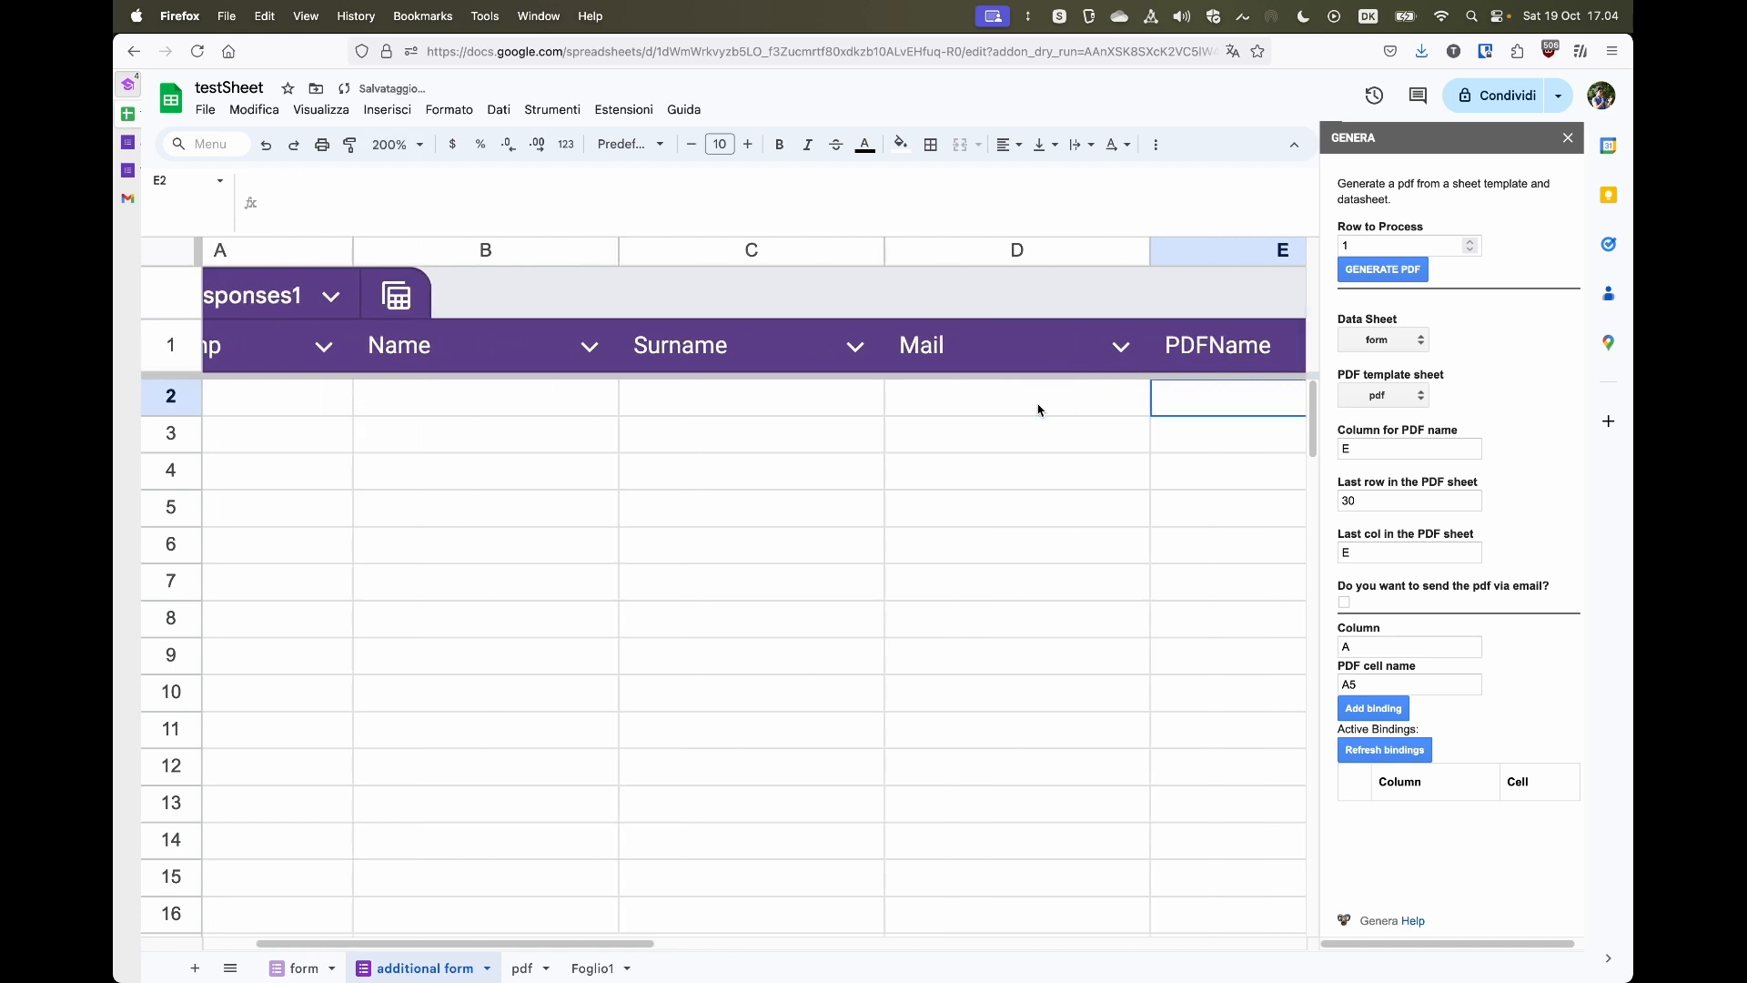
scroll(1041, 411, "right", 5)
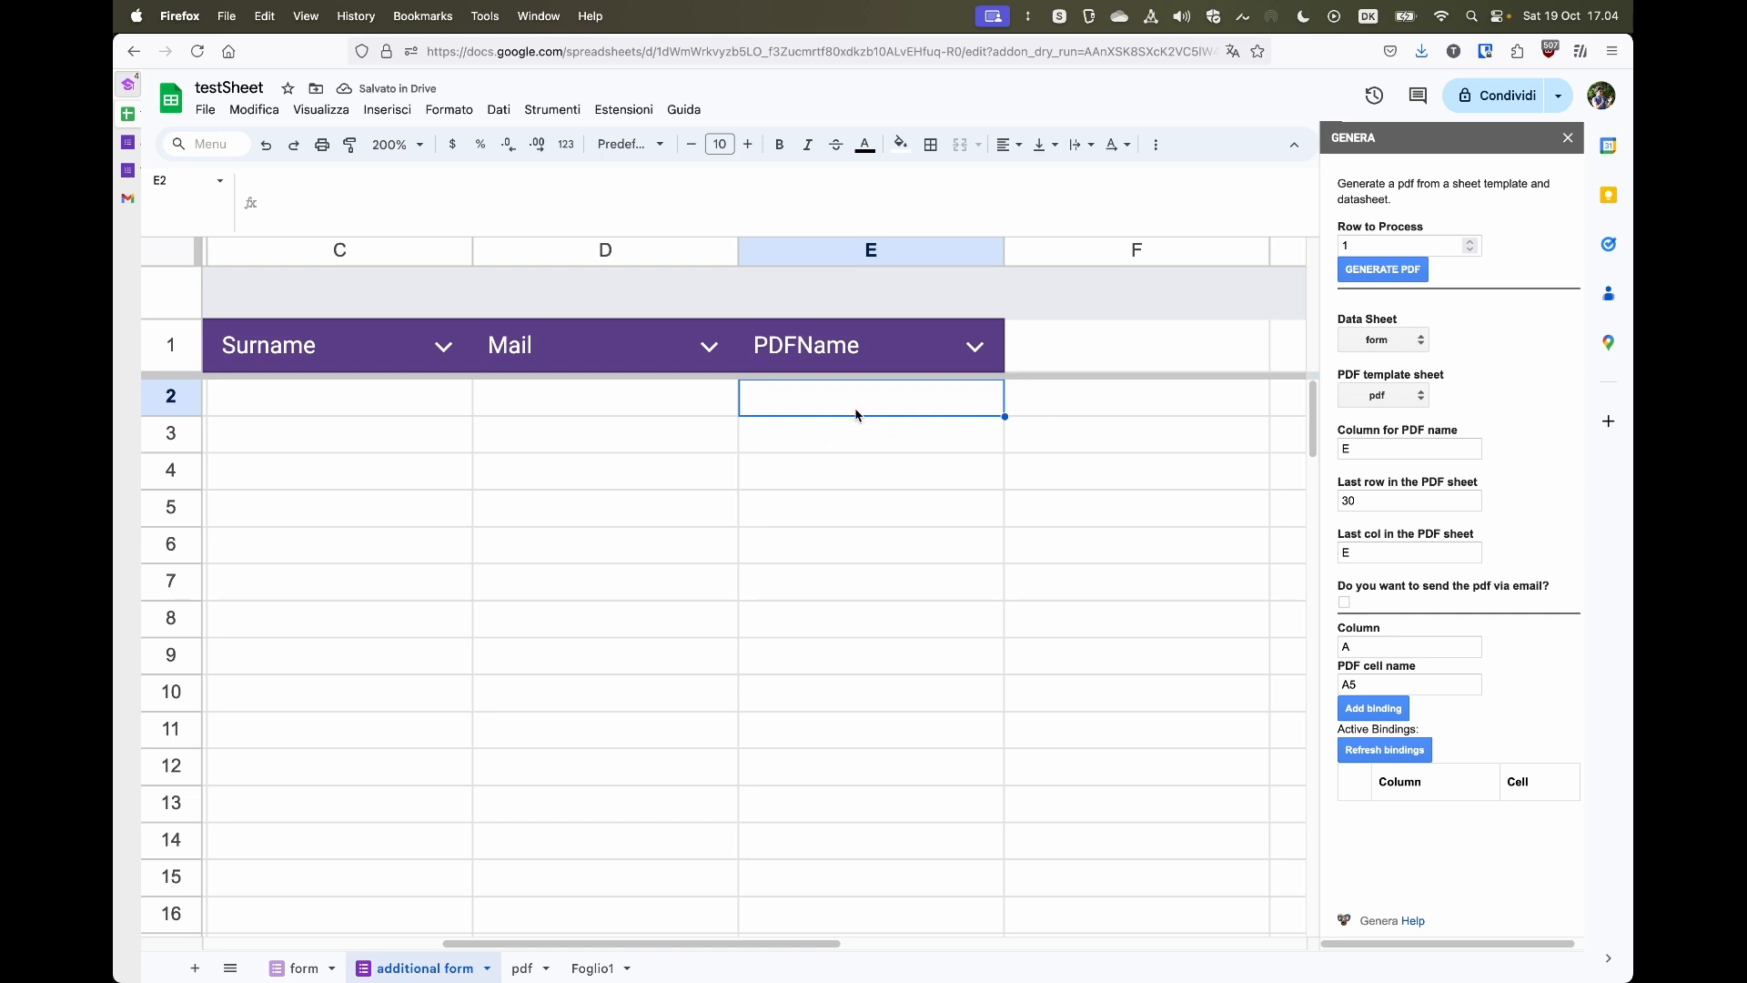
type("=")
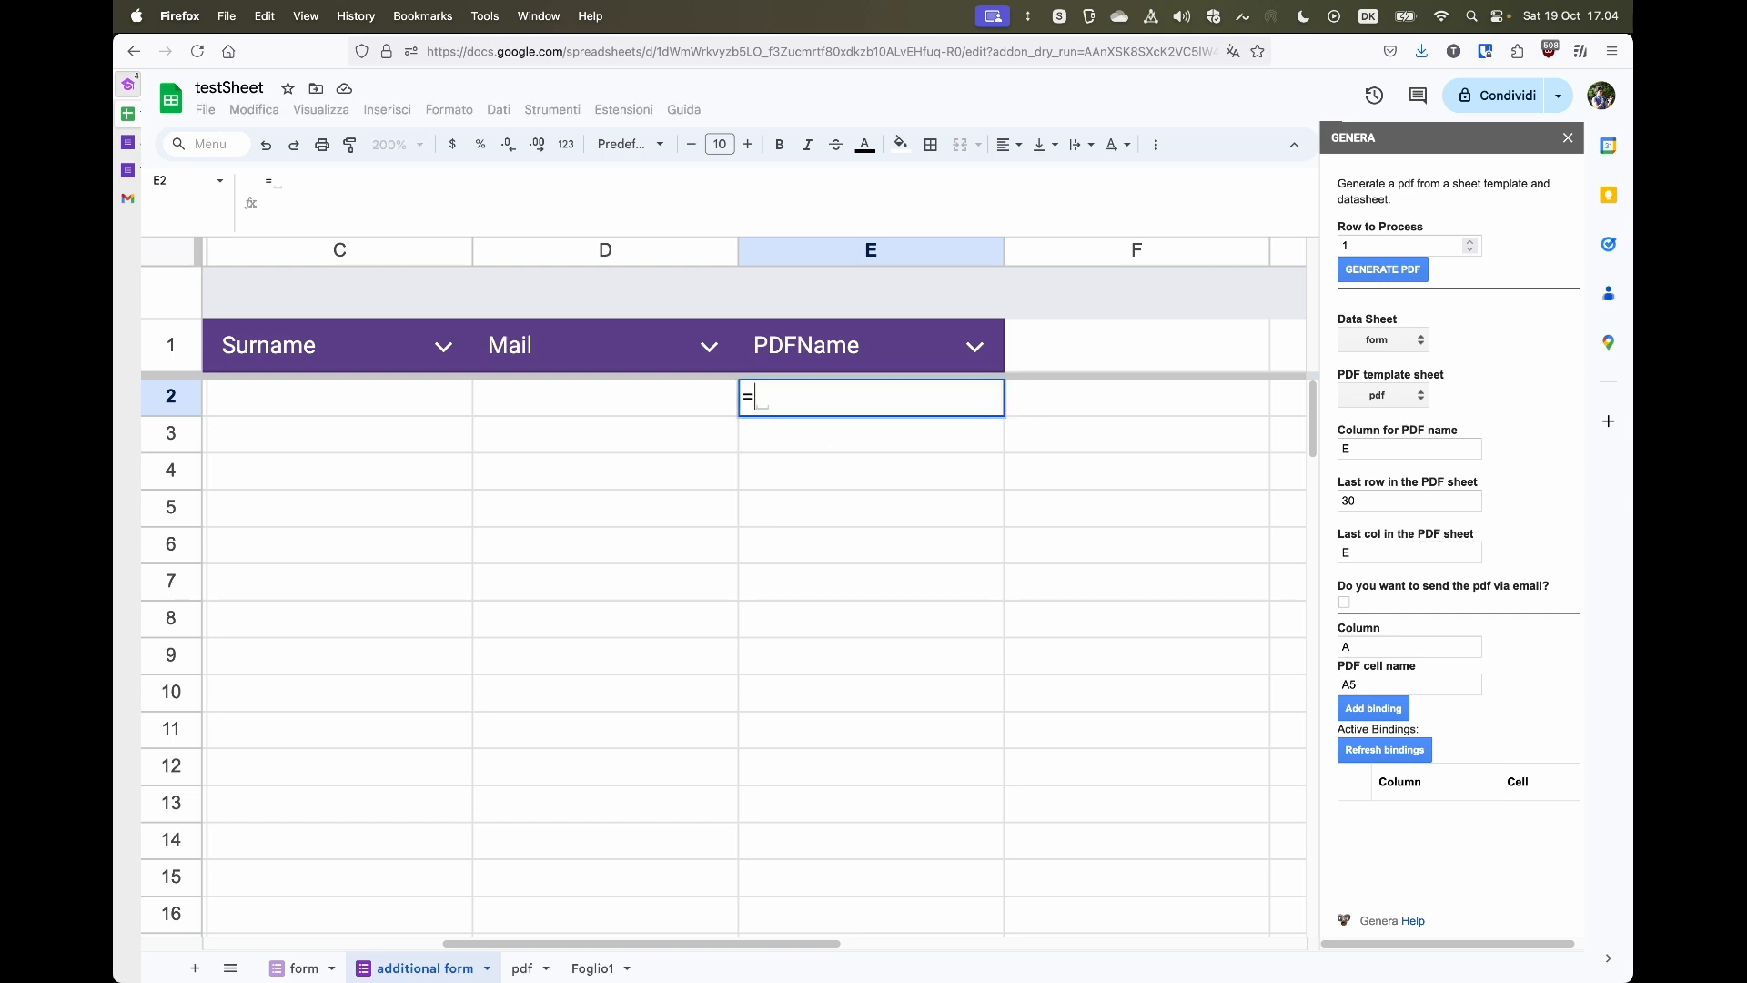
type("C:C&B:B")
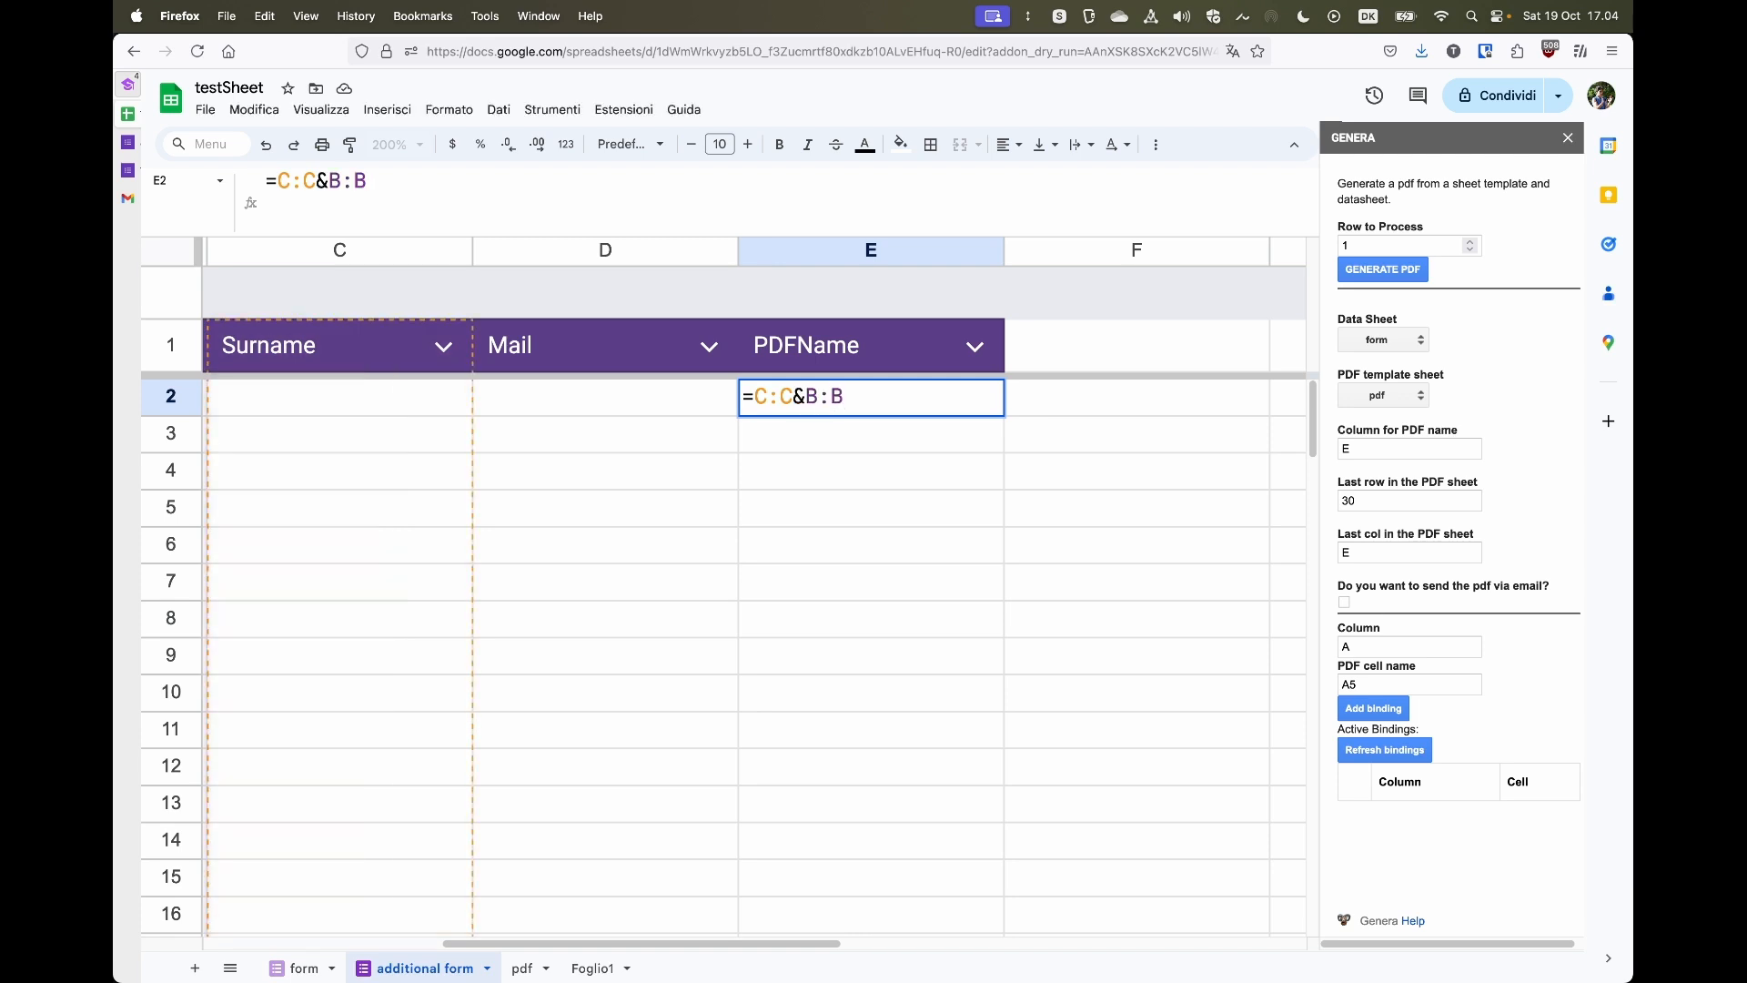
key("Return")
- Switch to the additionalTestForm tab and start another form response
scroll(598, 609, "left", 5)
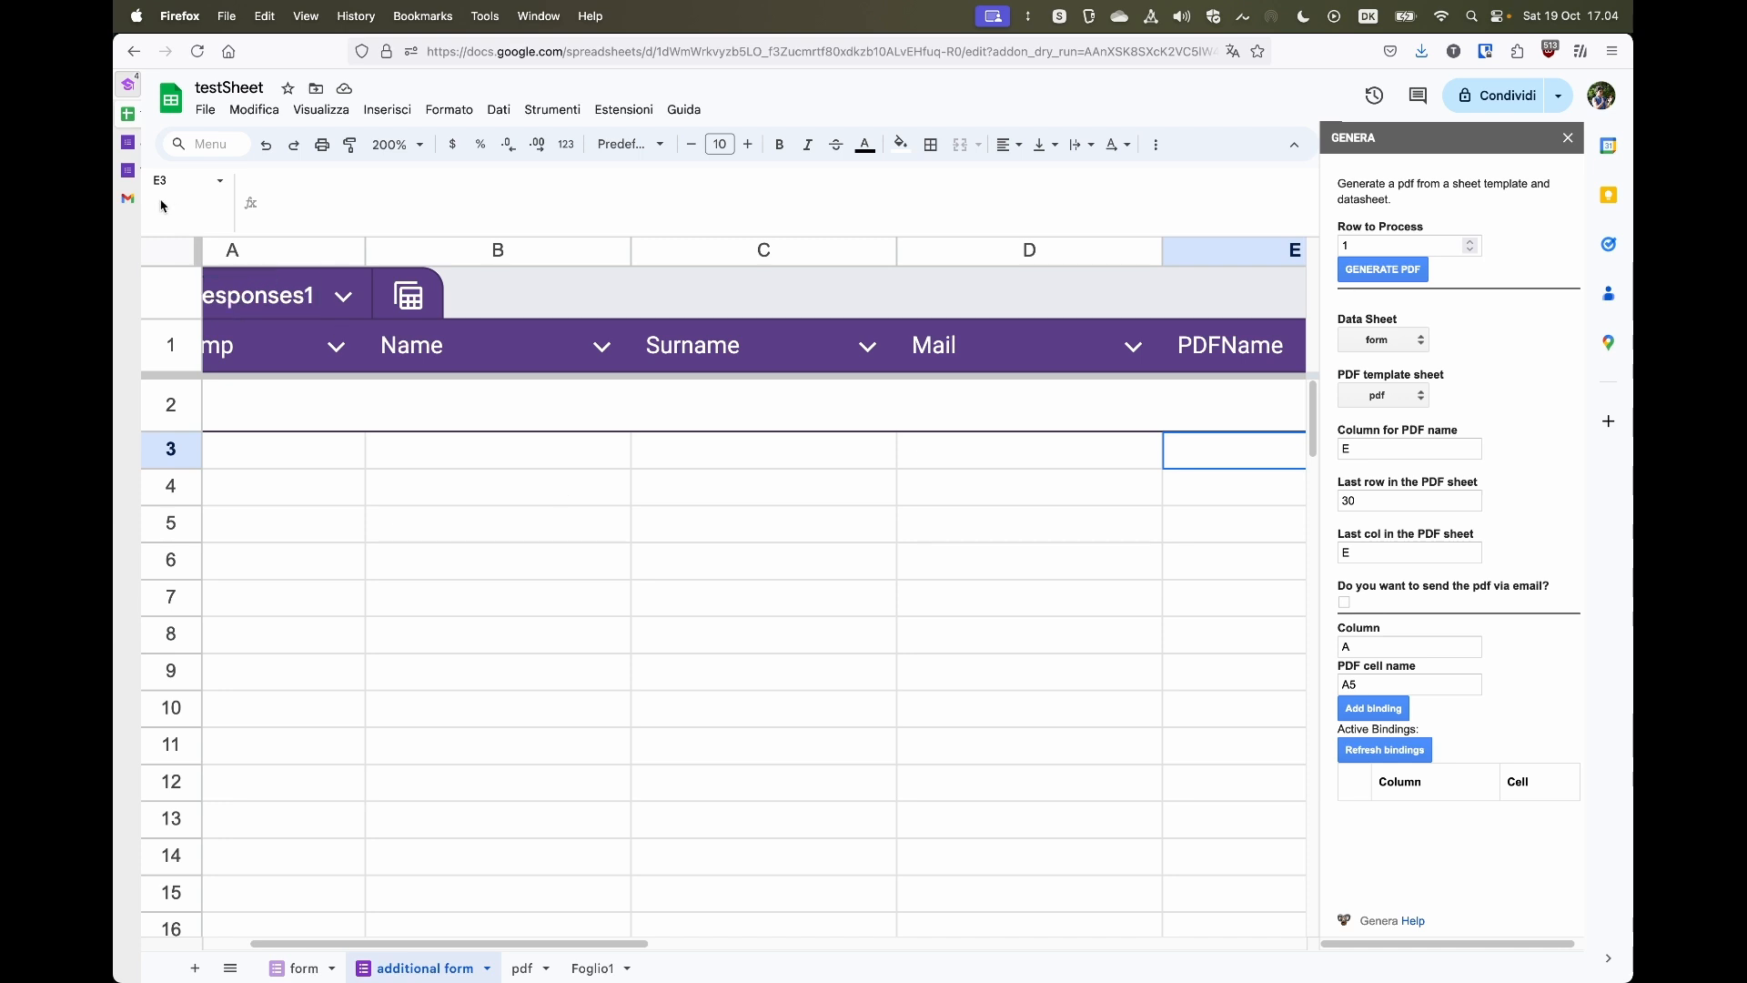
mouse_move(144, 233)
left_click(207, 150)
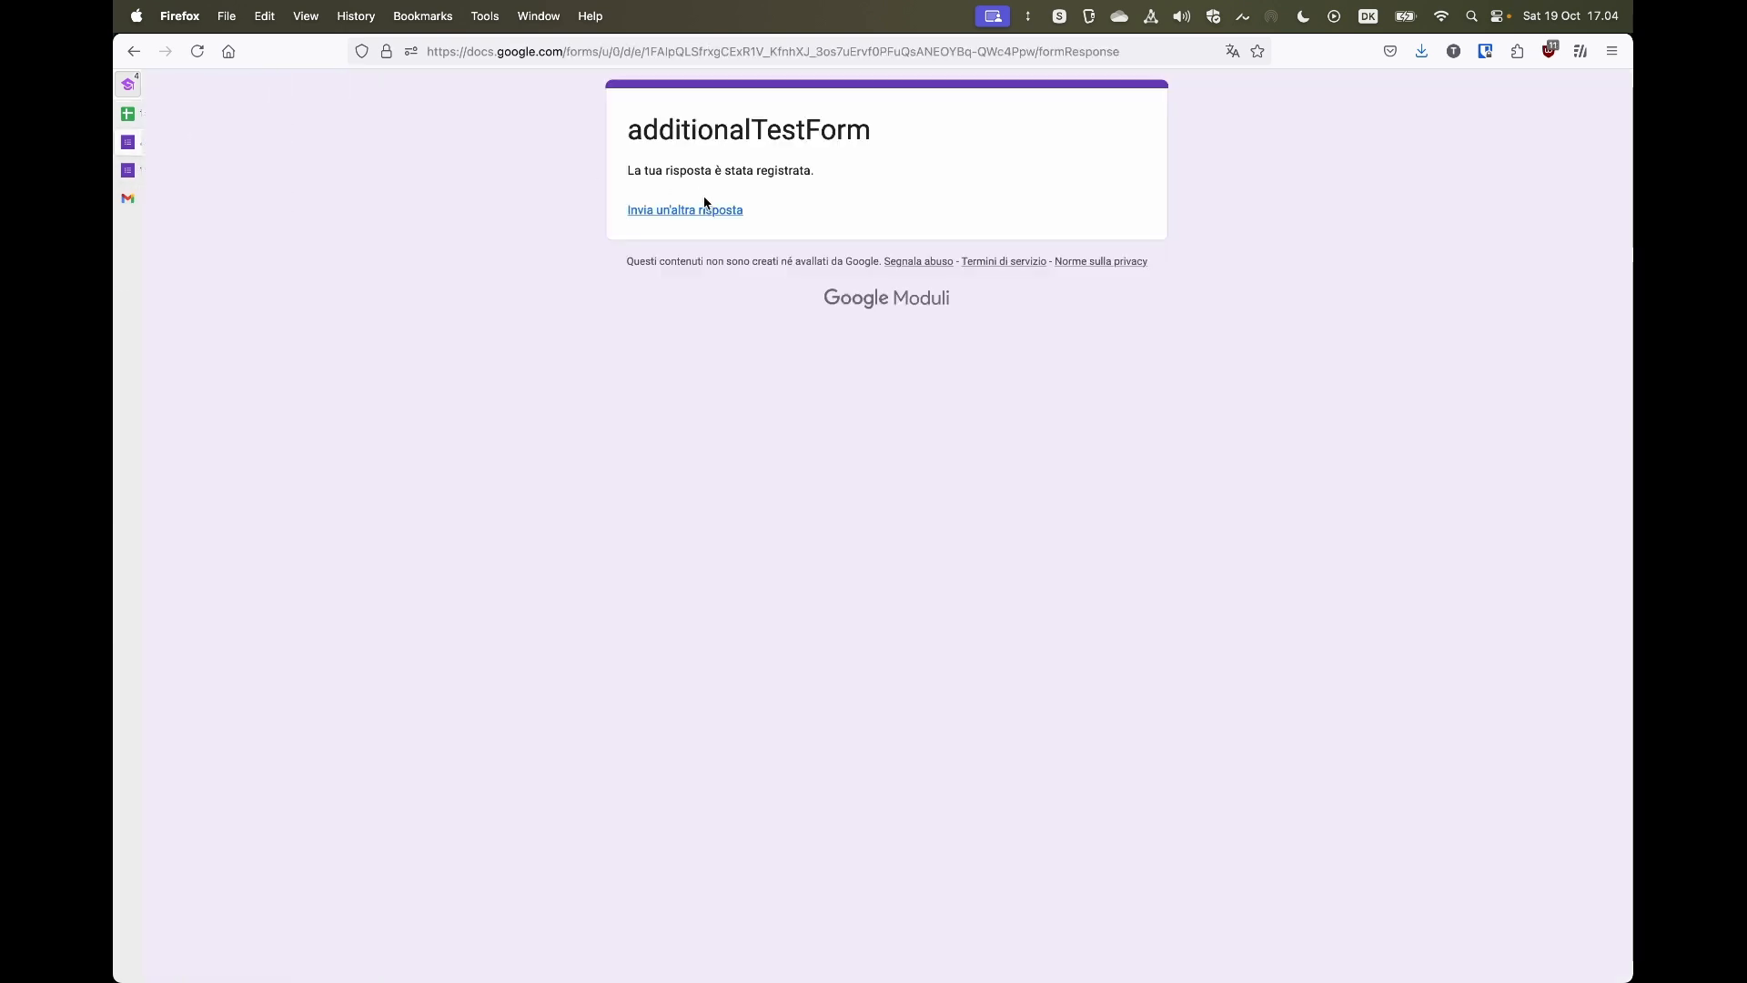
left_click(700, 220)
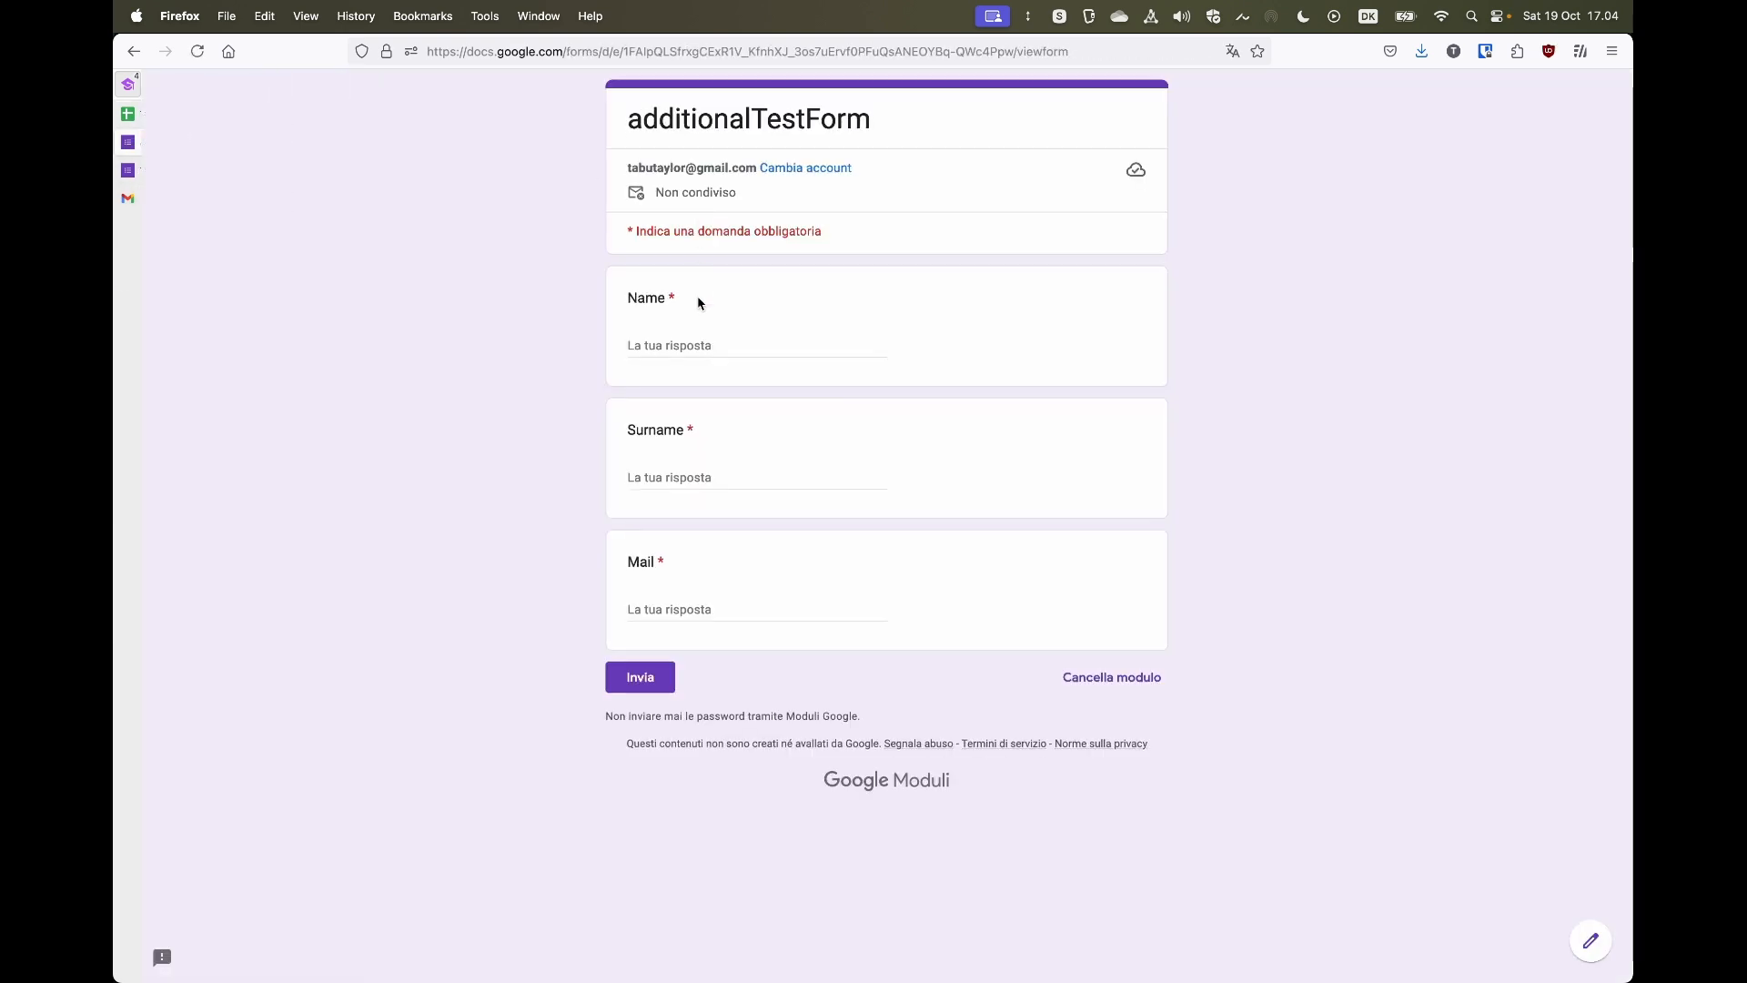
- Fill in the form's Name, Surname and Mail fields with sample data and submit the response
left_click(684, 345)
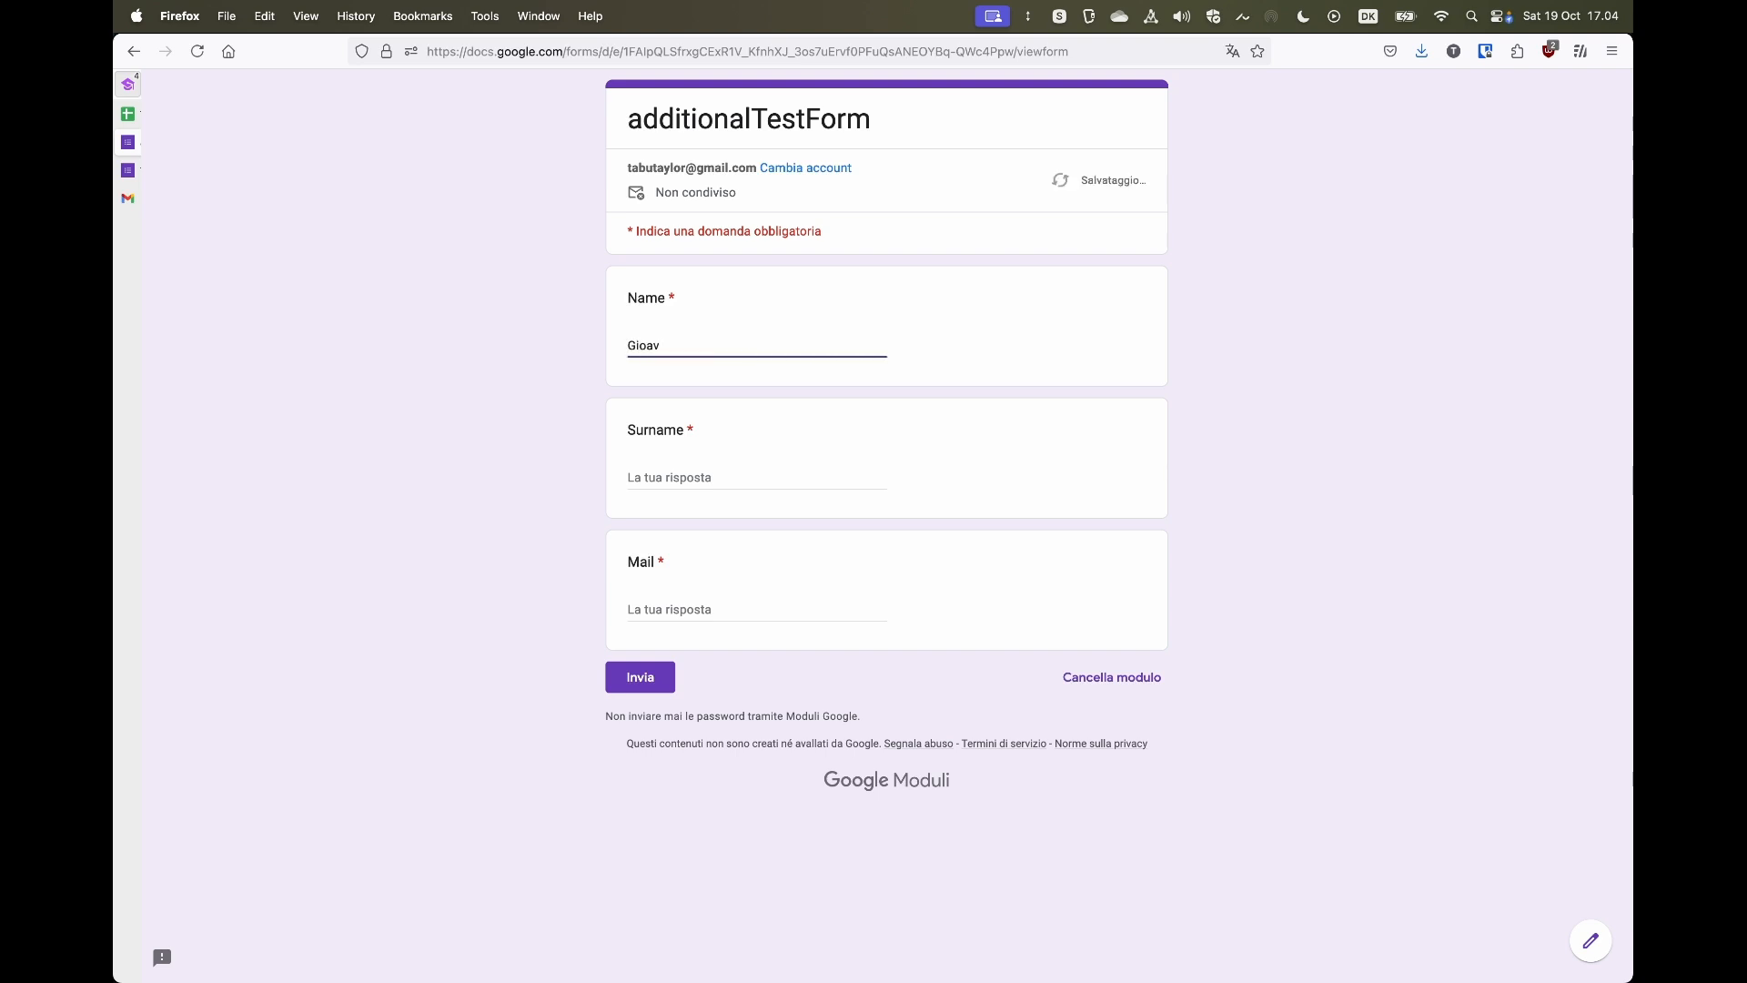
key("Tab")
key("Tab")
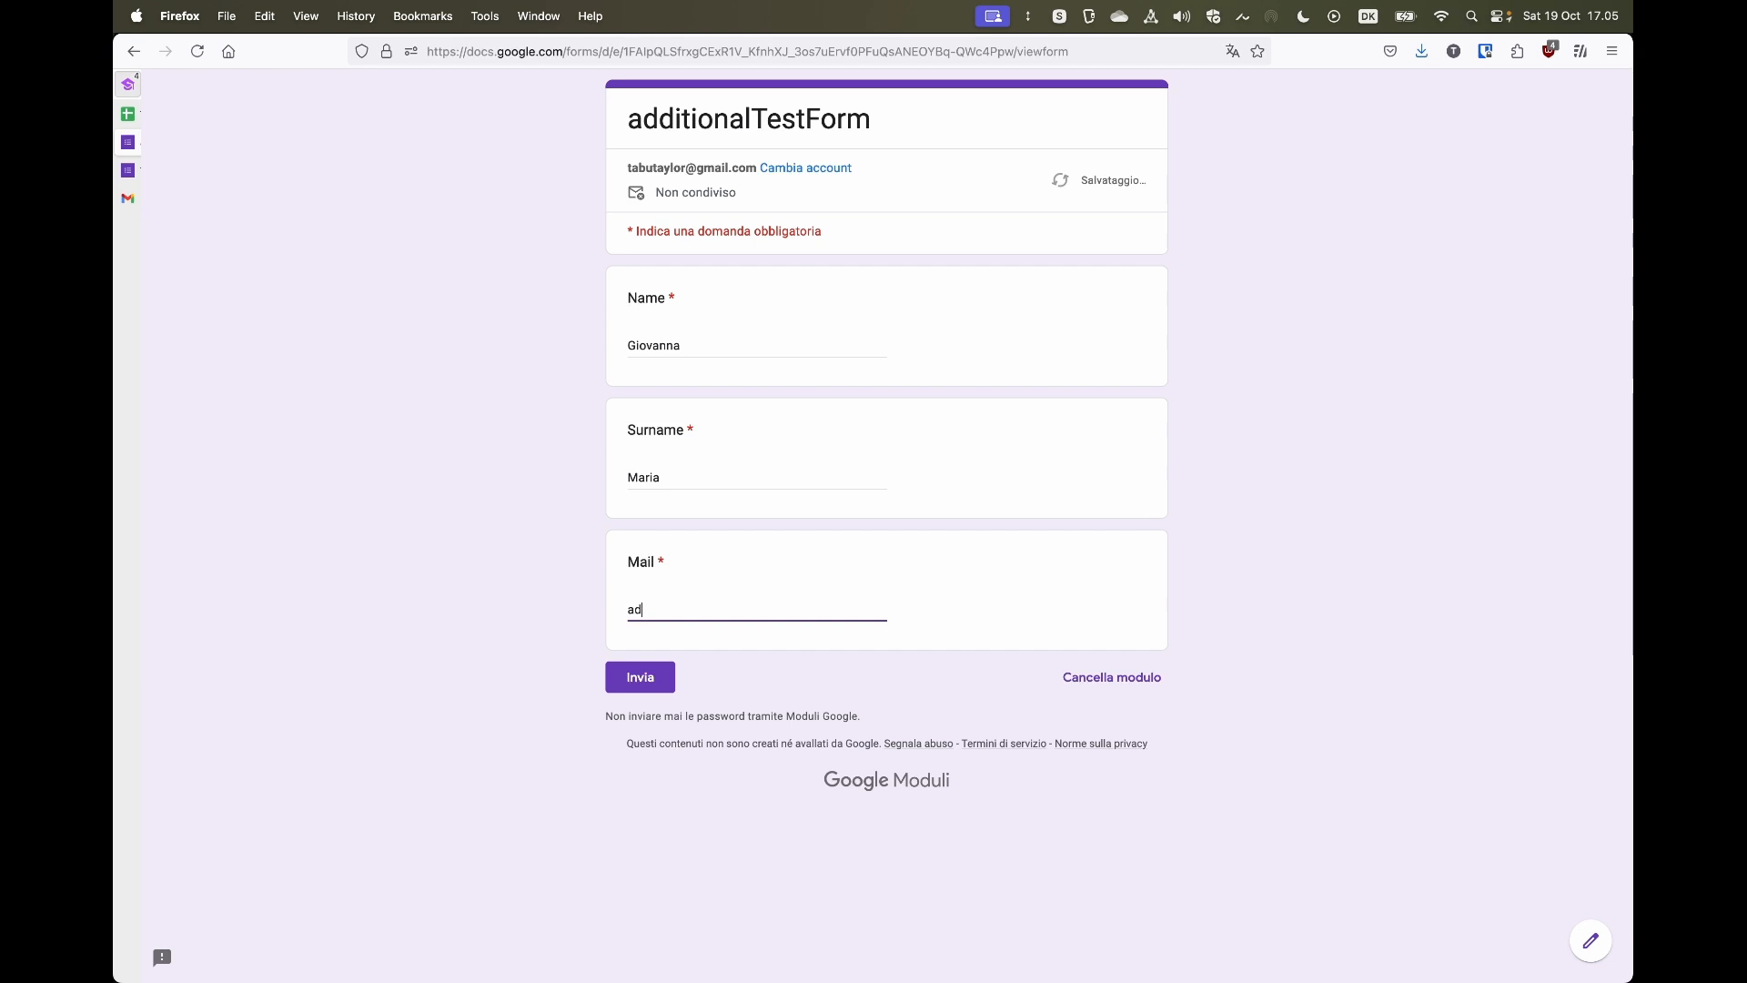
left_click(639, 675)
- Return to the spreadsheet and examine the new response row and its PDFName value in the additional form table
mouse_move(148, 208)
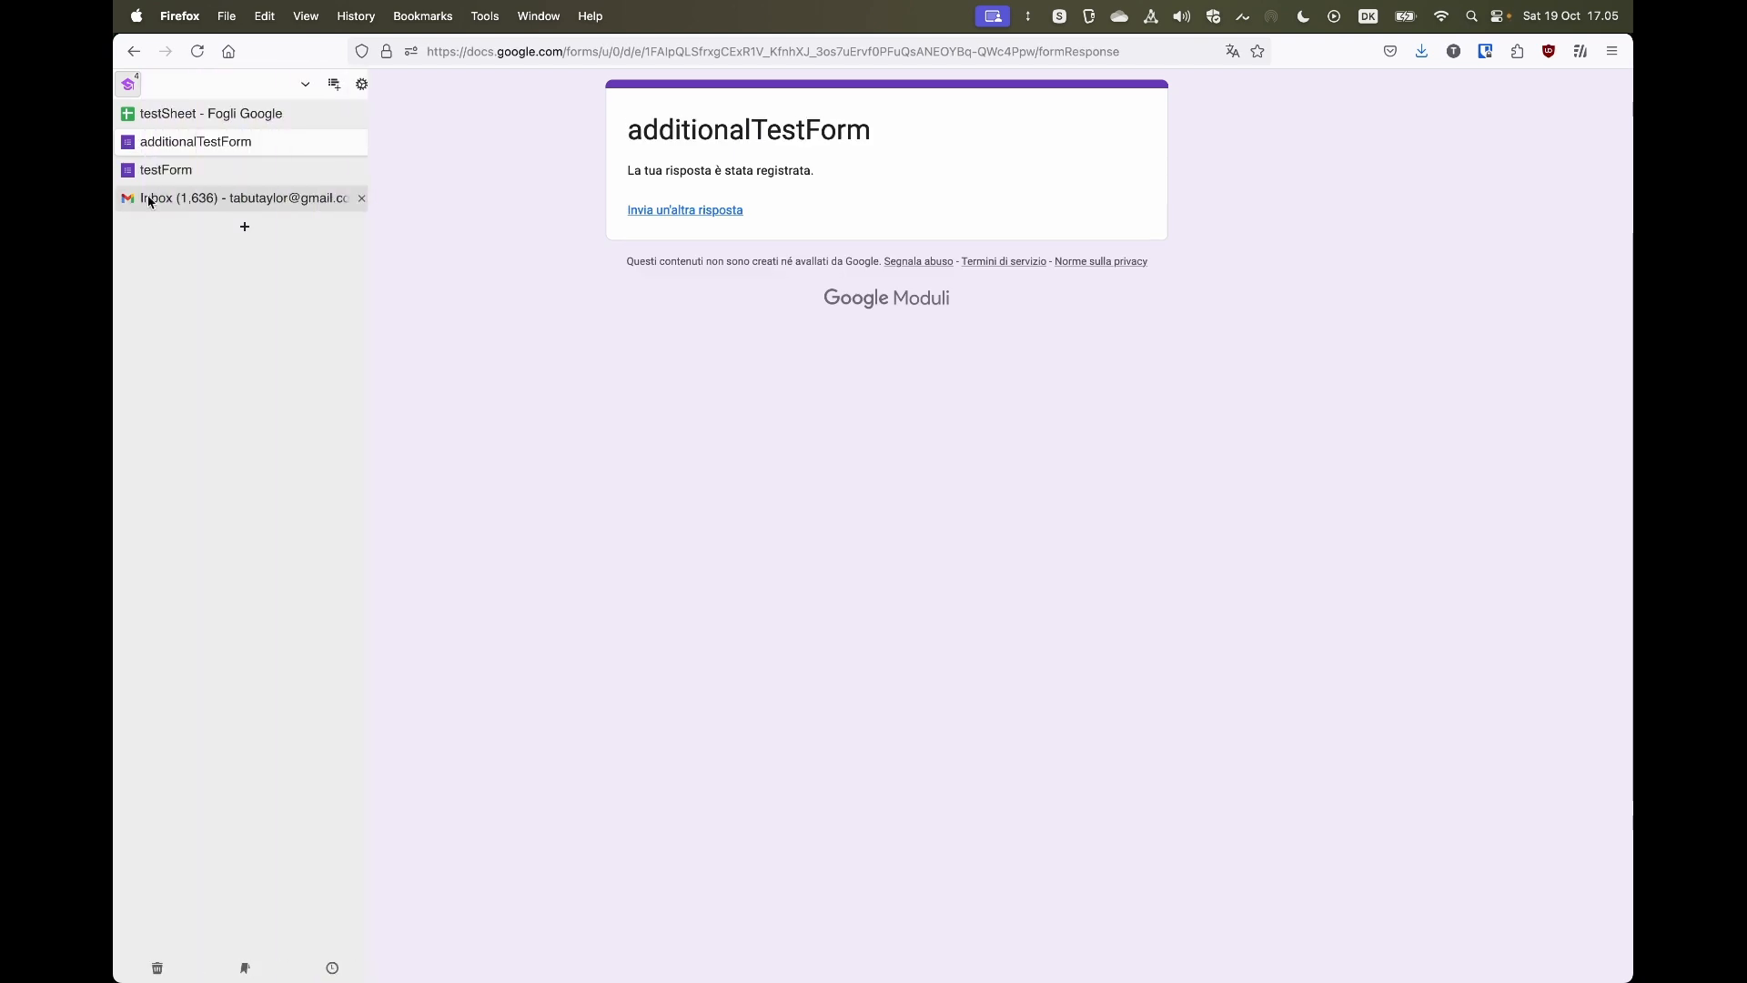
left_click(227, 117)
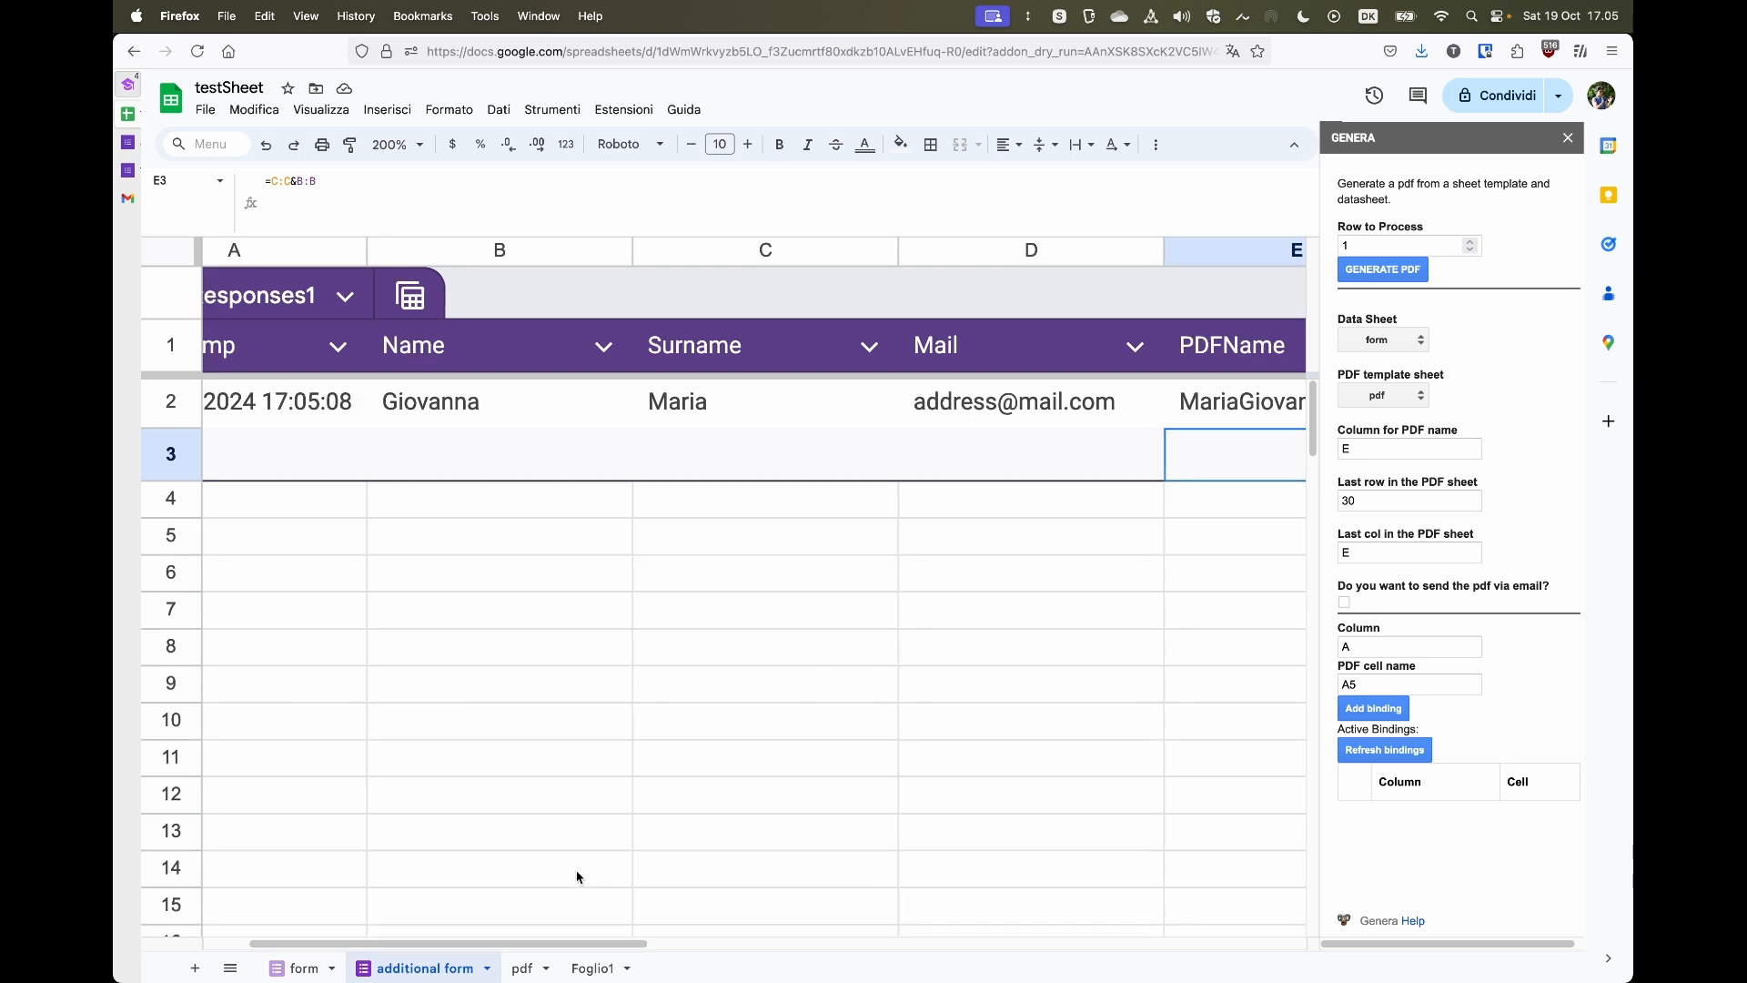
scroll(577, 874, "right", 5)
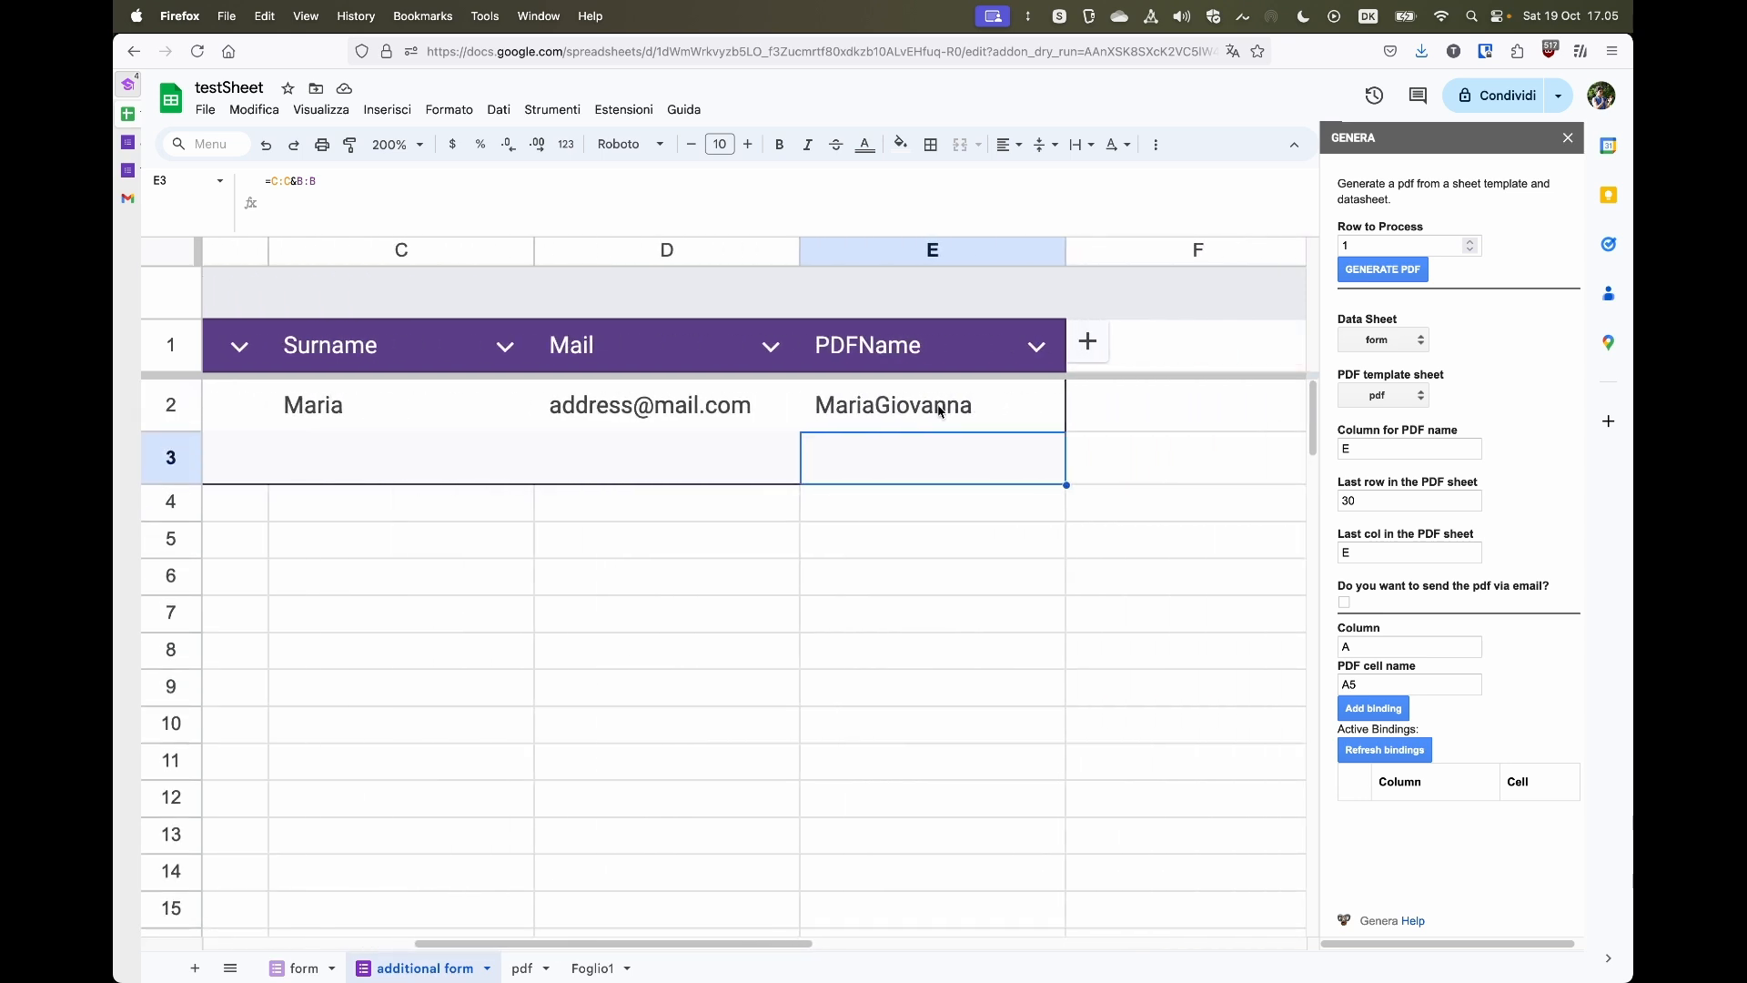
left_click(939, 409)
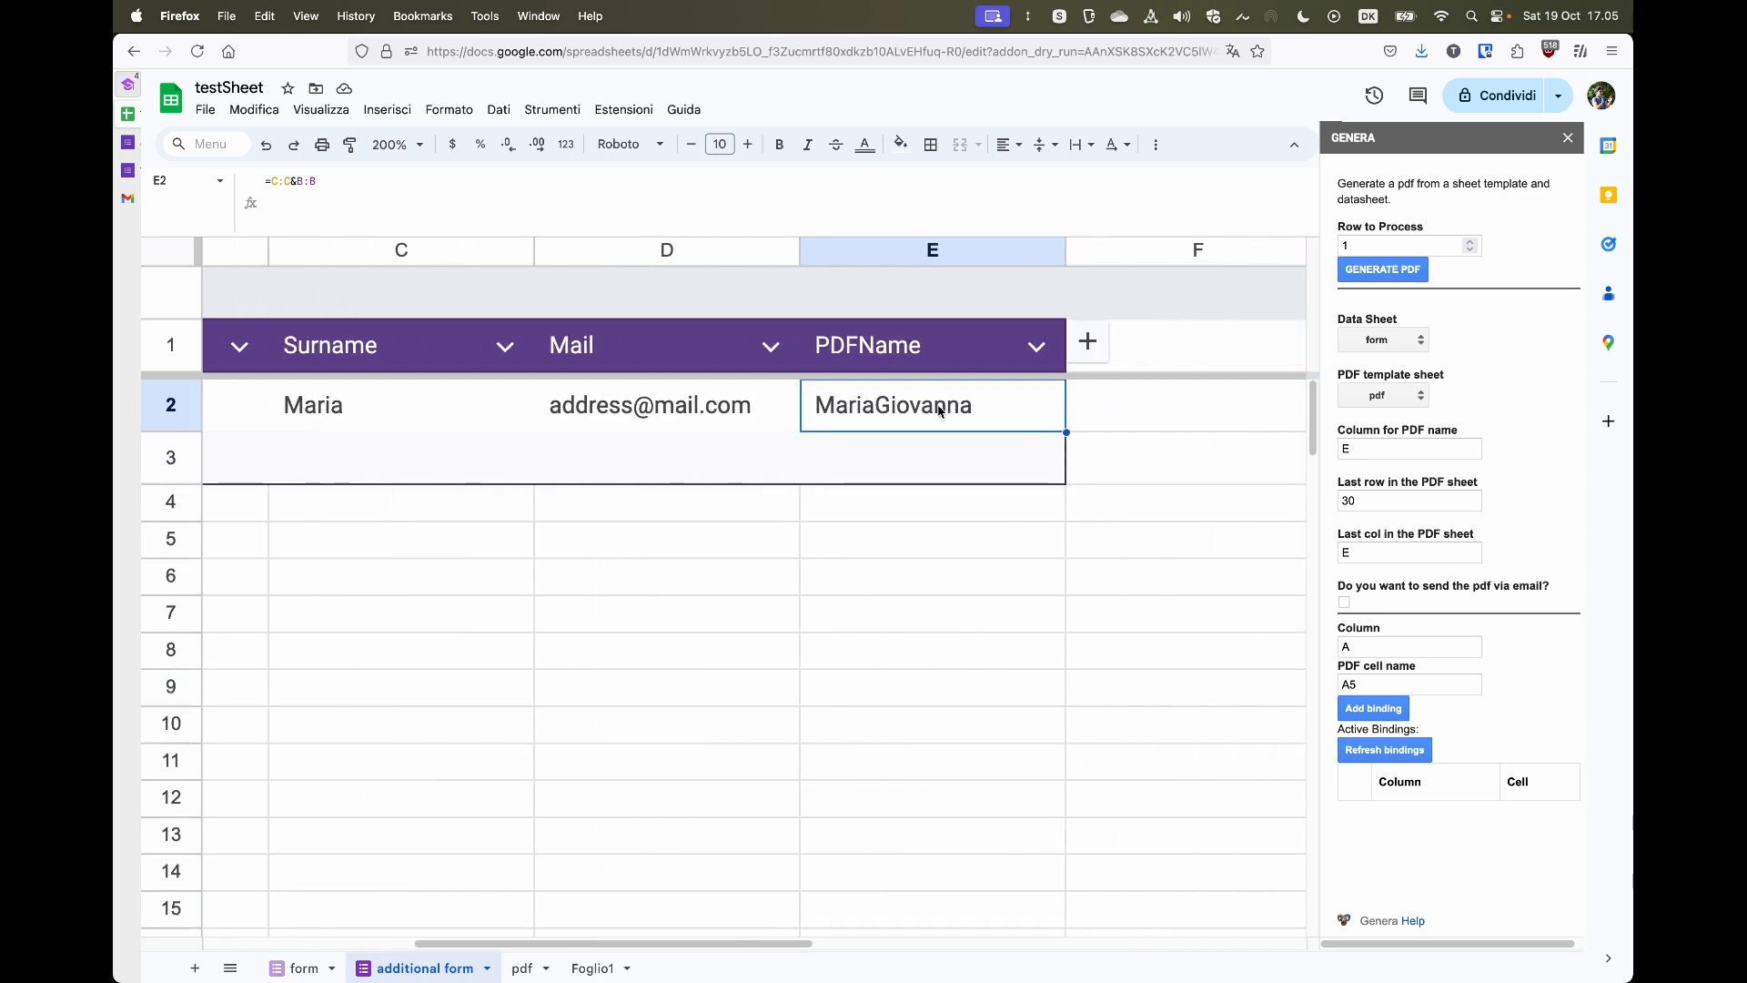
left_click(913, 474)
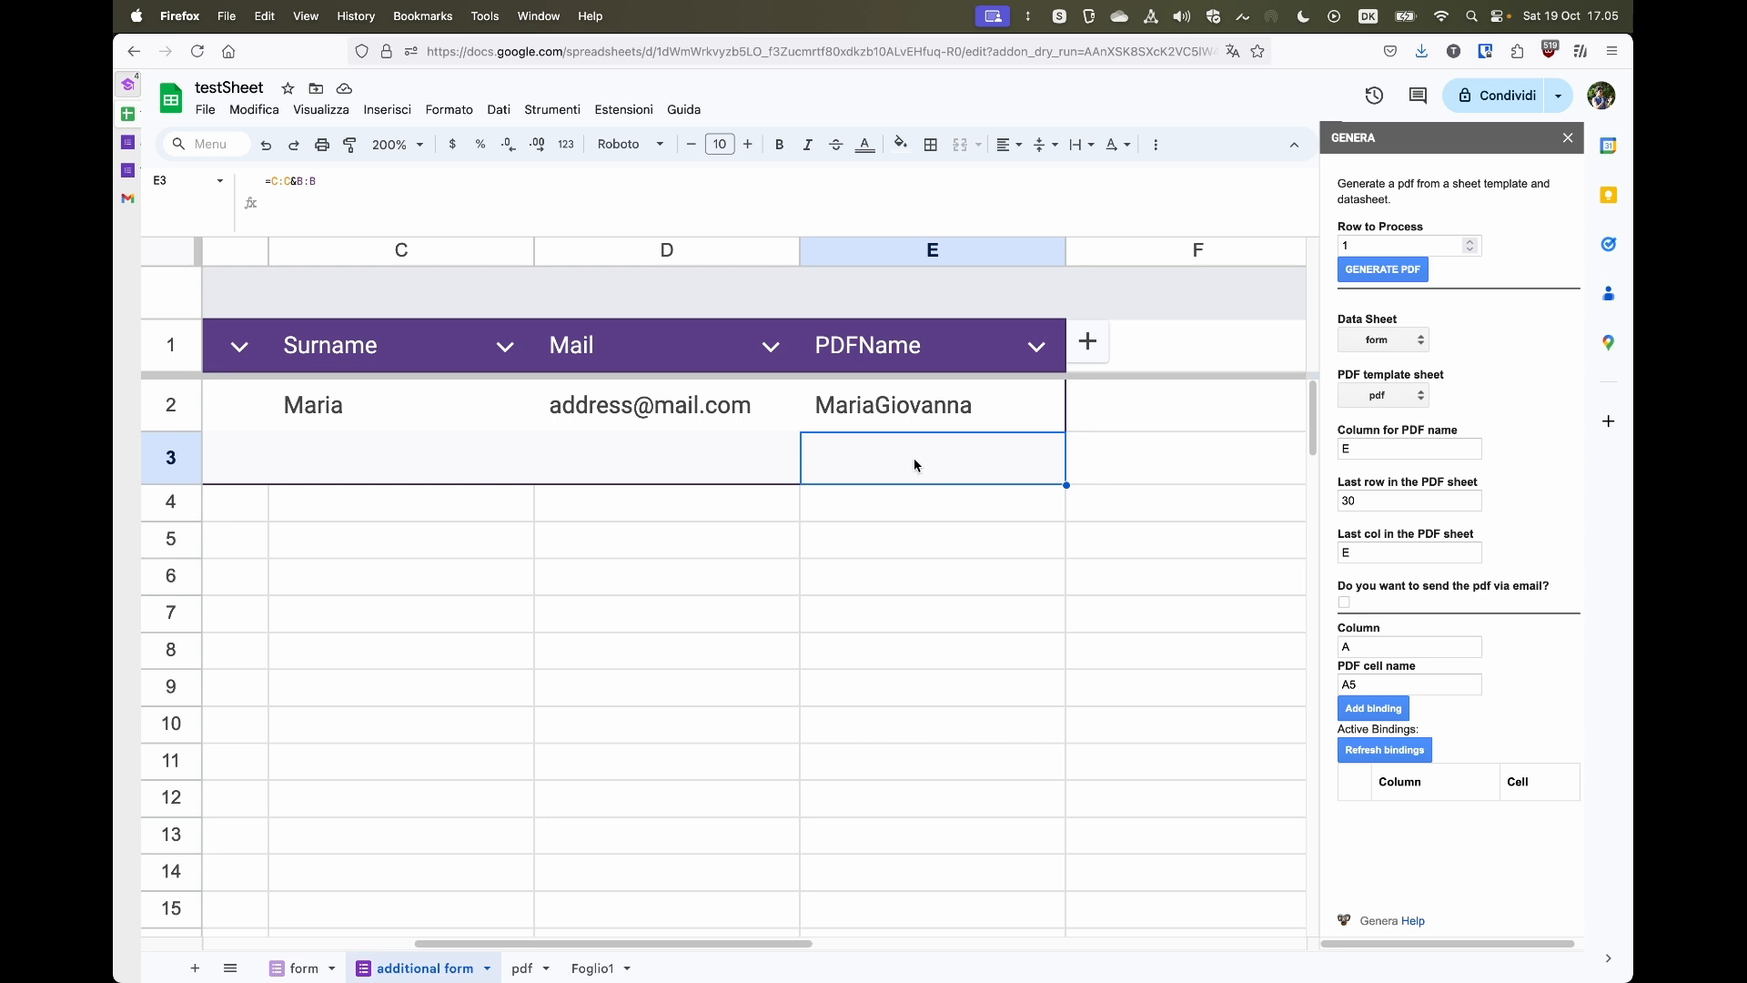
left_click(927, 397)
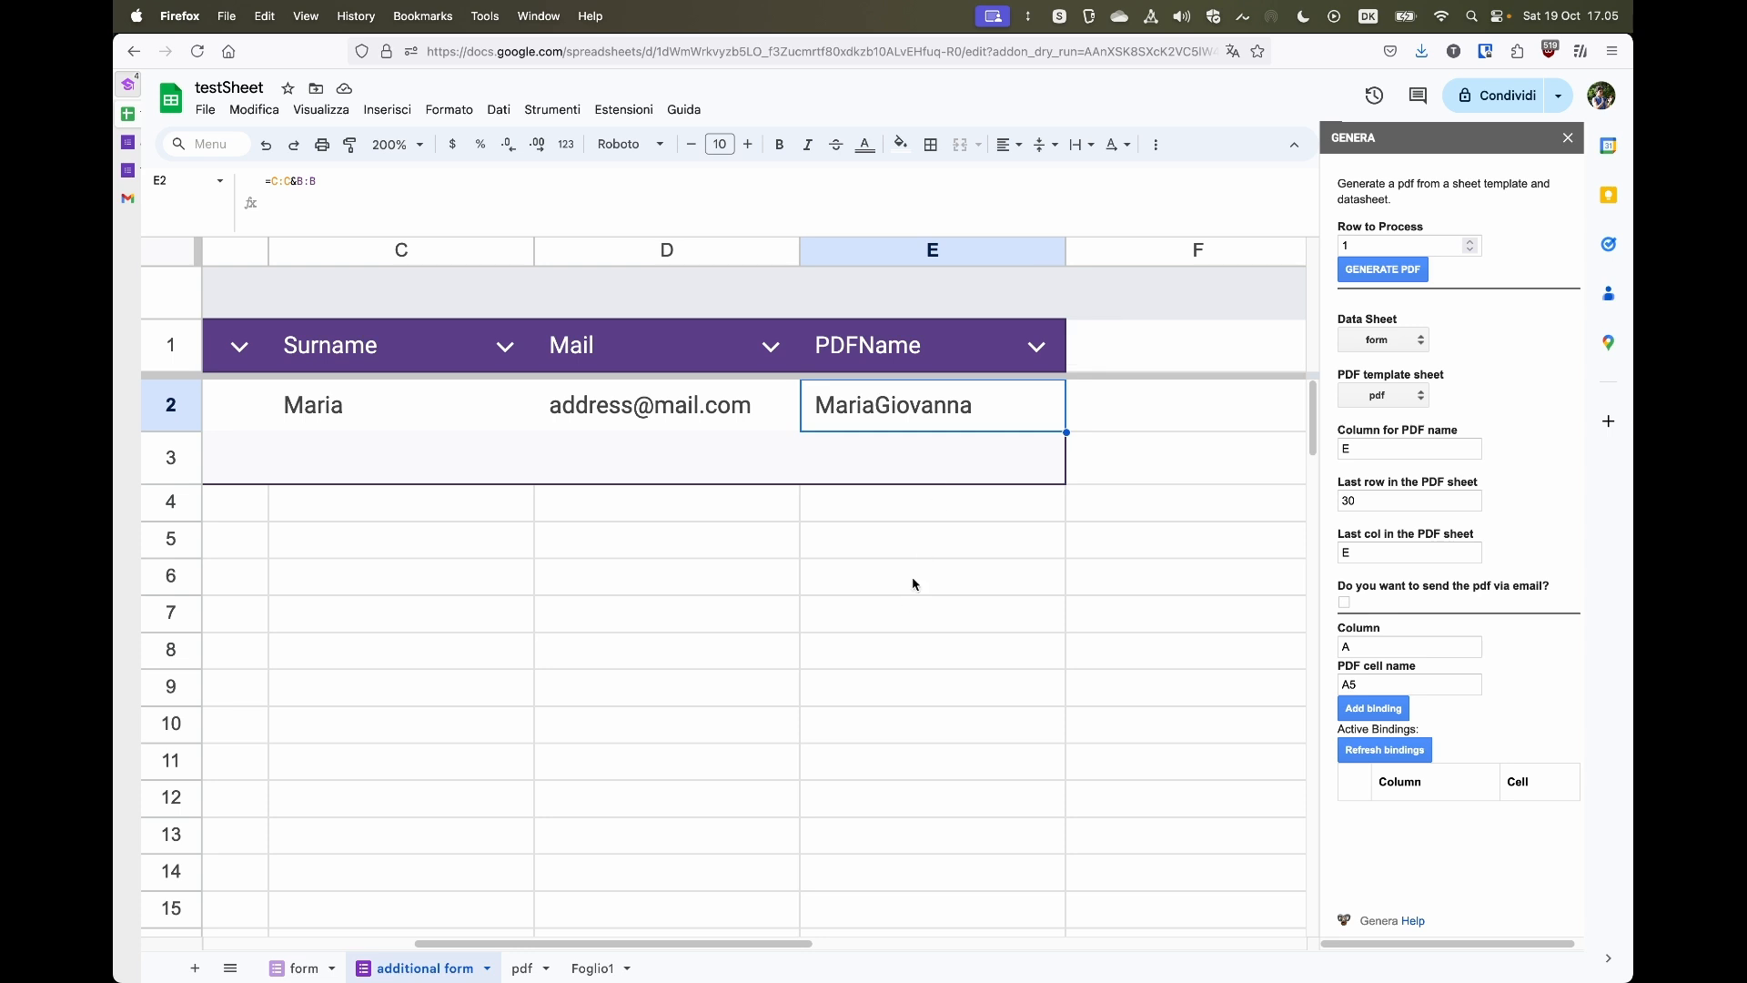
scroll(929, 541, "left", 5)
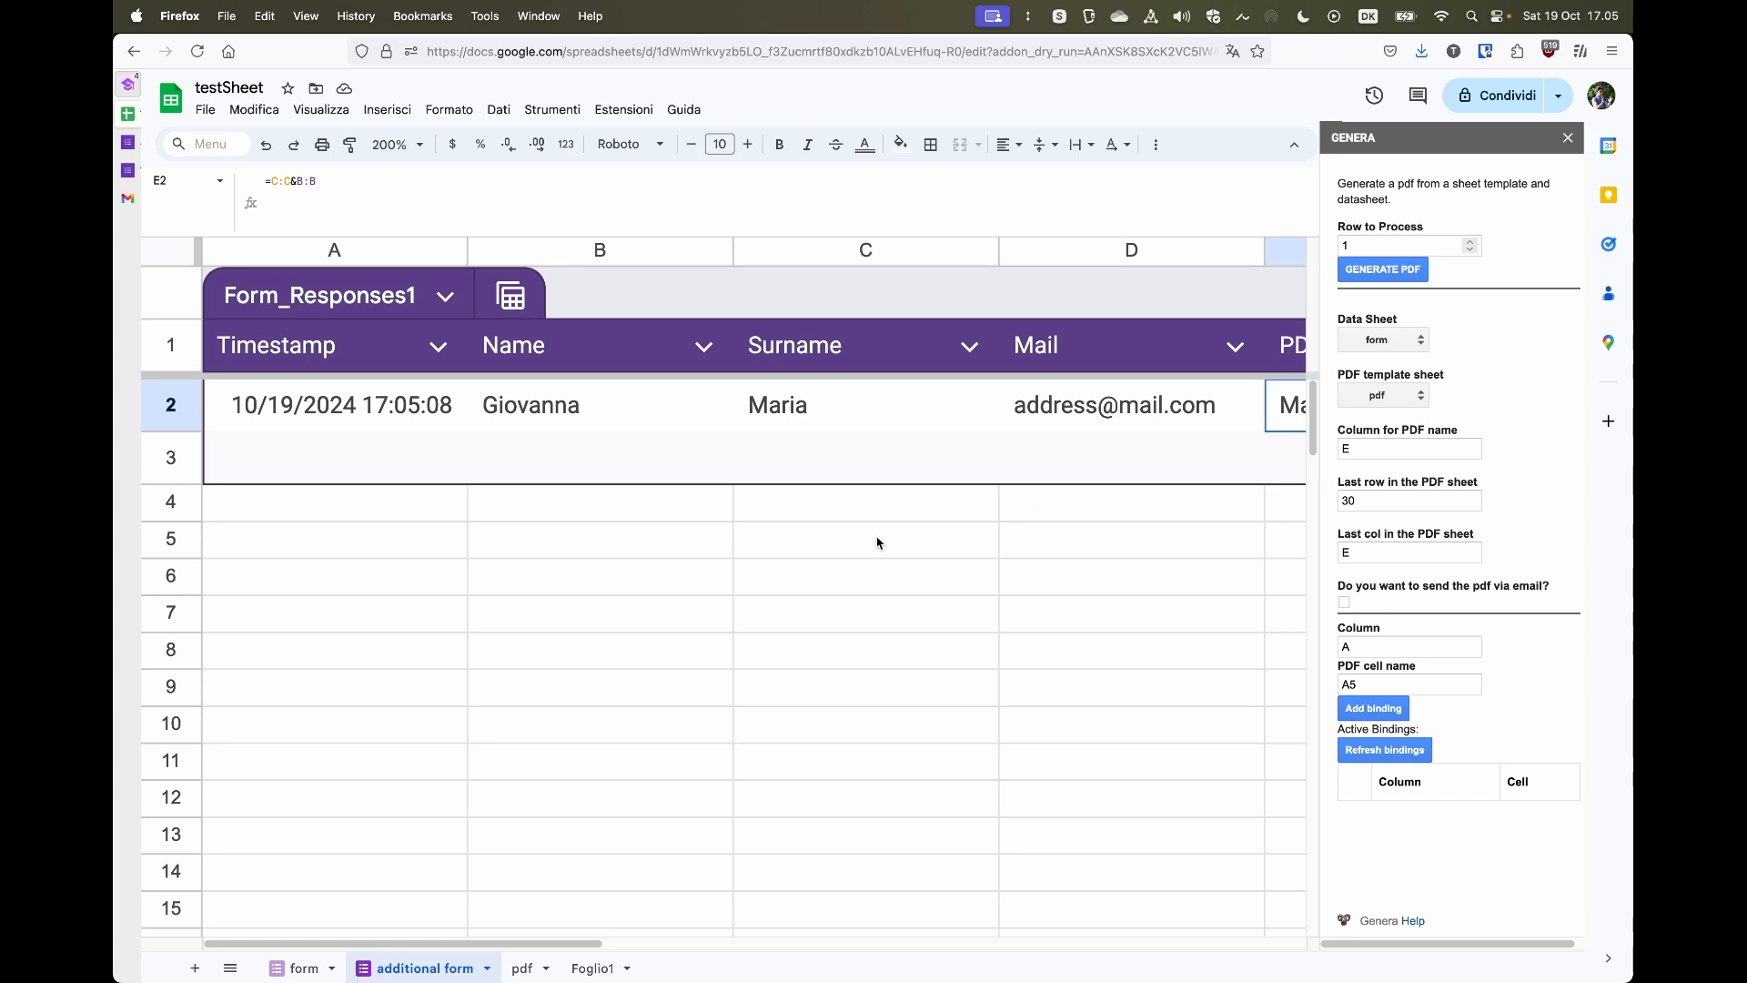
scroll(1181, 439, "right", 3)
scroll(1181, 438, "left", 3)
left_click(447, 298)
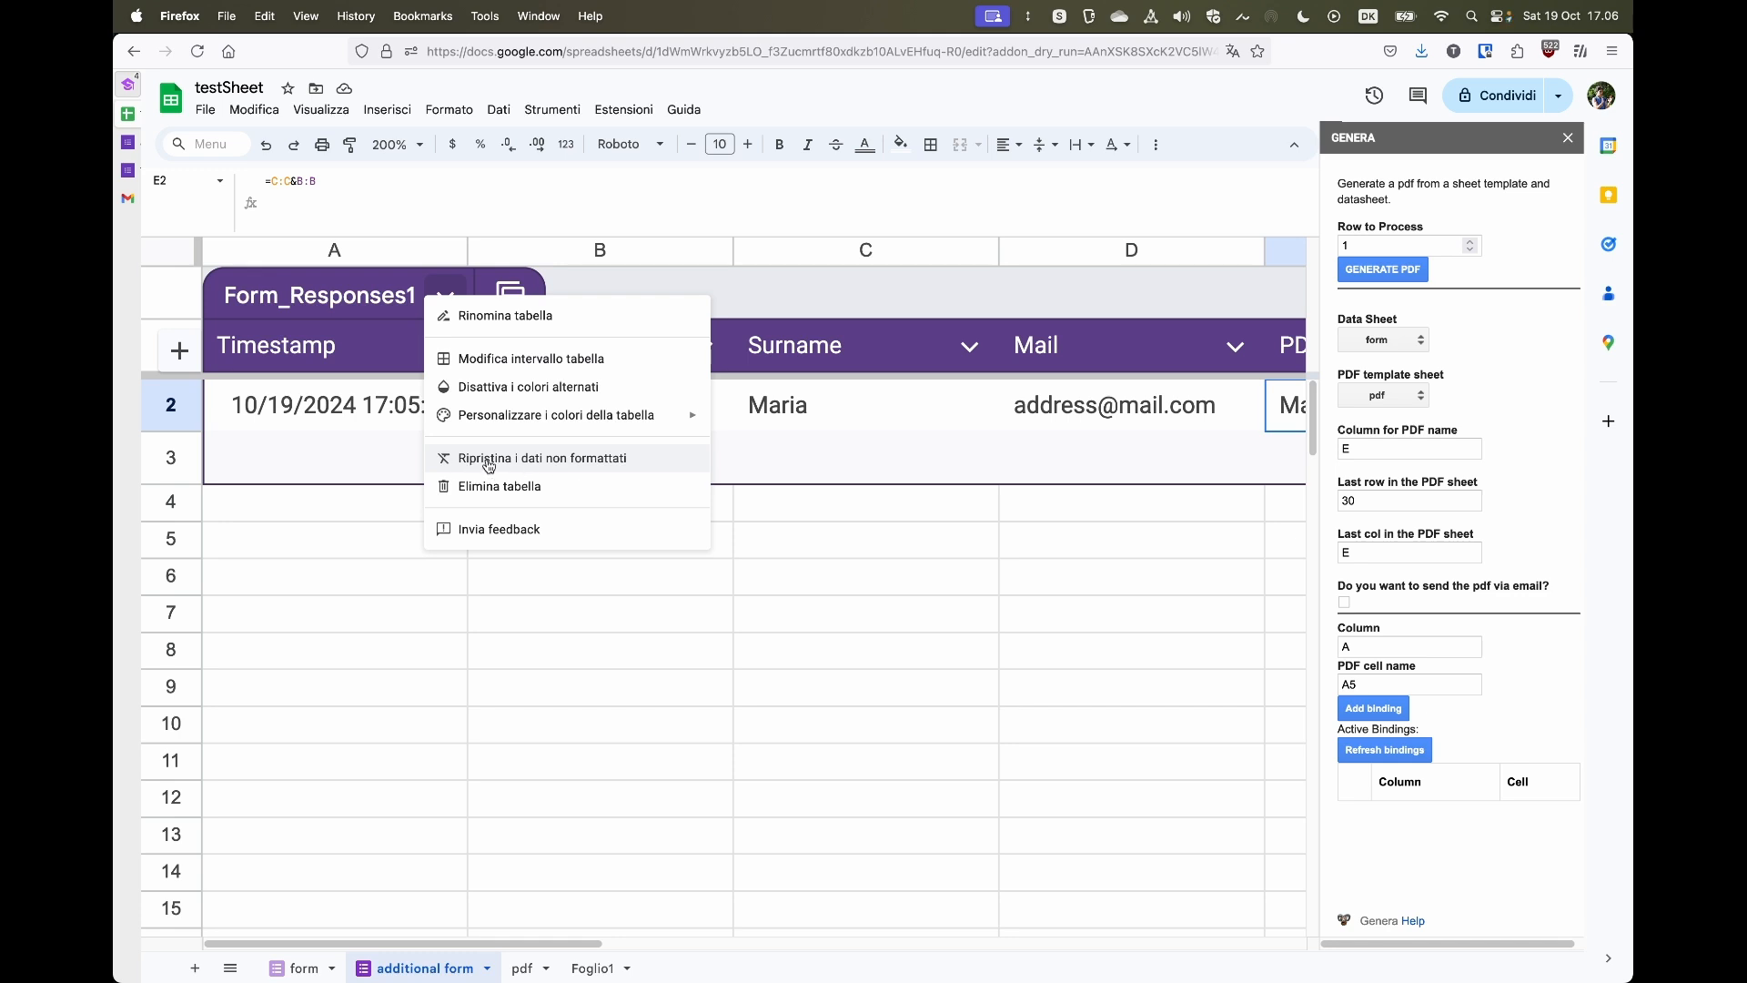
left_click(375, 835)
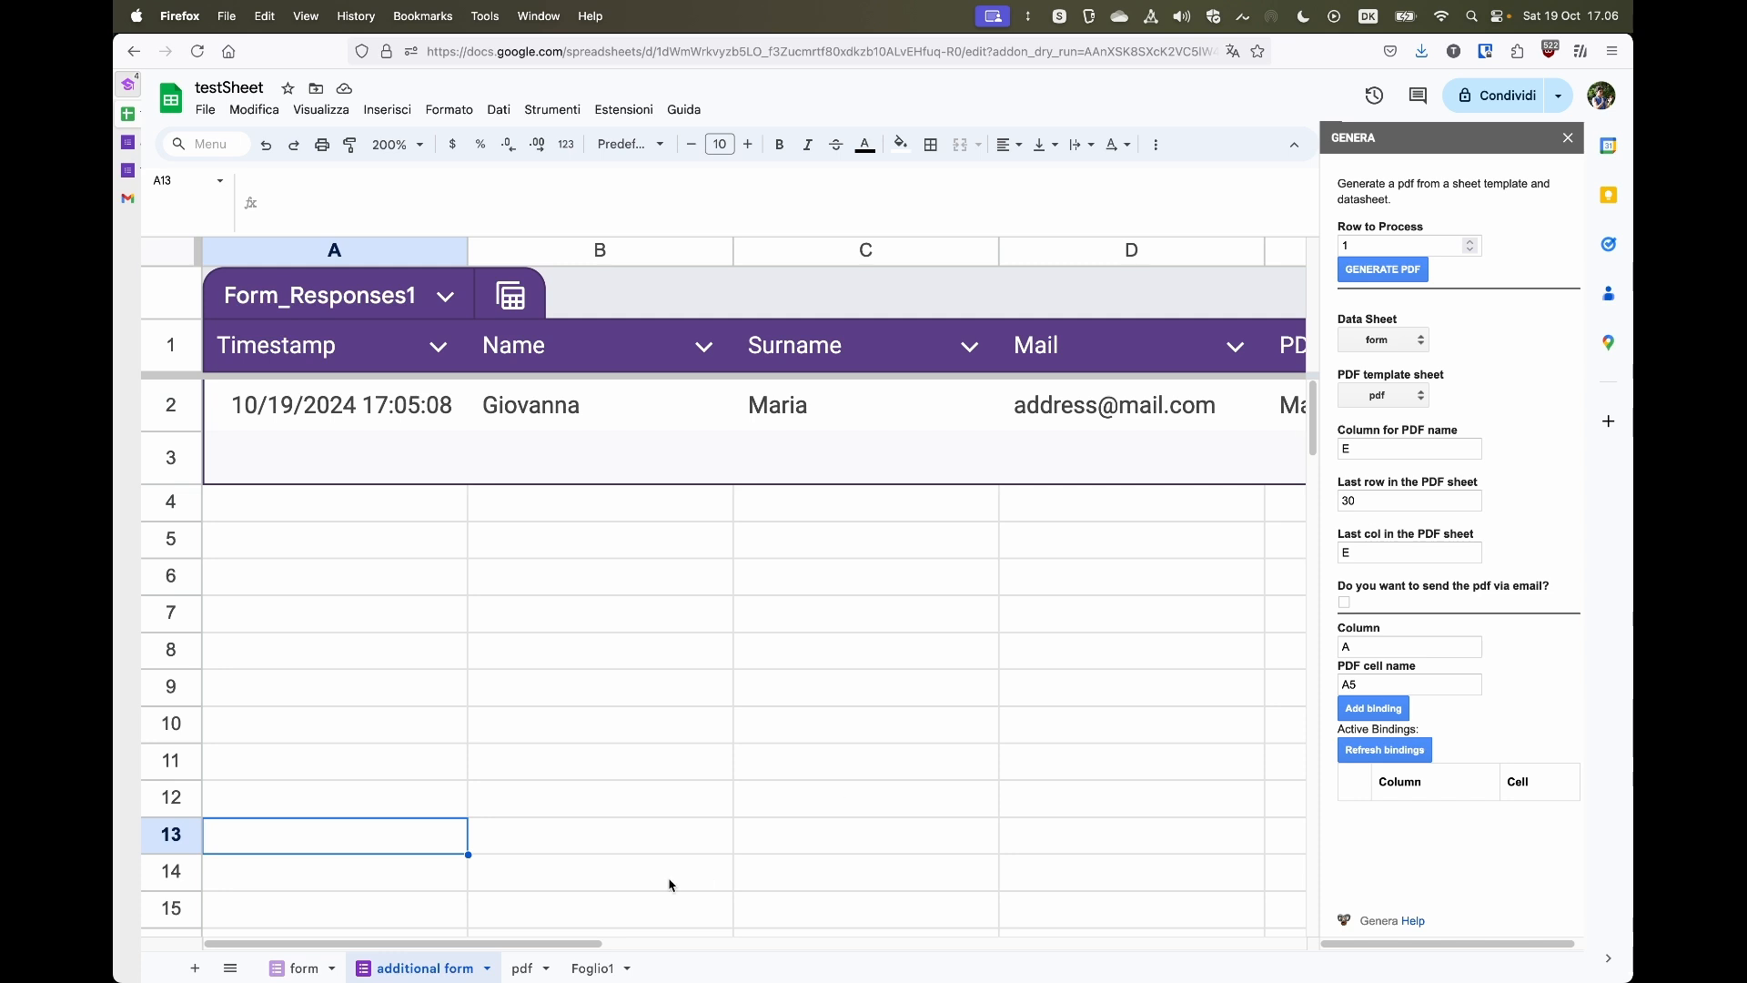
- In the pdf template sheet, insert two columns to the right of columns D and E
left_click(525, 971)
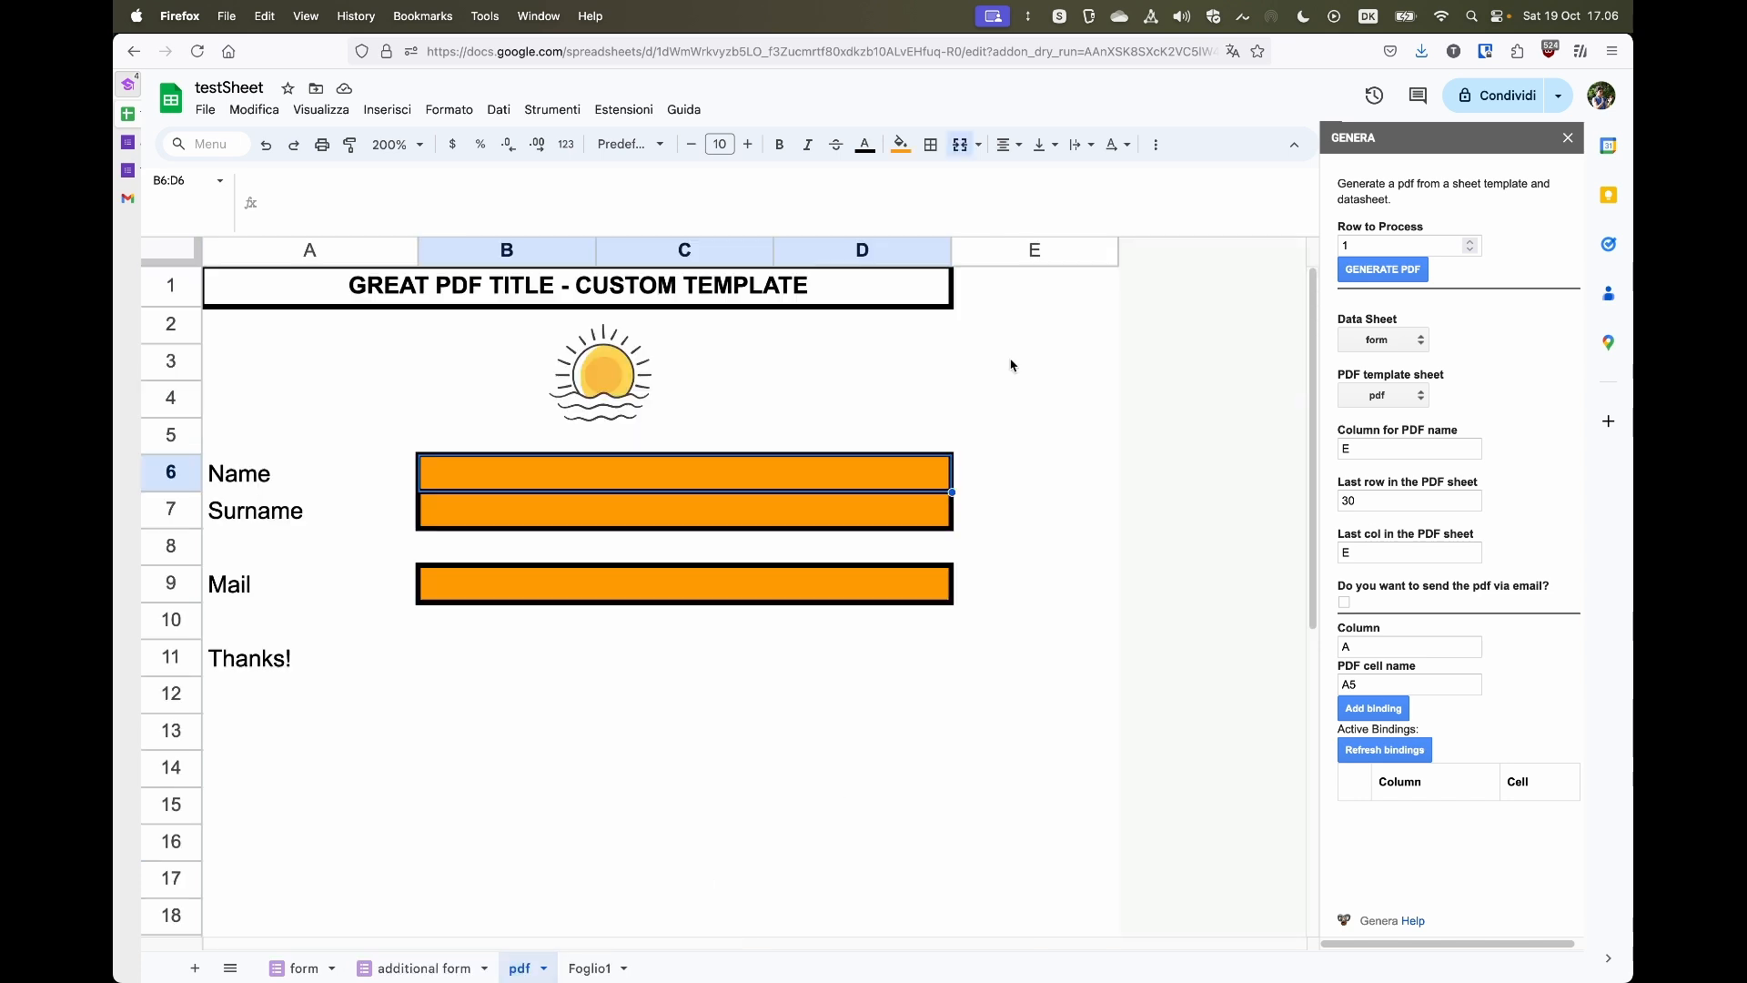
left_click(840, 253)
left_click(999, 249, "shift")
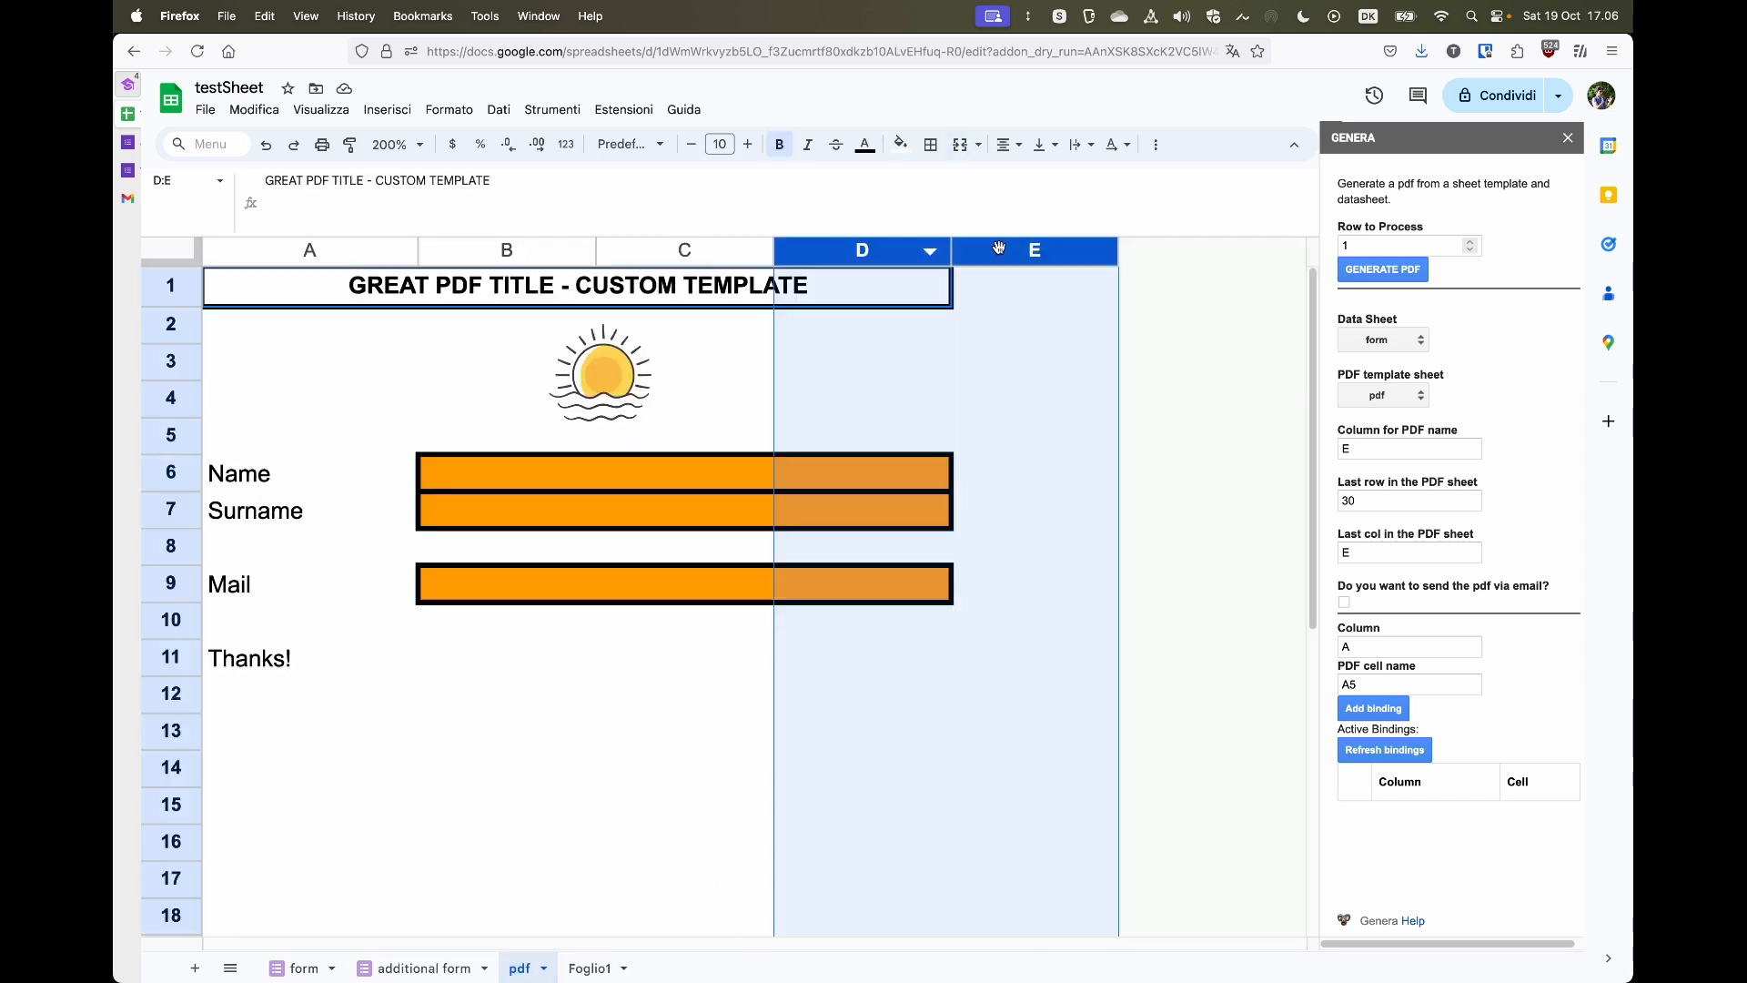
right_click(999, 248)
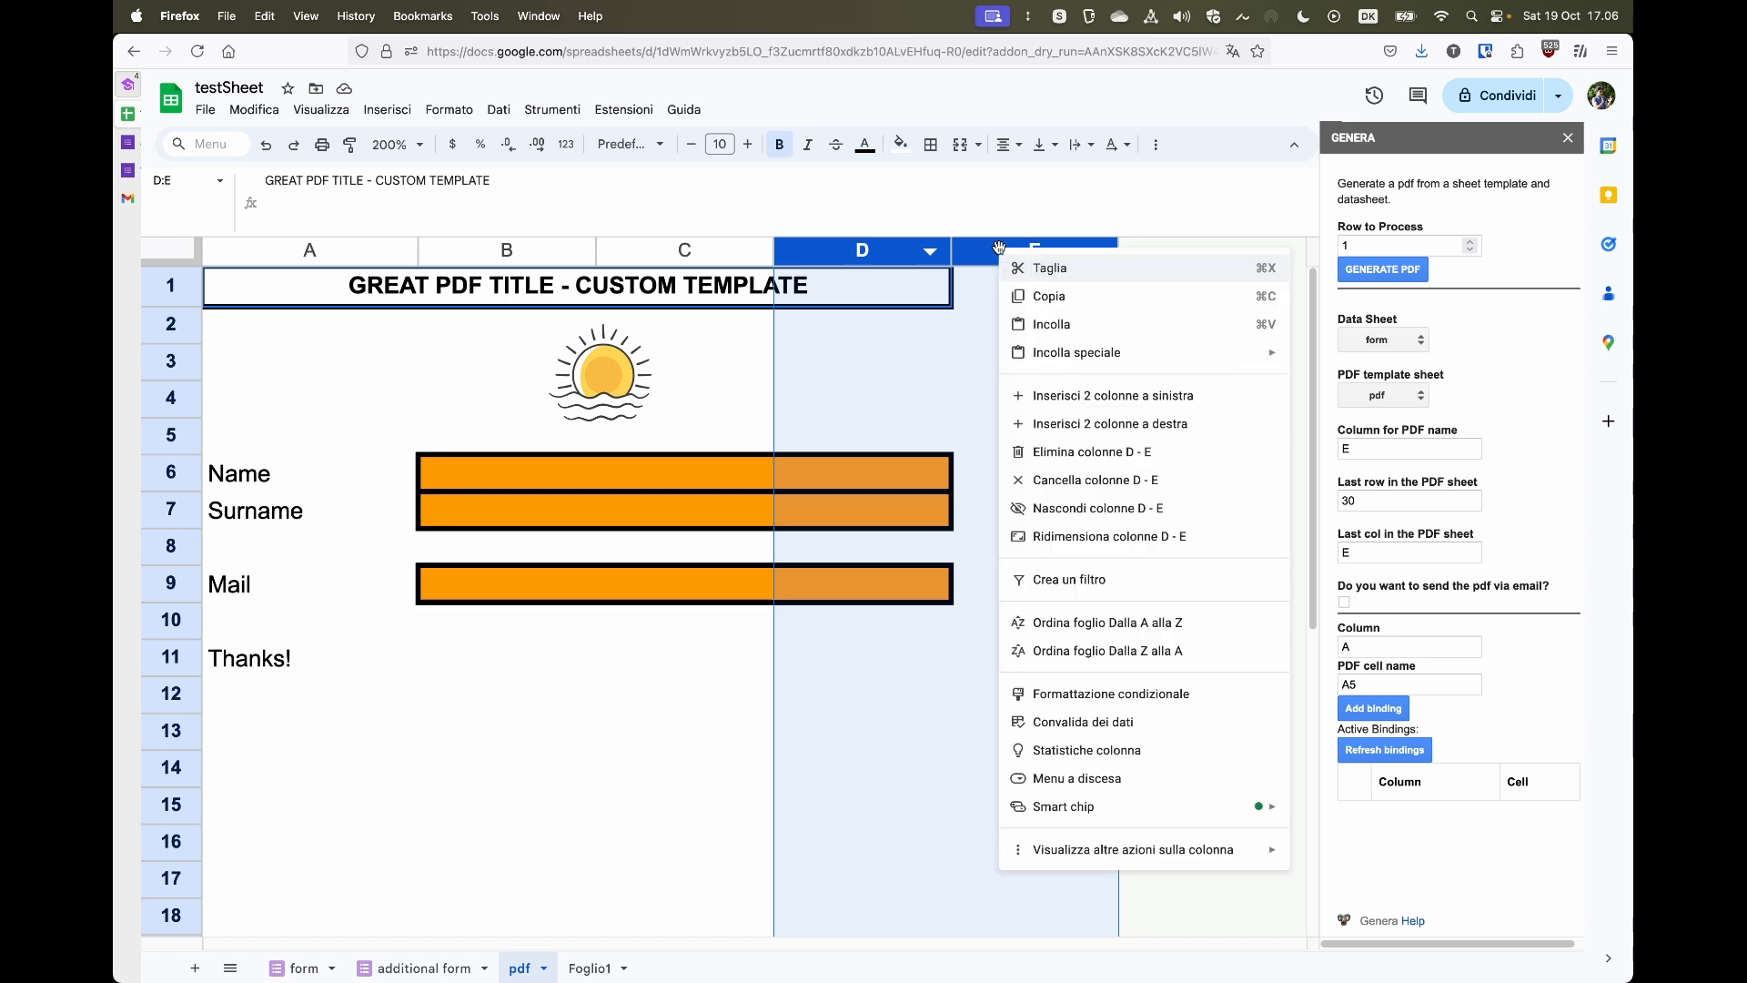
left_click(1065, 423)
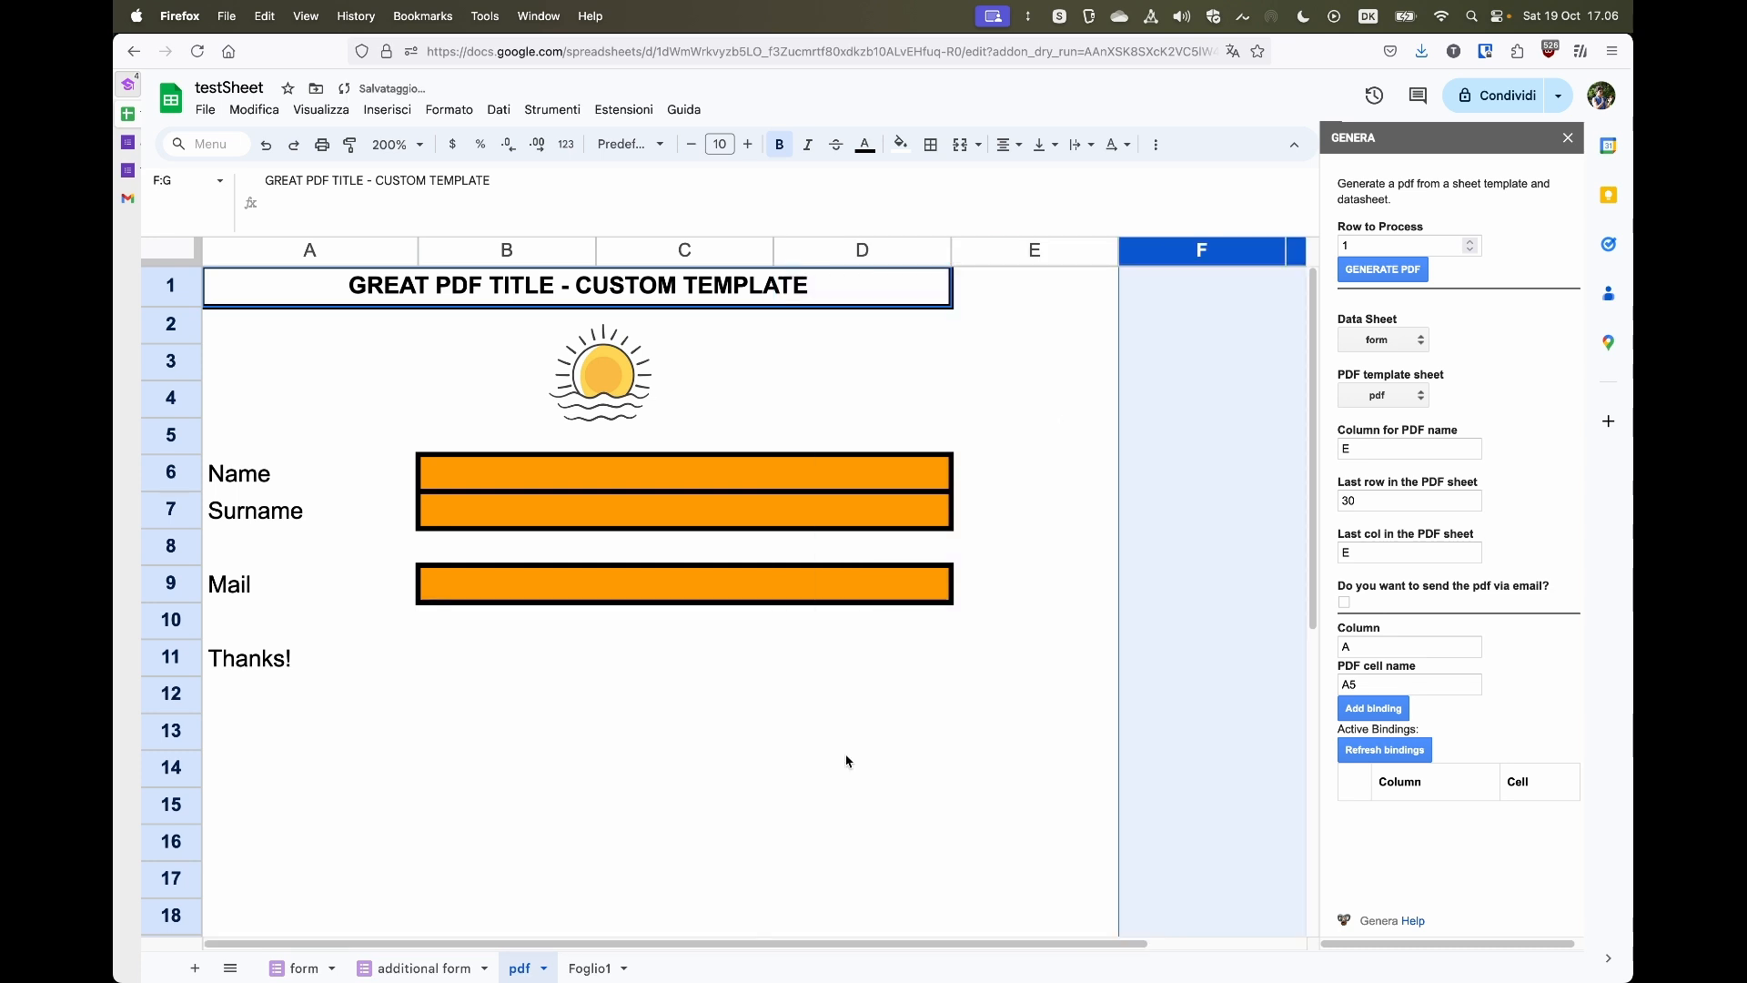
- Scroll to the bottom of the pdf sheet and select the last rows
scroll(846, 756, "down", 5)
left_click(325, 739)
left_click_drag(192, 742, 218, 924)
left_click(218, 923)
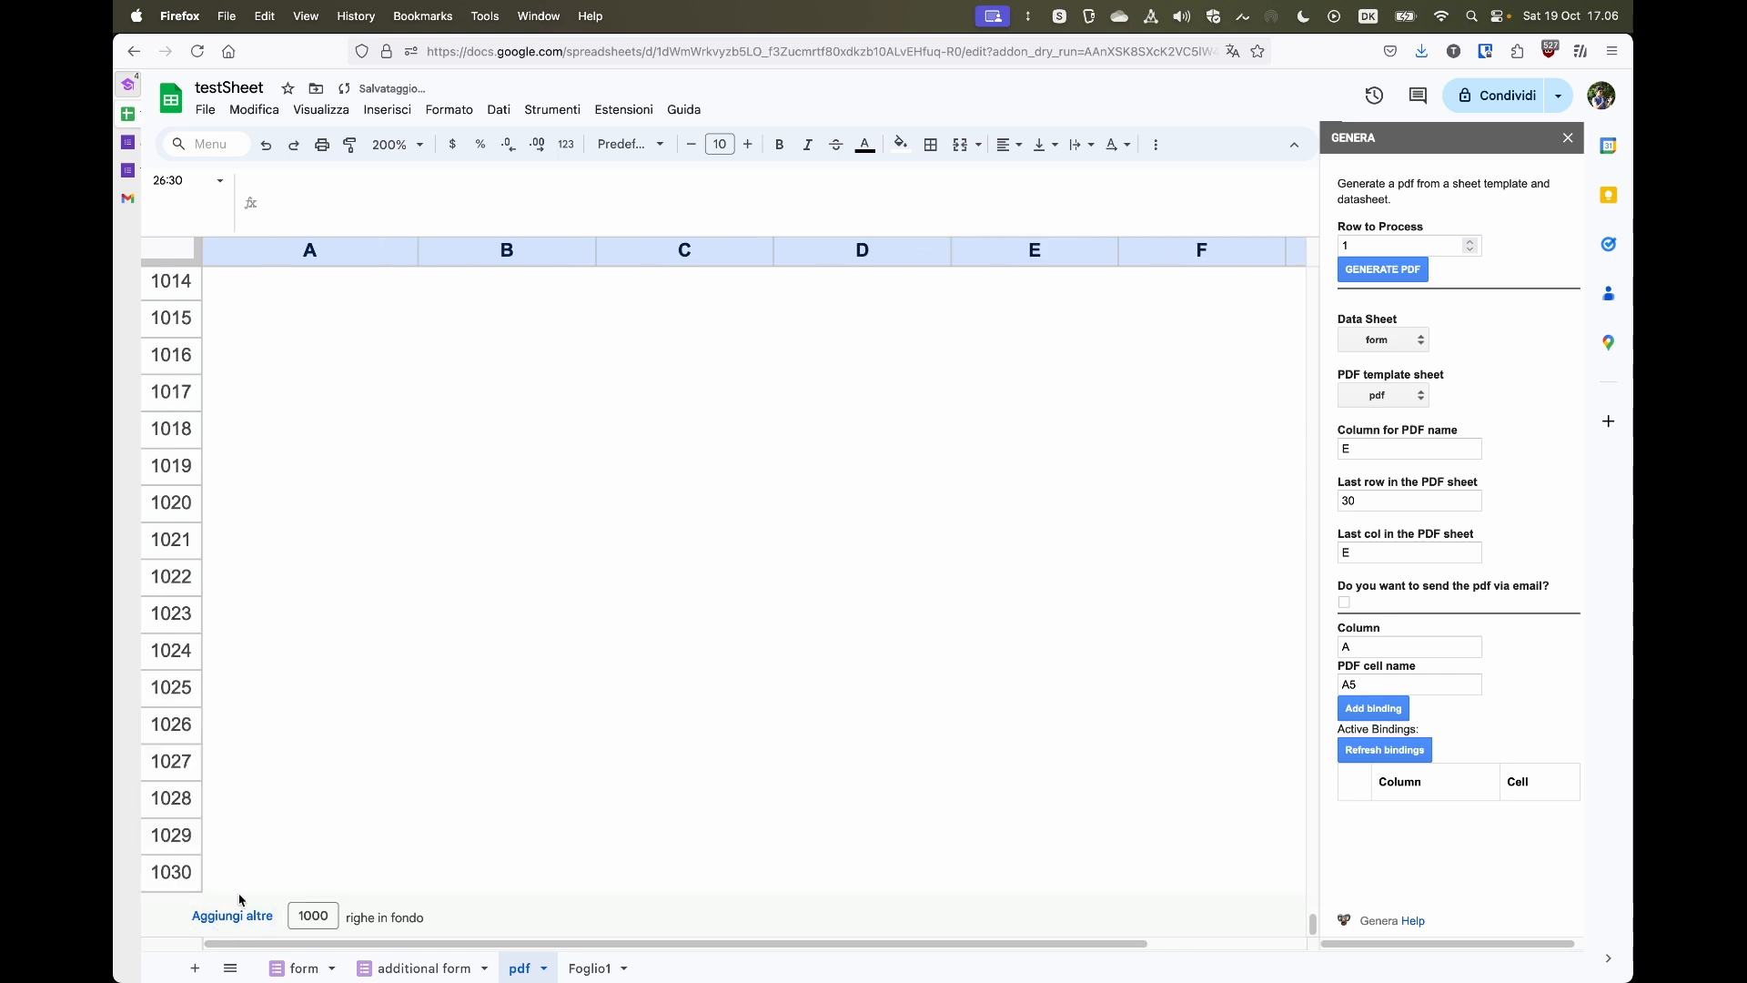
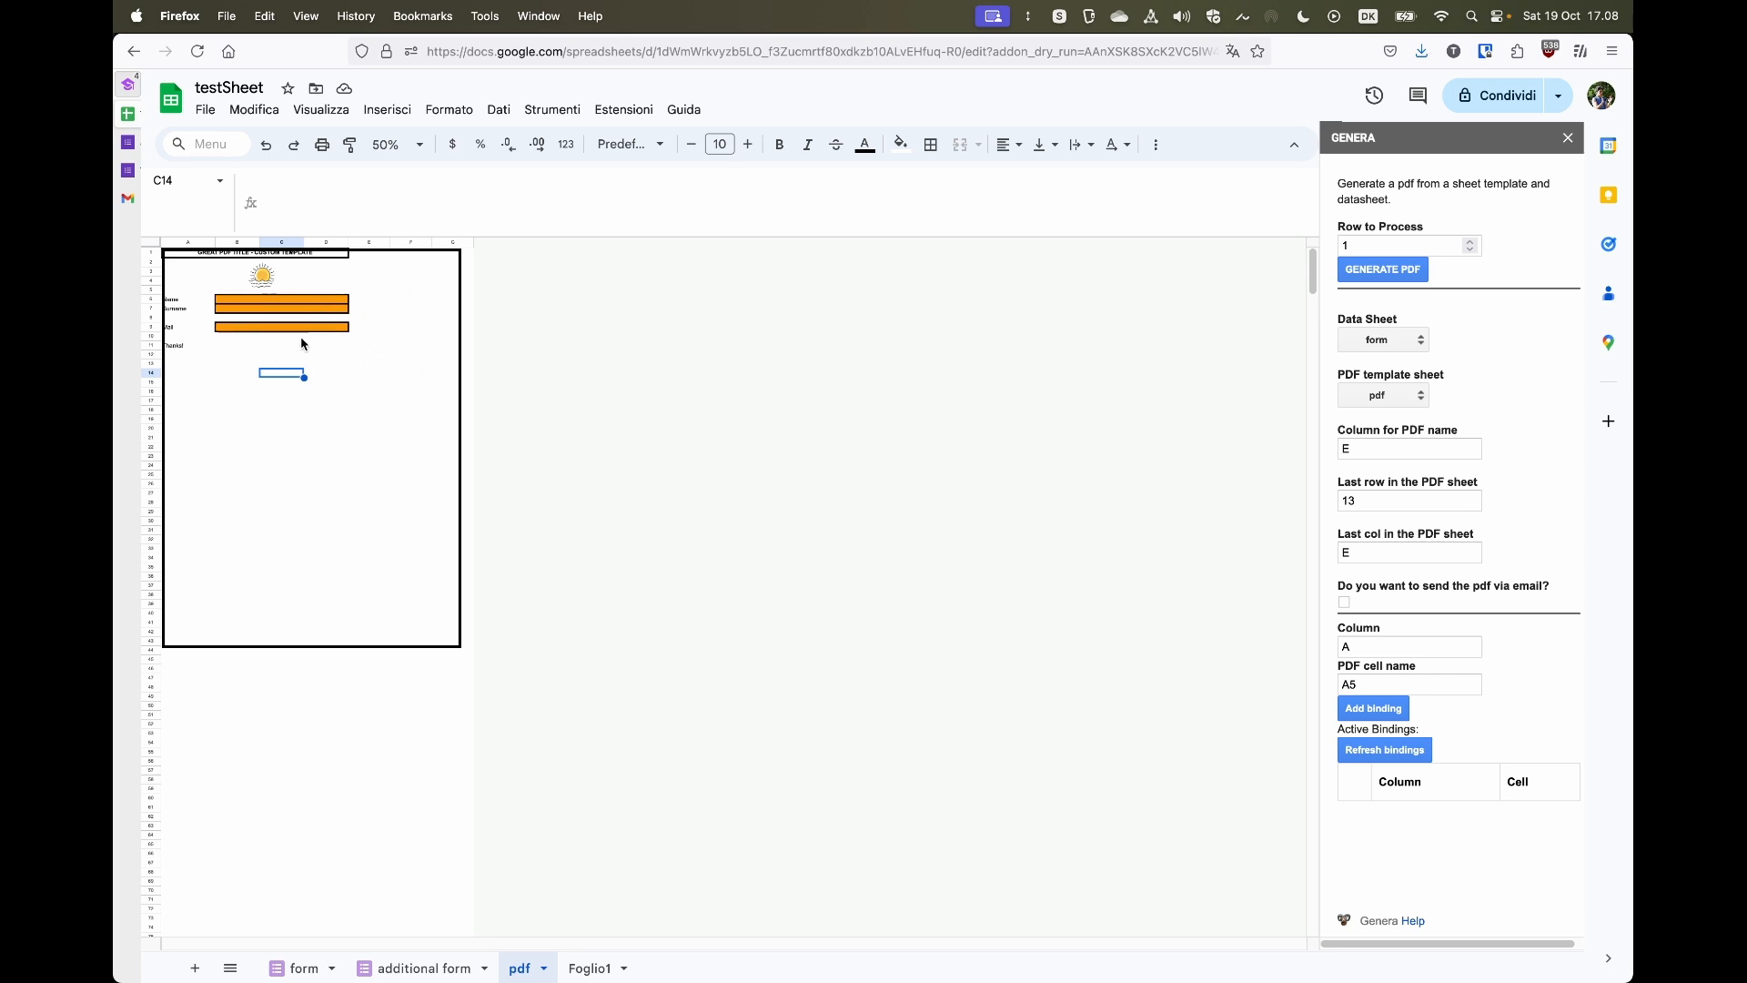
- Delete the page border frame shape from the pdf template sheet
left_click(458, 360)
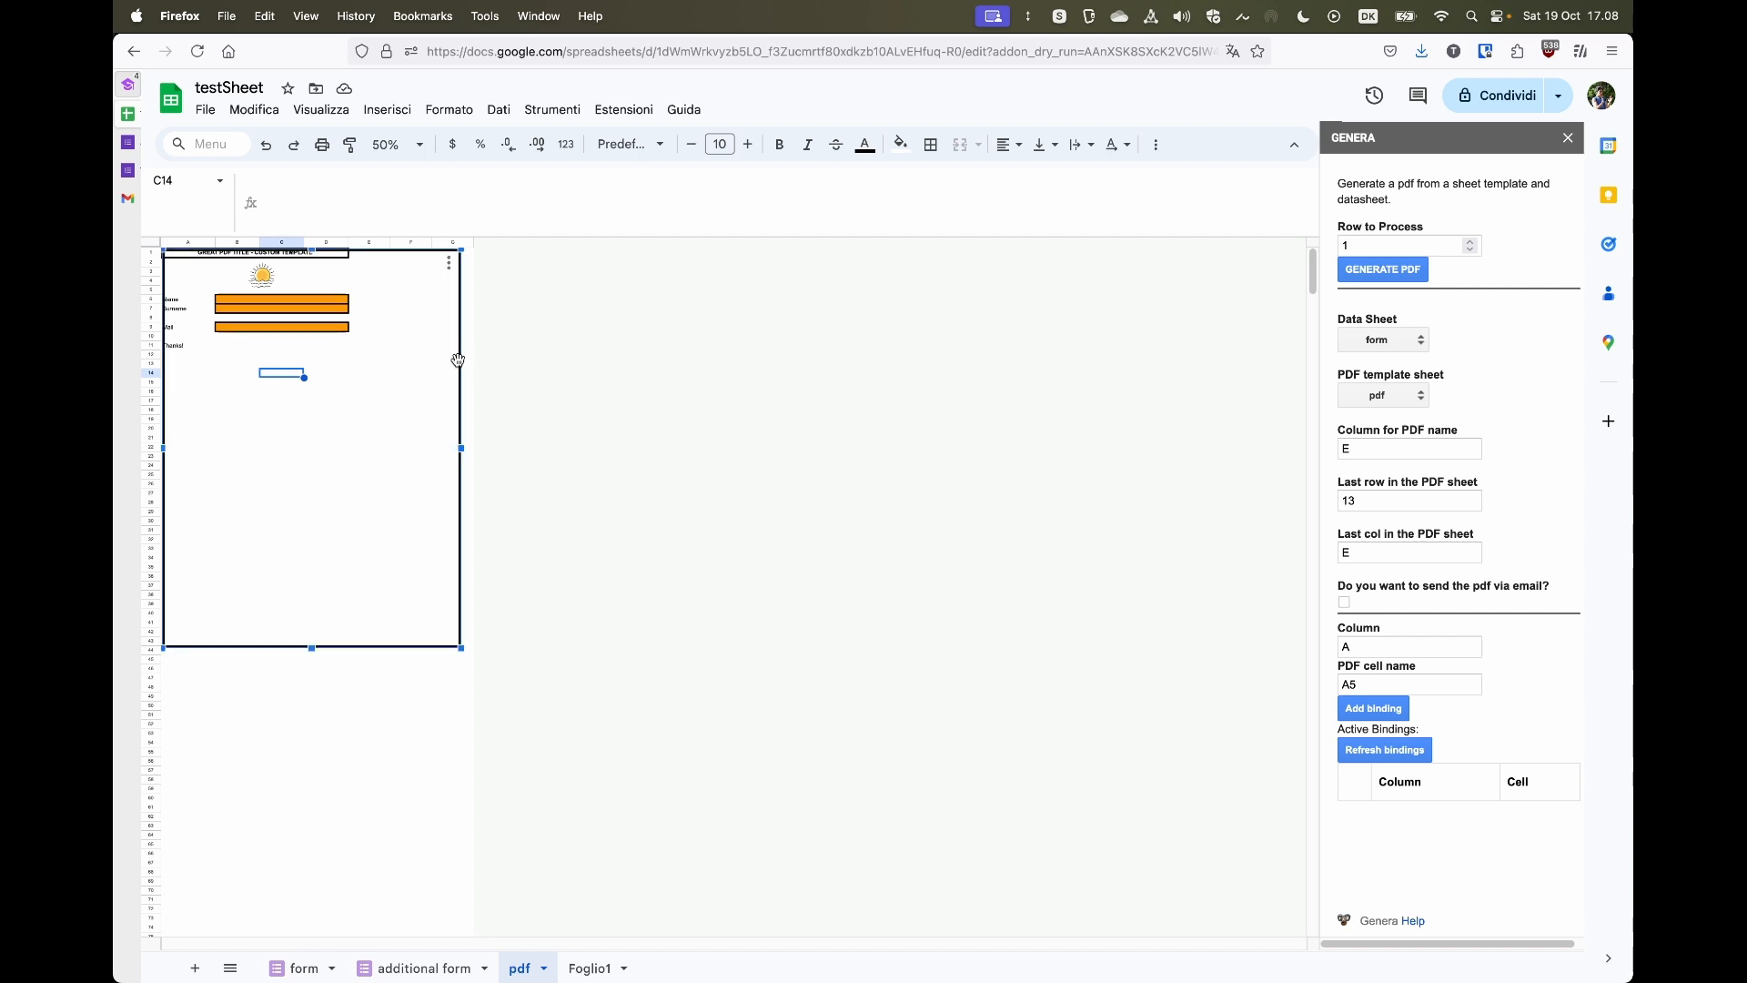
key("Delete")
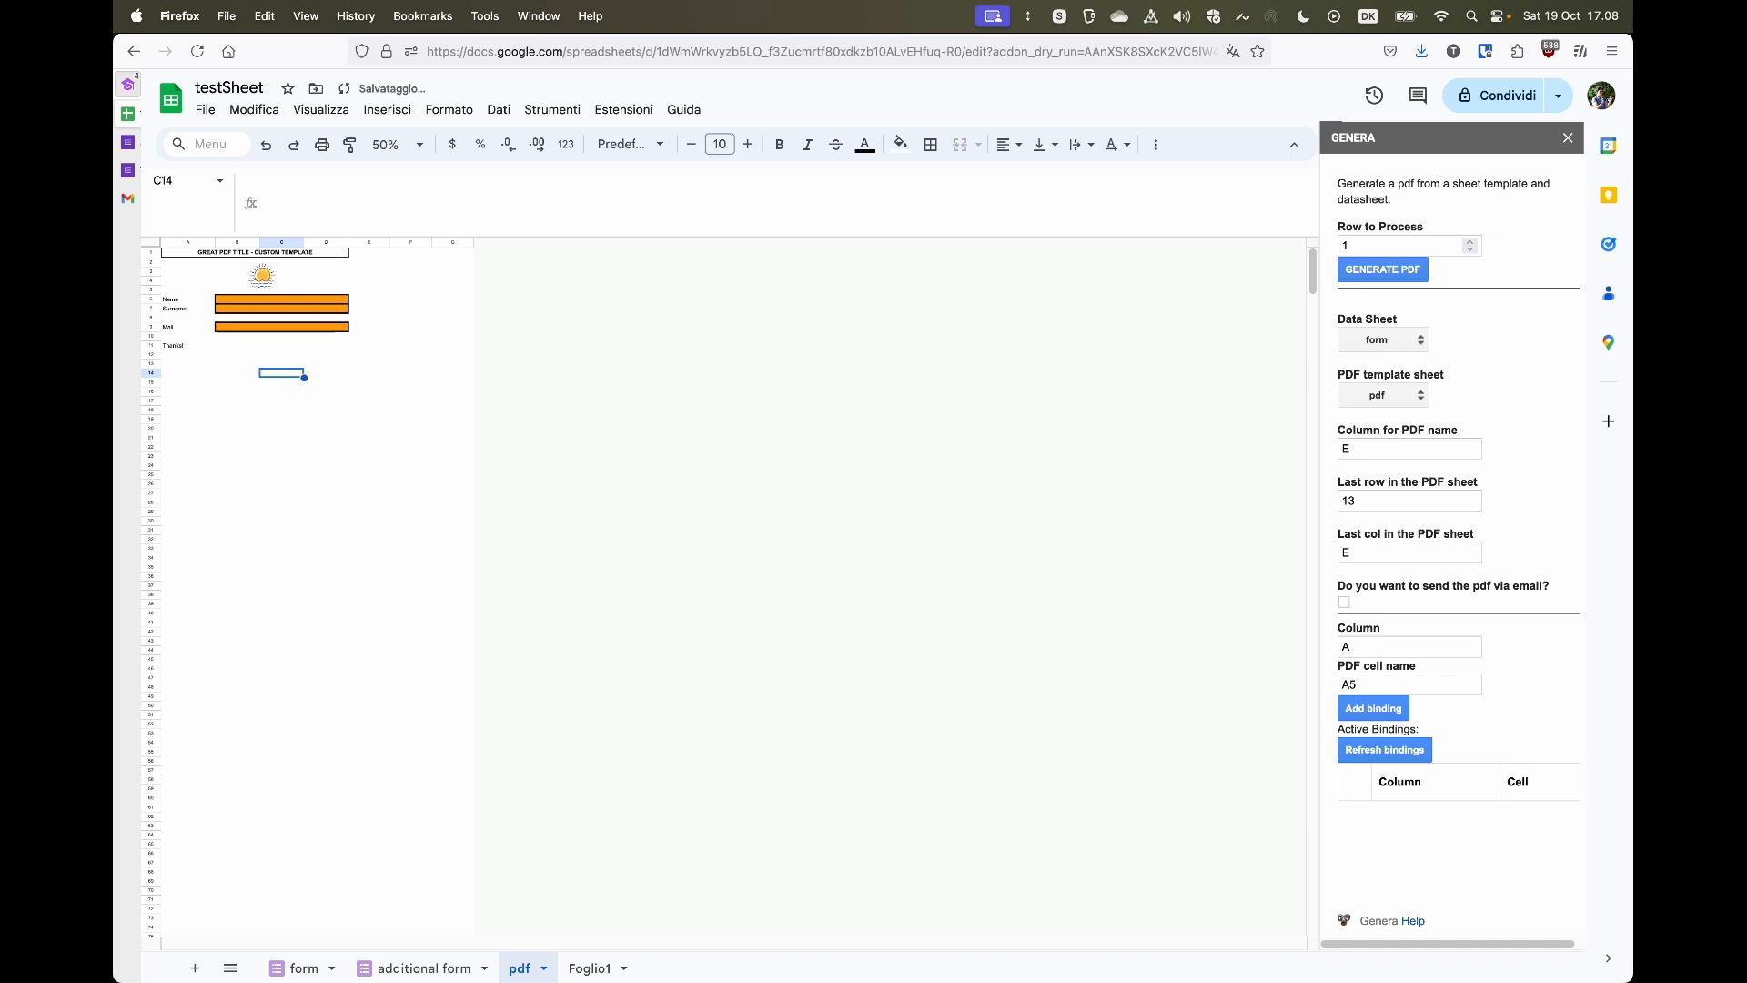
- Add a Genera binding mapping form column B to template cell B6
left_click(398, 143)
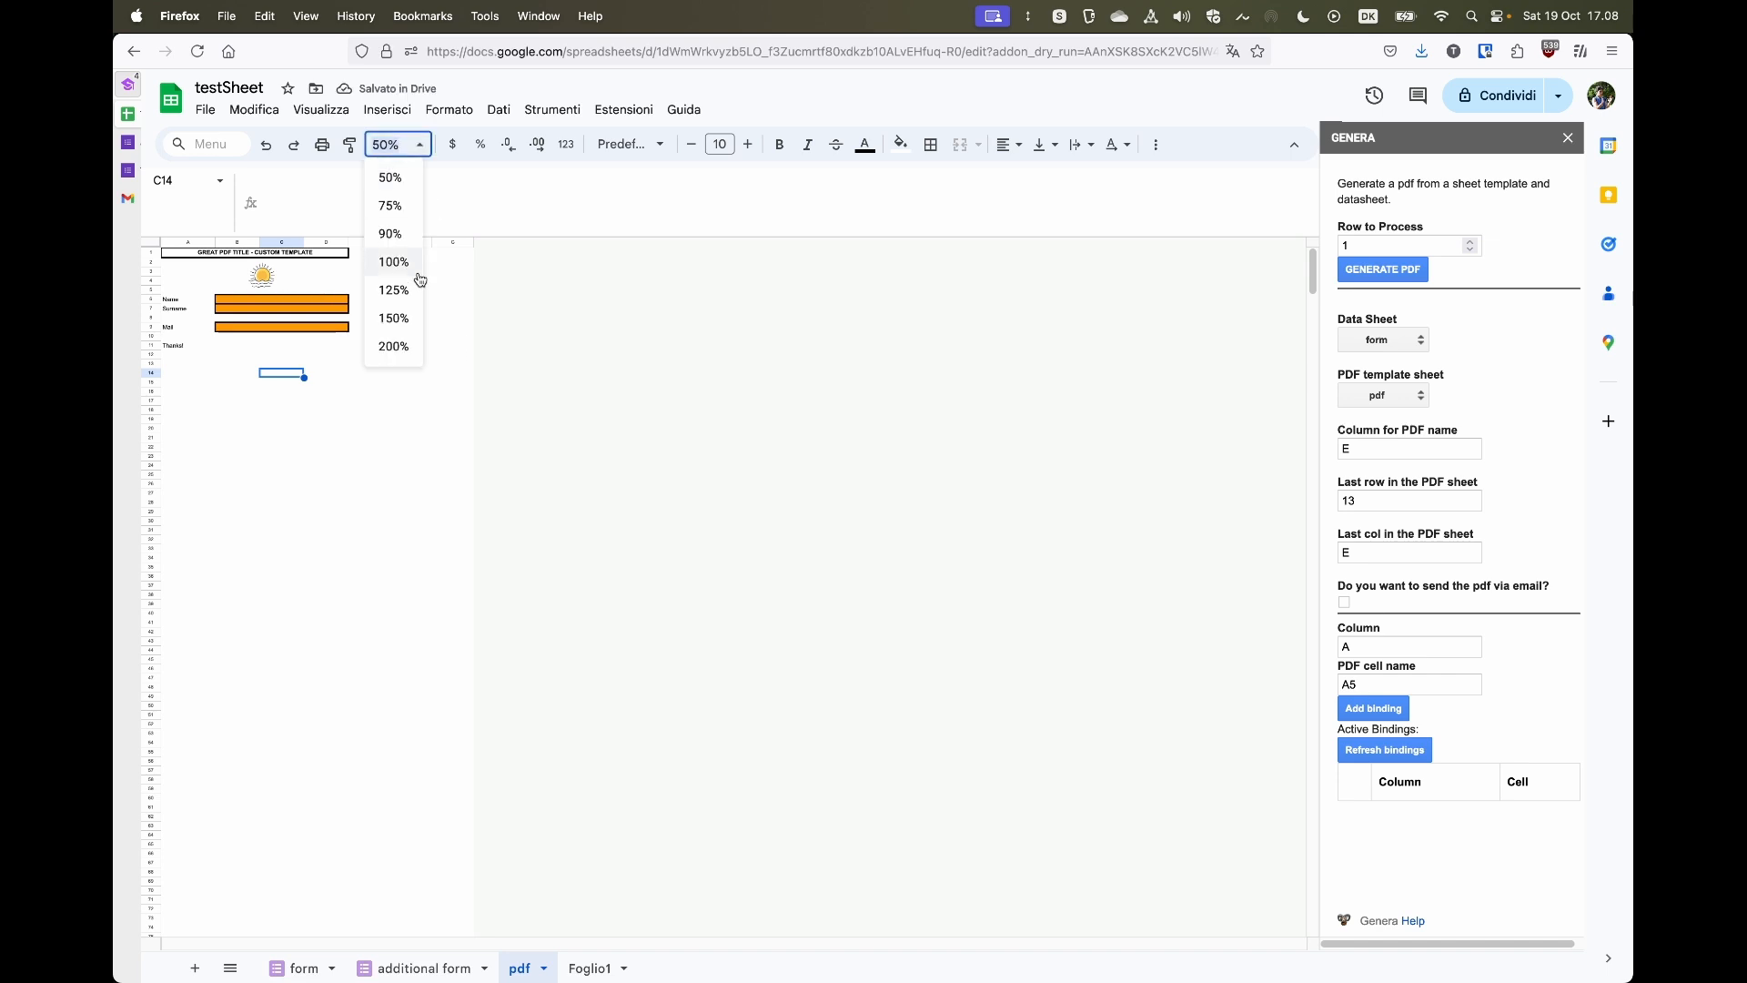
left_click(392, 347)
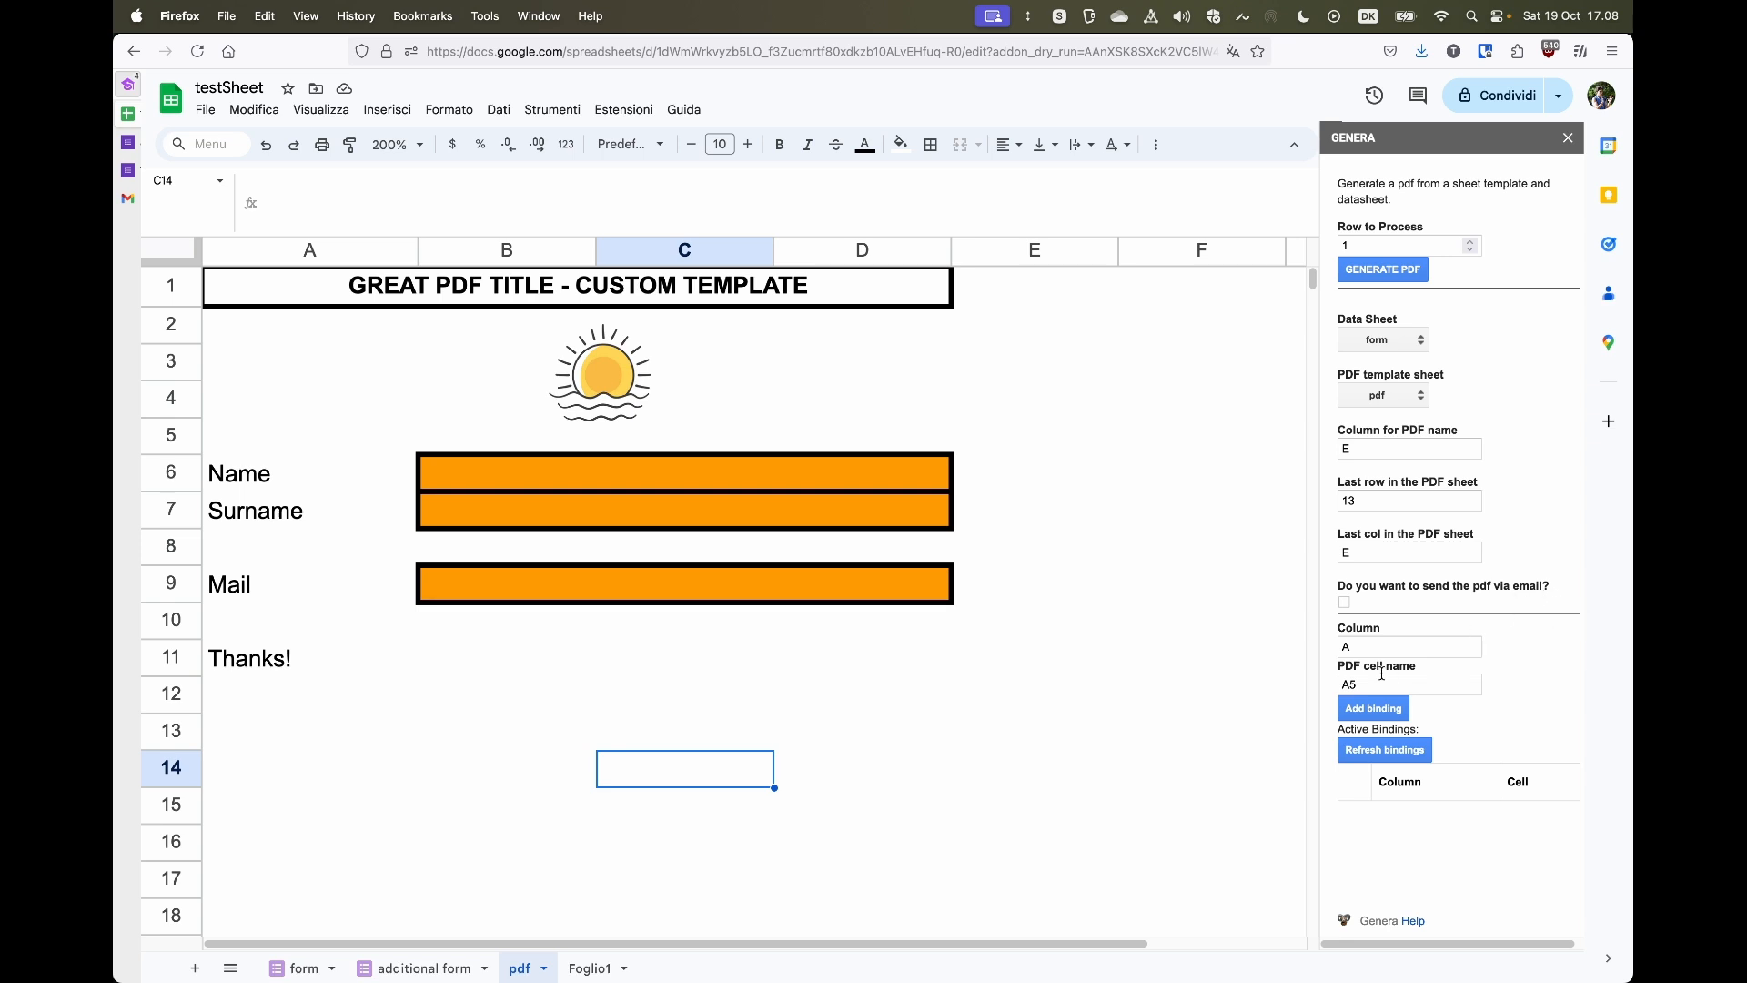
left_click(1373, 708)
left_click(526, 482)
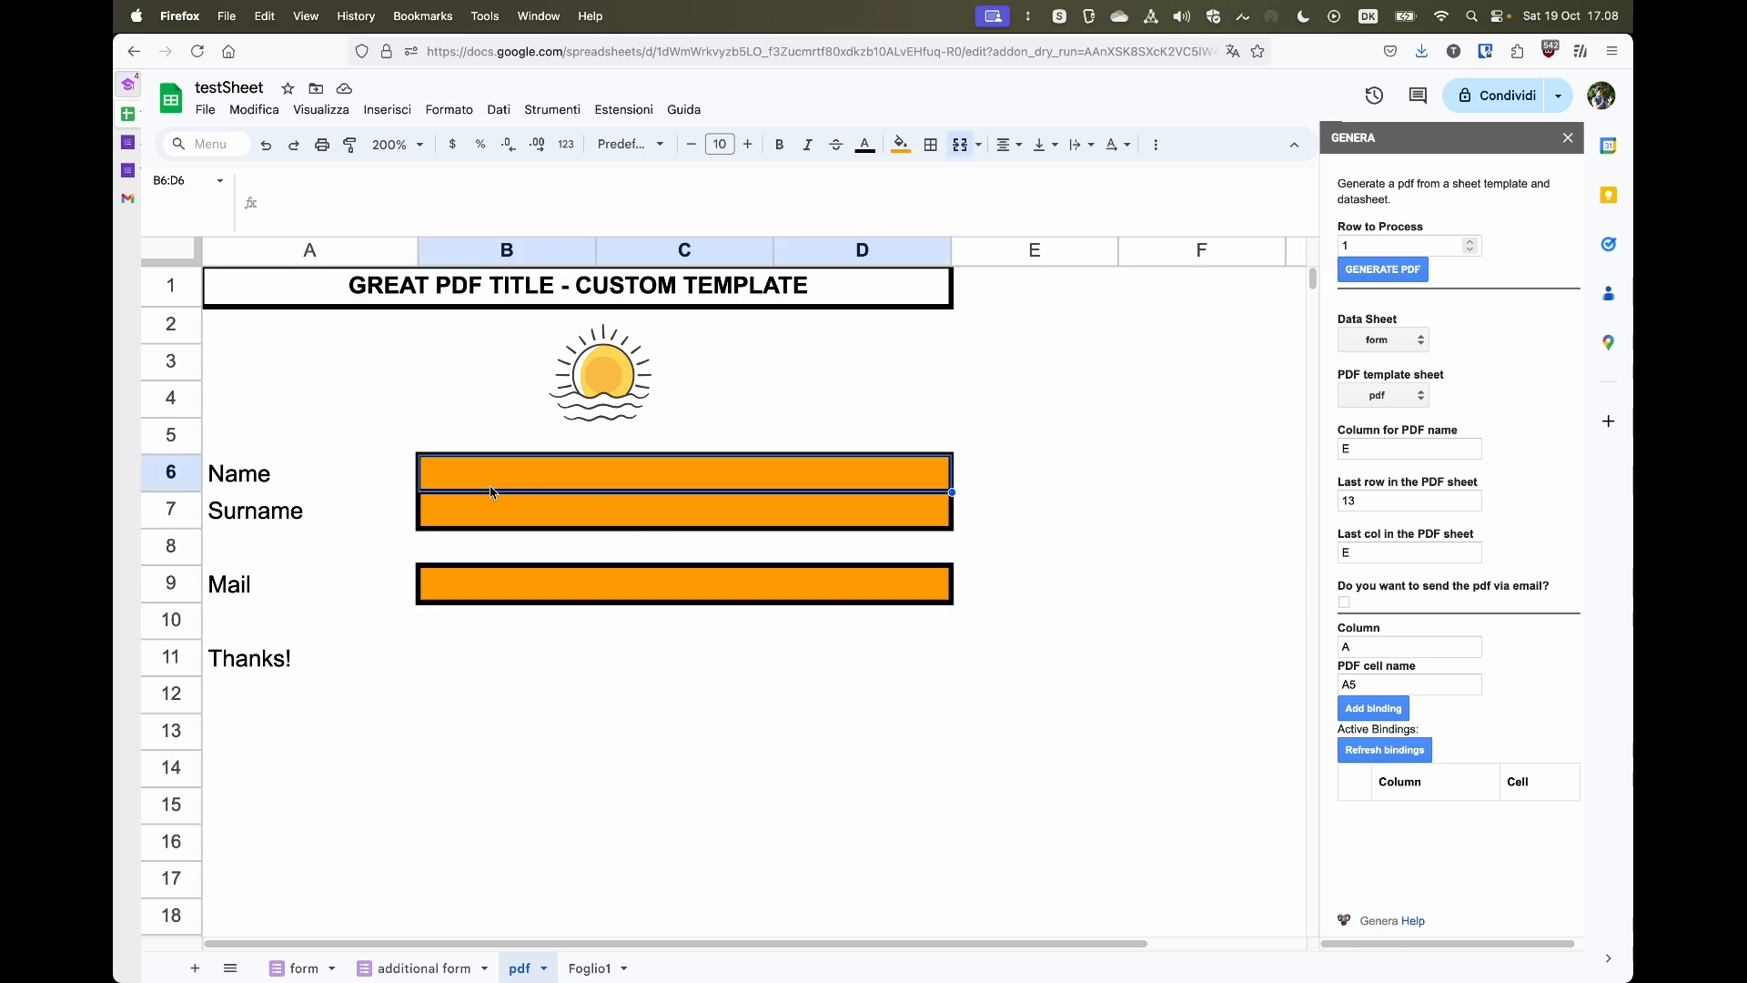
left_click(298, 968)
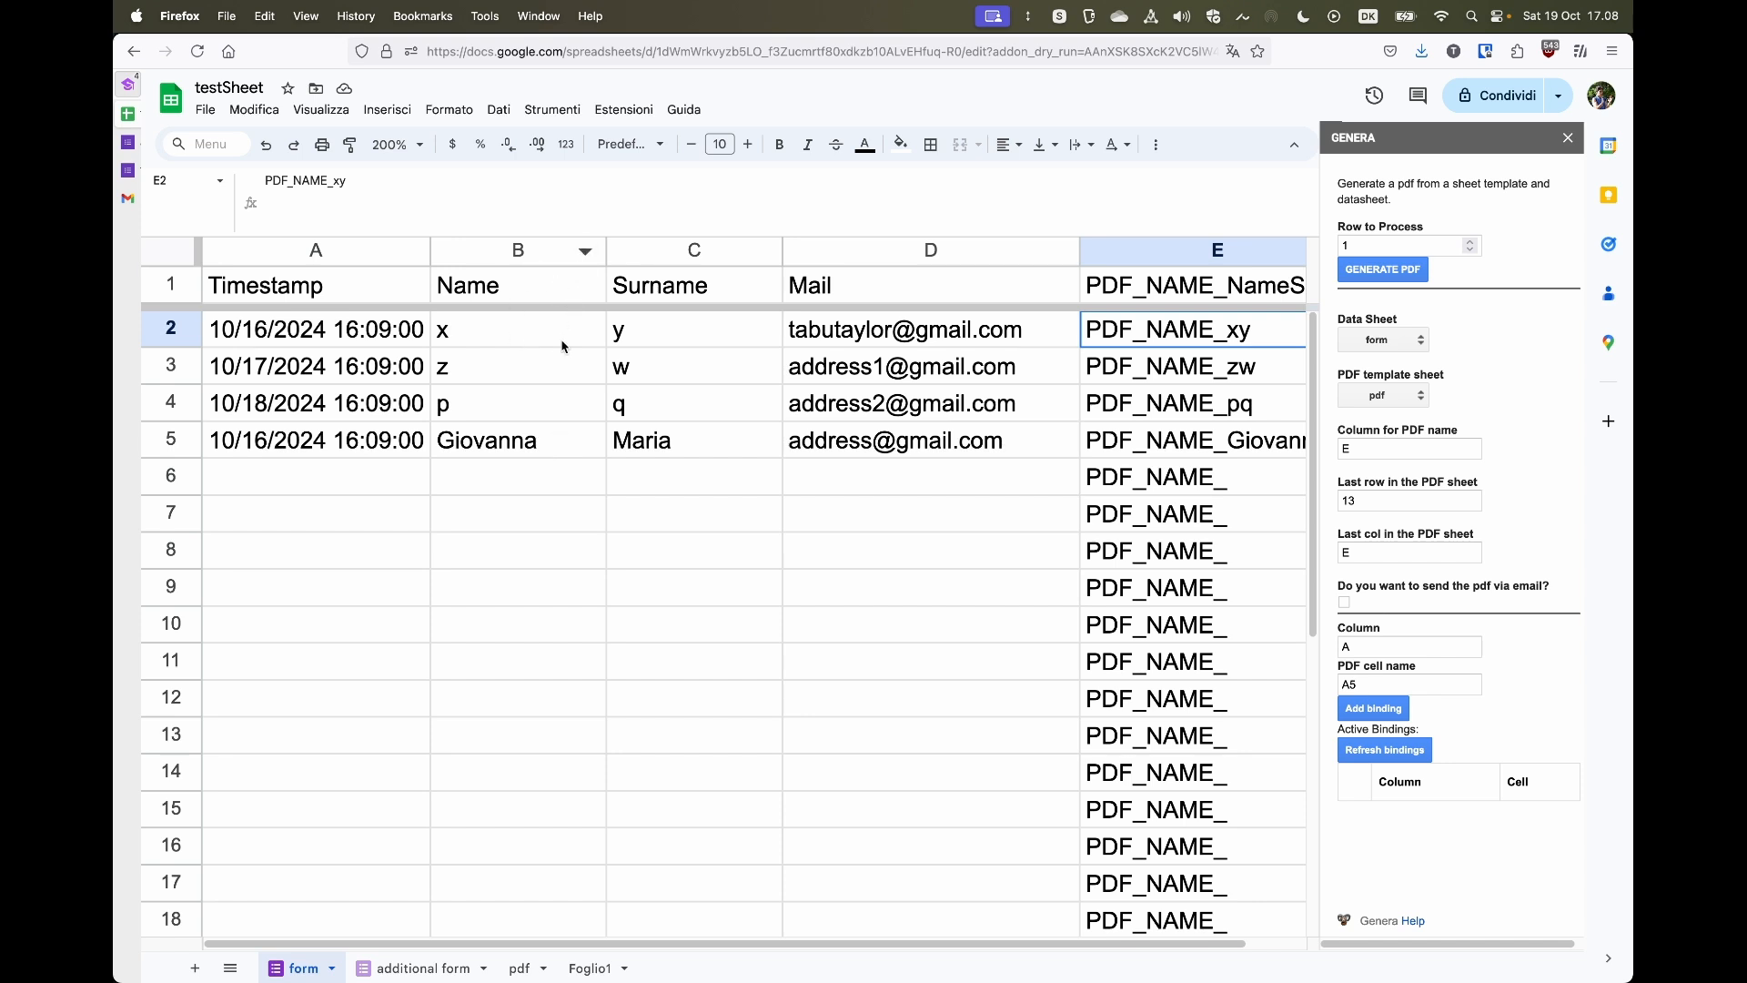
left_click_drag(1356, 647, 1328, 649)
type("B")
left_click(1374, 683)
type("B6")
left_click(1384, 707)
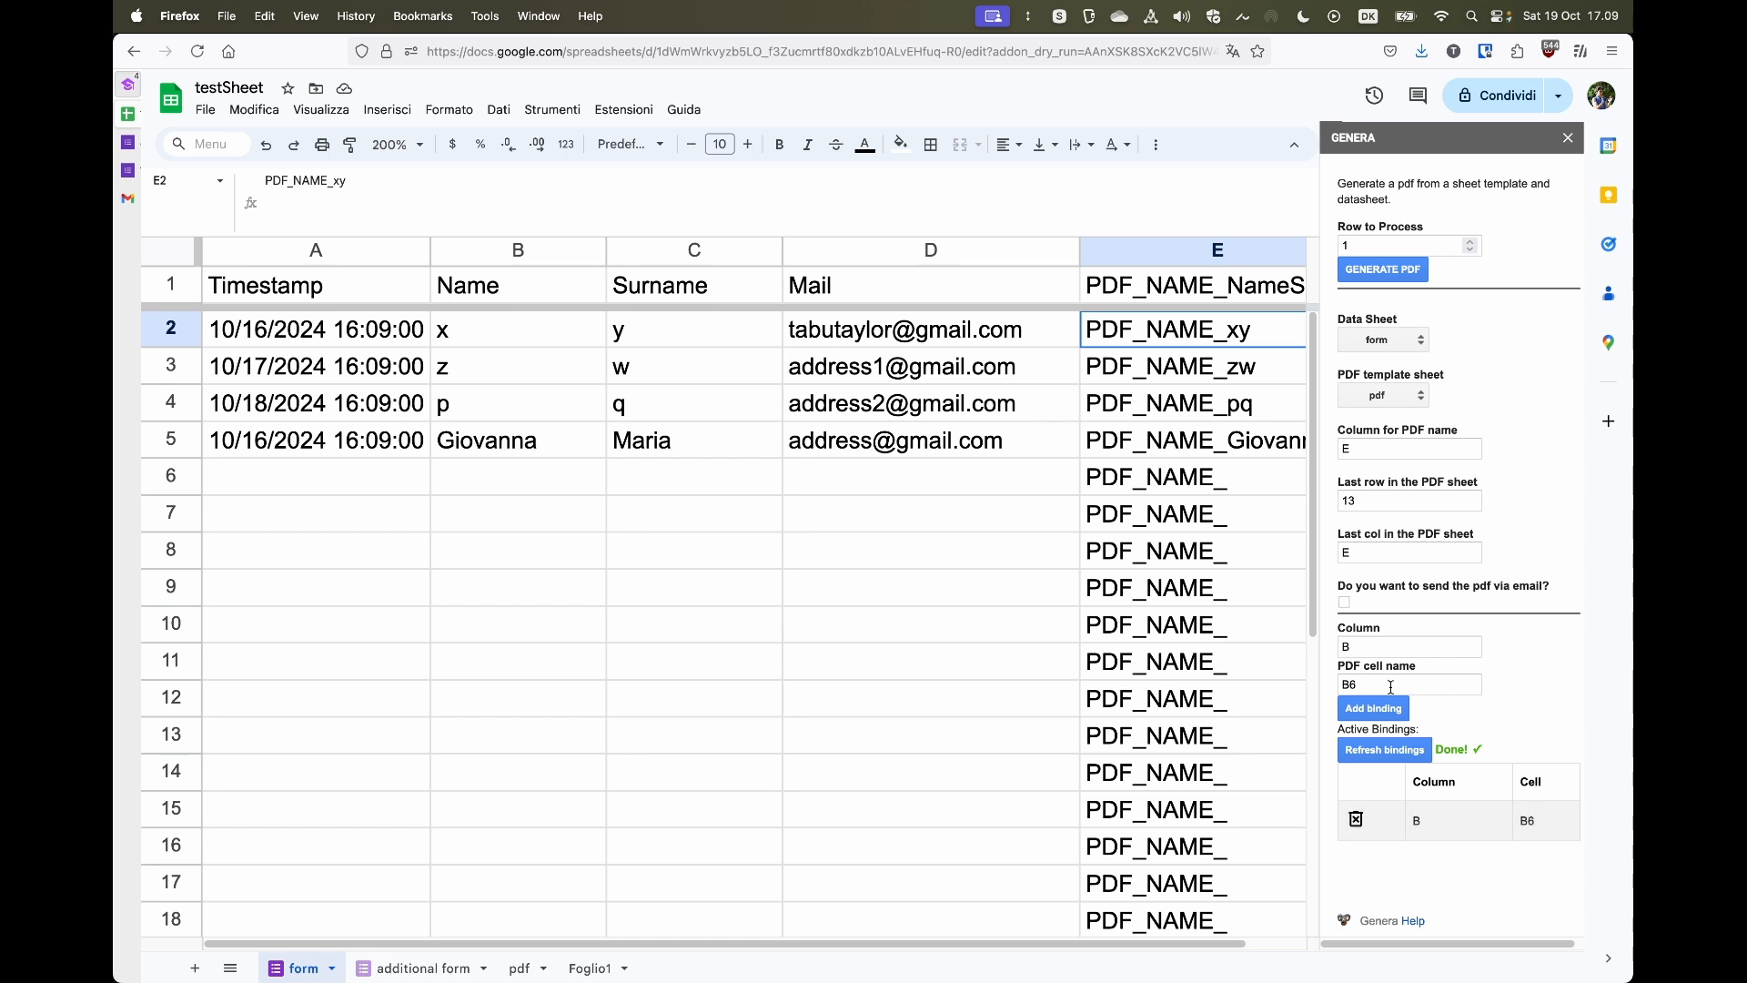
- Add a binding mapping column C to template cell B7
left_click(1372, 649)
type("C")
left_click(523, 969)
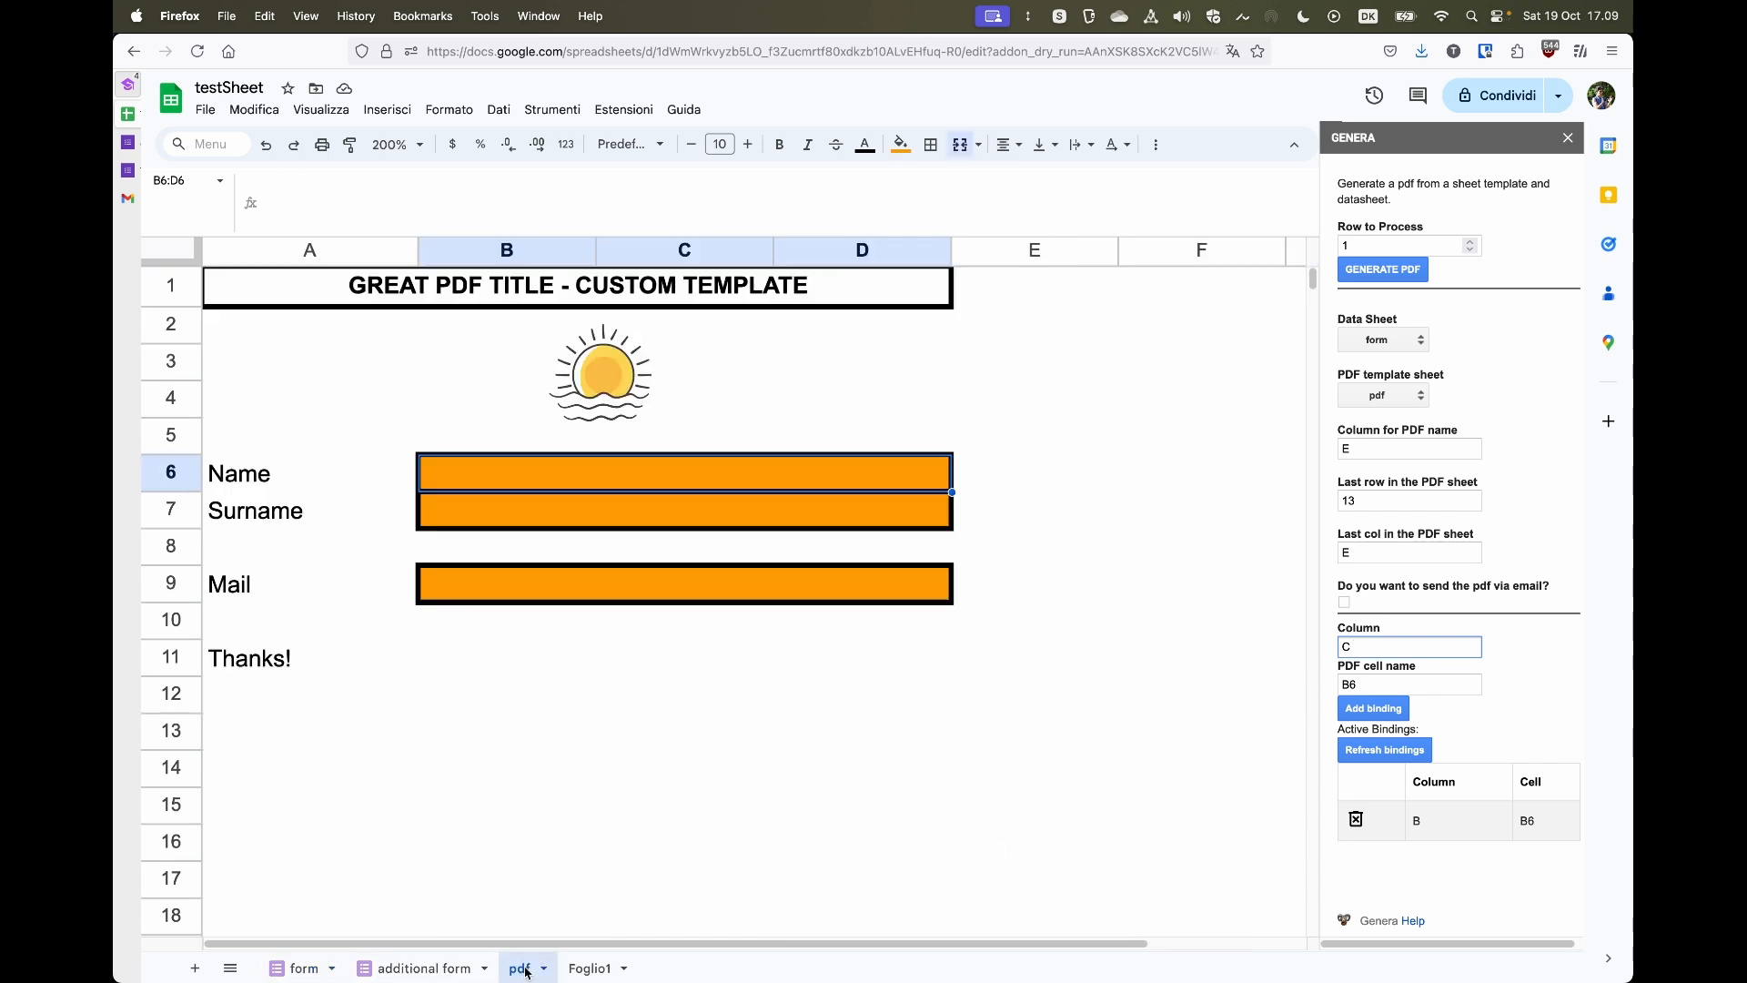
left_click(571, 521)
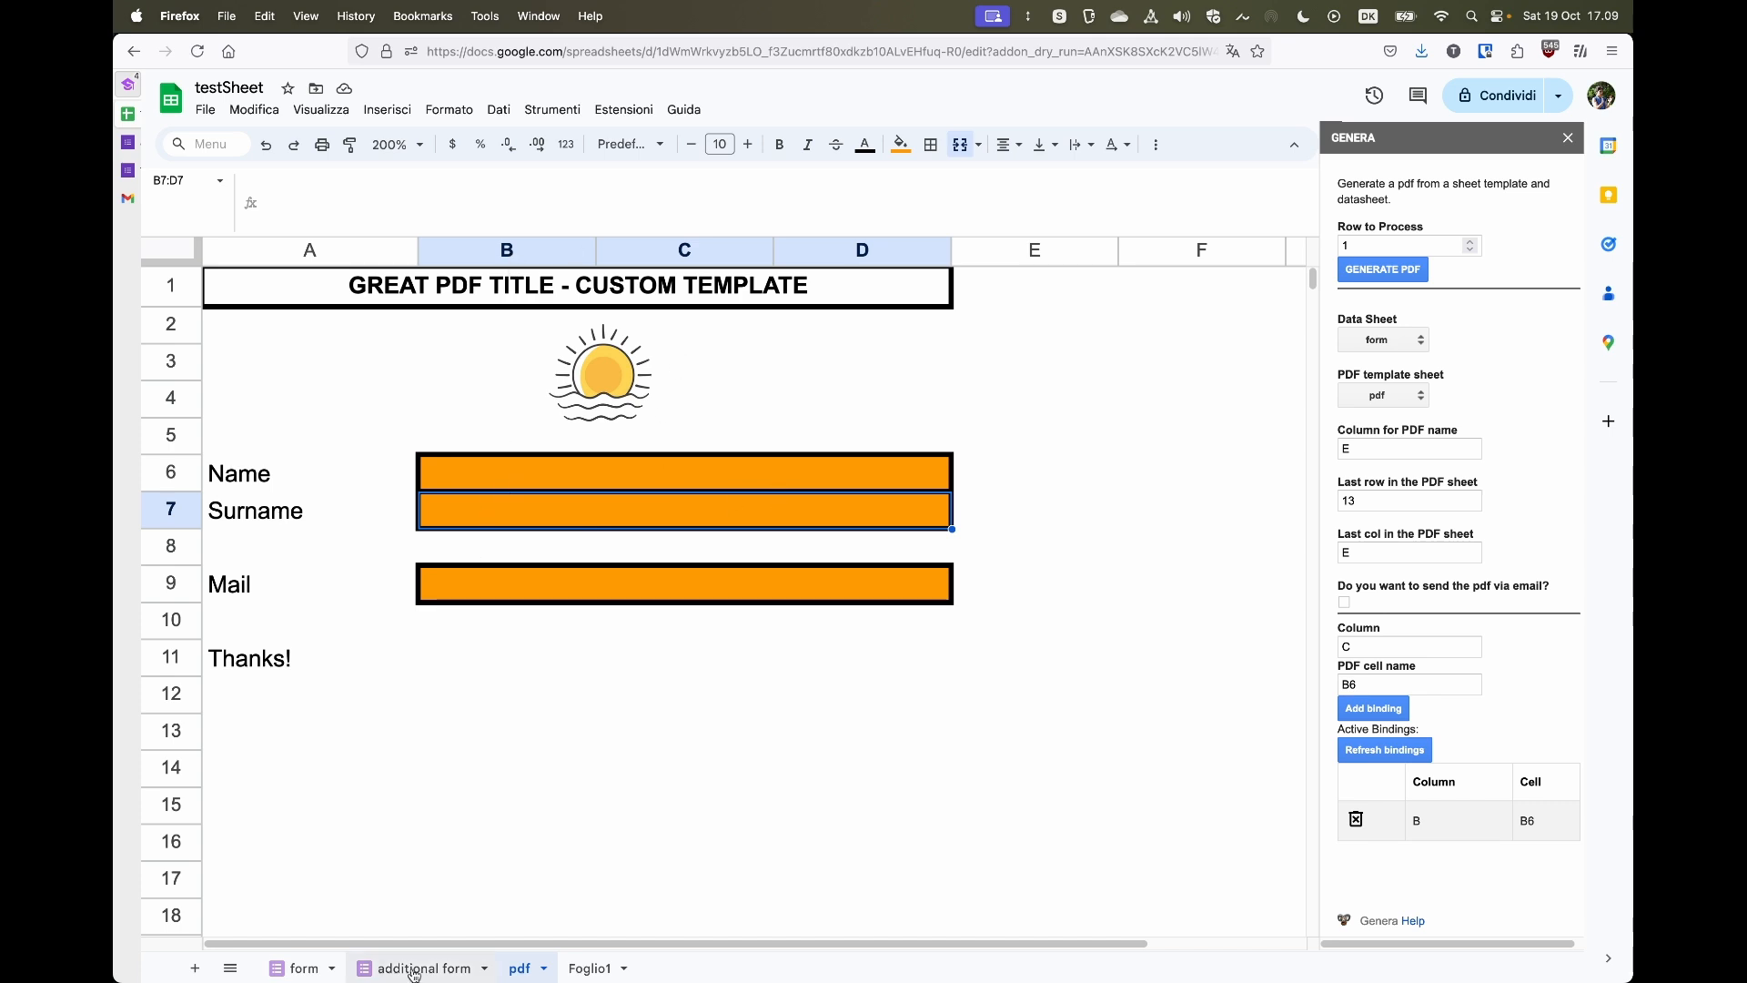
left_click(1385, 684)
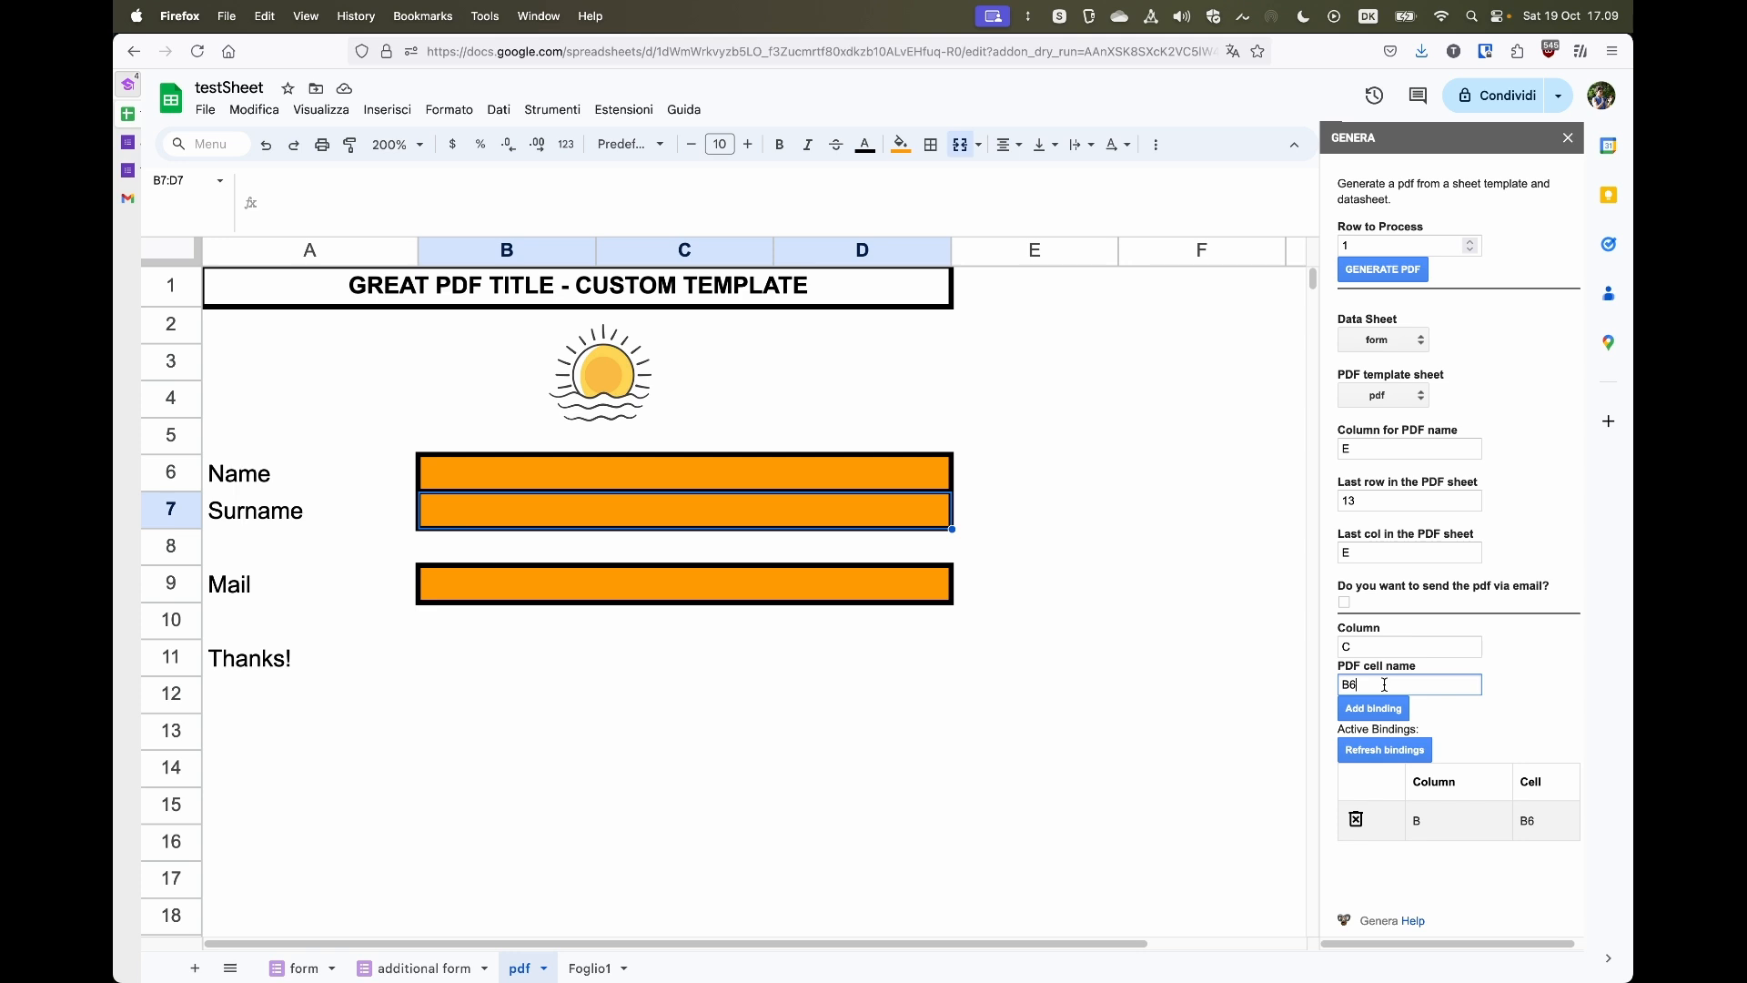
left_click(1365, 715)
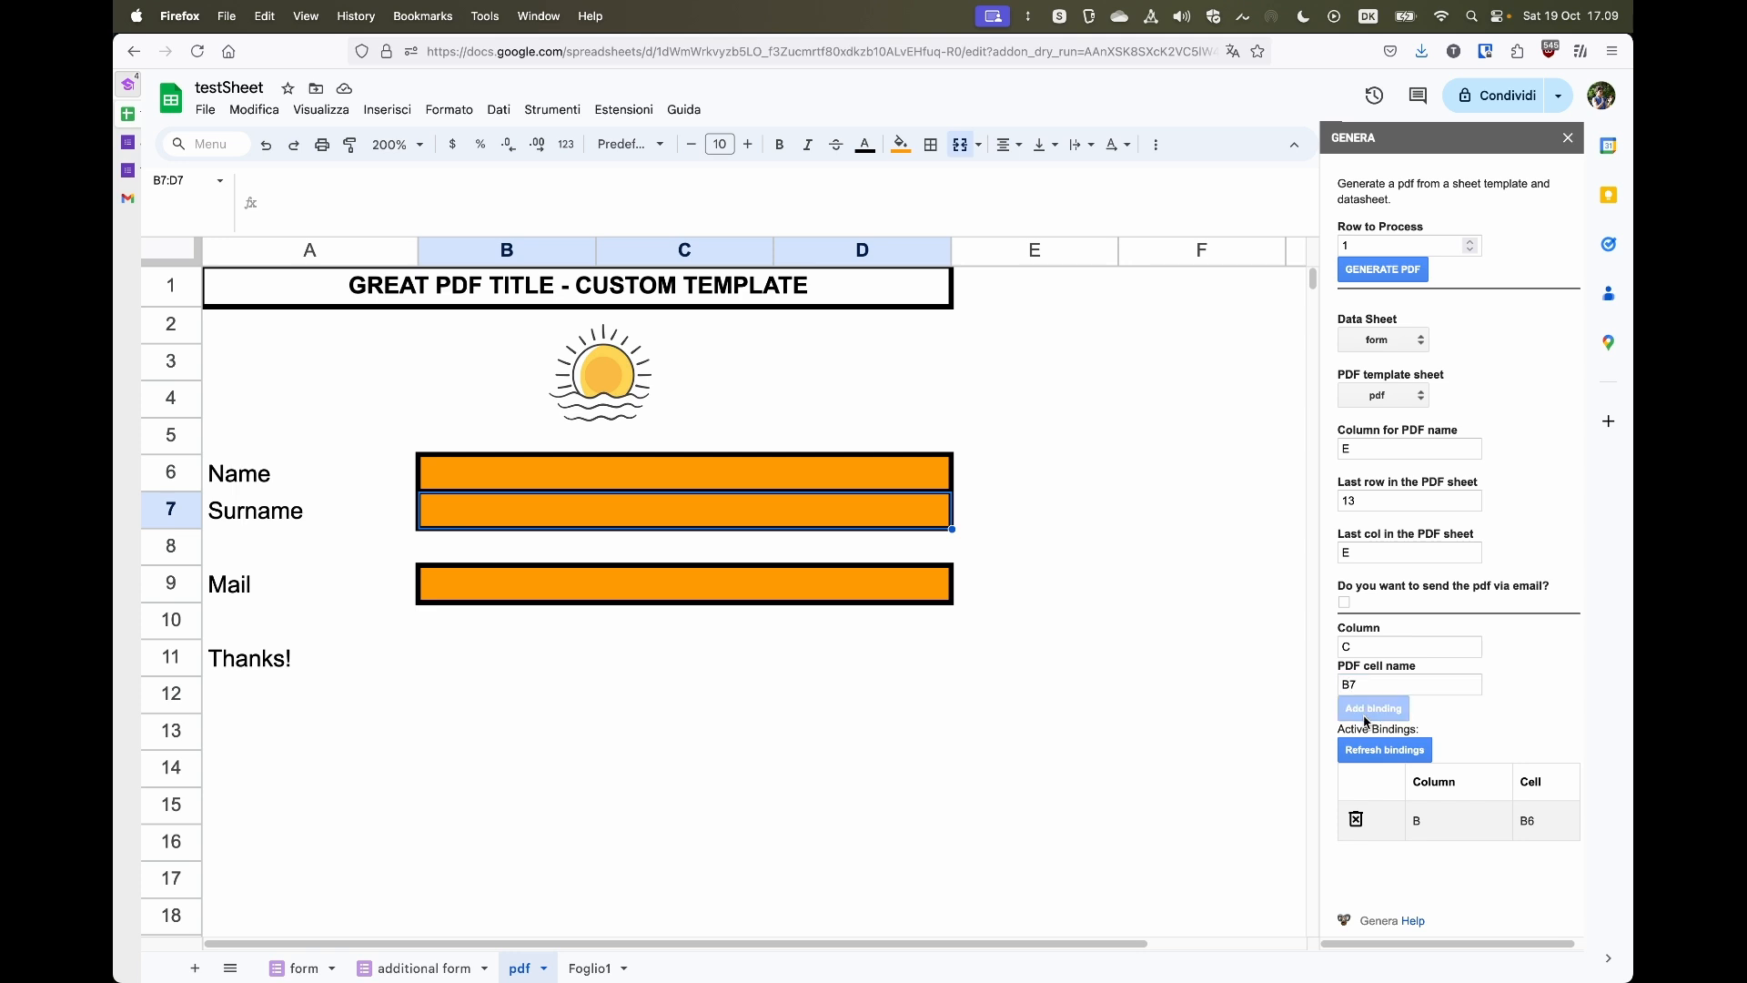
- Add a binding mapping column D to template cell B9
left_click(1368, 685)
key("BackSpace")
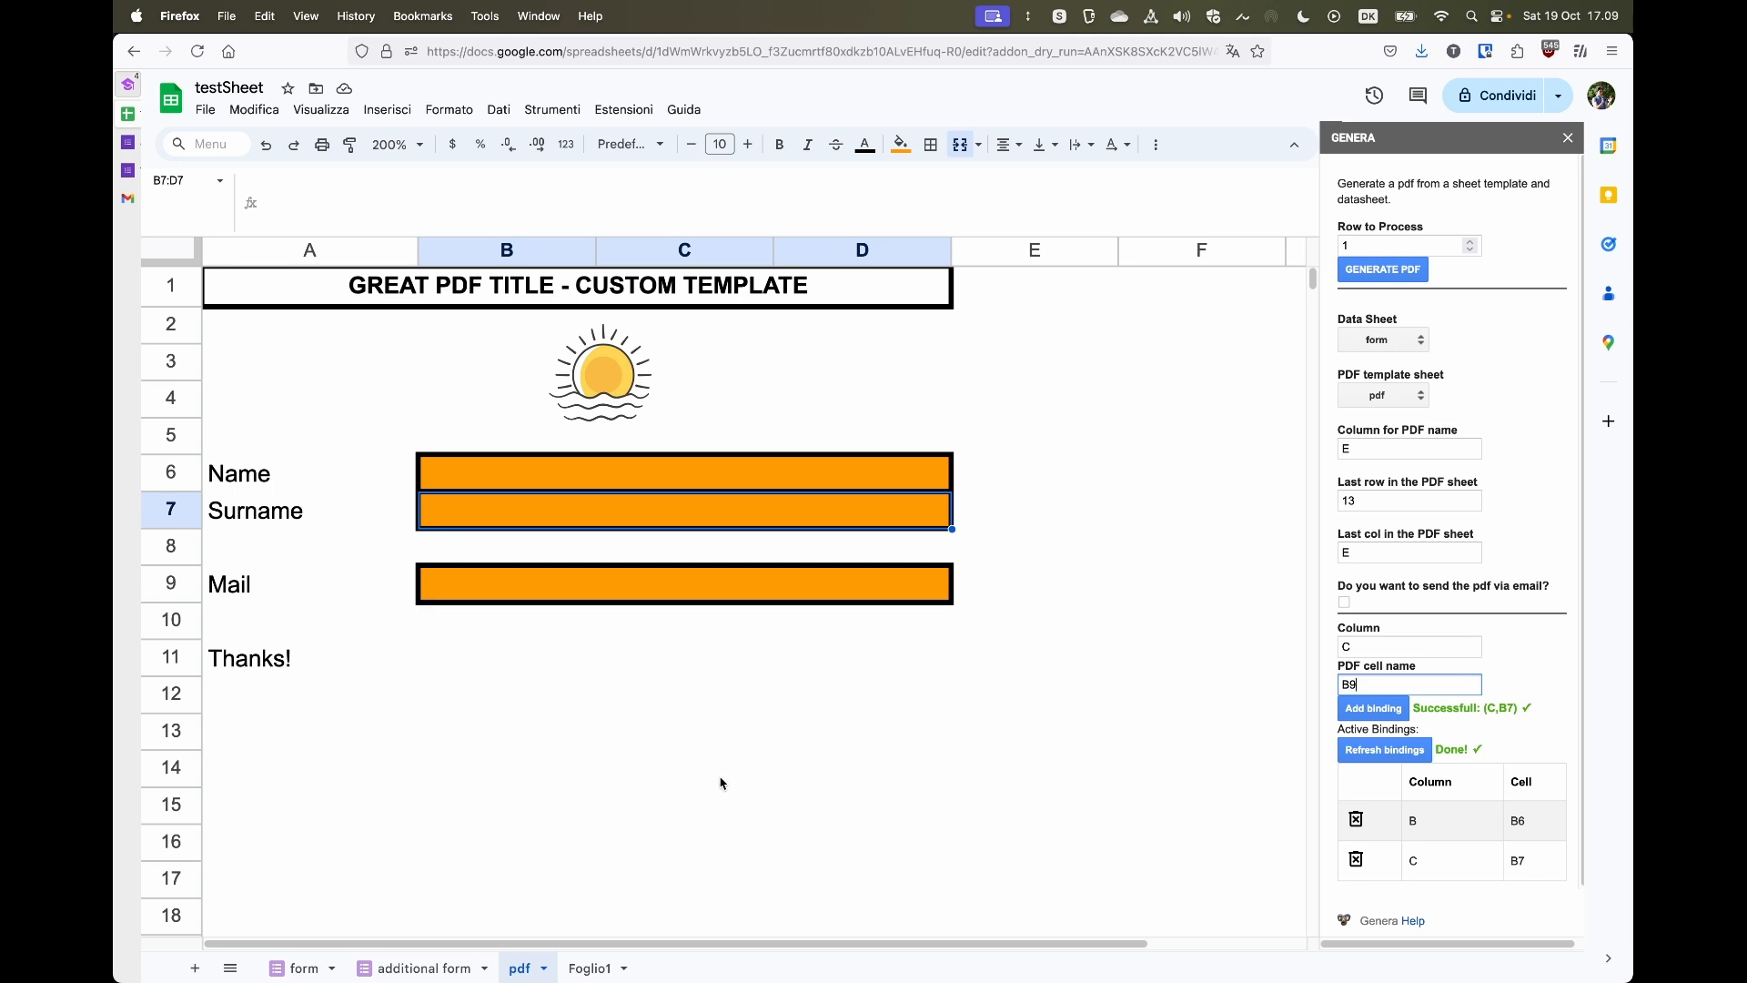
left_click(289, 968)
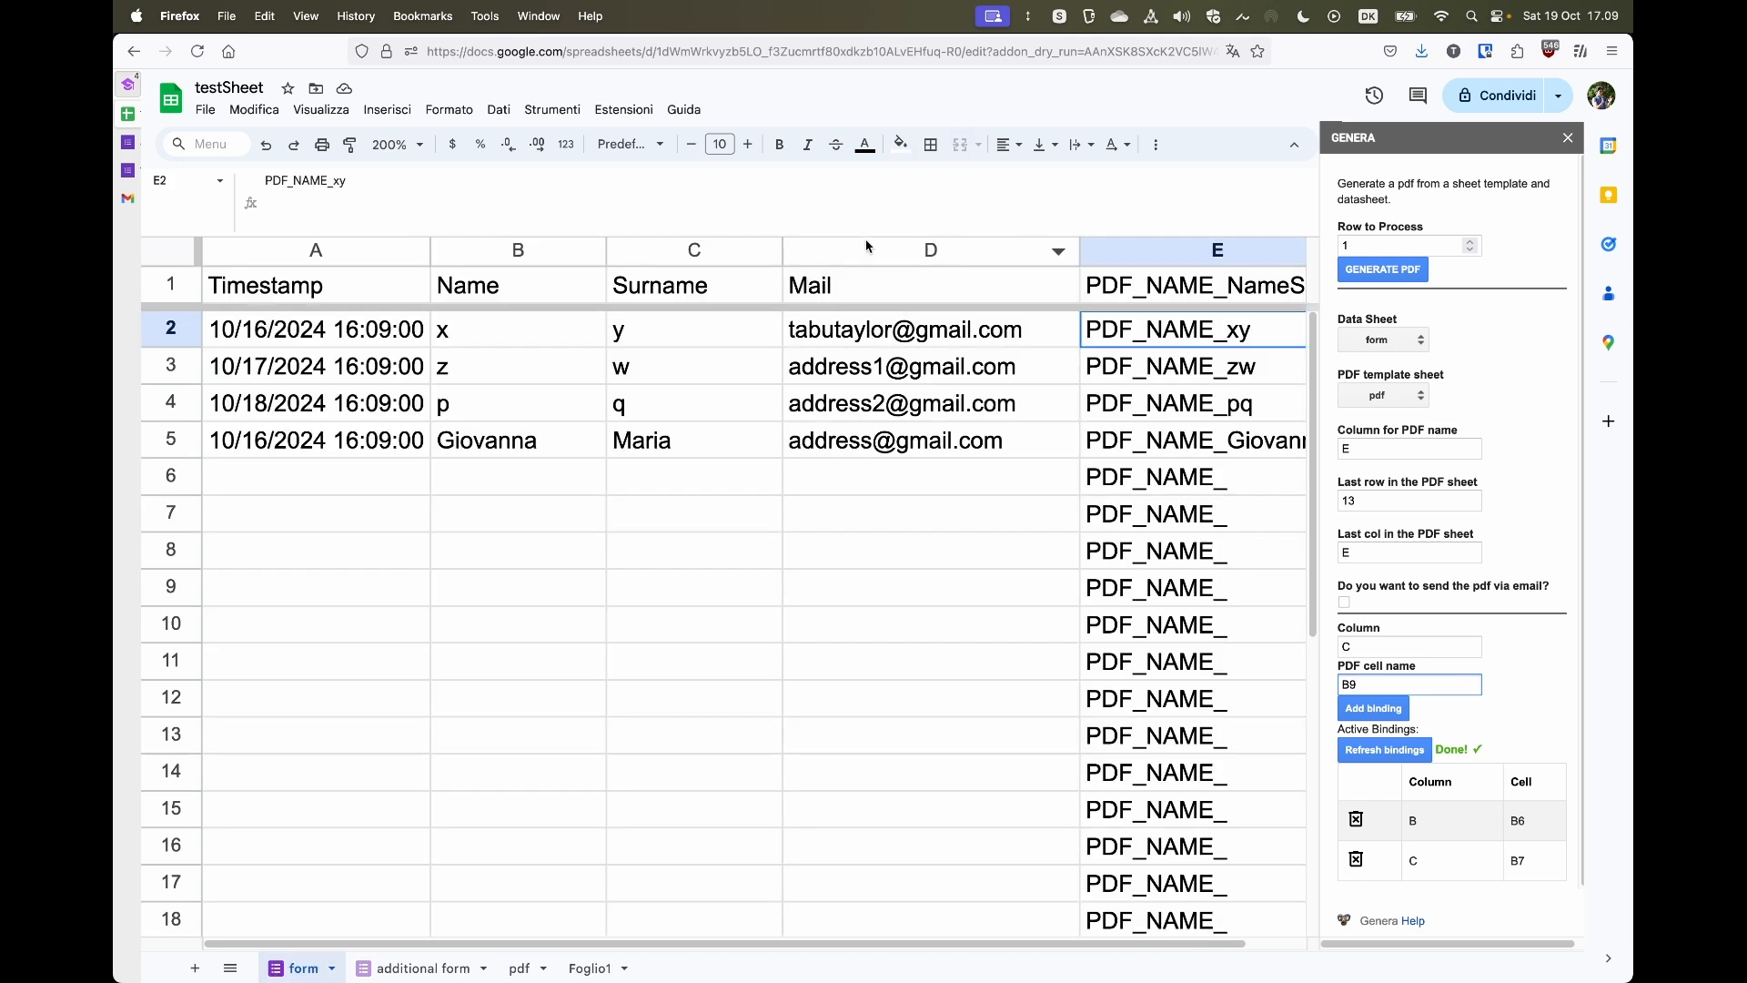
left_click(1347, 645)
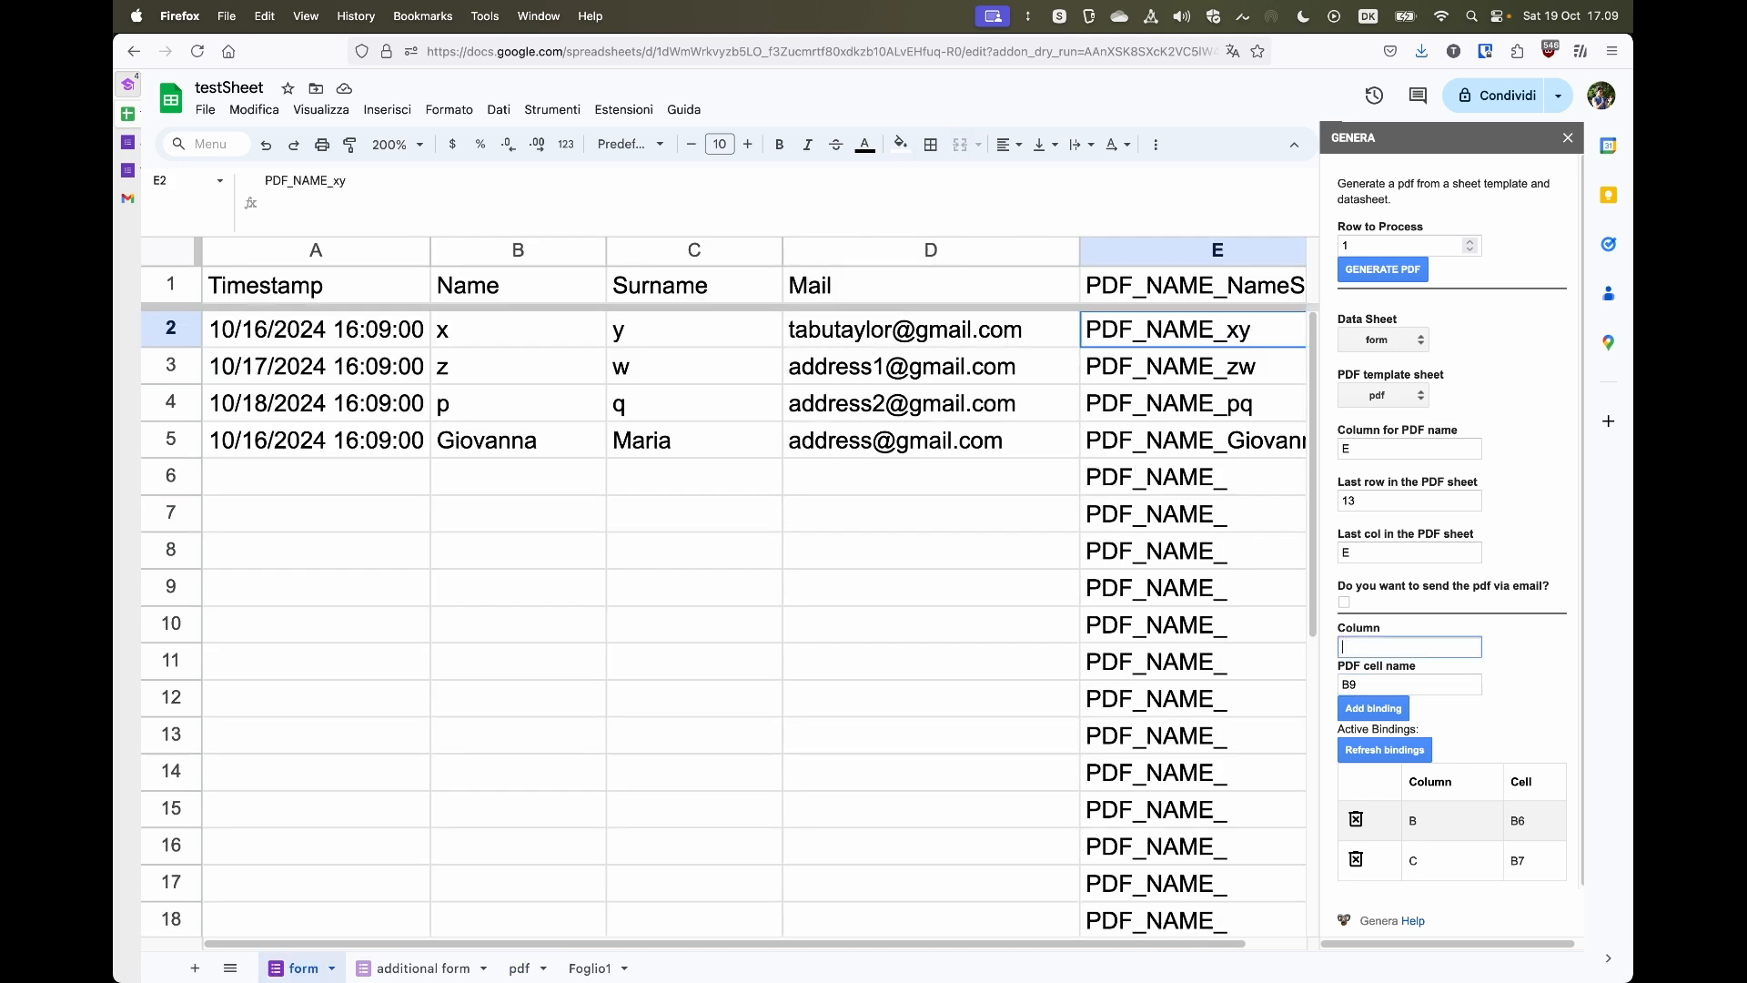
left_click(1373, 717)
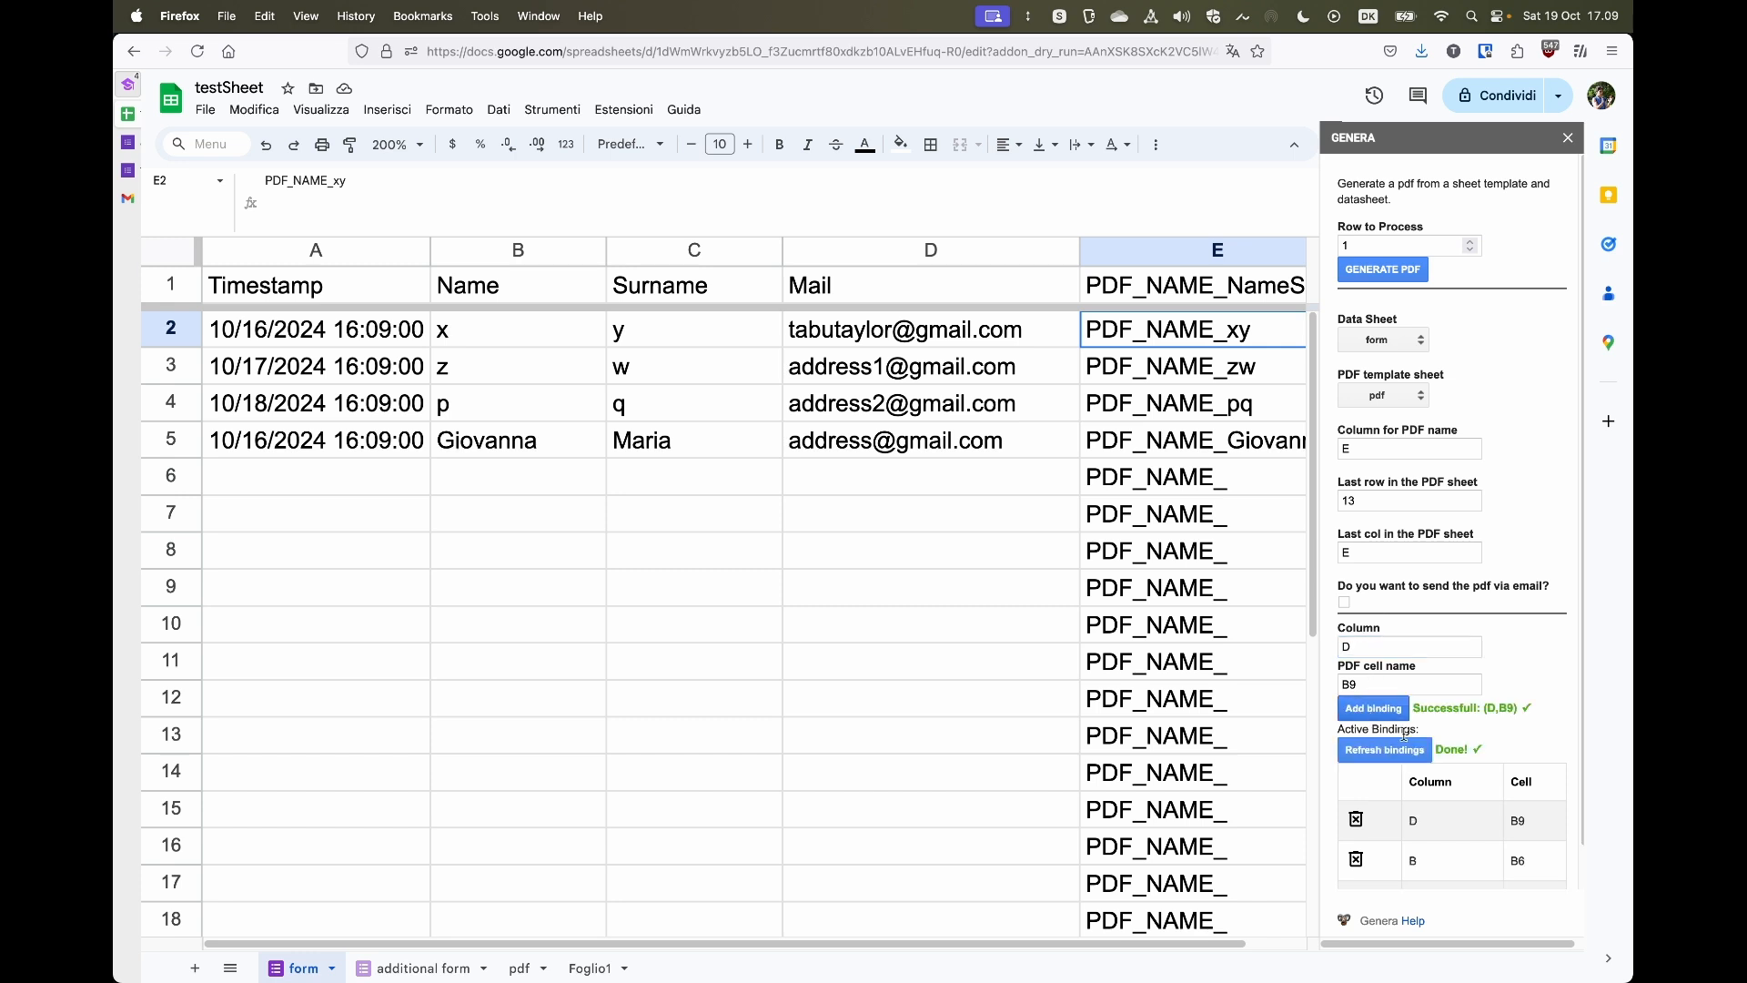
- Set the row to process to 2 and generate the PDF
scroll(1543, 864, "down", 1)
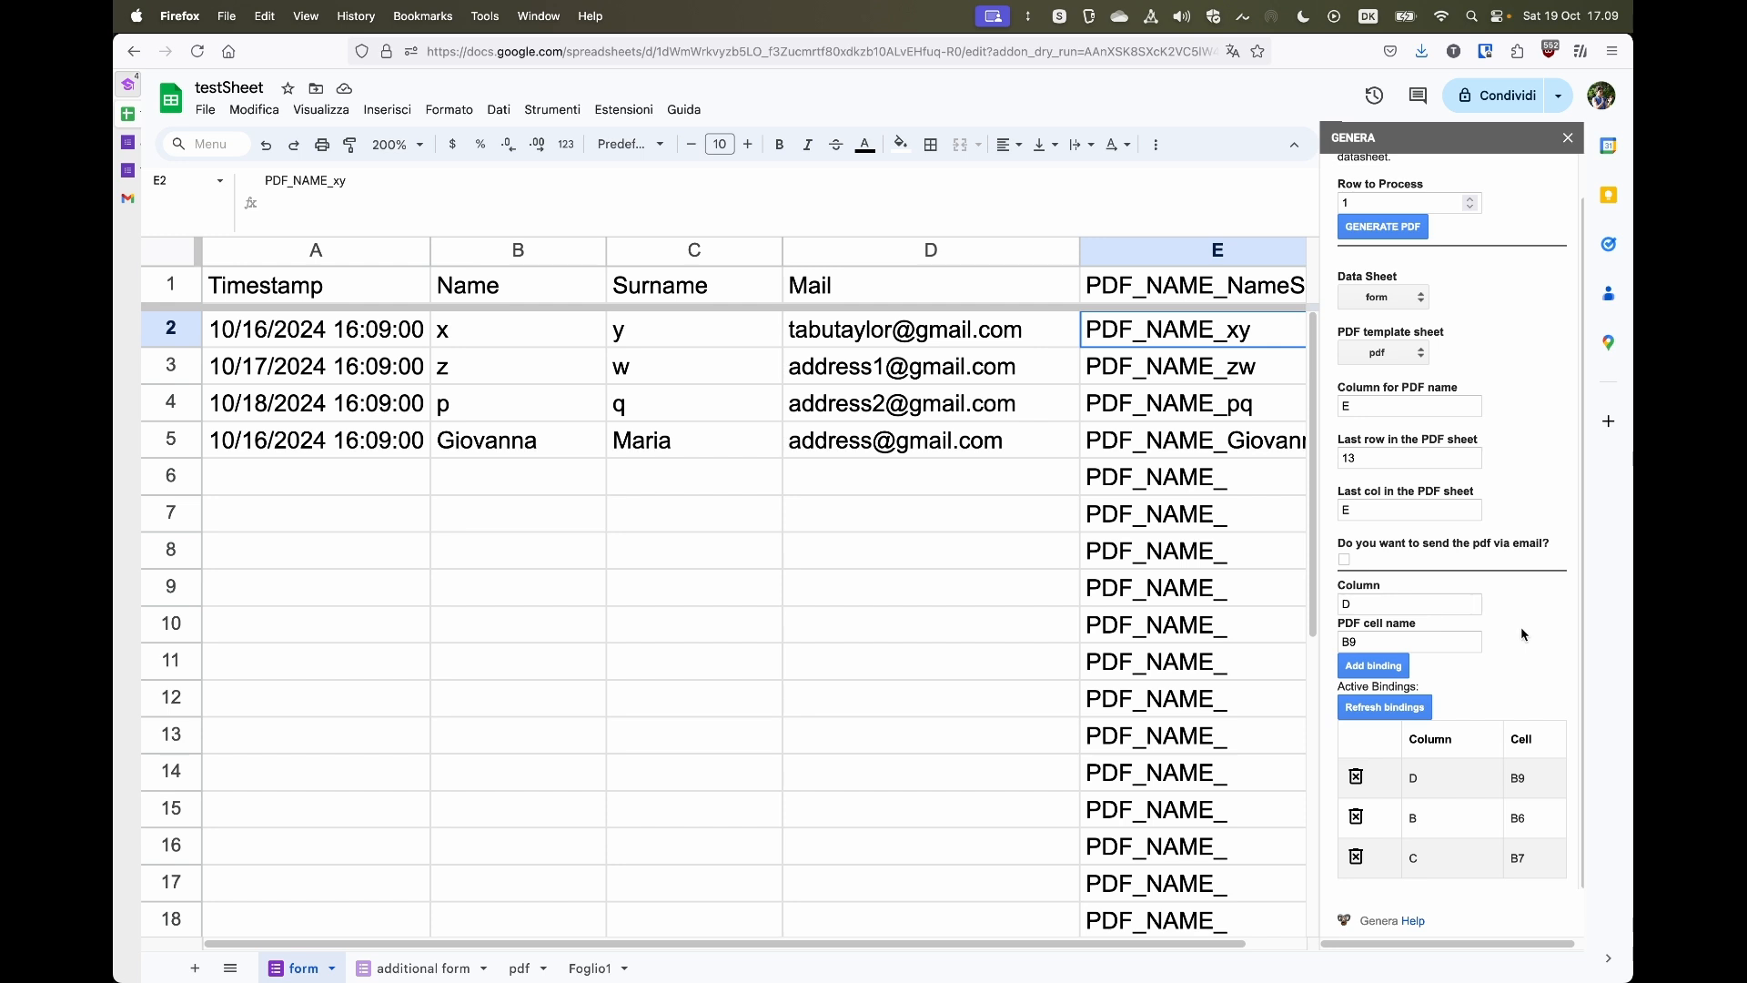
scroll(1524, 634, "up", 2)
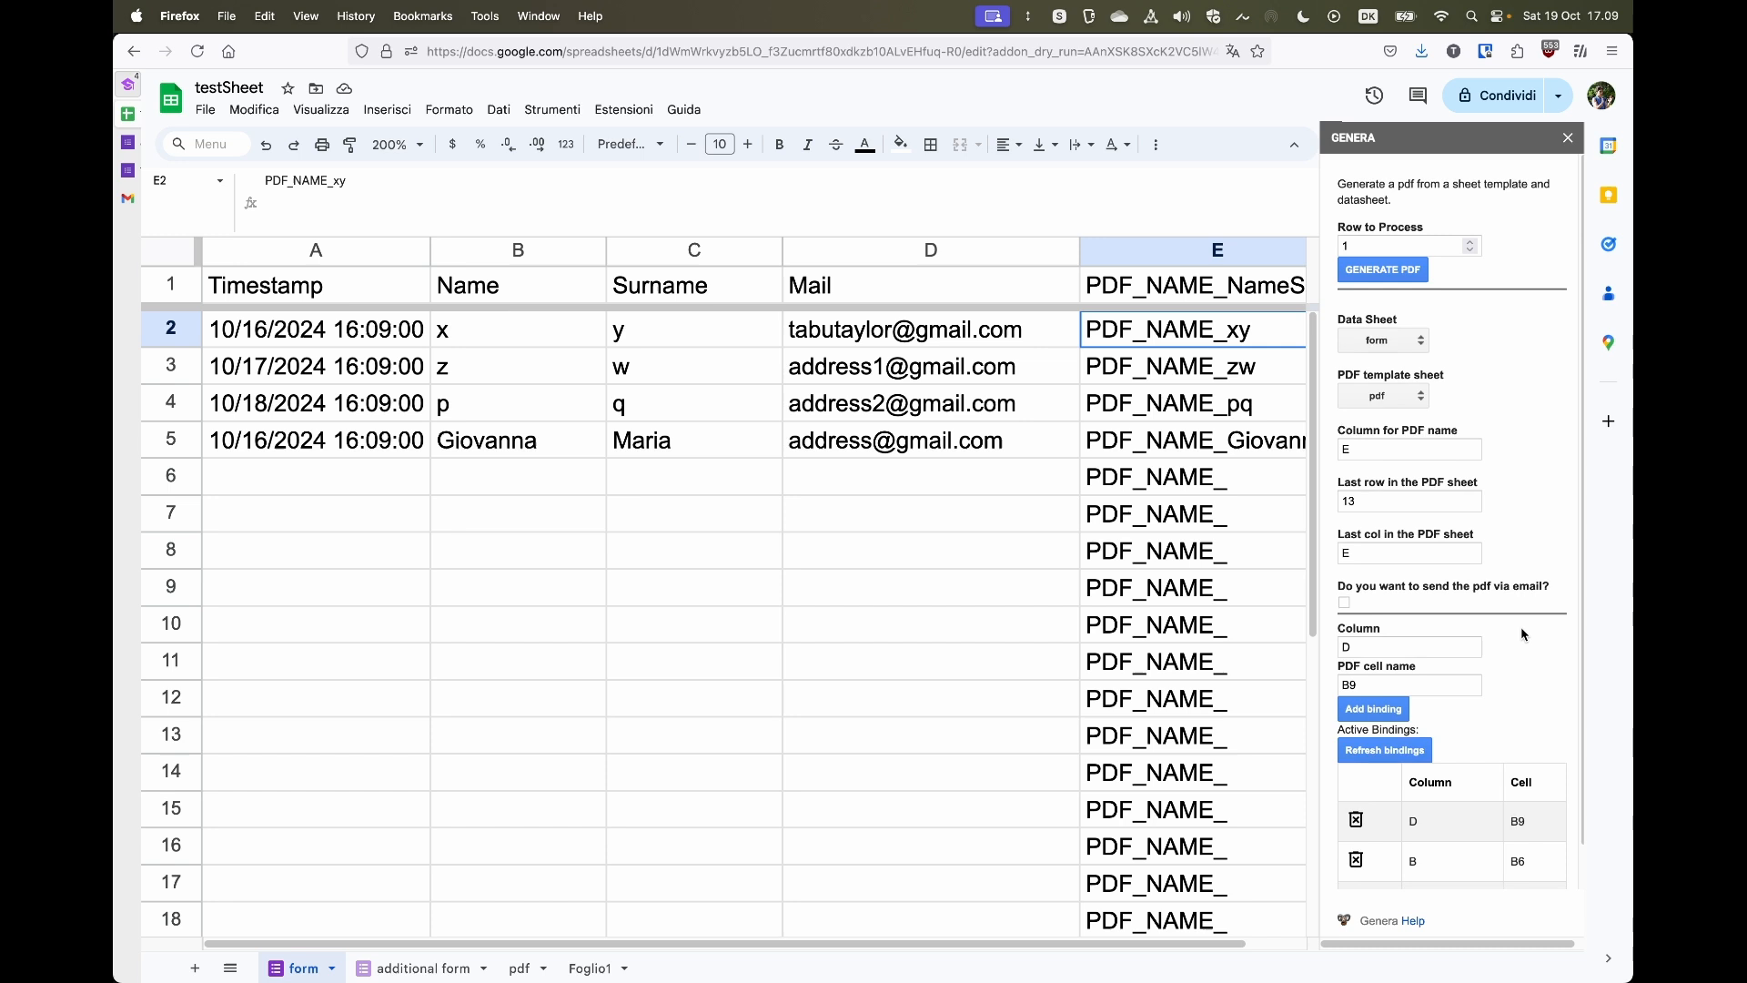
left_click(1471, 242)
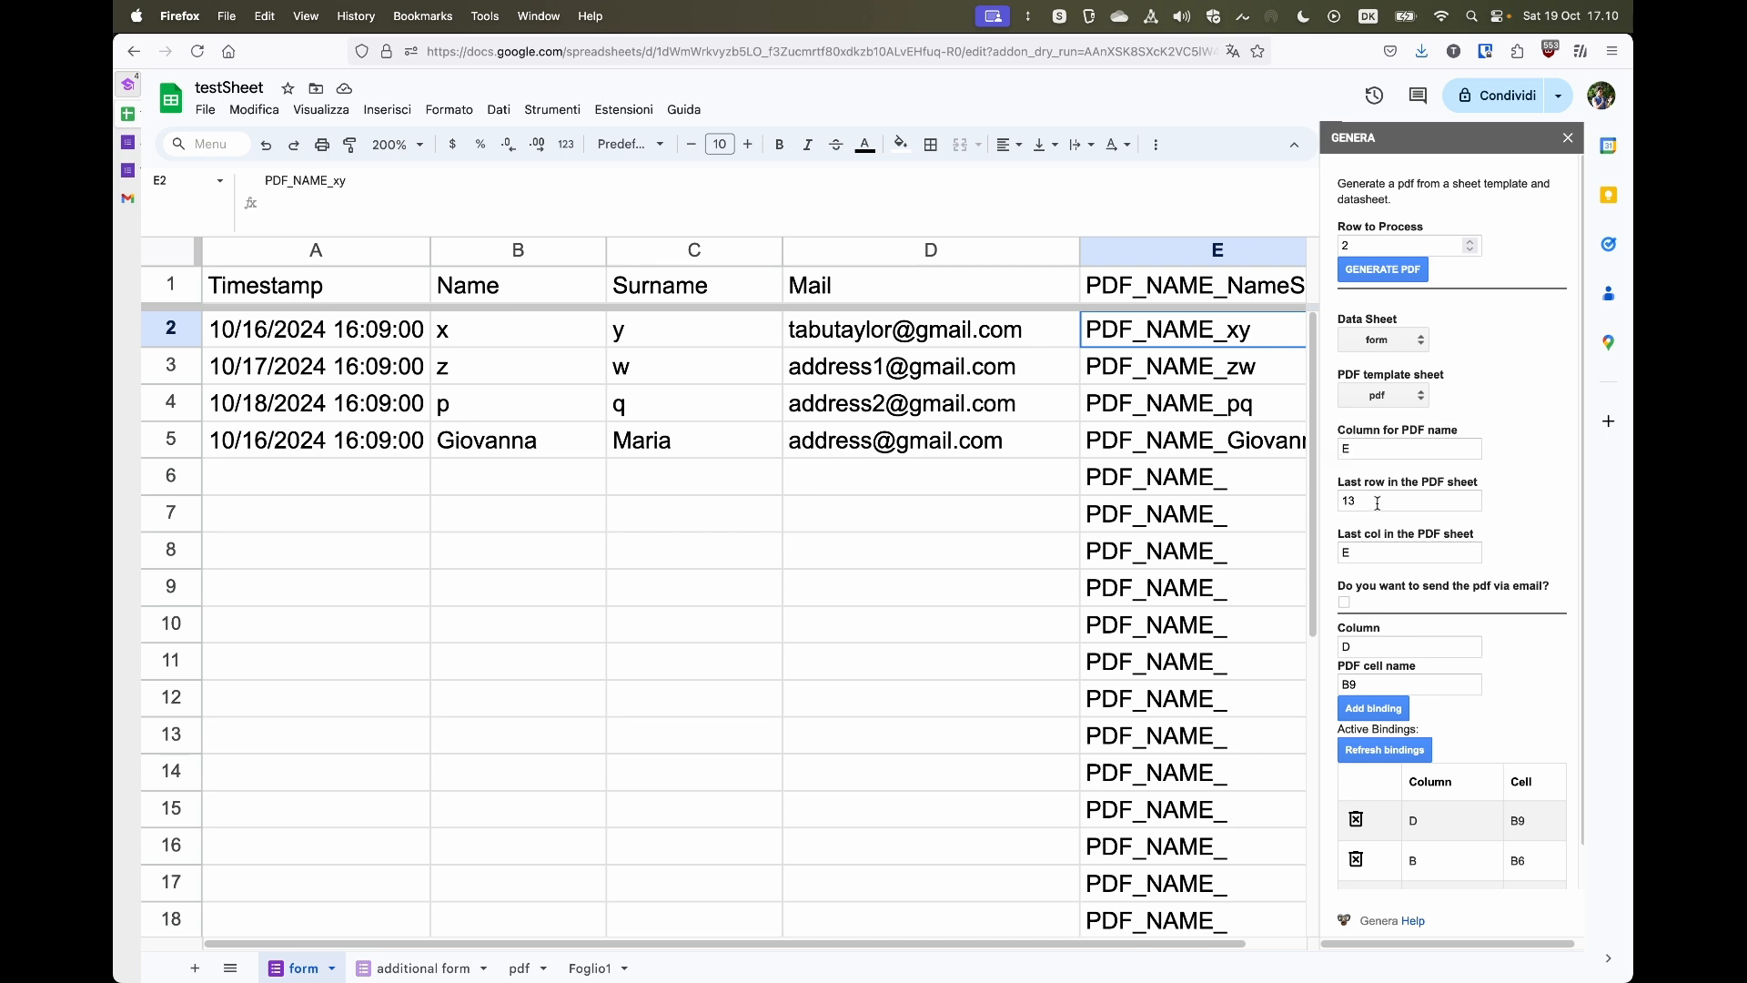
left_click(1392, 270)
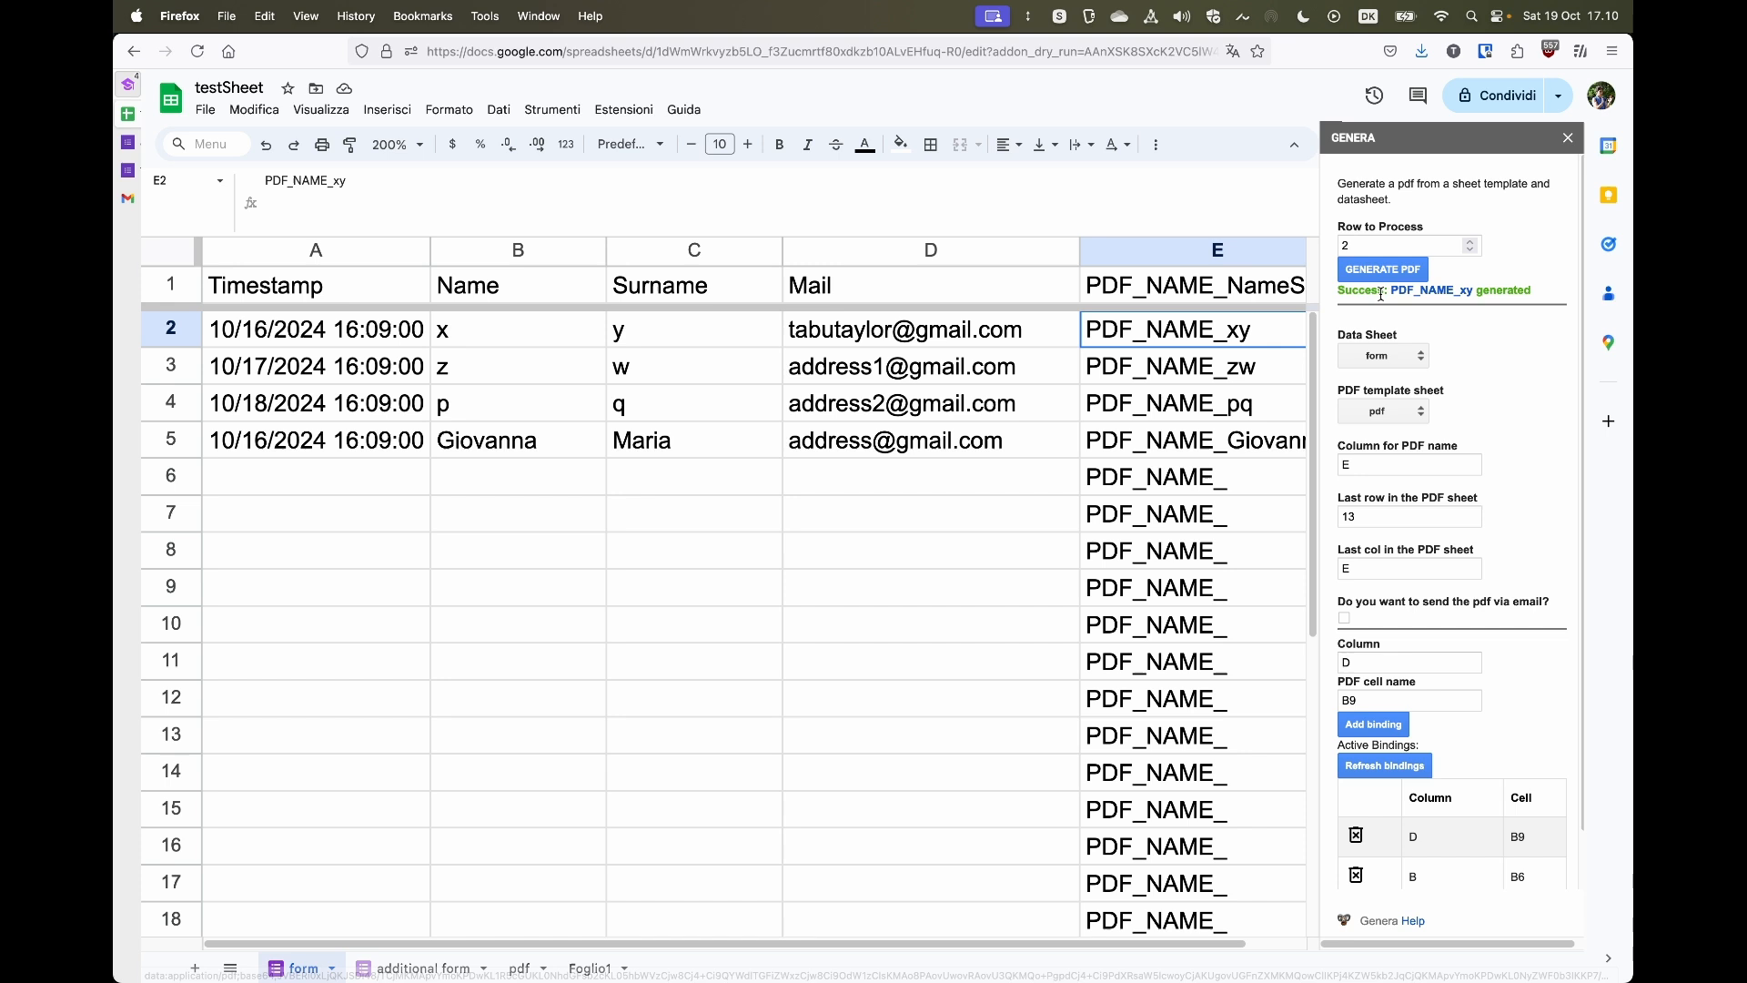
- Open the generated PDF and inspect it at different zoom levels
left_click(1441, 293)
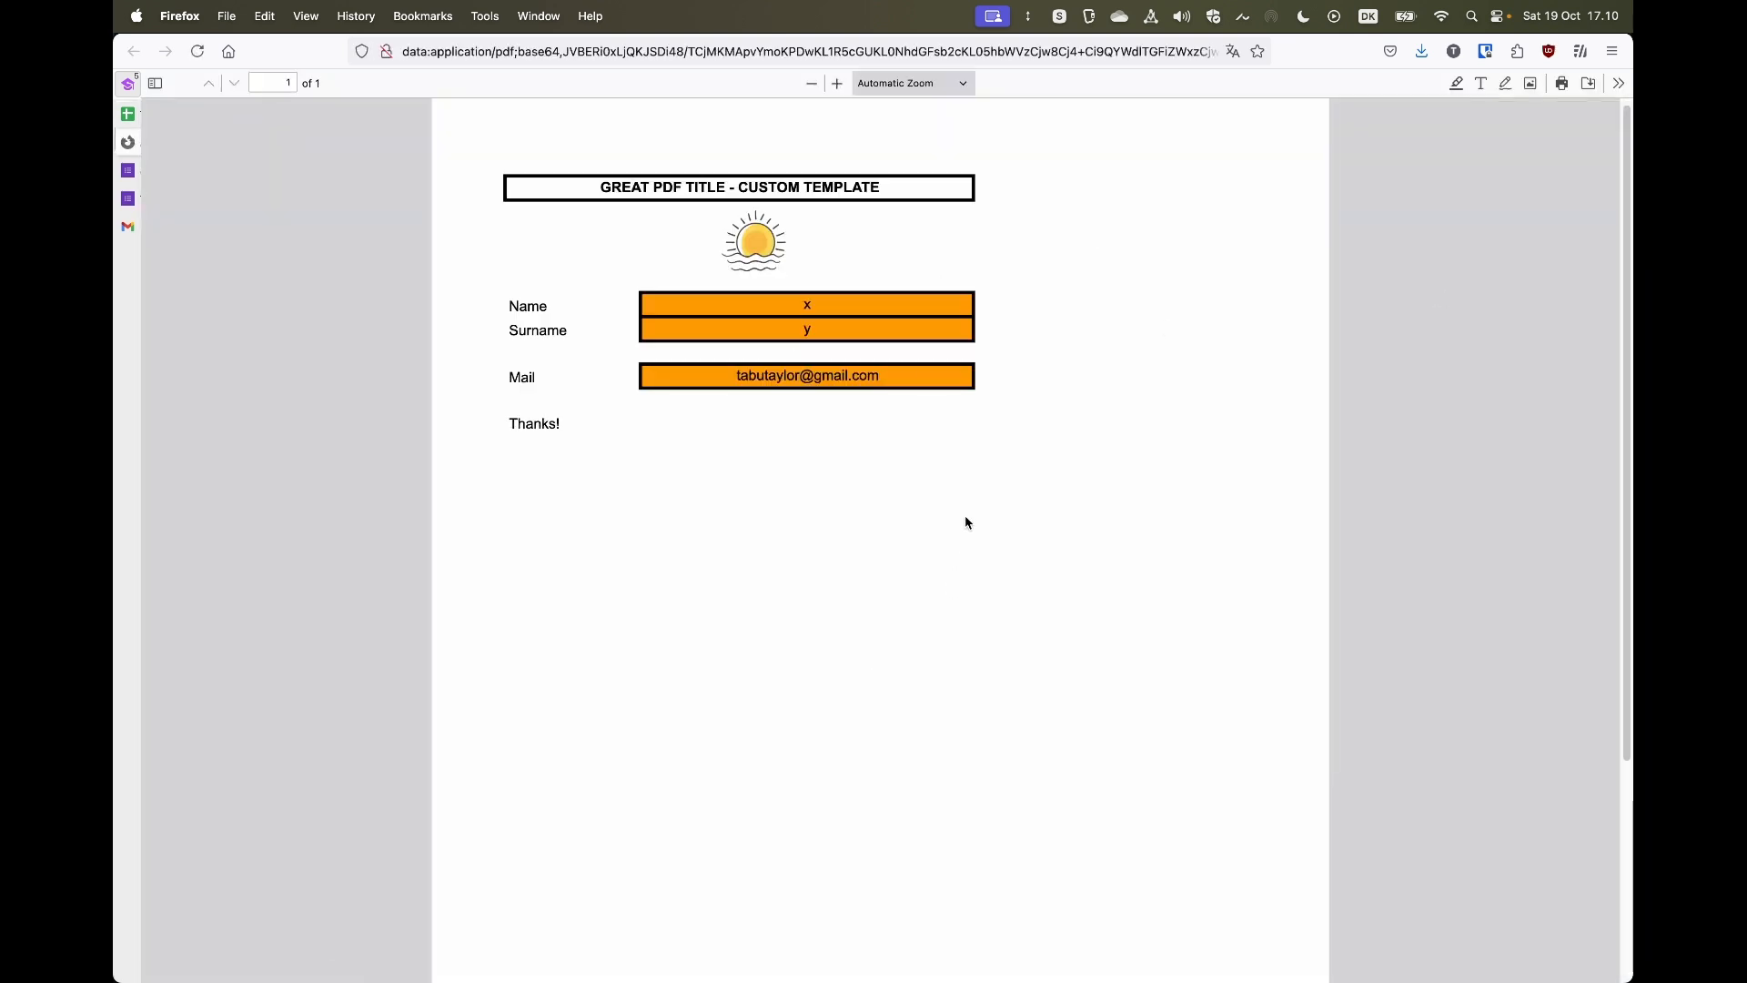
scroll(967, 522, "down", 1)
scroll(966, 521, "up", 1)
left_click(812, 82)
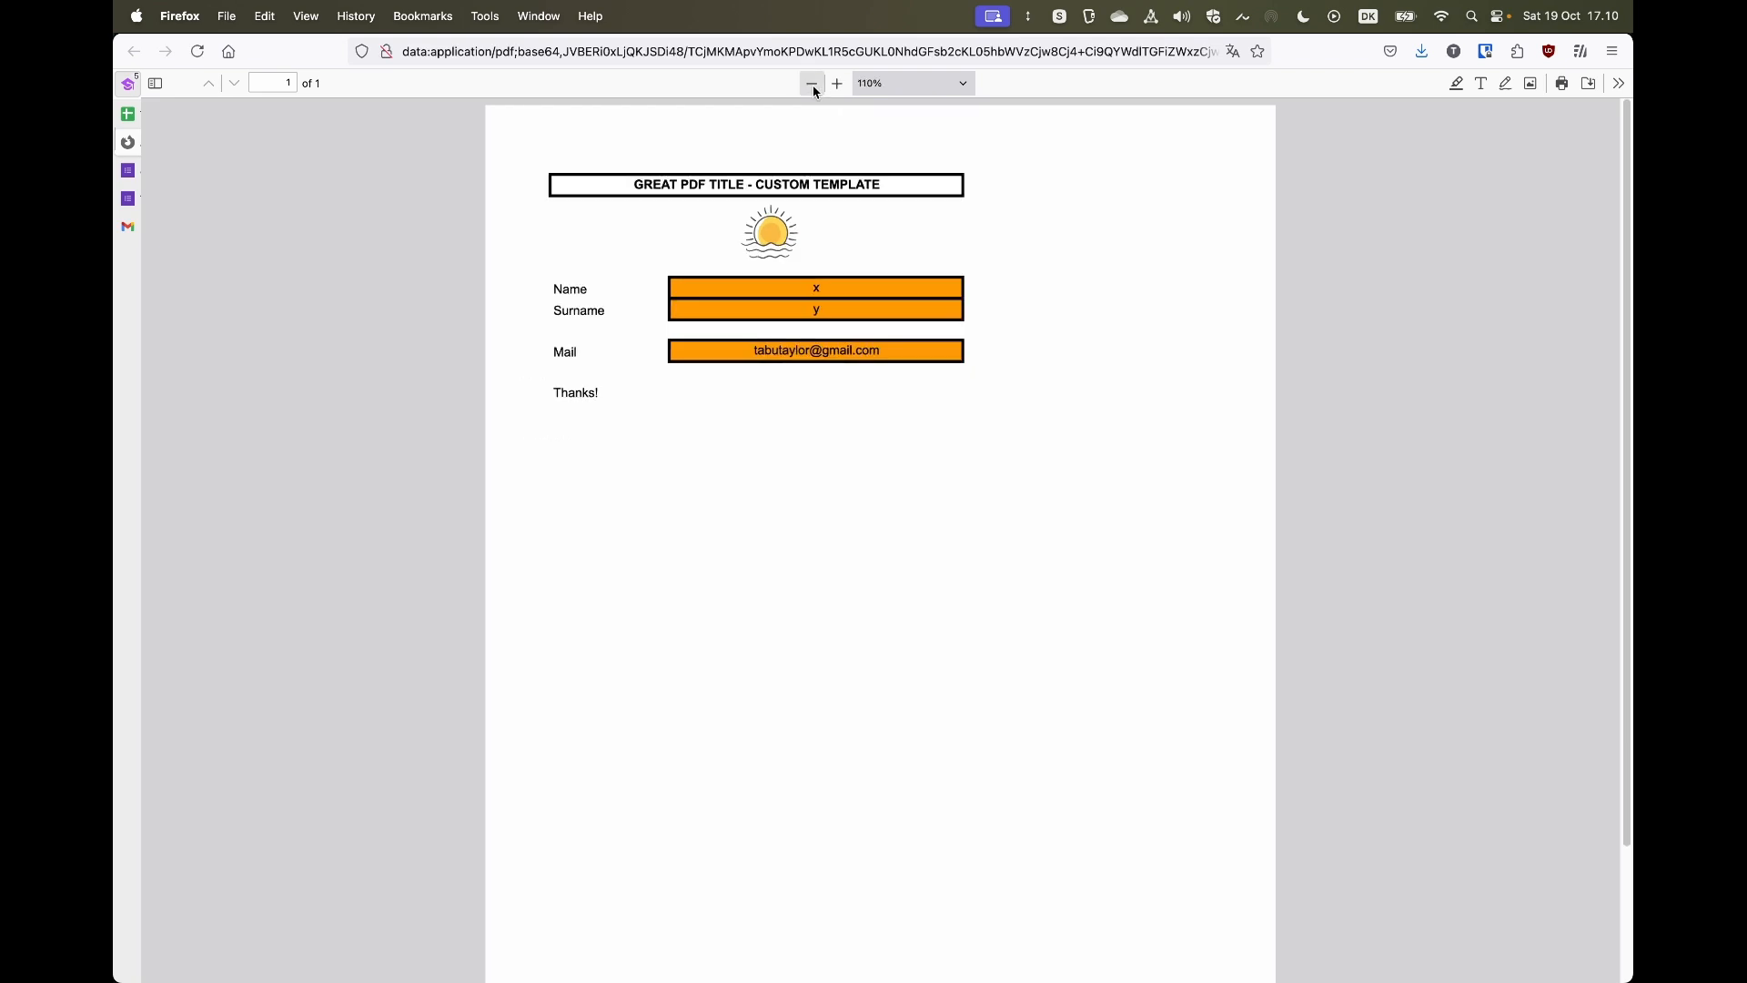
left_click(812, 82)
left_click(811, 82)
left_click(812, 83)
left_click(812, 82)
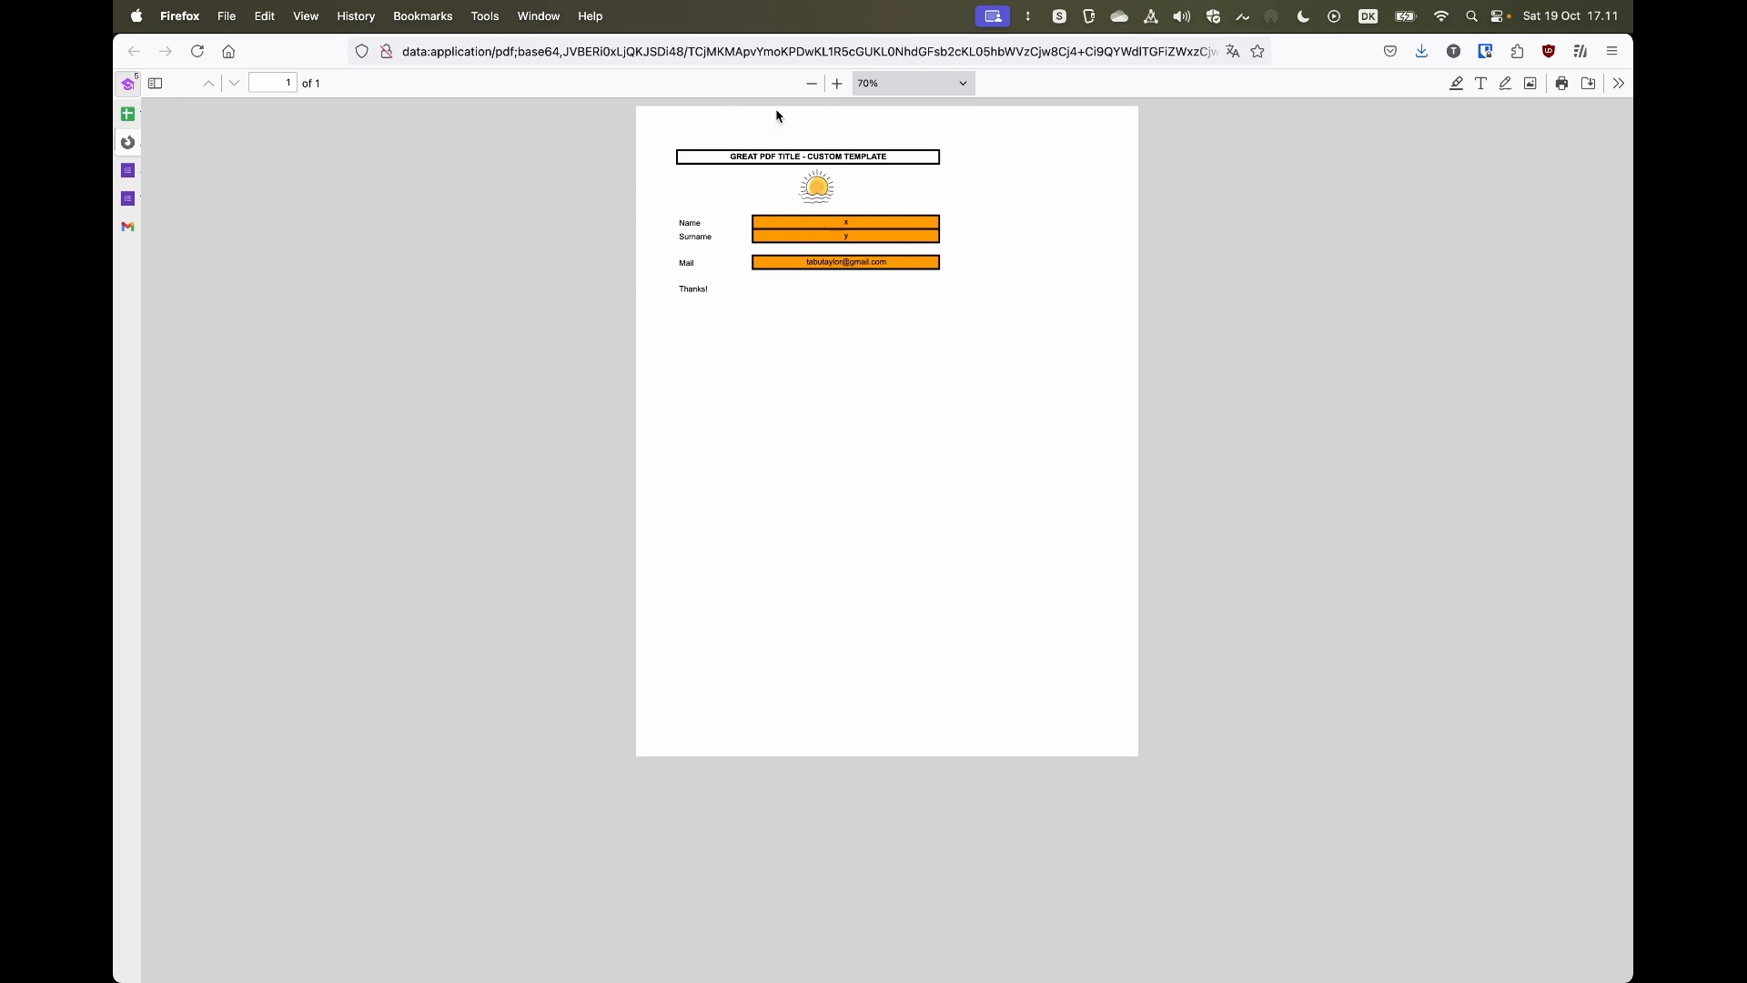
double_click(810, 83)
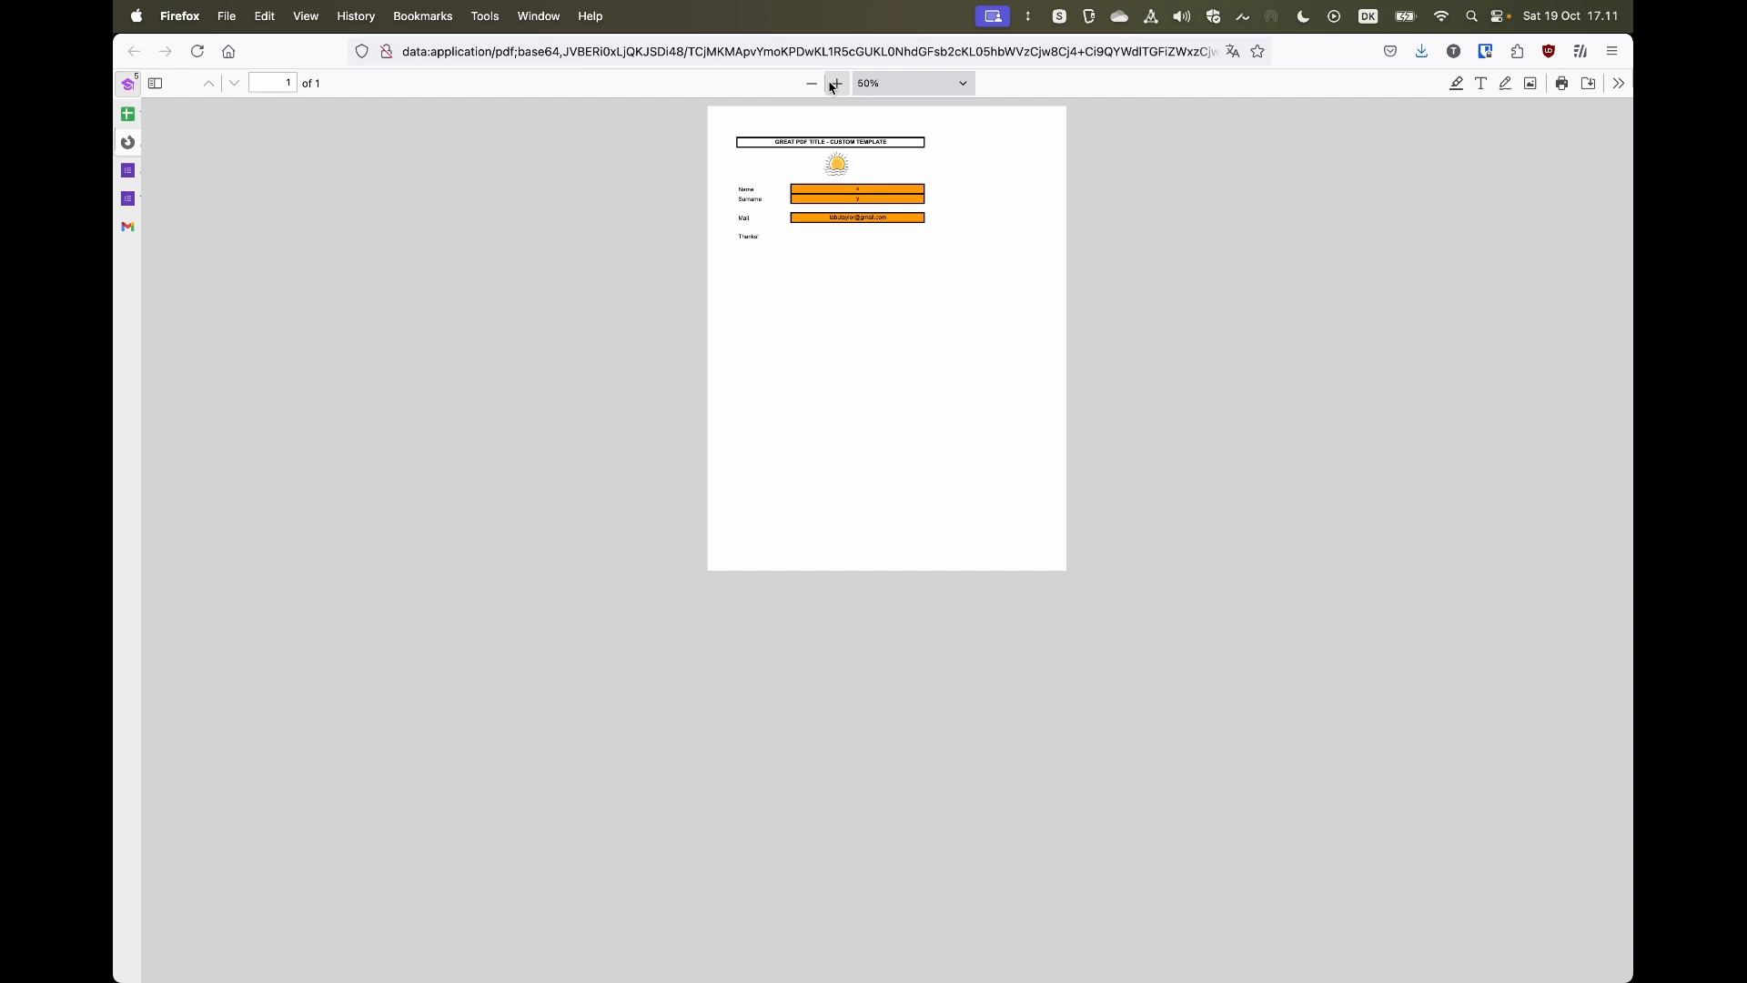
triple_click(836, 84)
left_click(836, 84)
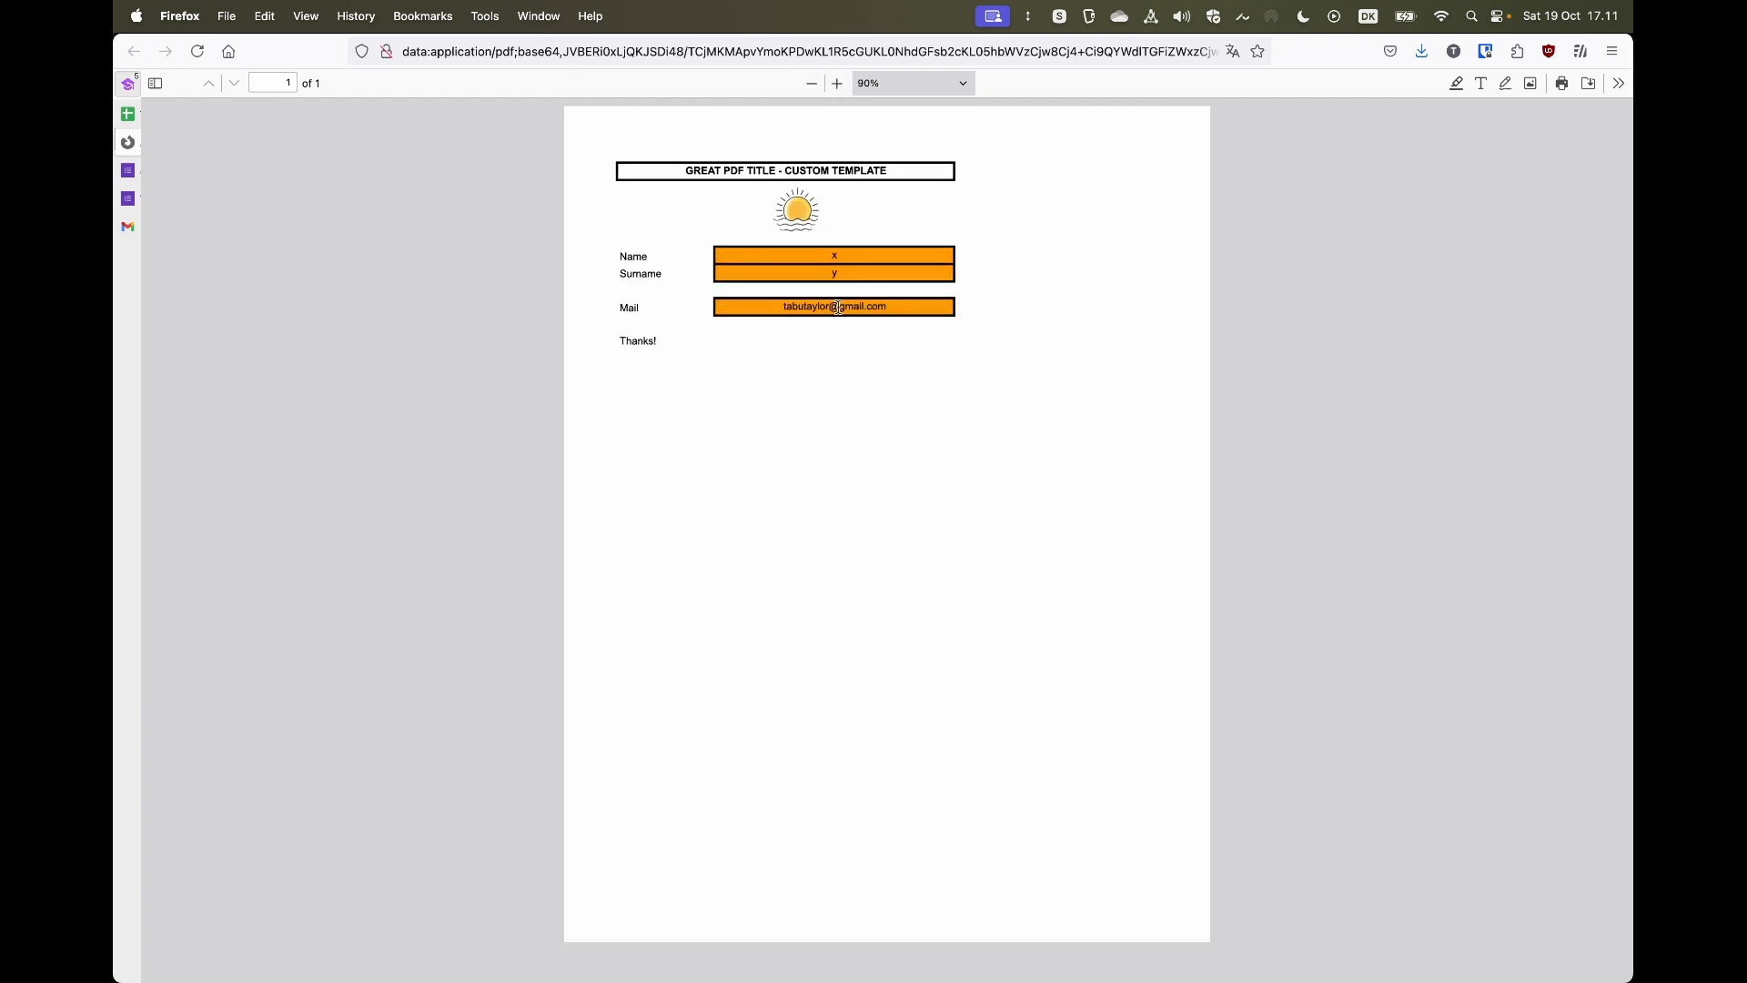
- Return to the spreadsheet tab and enable sending the PDF via email
mouse_move(191, 123)
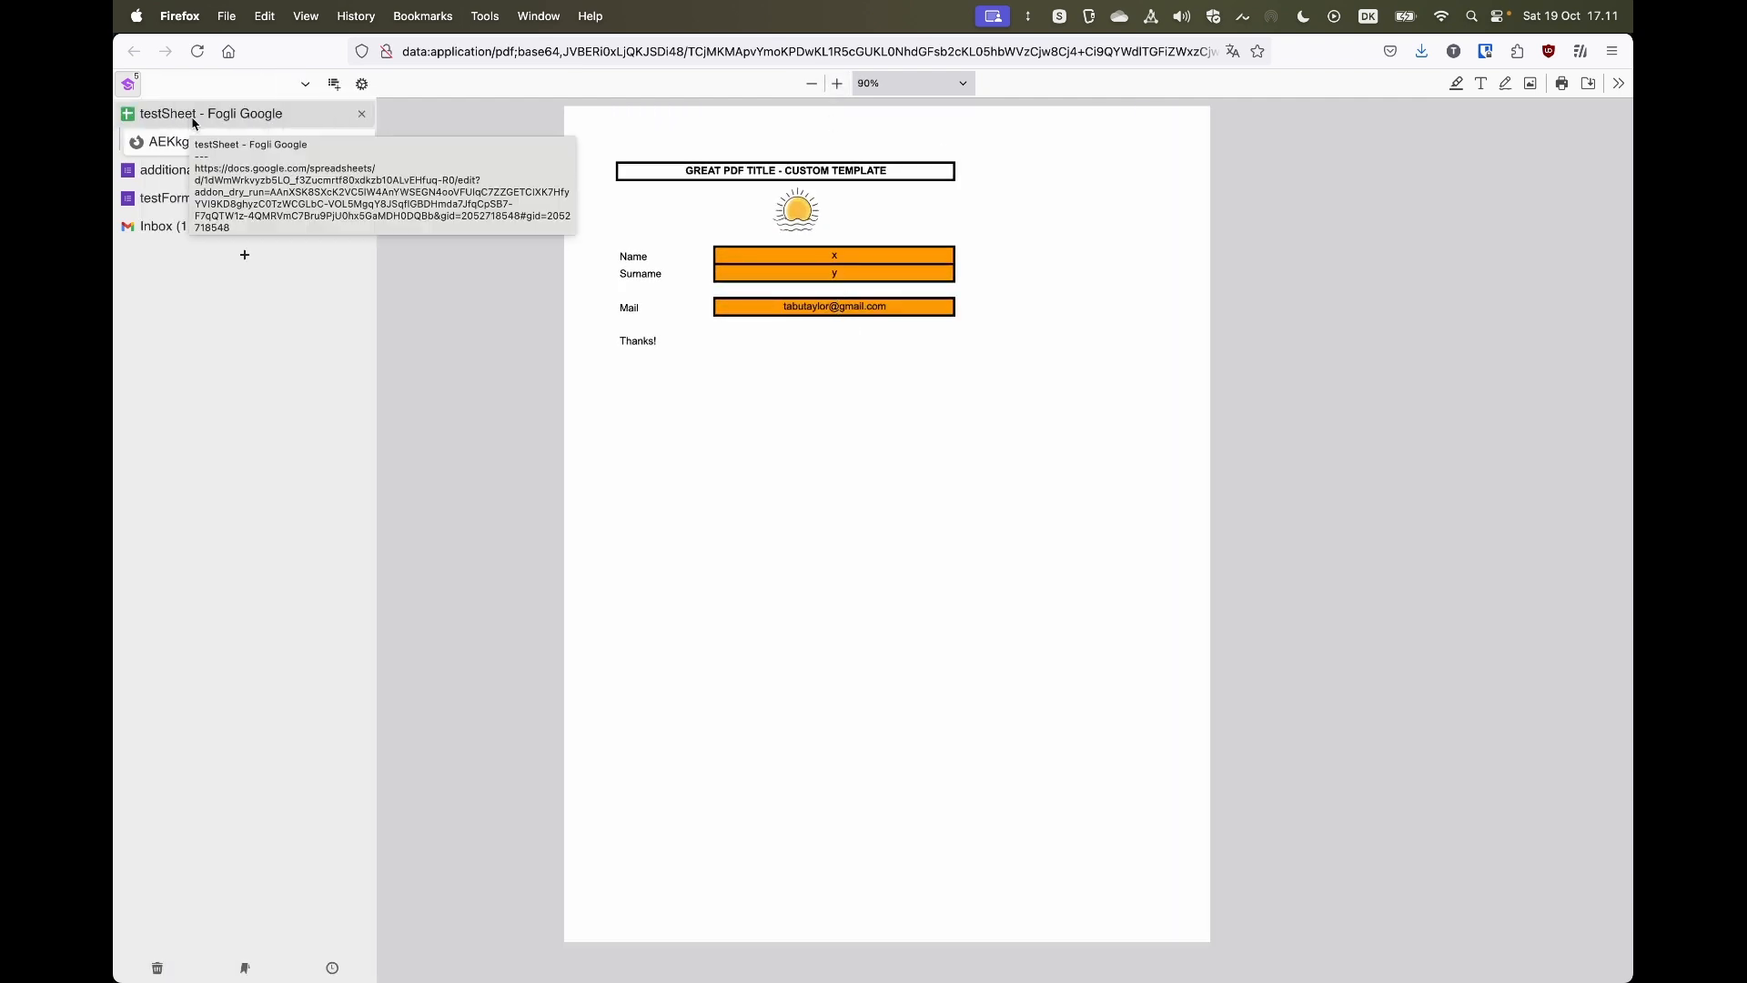
left_click(368, 115)
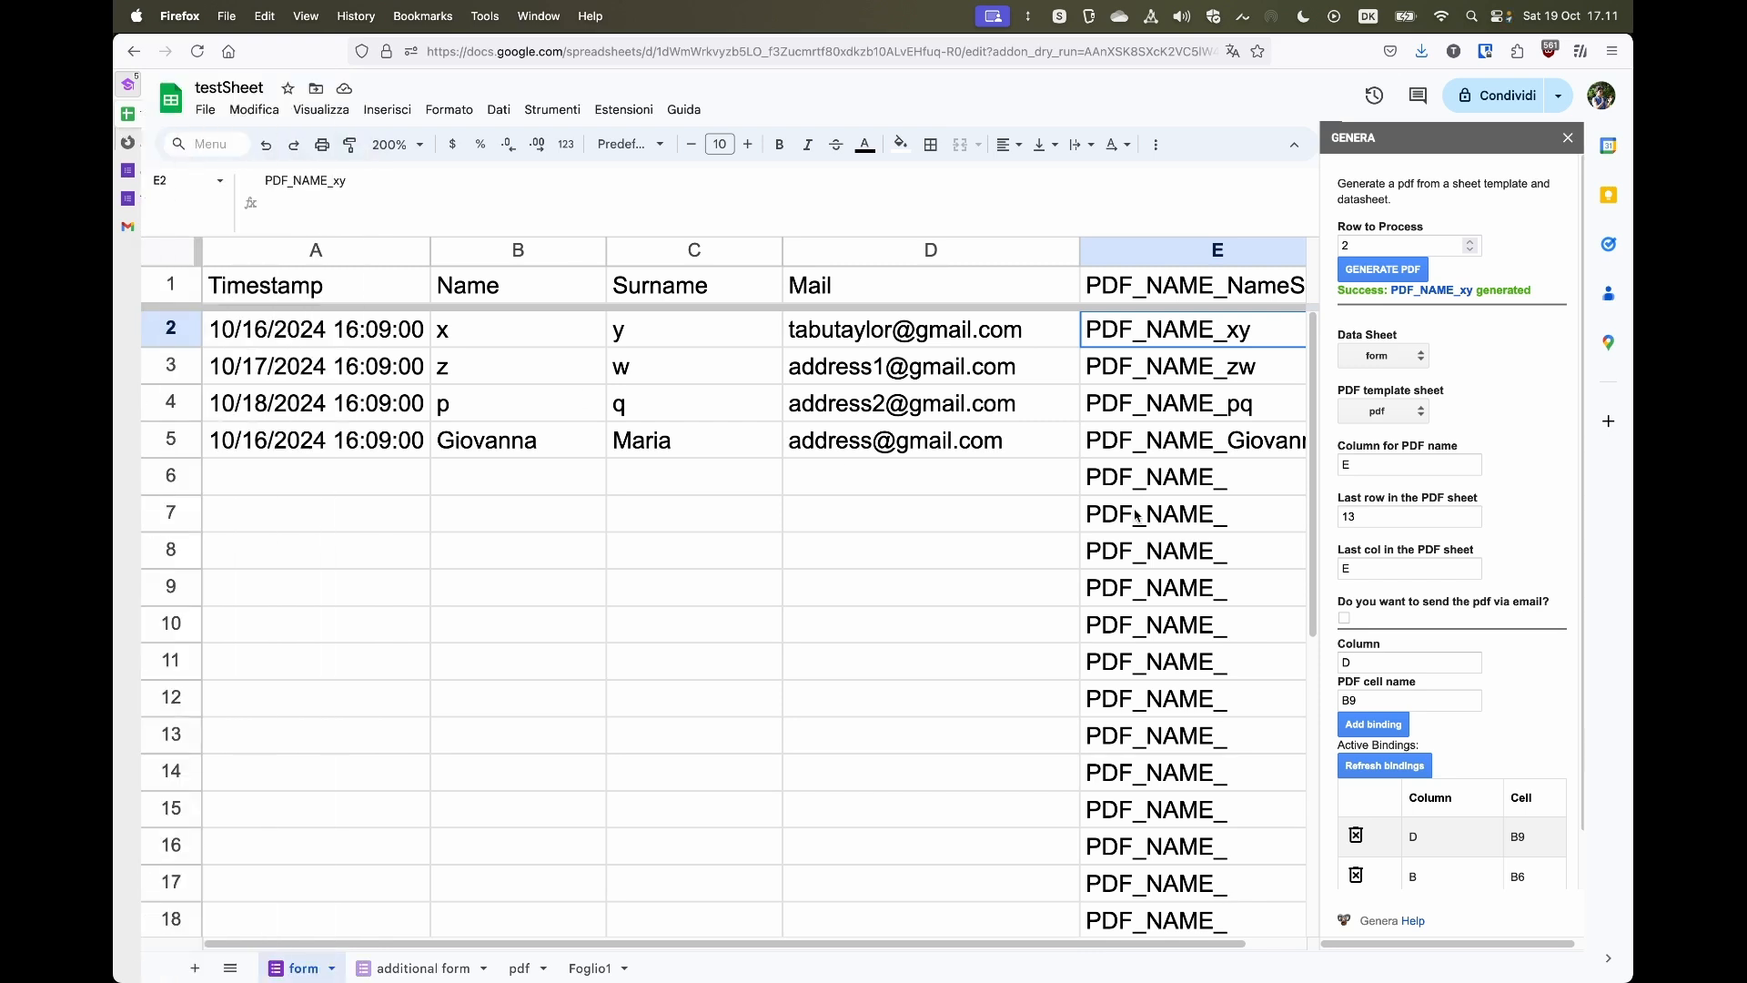
left_click(1345, 619)
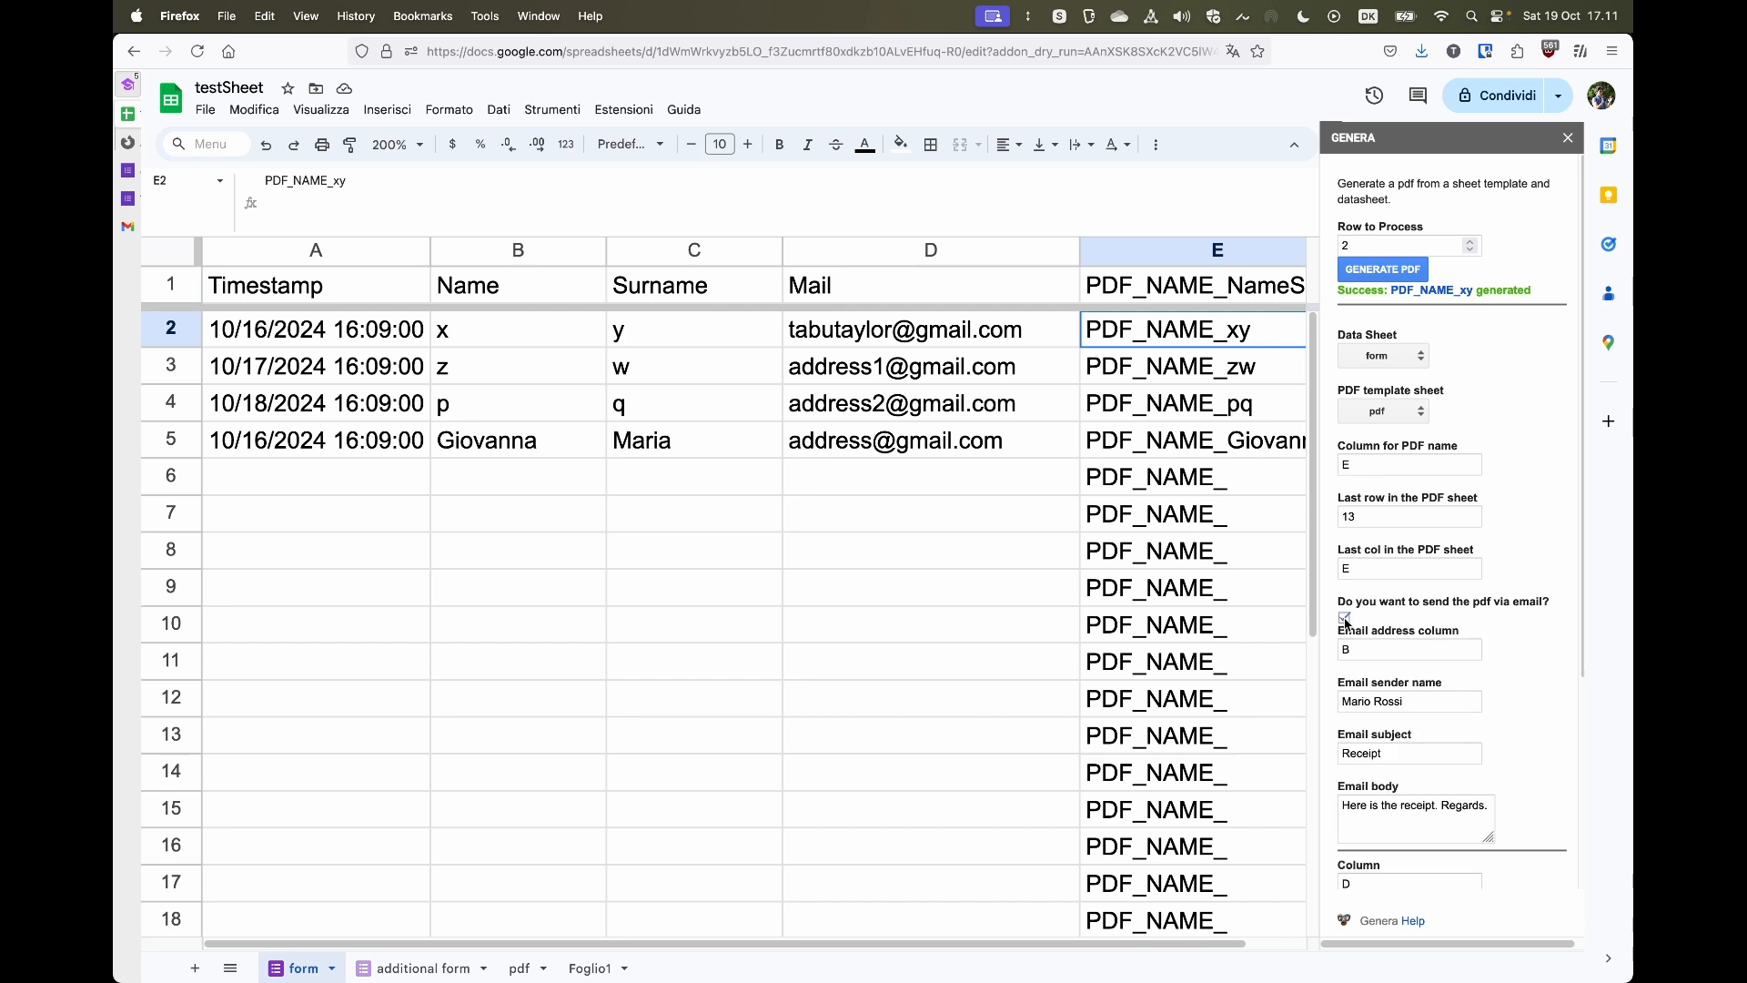
- Set the email address column to D
scroll(1418, 619, "down", 1)
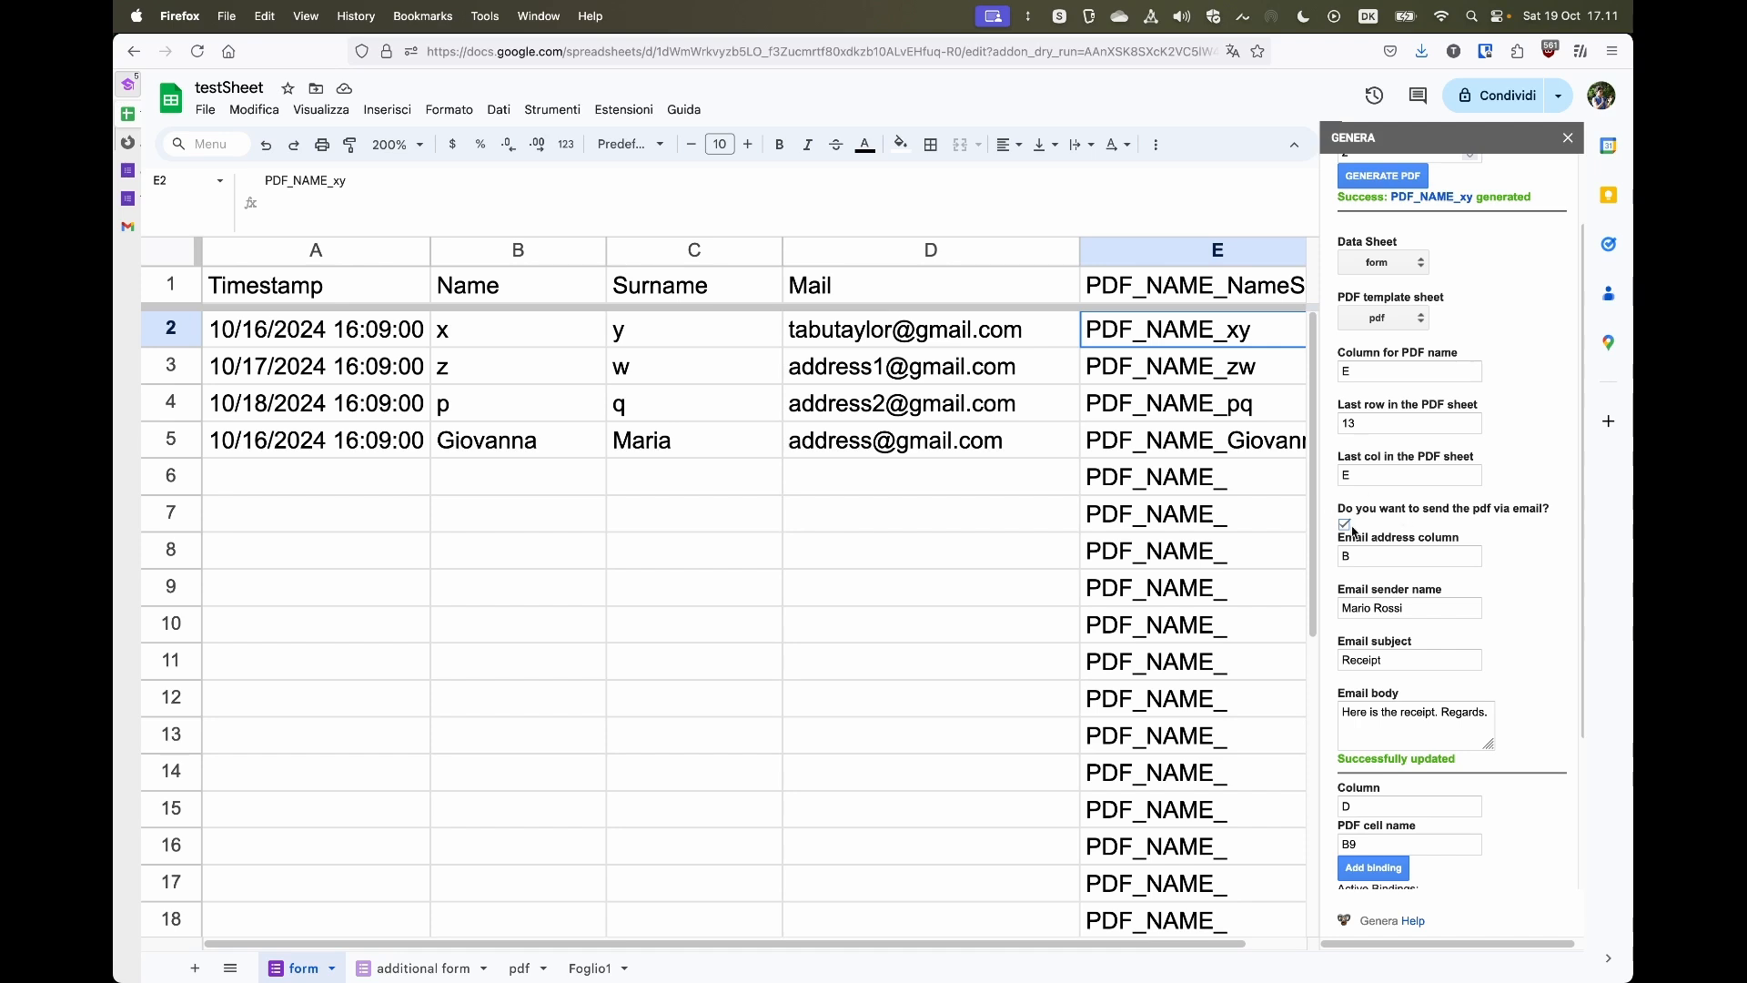
scroll(1411, 647, "down", 2)
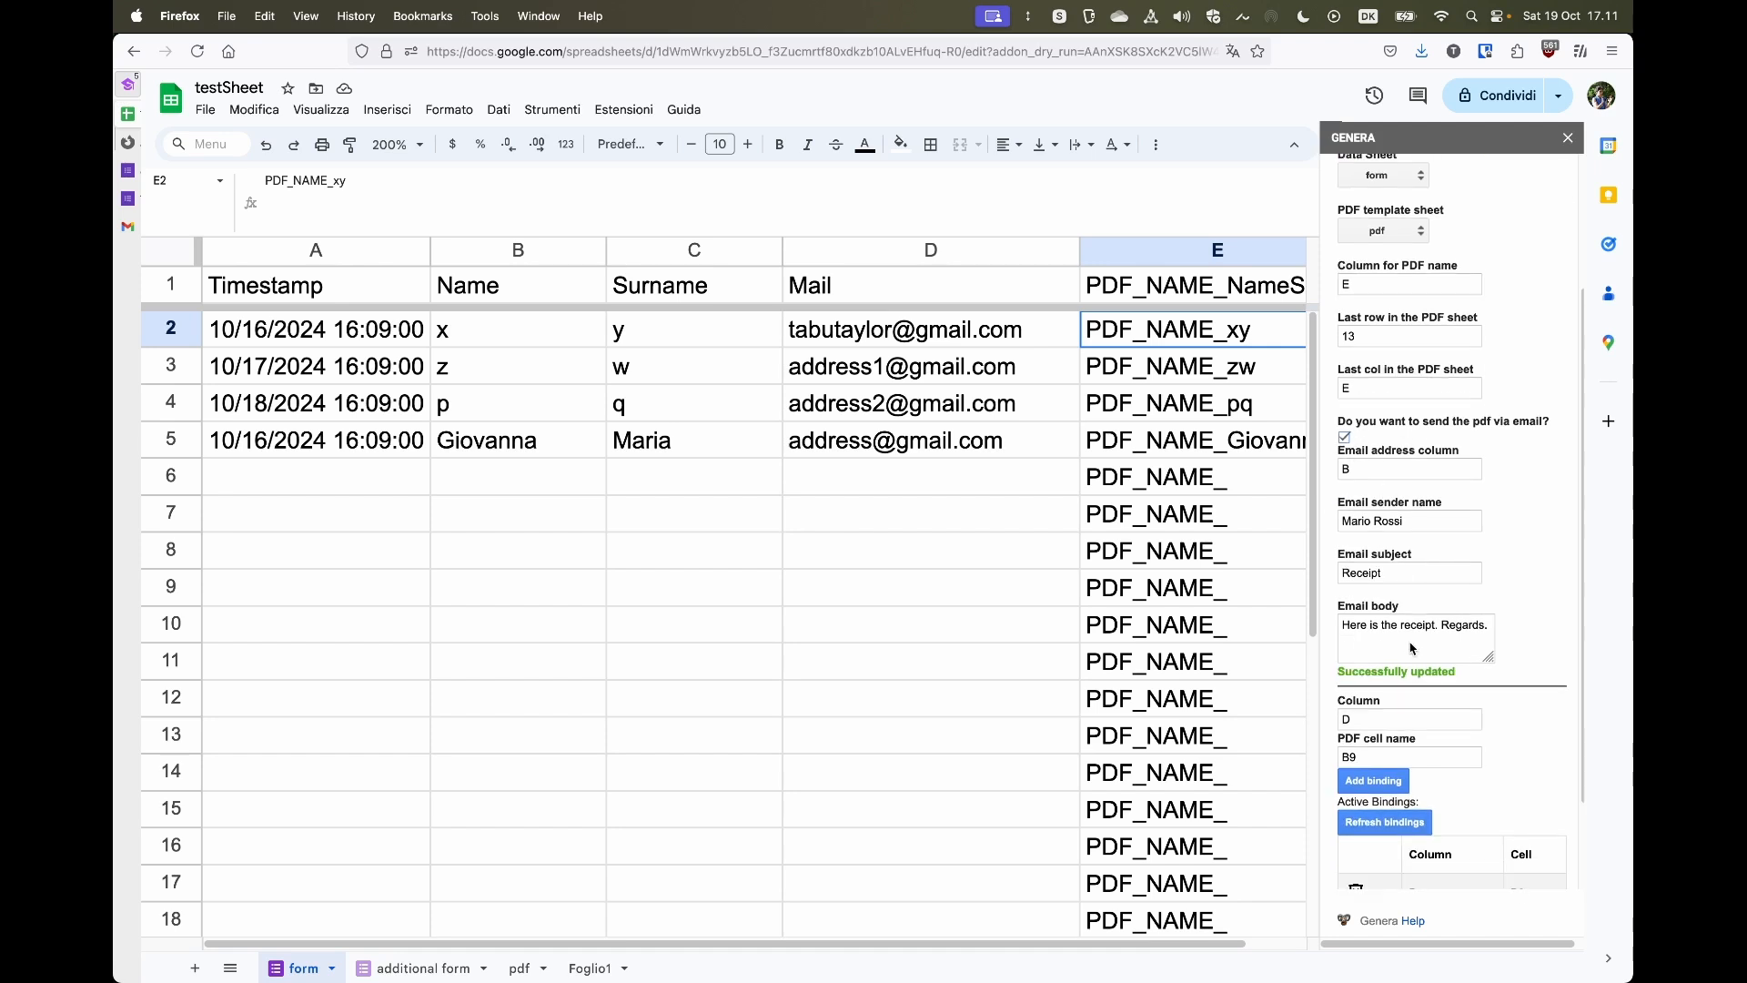
left_click(1383, 464)
key("BackSpace")
type("D")
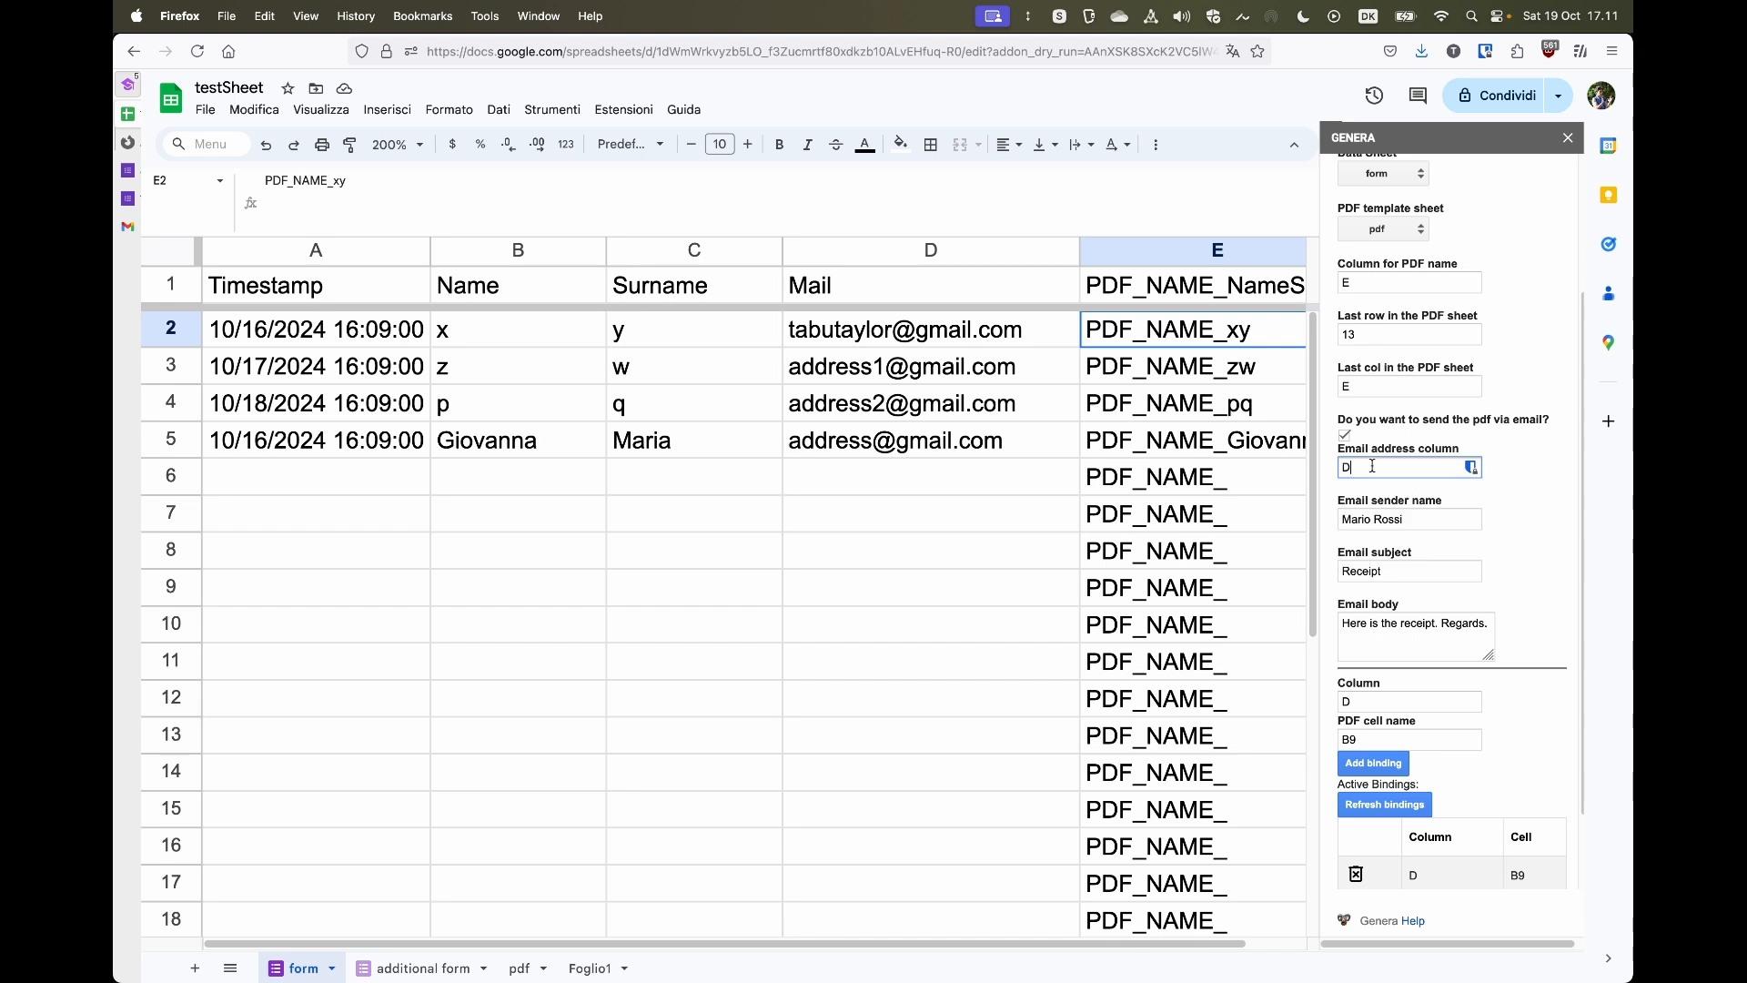
- Generate the PDF for row 2 again so it is sent by email
left_click(924, 250)
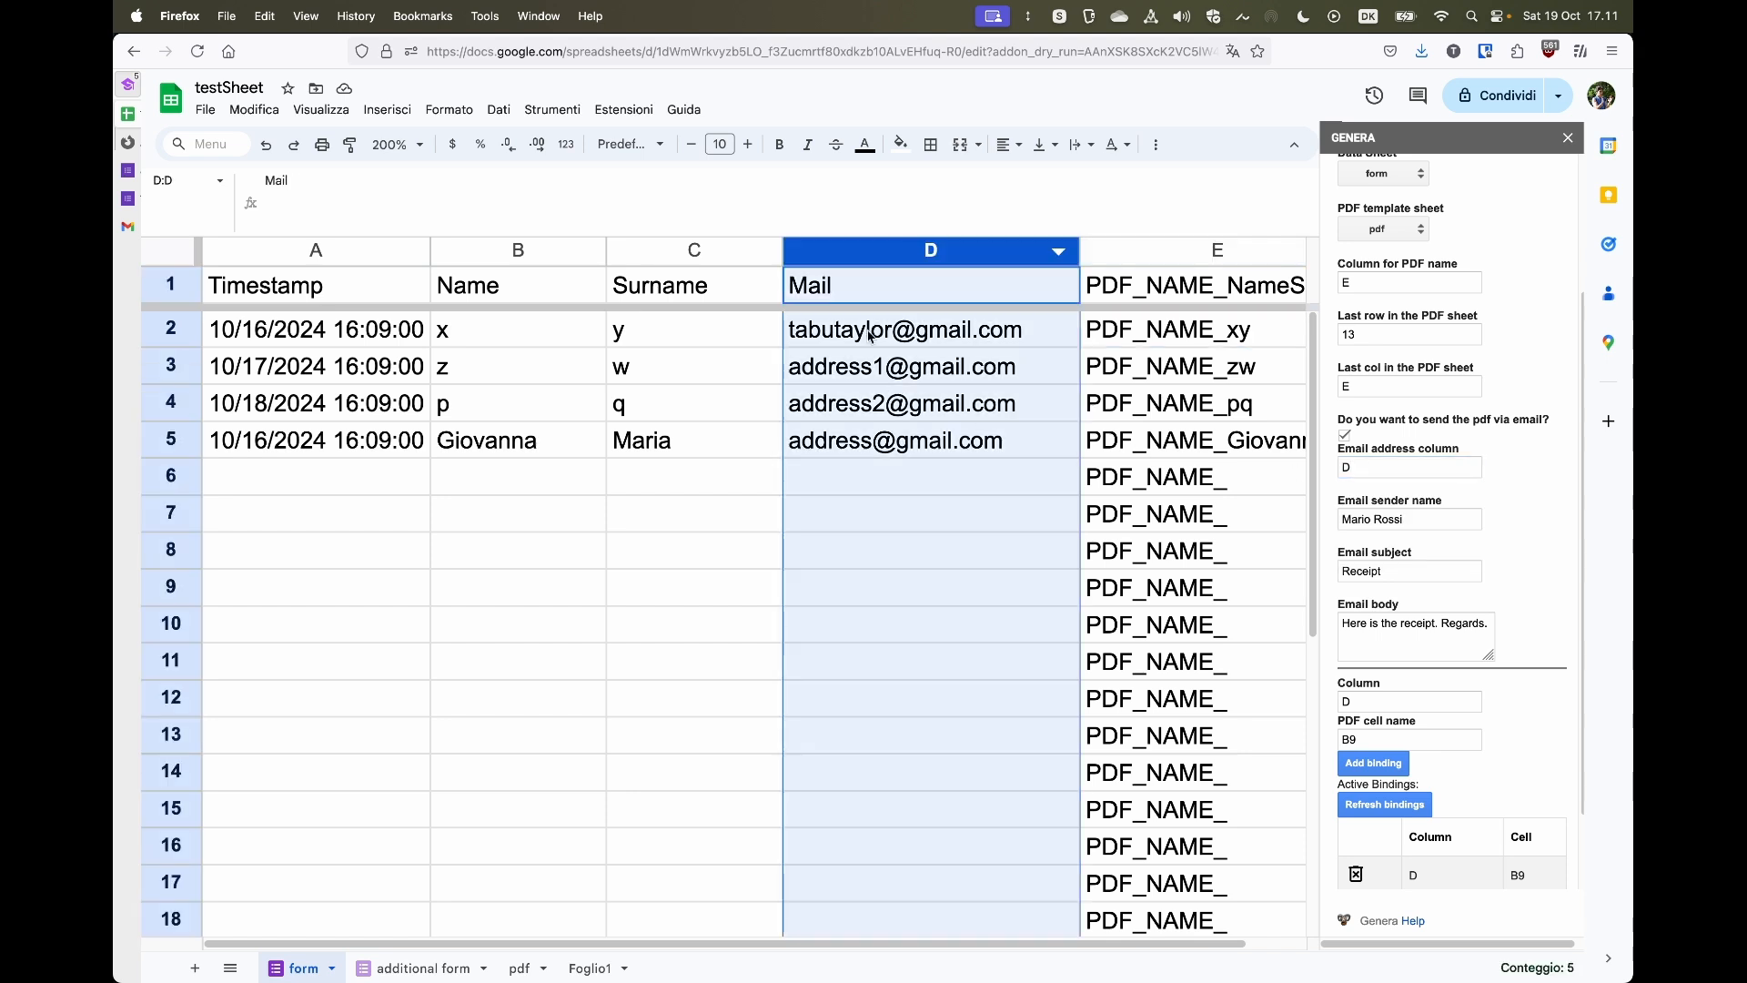
left_click(689, 602)
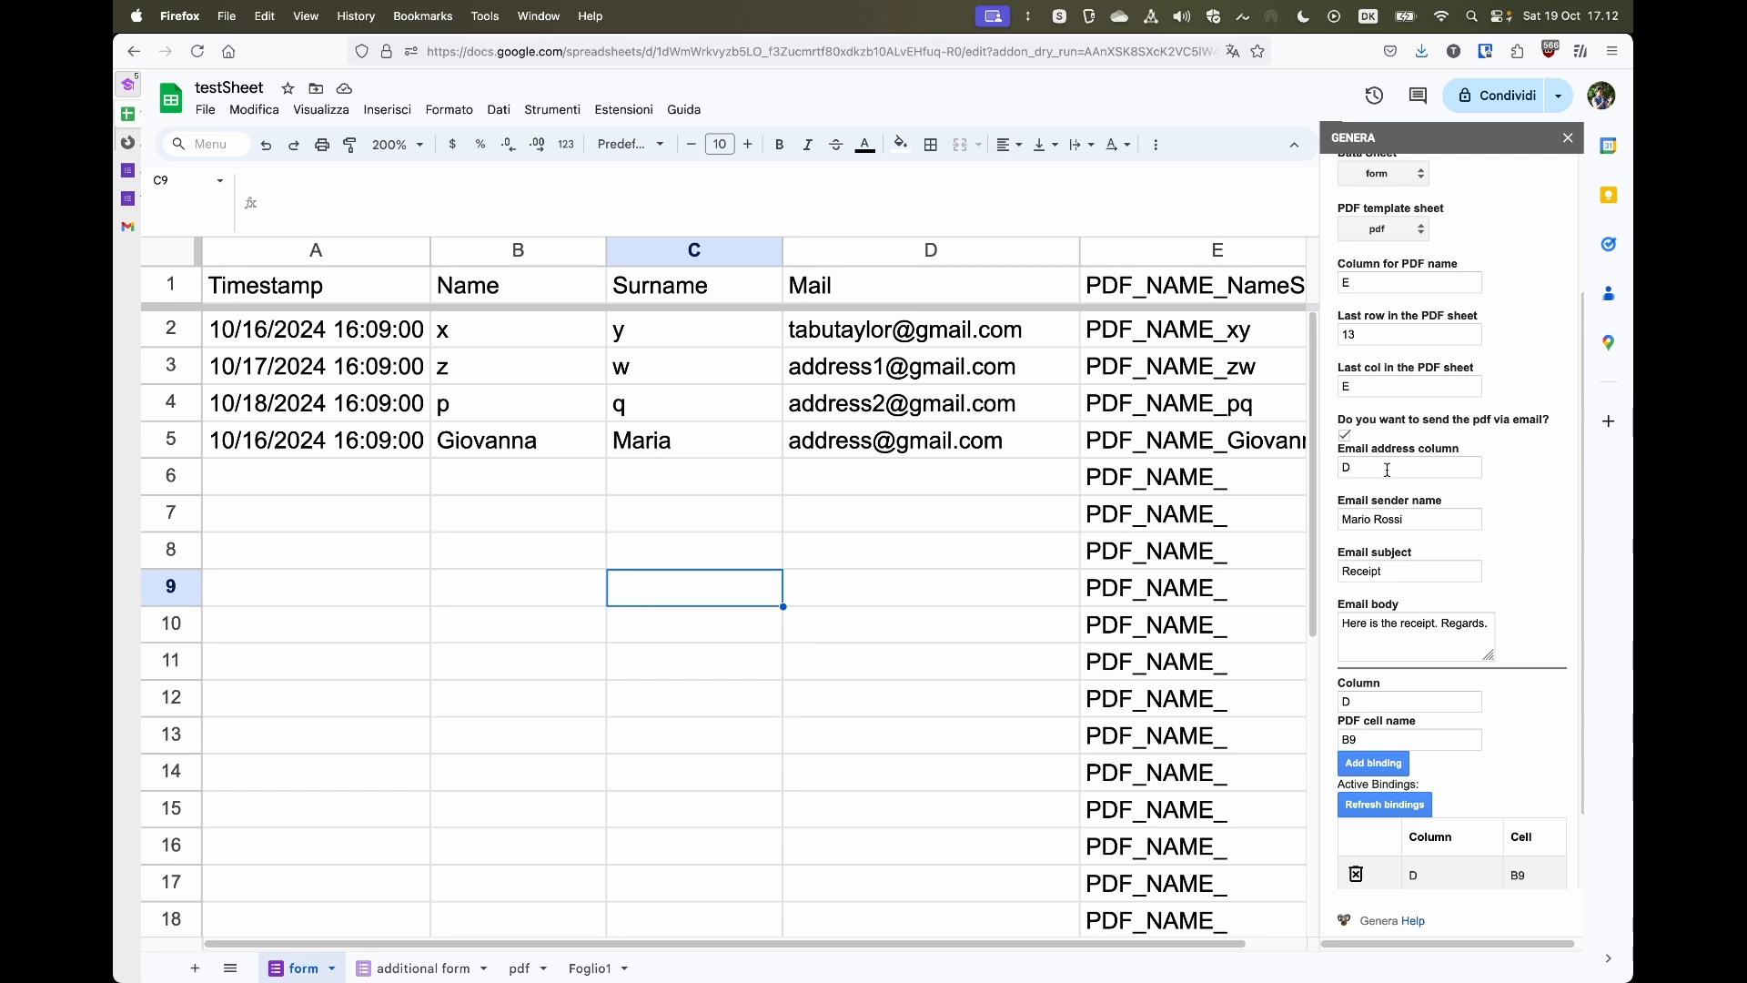
scroll(1387, 470, "up", 4)
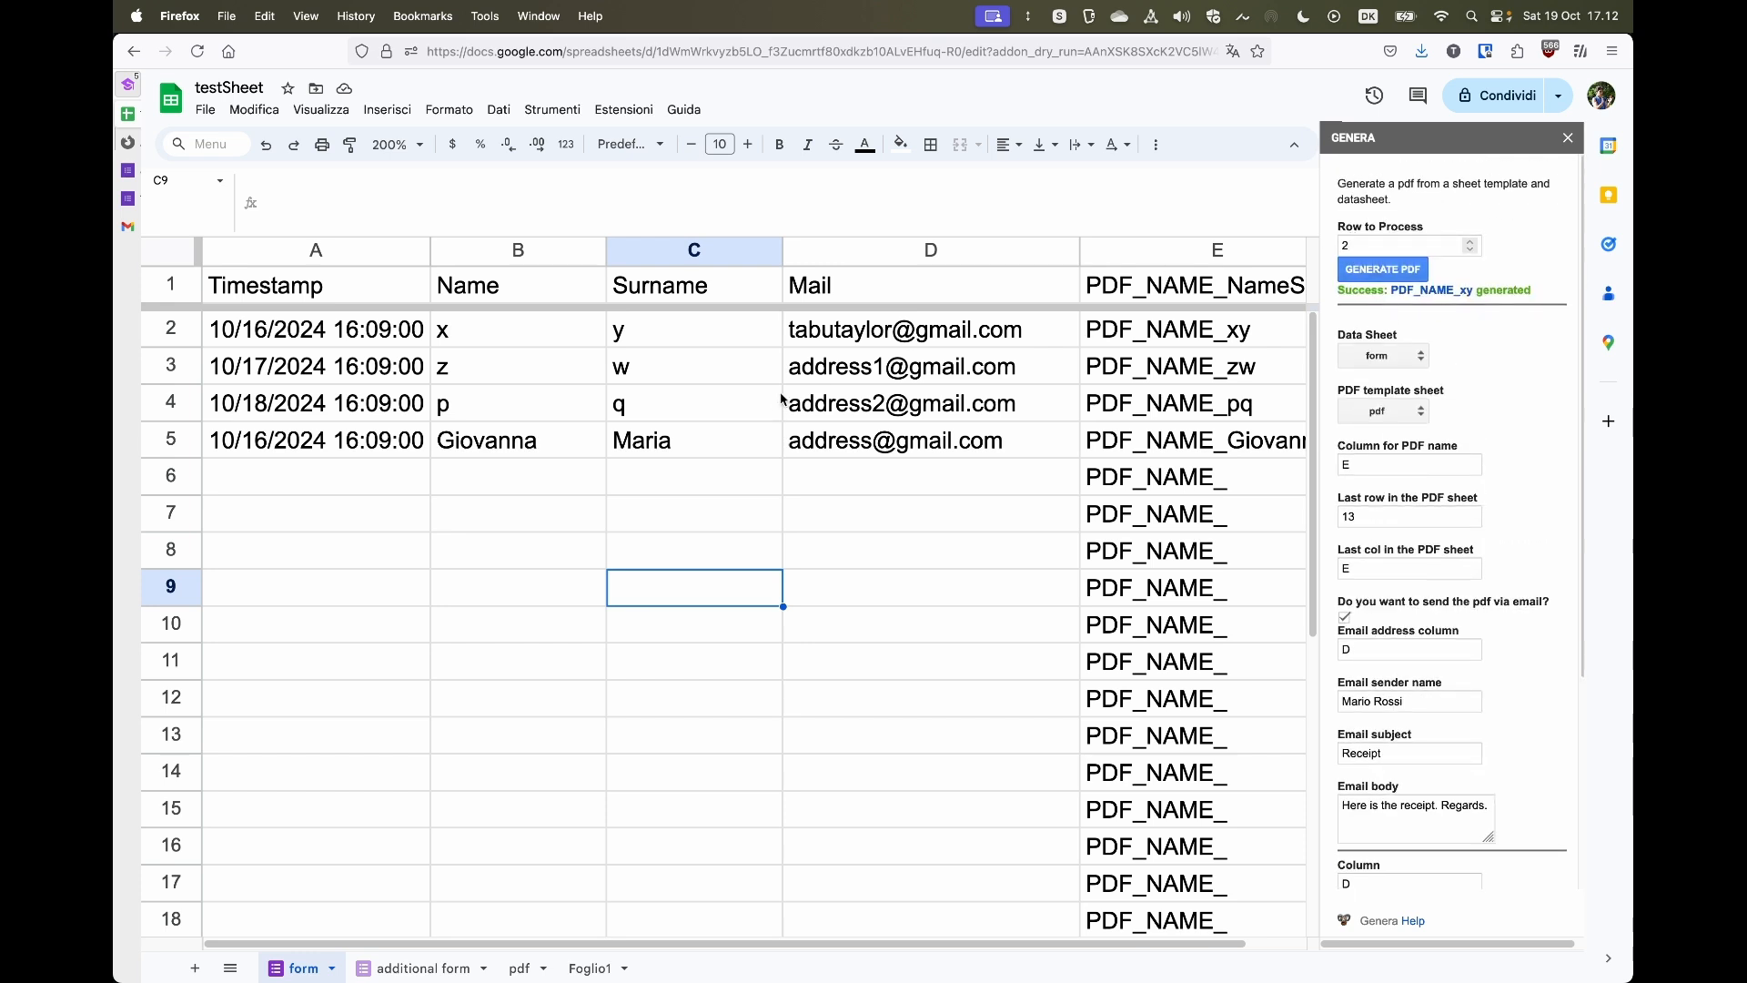
left_click(859, 325)
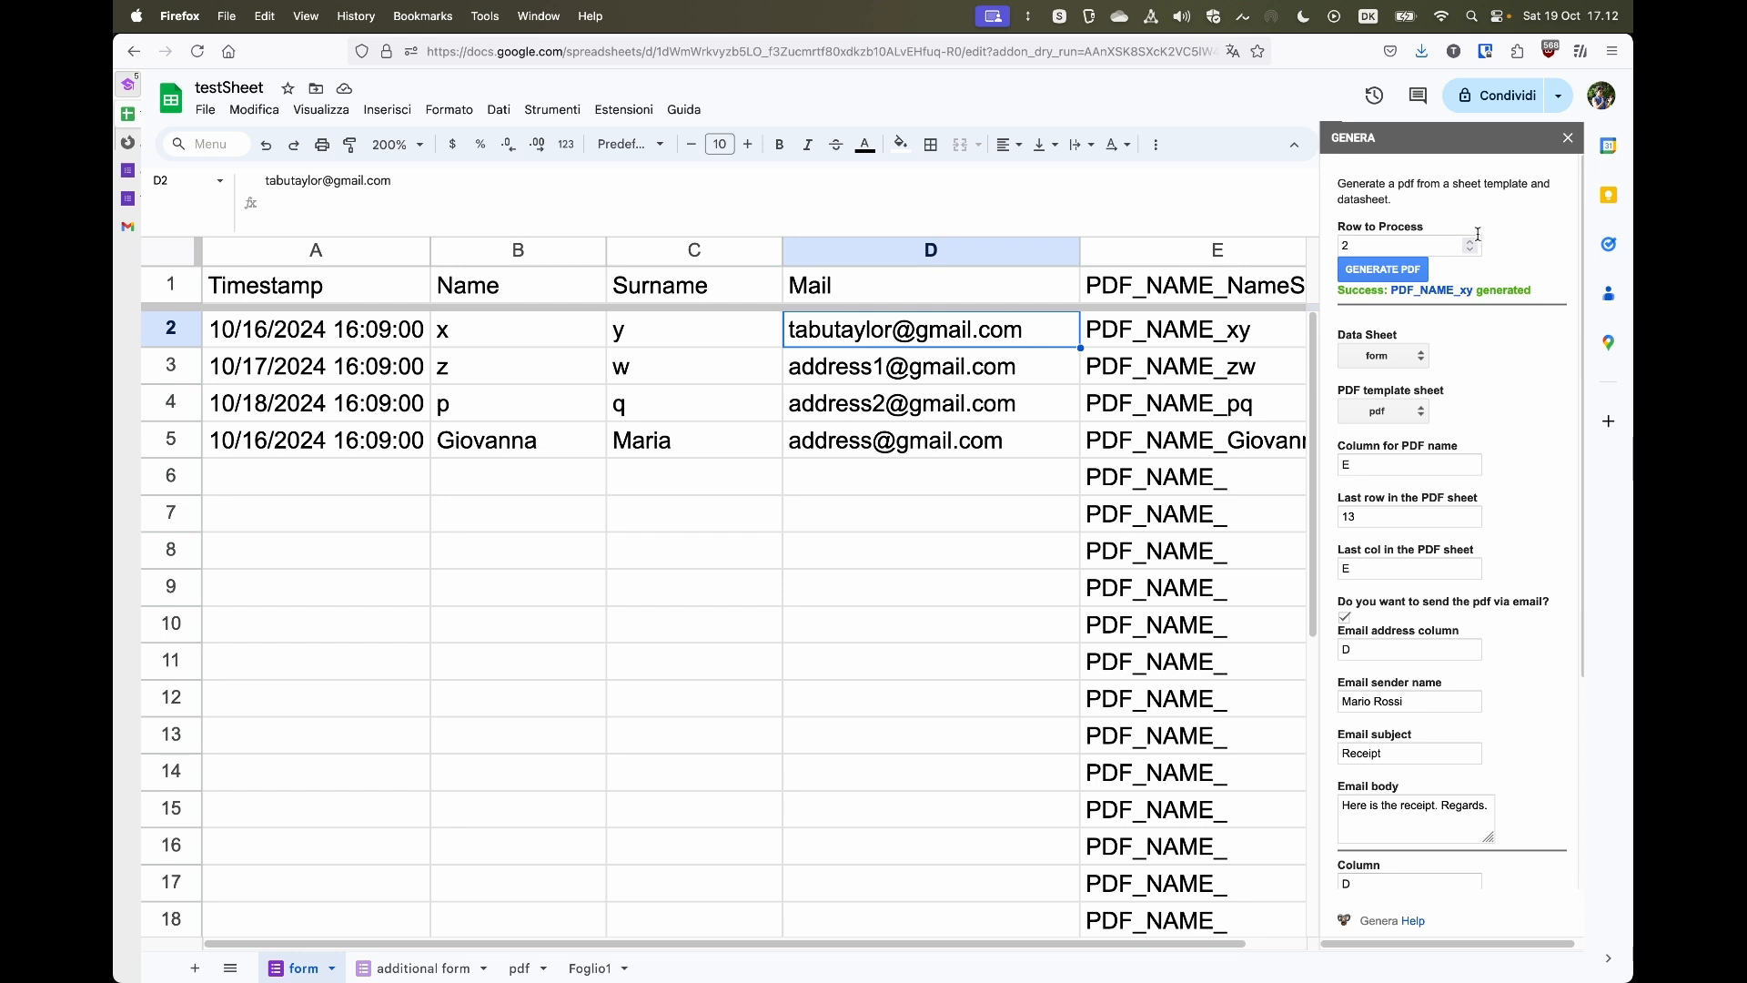
left_click(1392, 273)
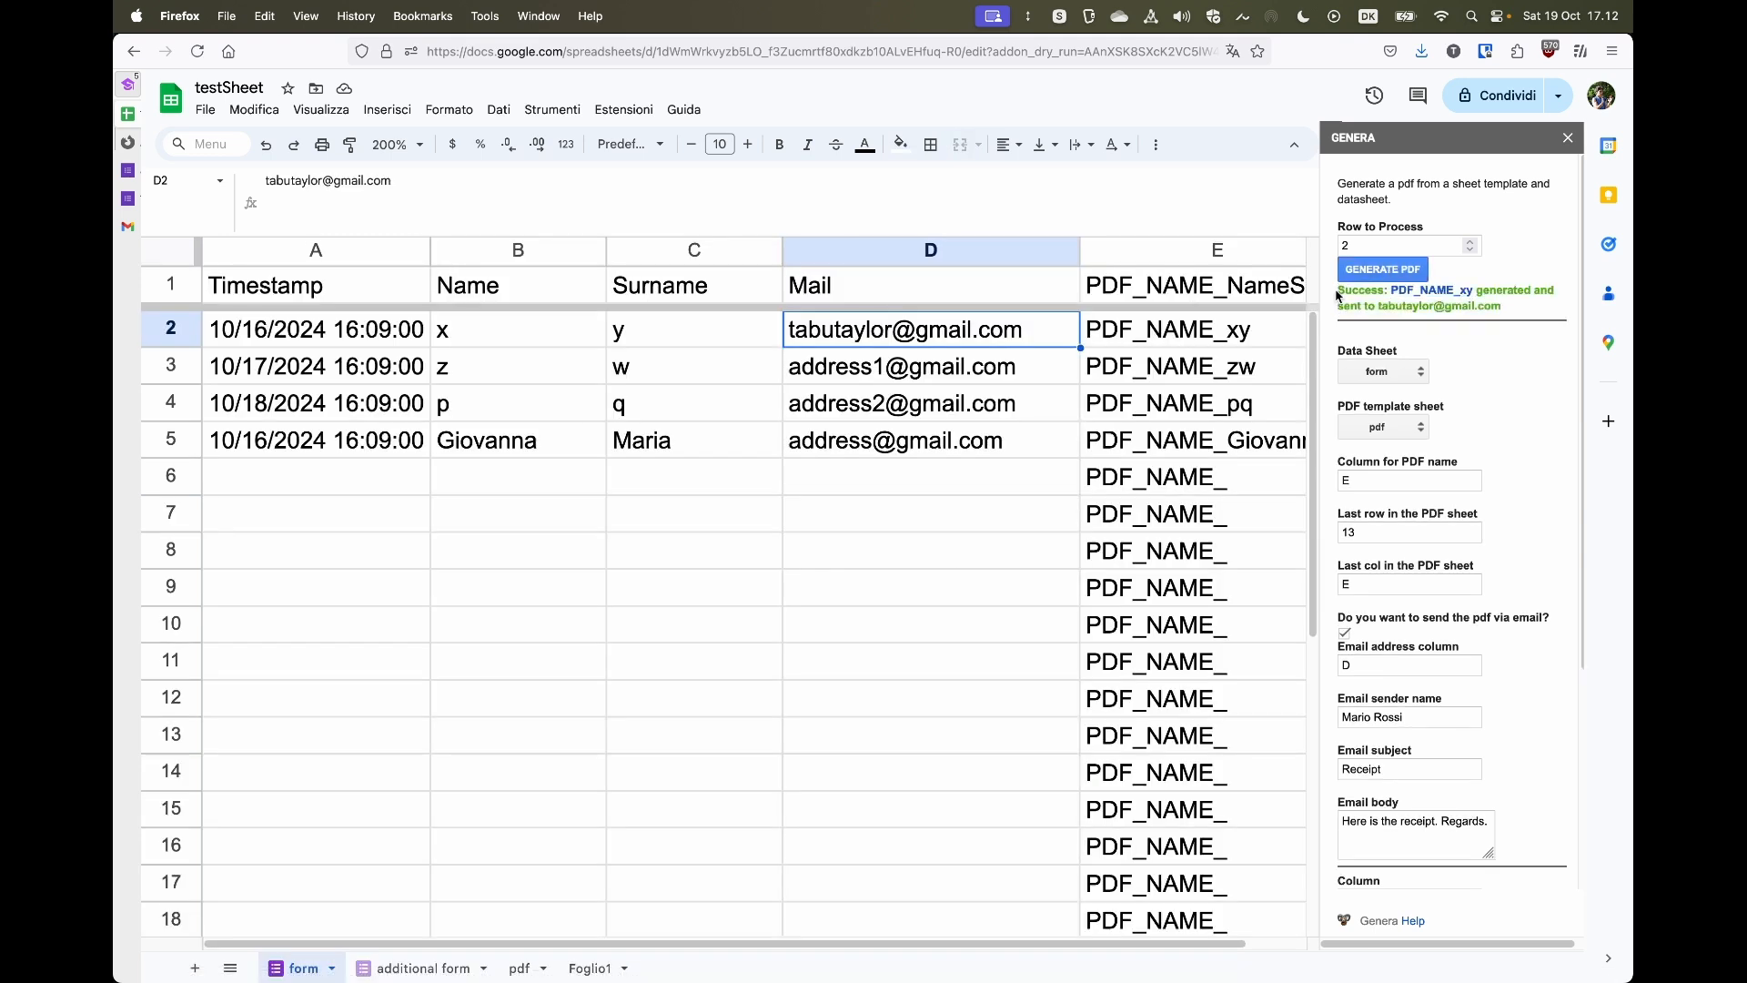
- Select the success message in the Genera sidebar and open the generated PDF_NAME_xy link
left_click_drag(1337, 295, 1527, 311)
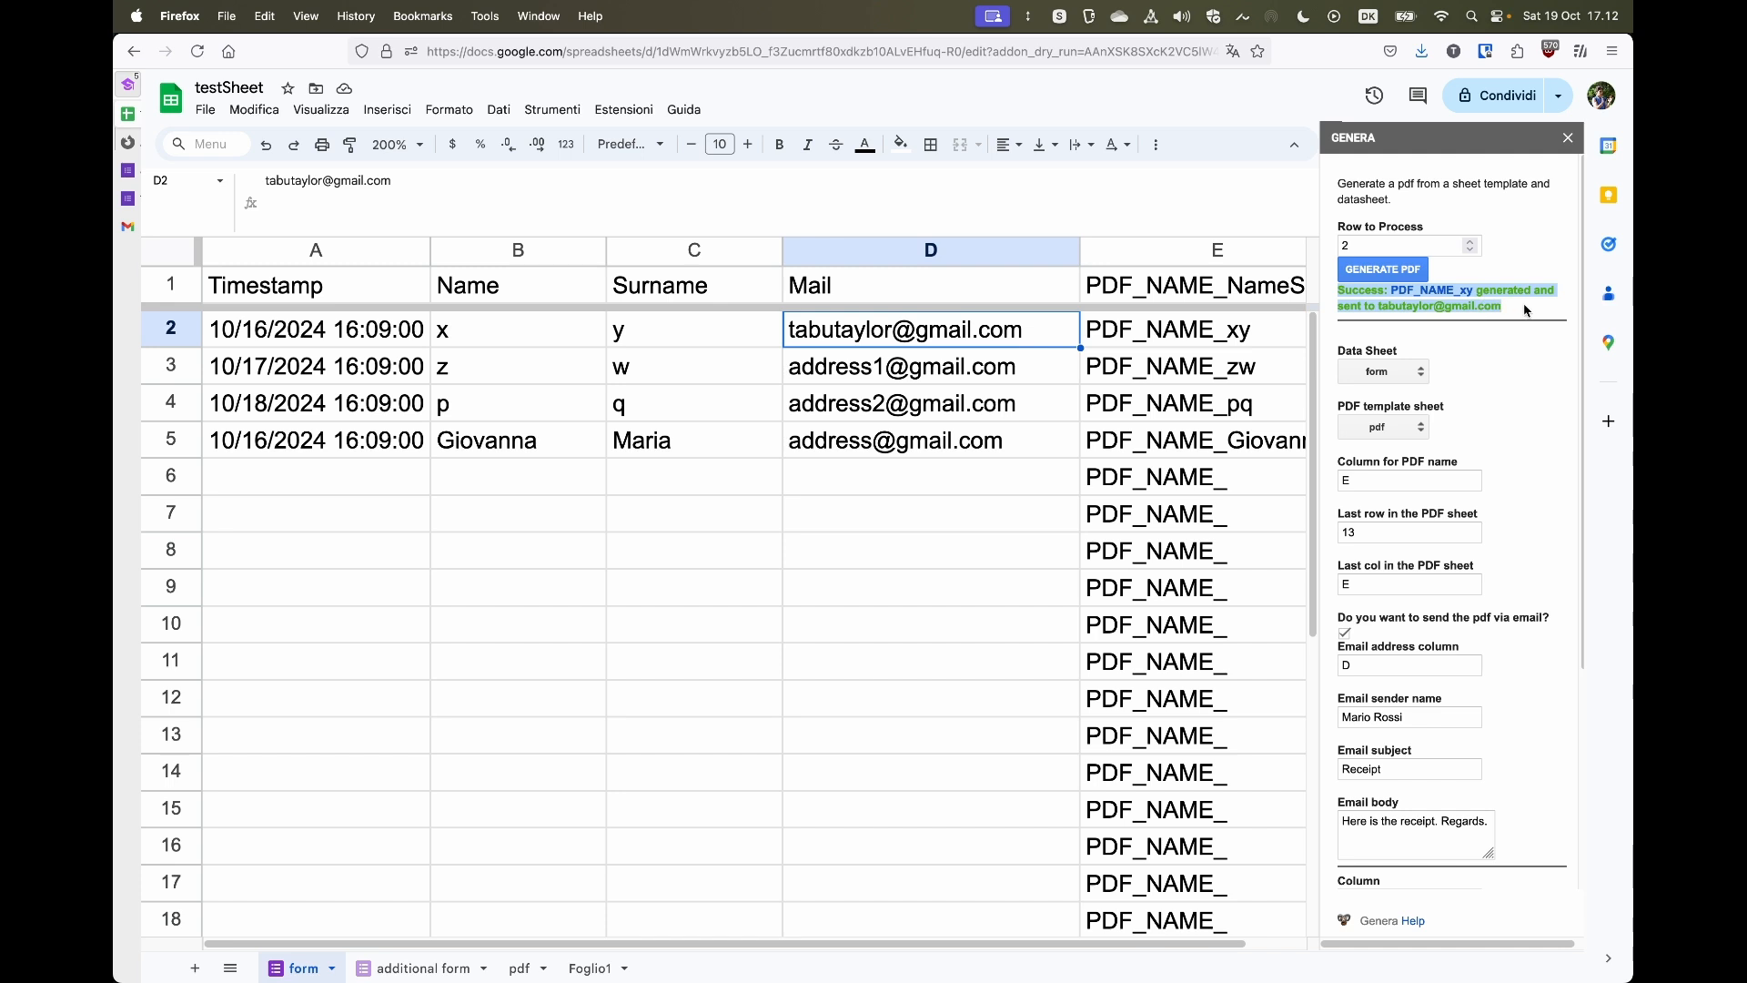
left_click(1527, 311)
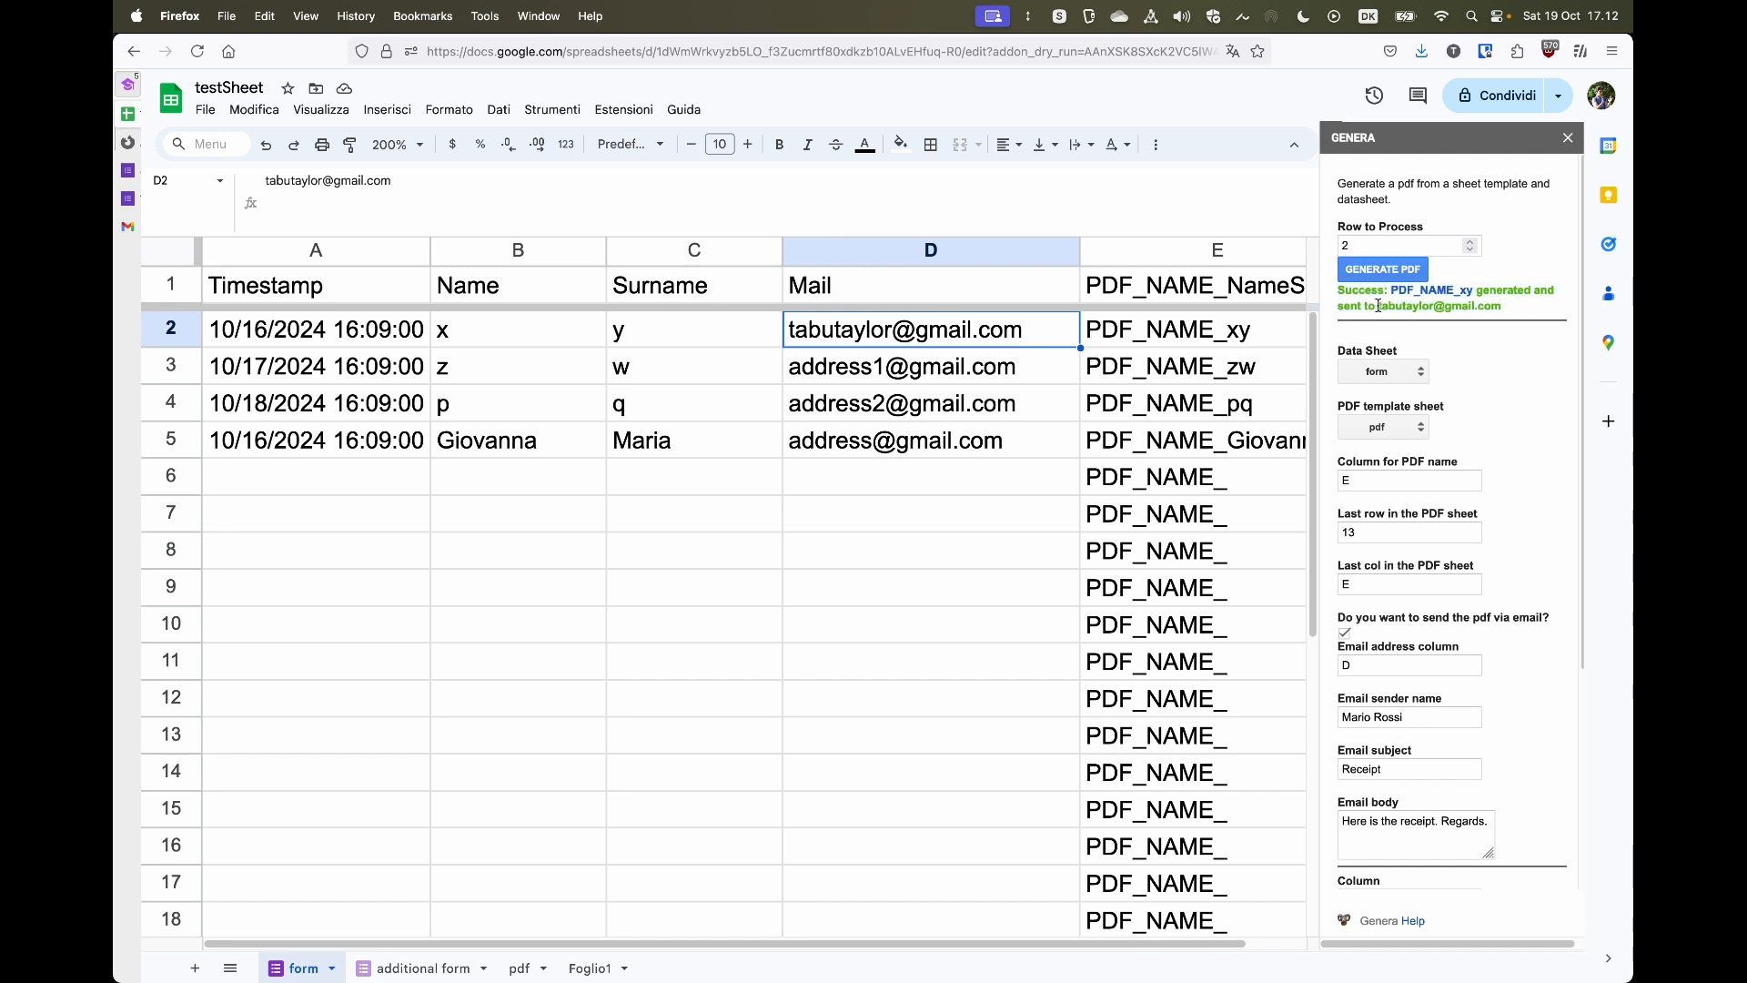
left_click_drag(1376, 307, 1499, 306)
left_click(1528, 314)
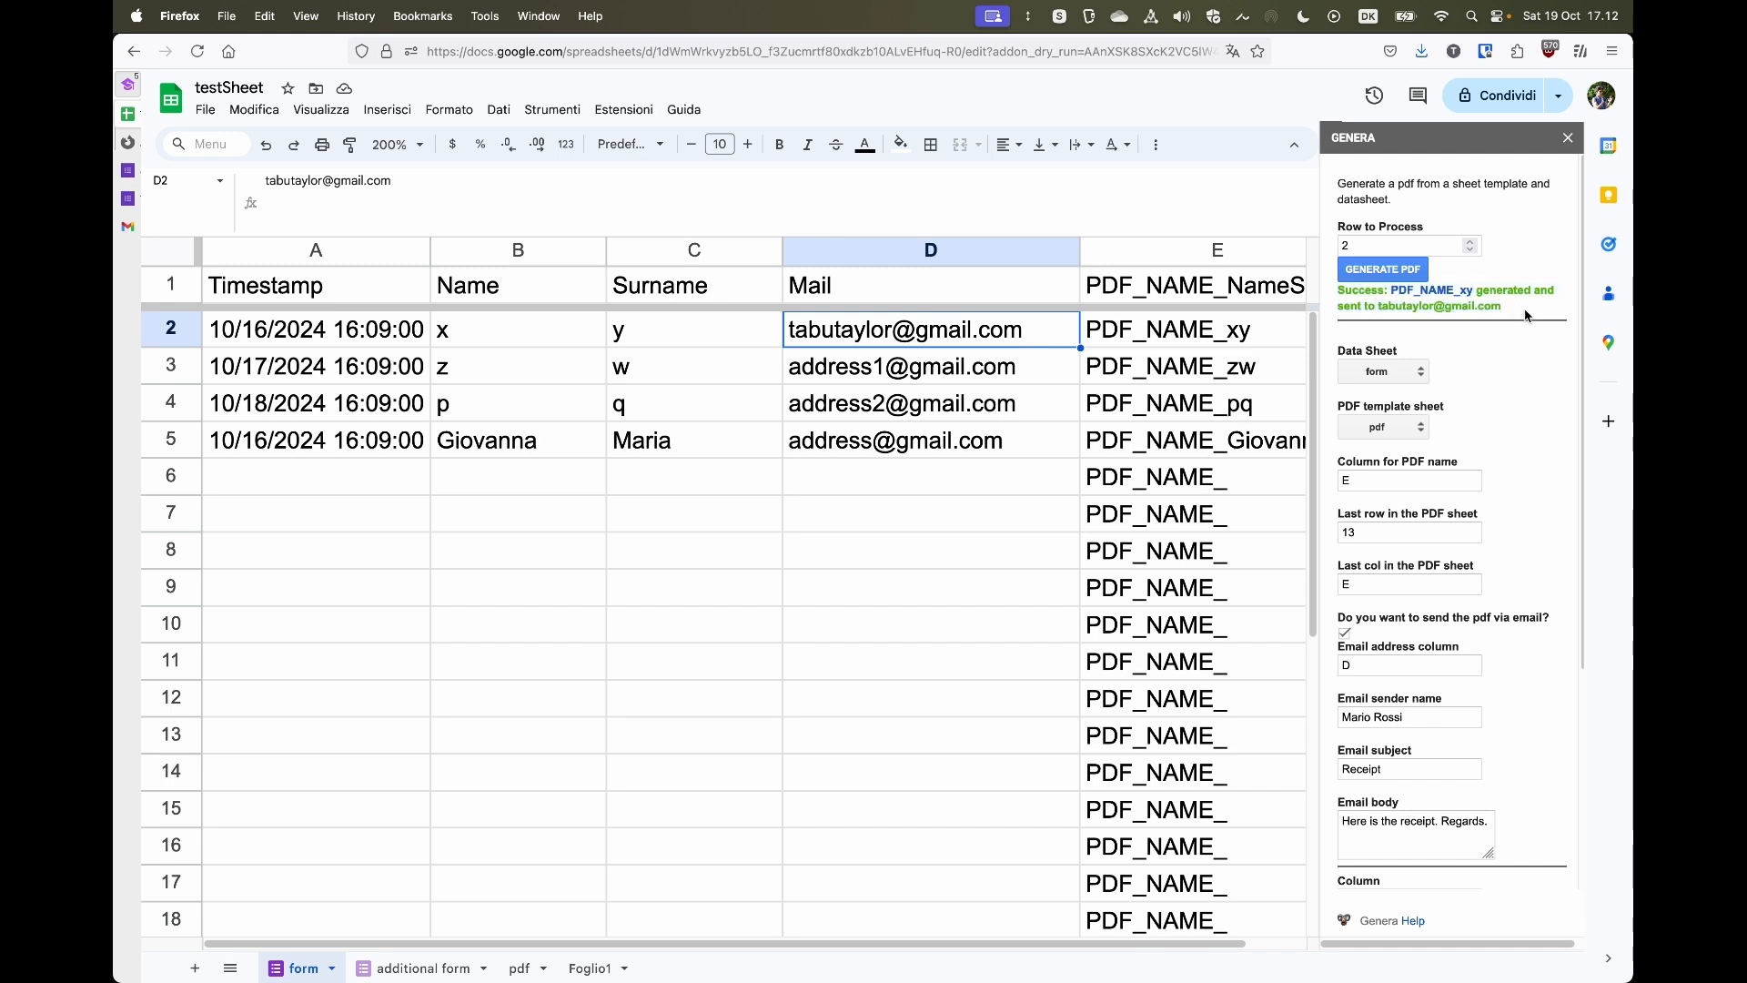
left_click(1437, 292)
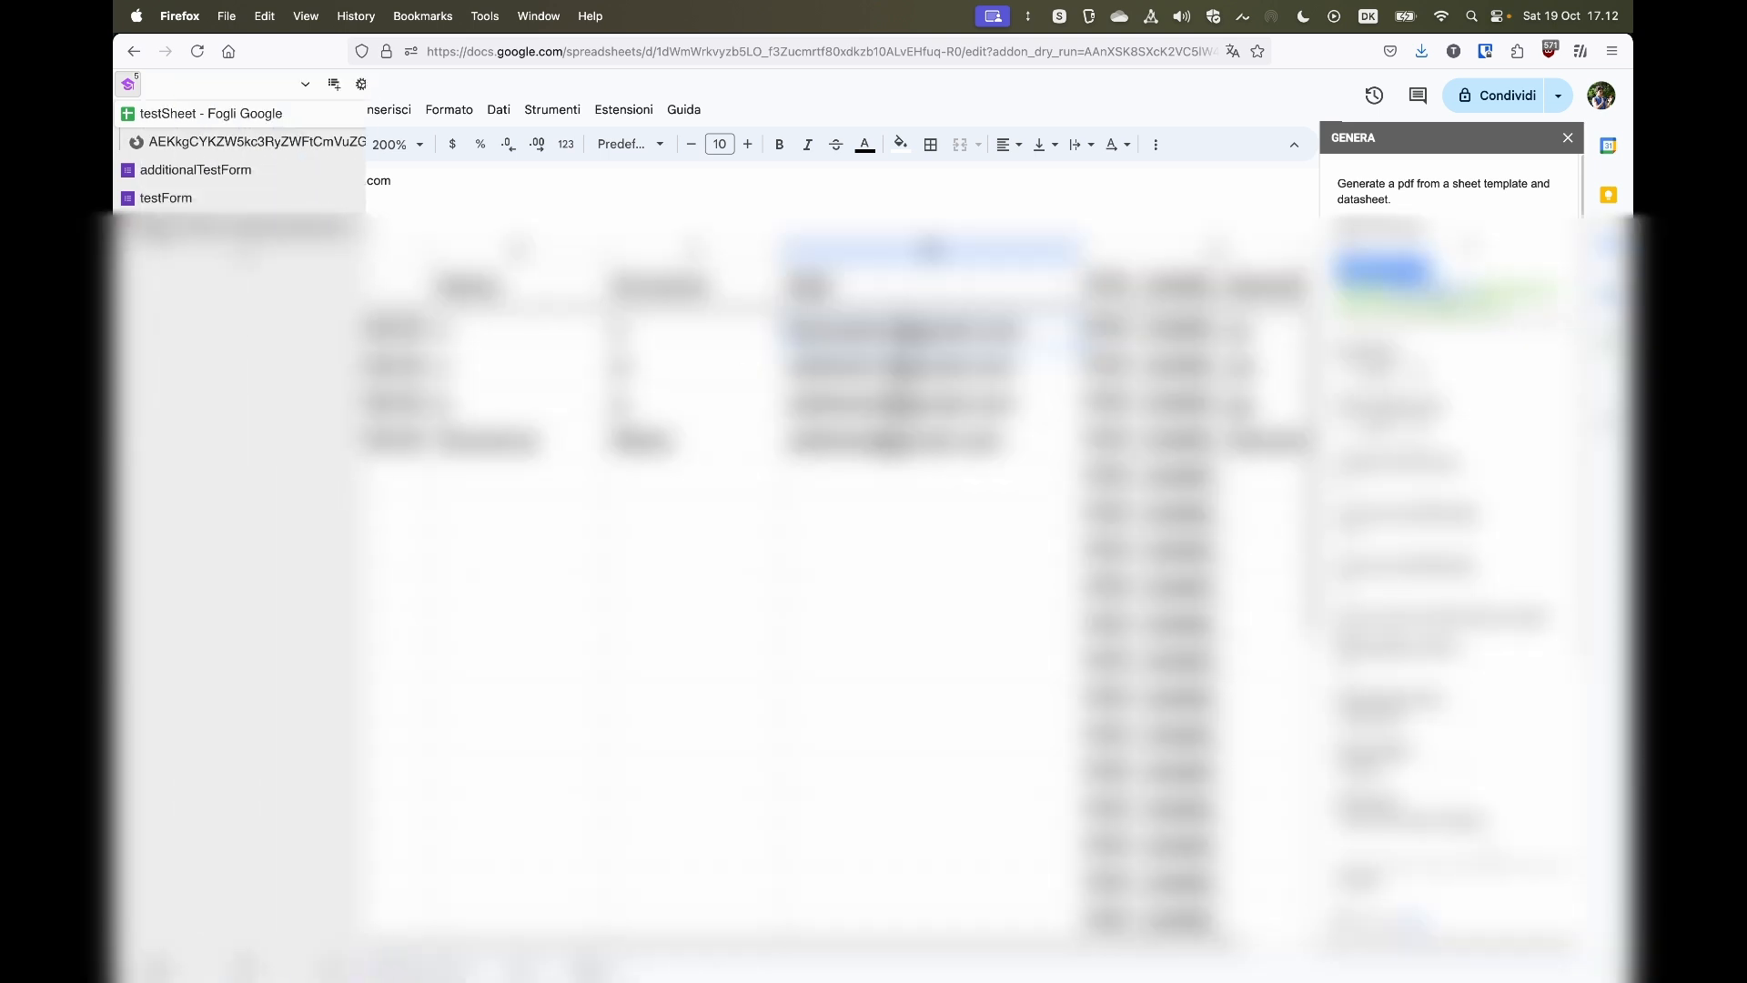
- Check the Receipt email received in the Gmail inbox and its PDF attachment, then return to the spreadsheet
left_click(161, 234)
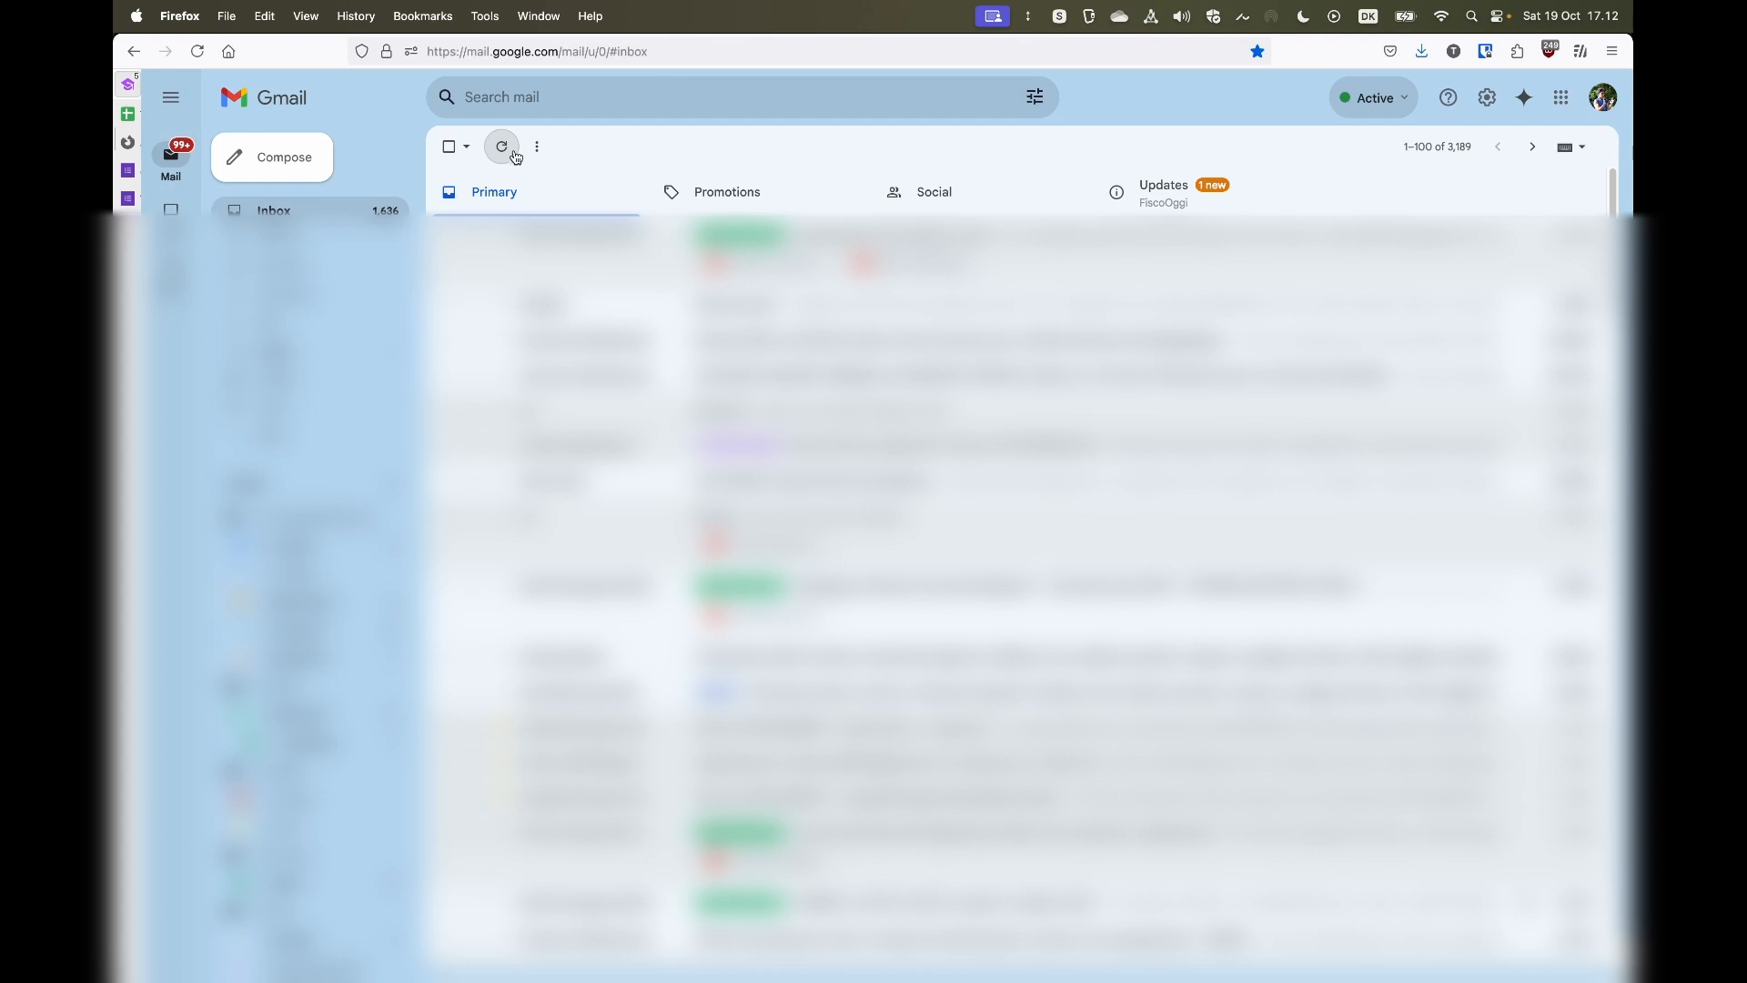
left_click(514, 150)
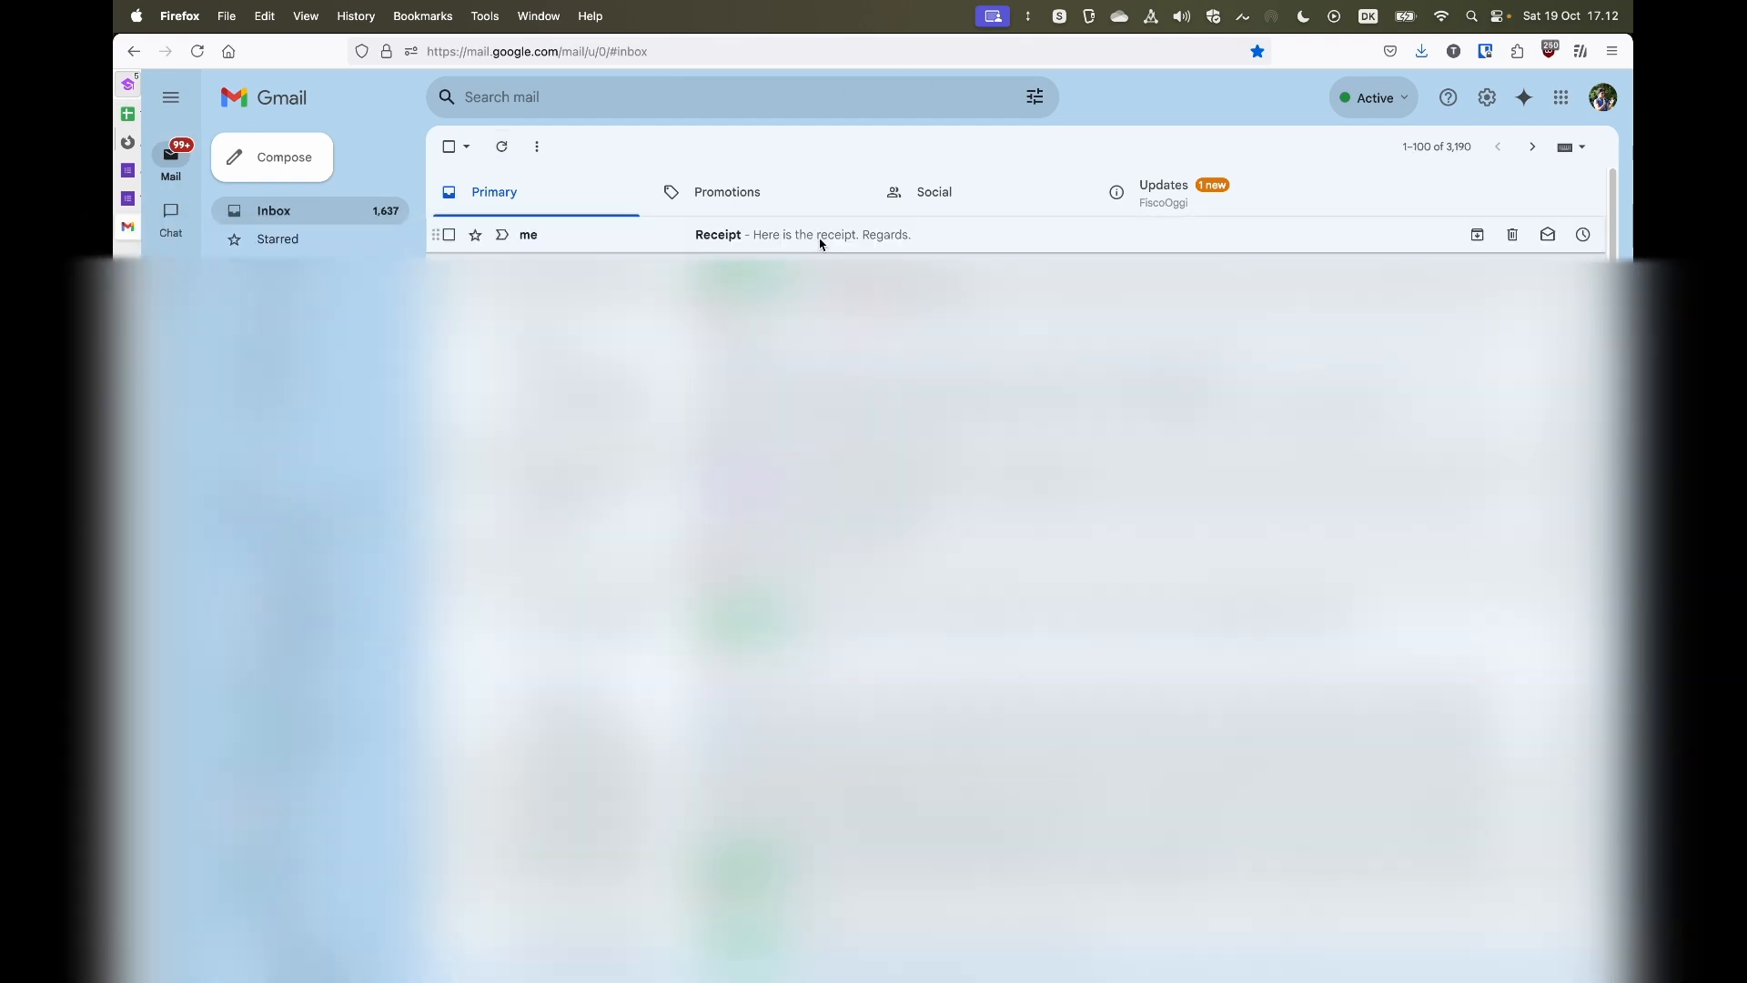
left_click(823, 239)
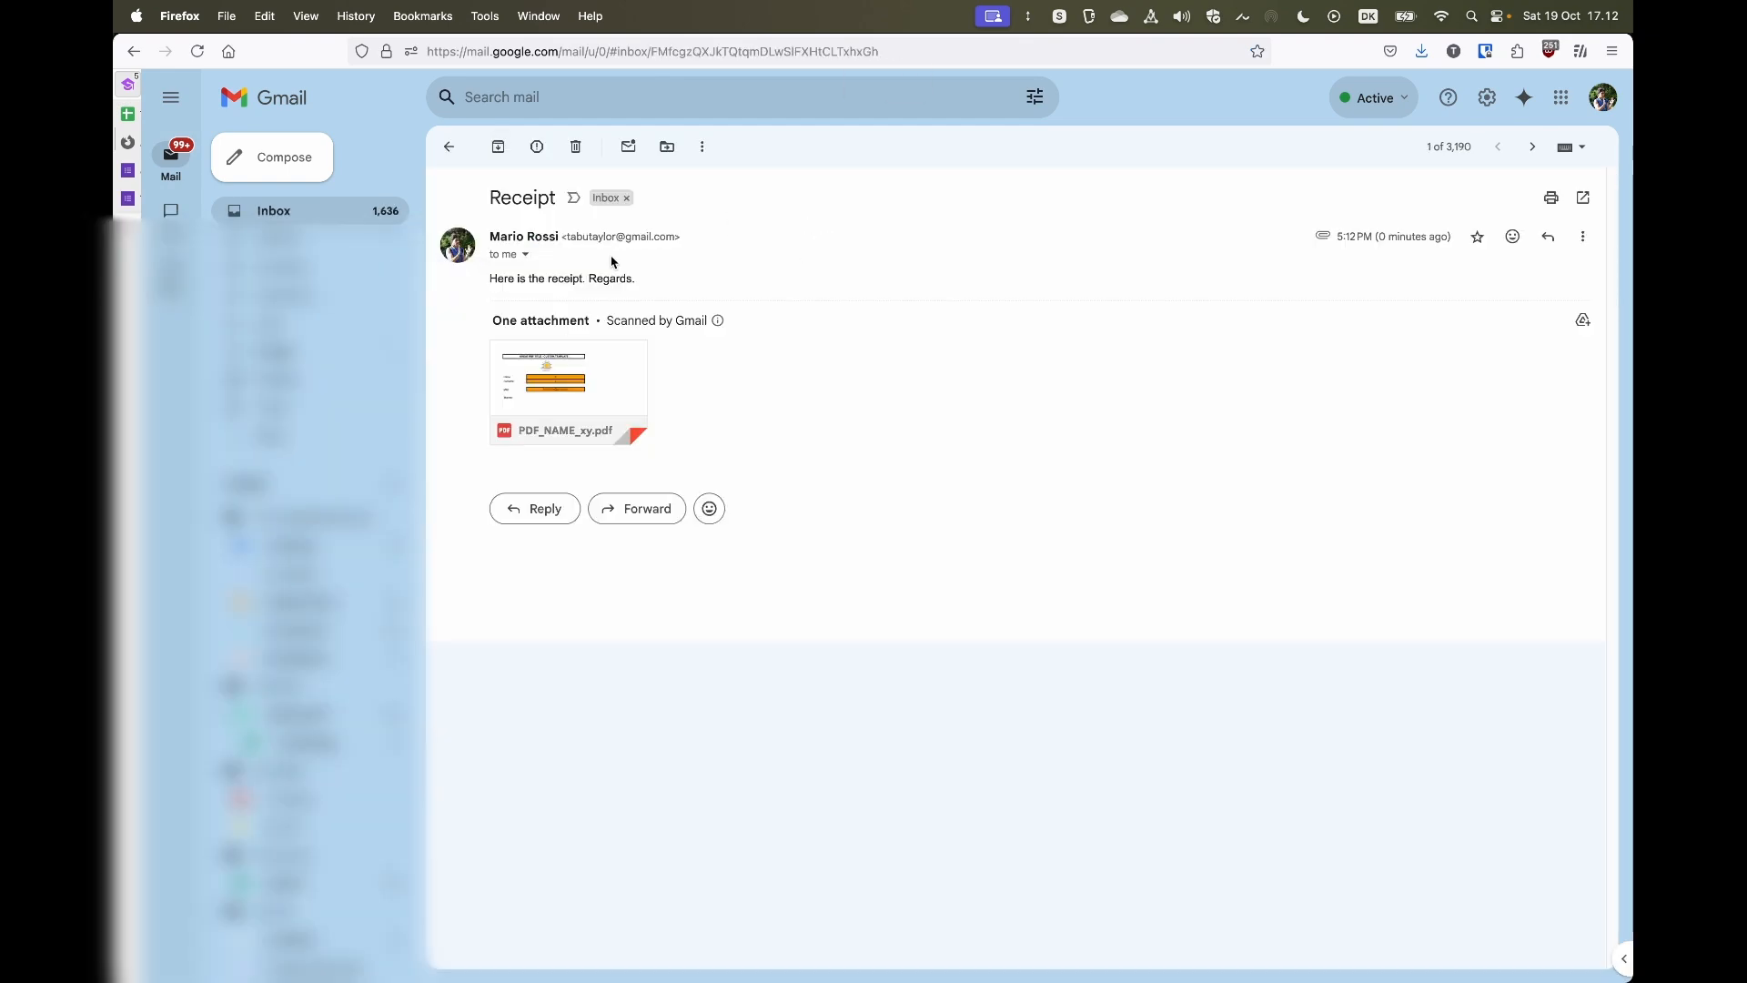
left_click(606, 385)
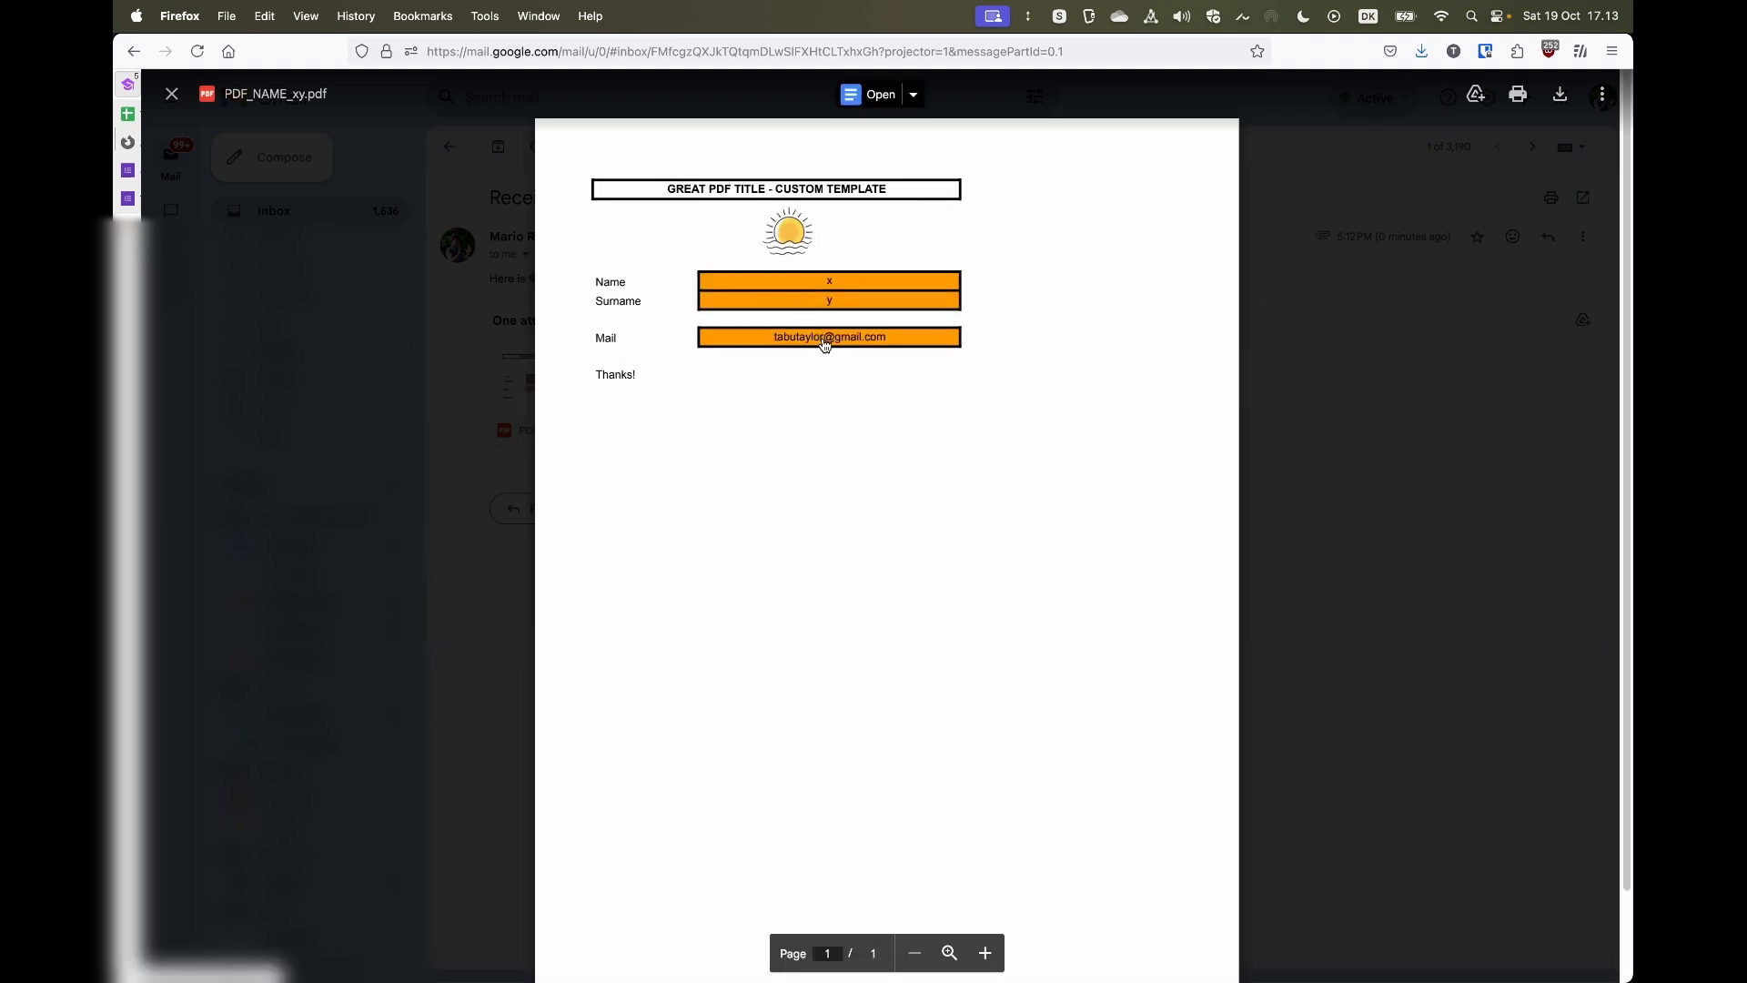
left_click(489, 378)
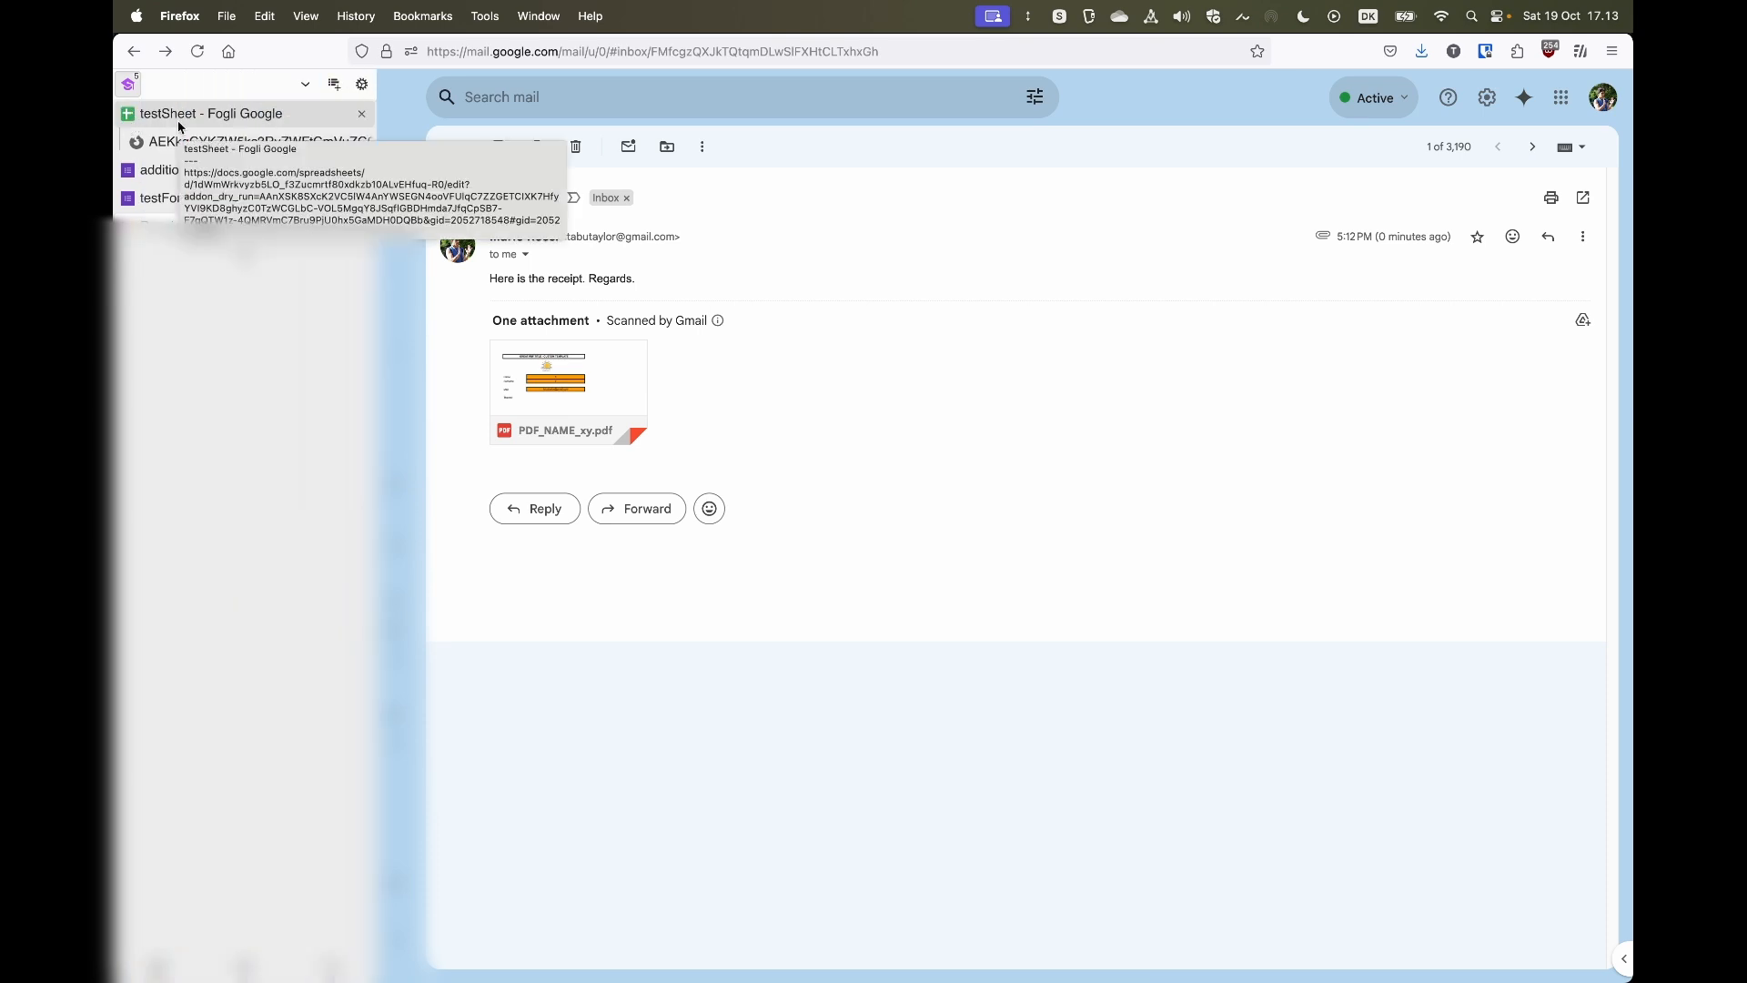
left_click(164, 114)
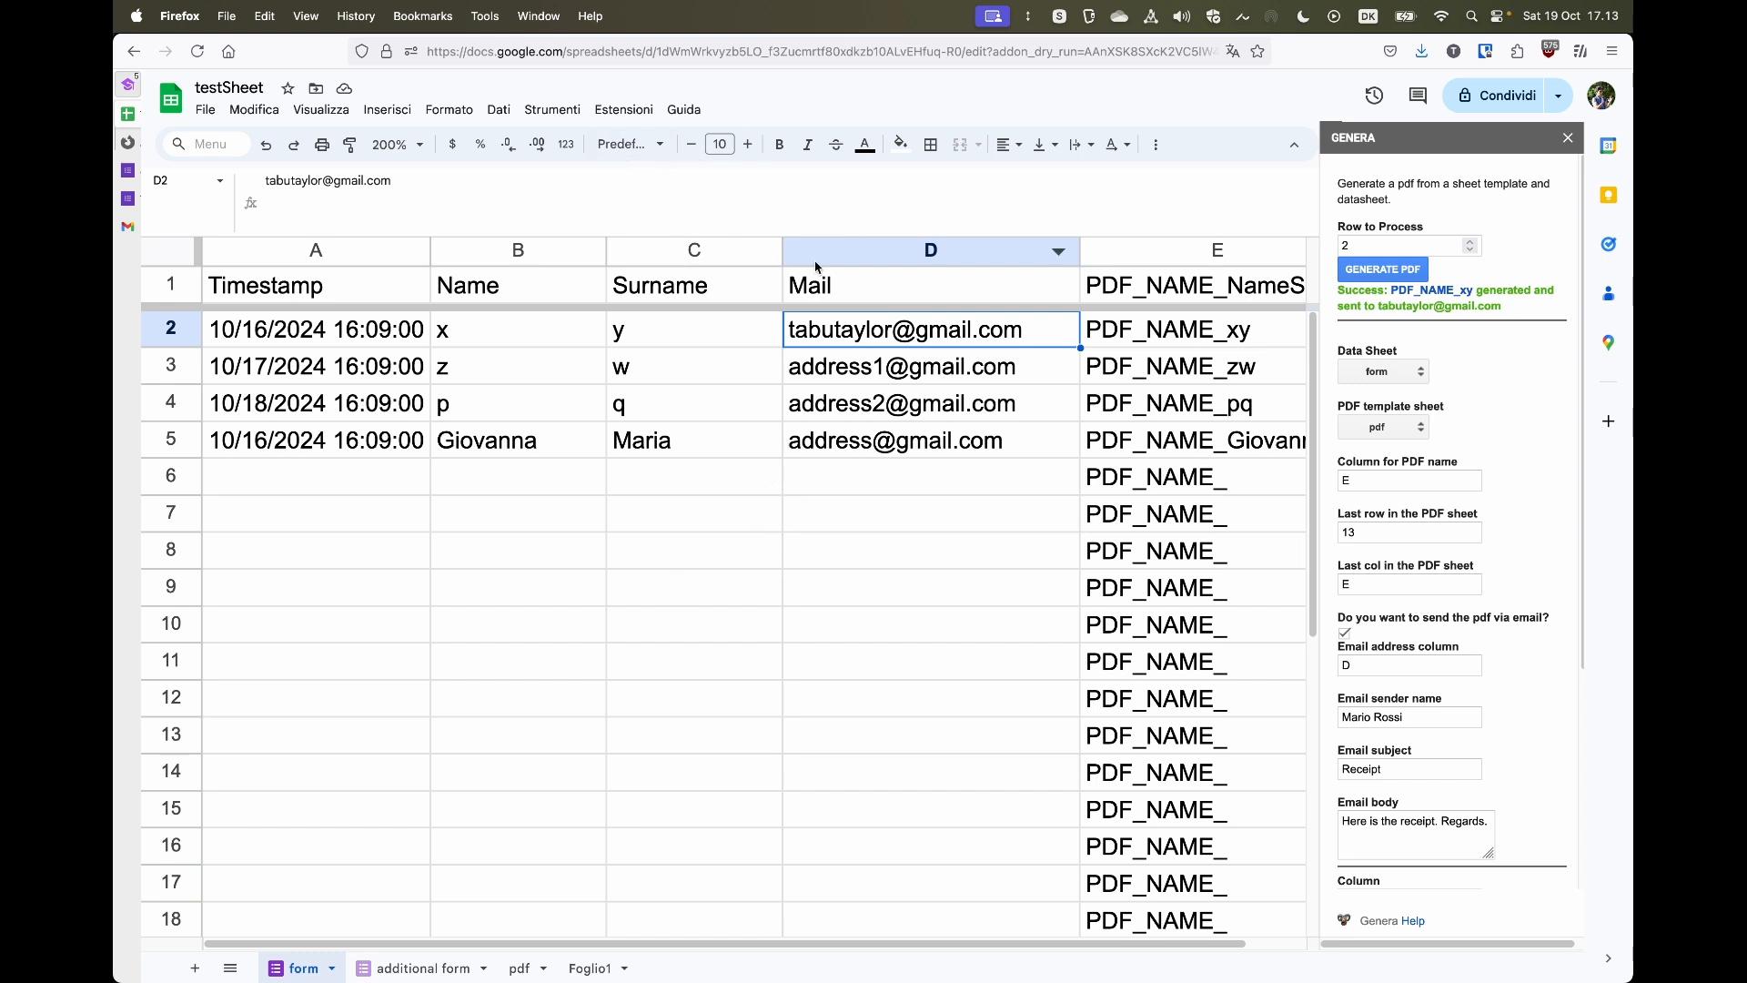
left_click(624, 113)
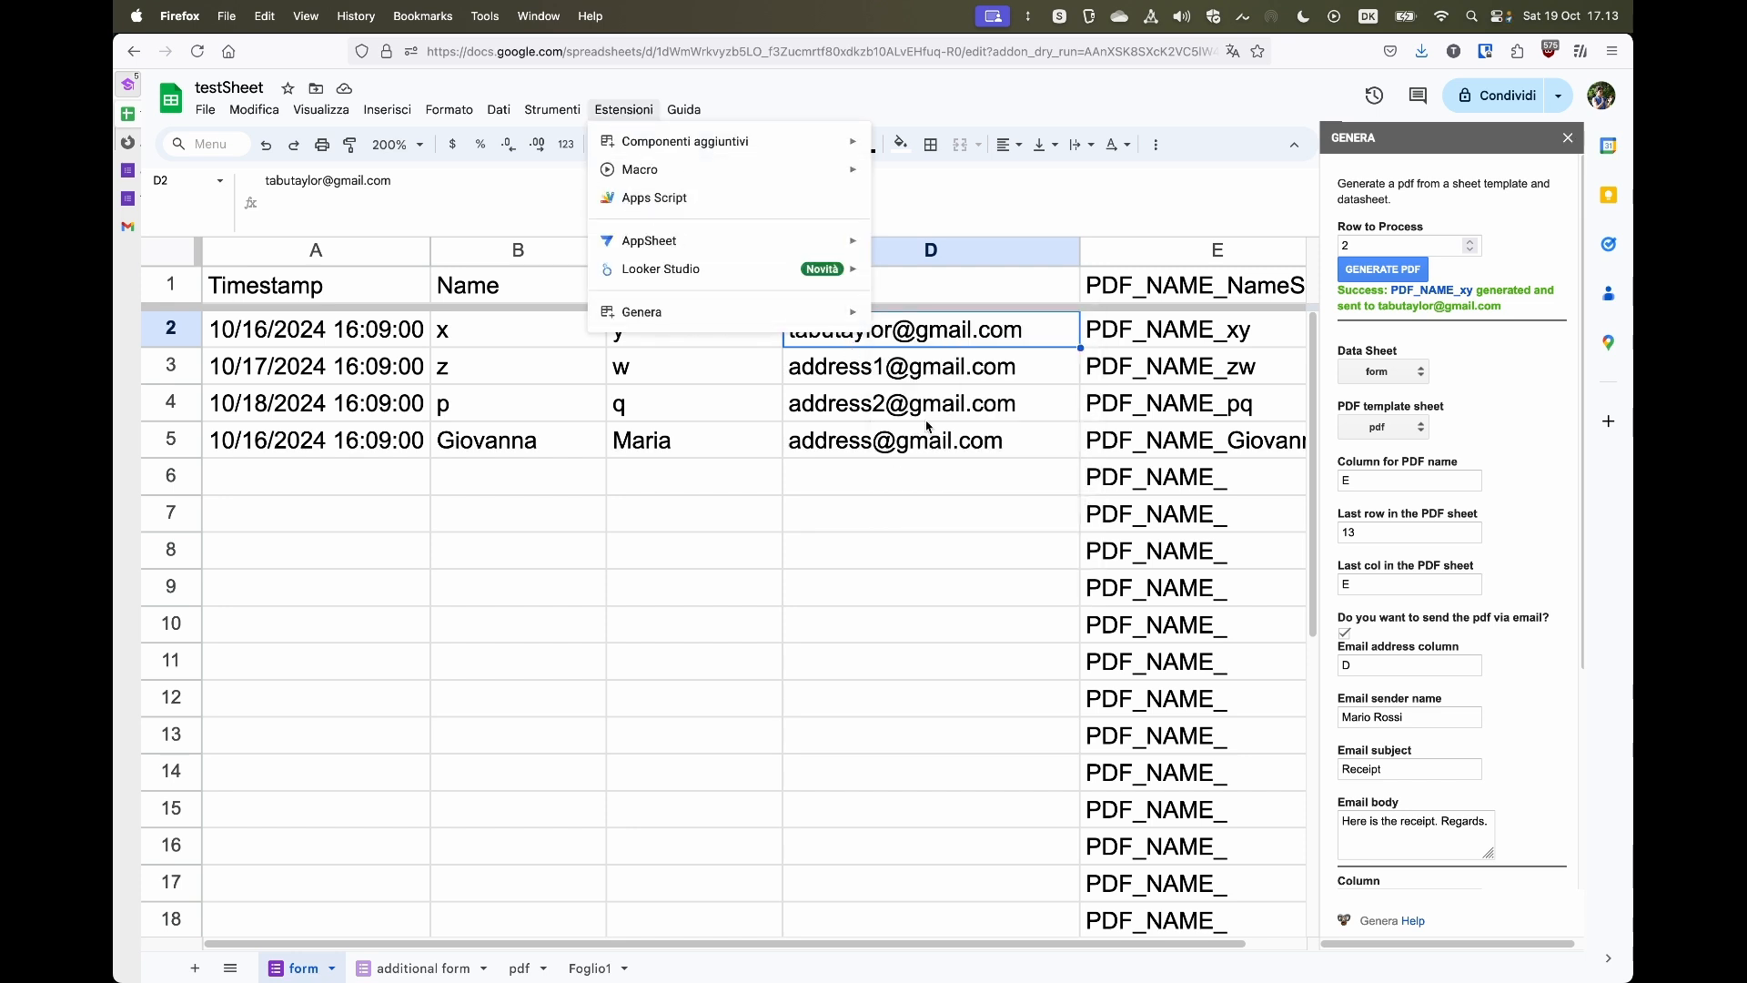
left_click(706, 513)
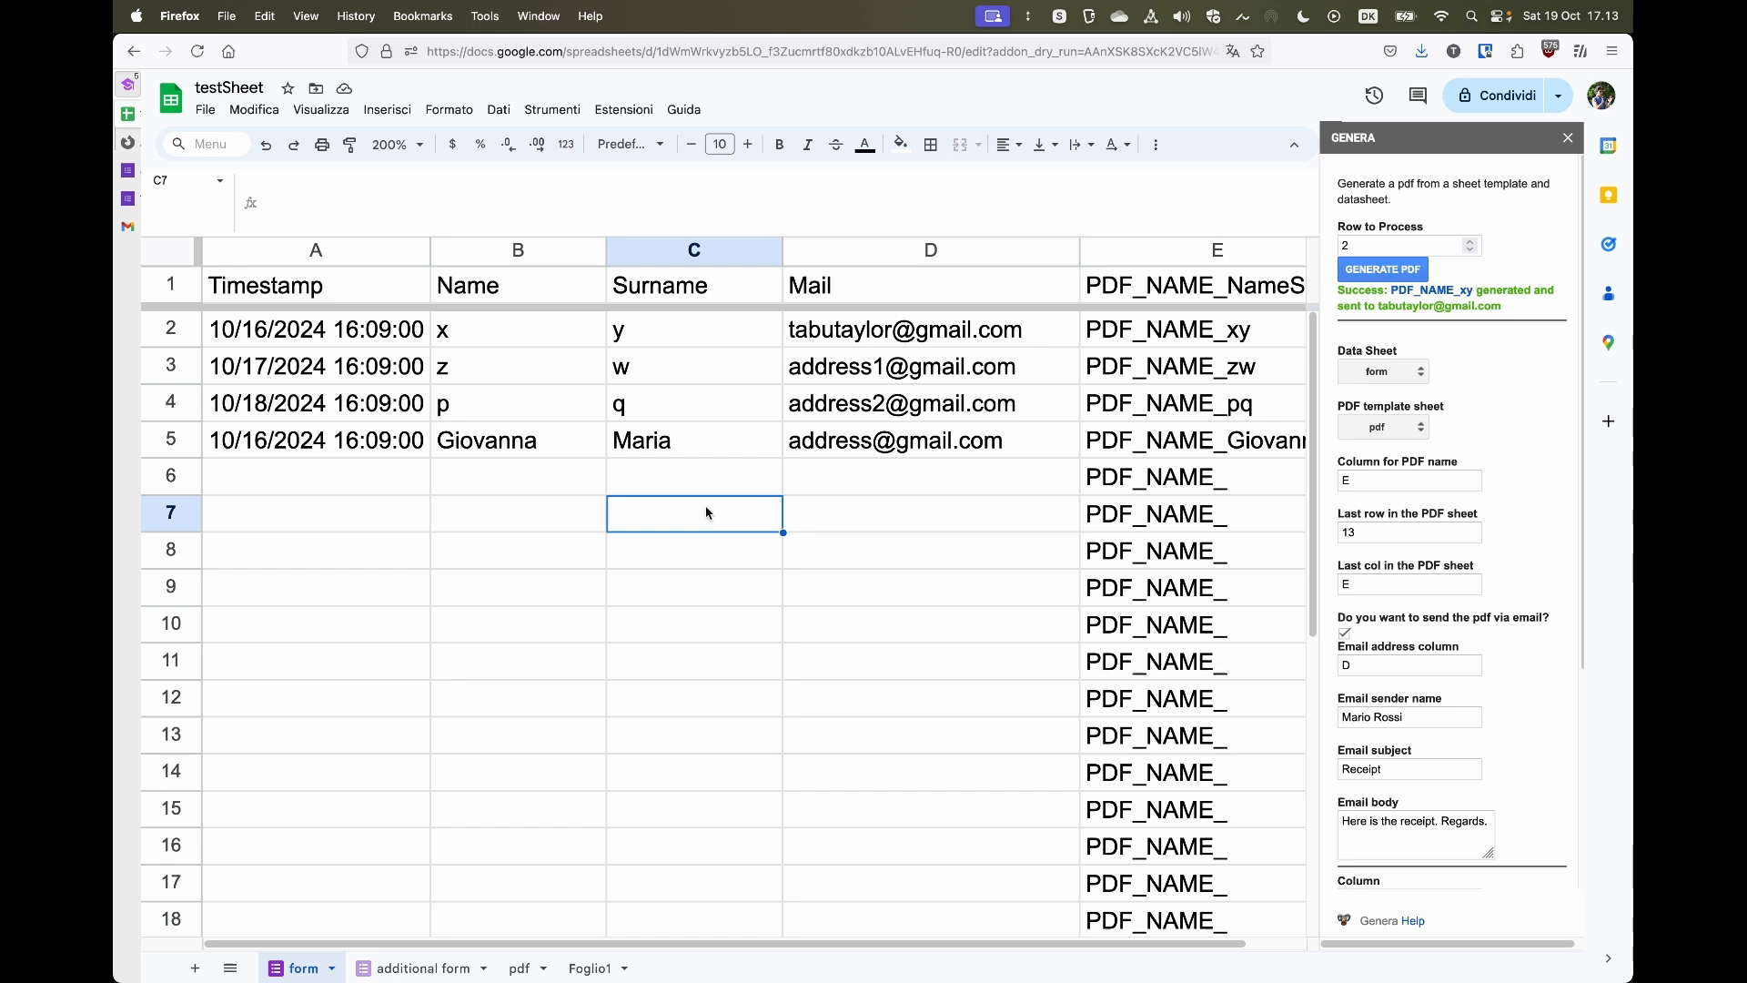
- Append a second e-mail address to cell D2, separated by a comma
left_click(1034, 342)
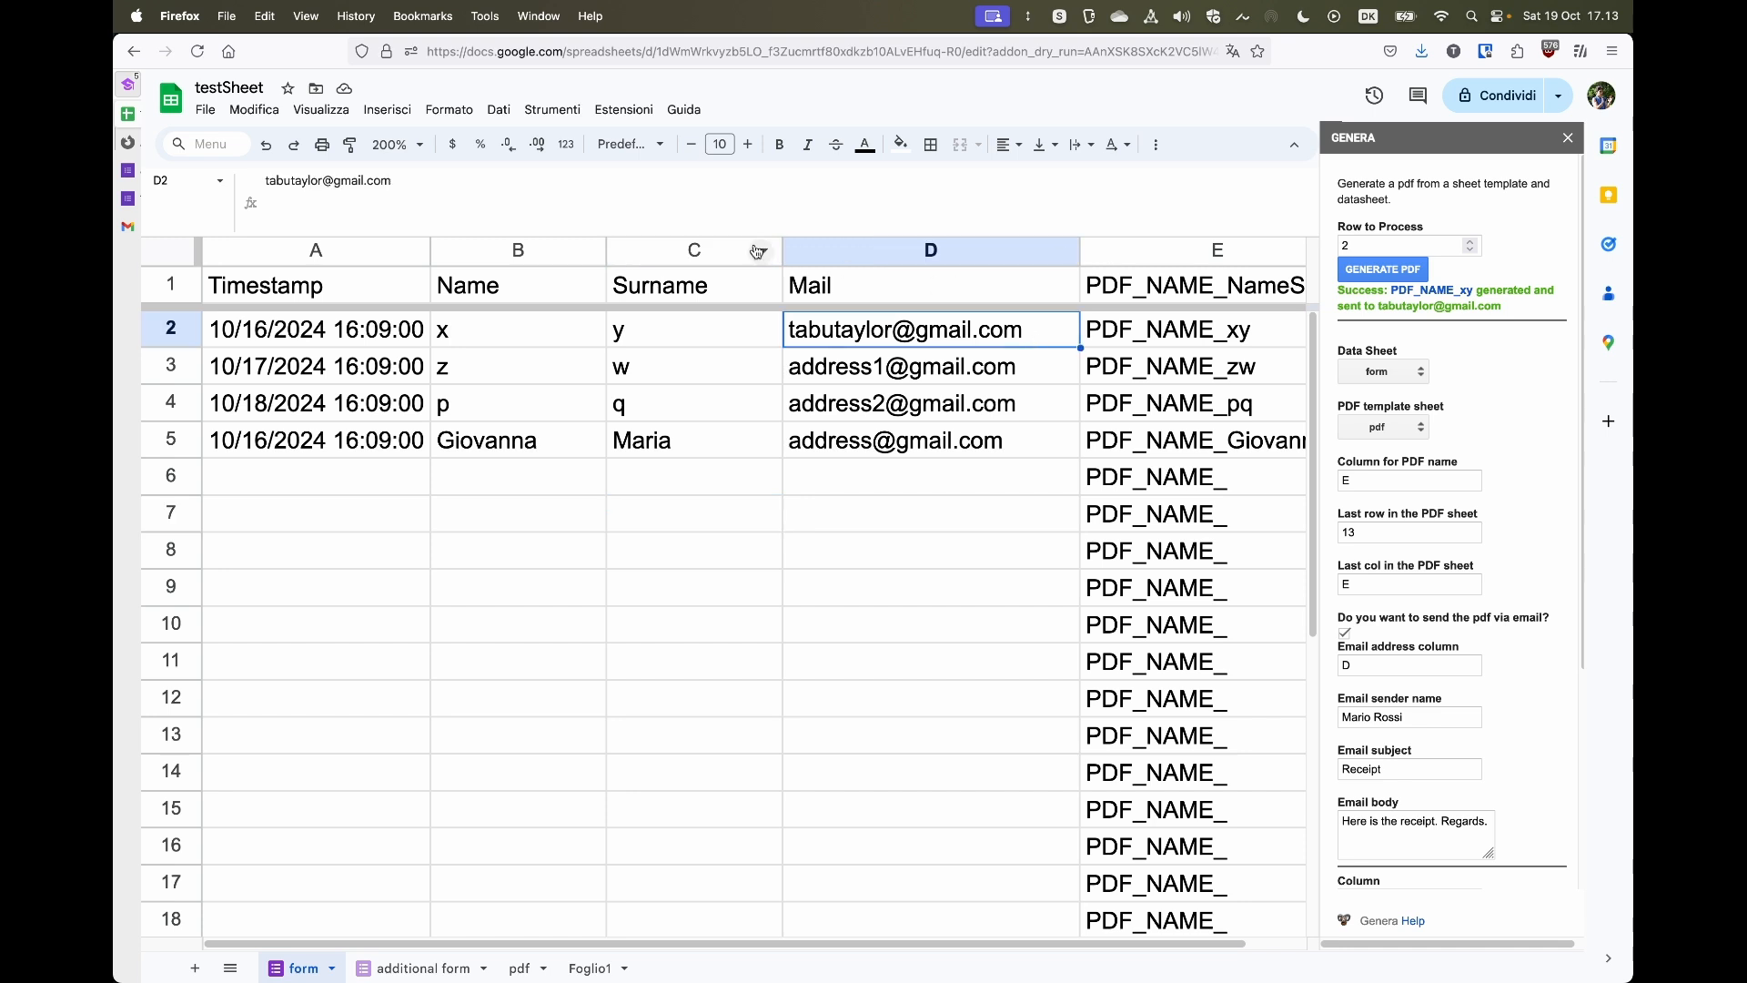
left_click(695, 197)
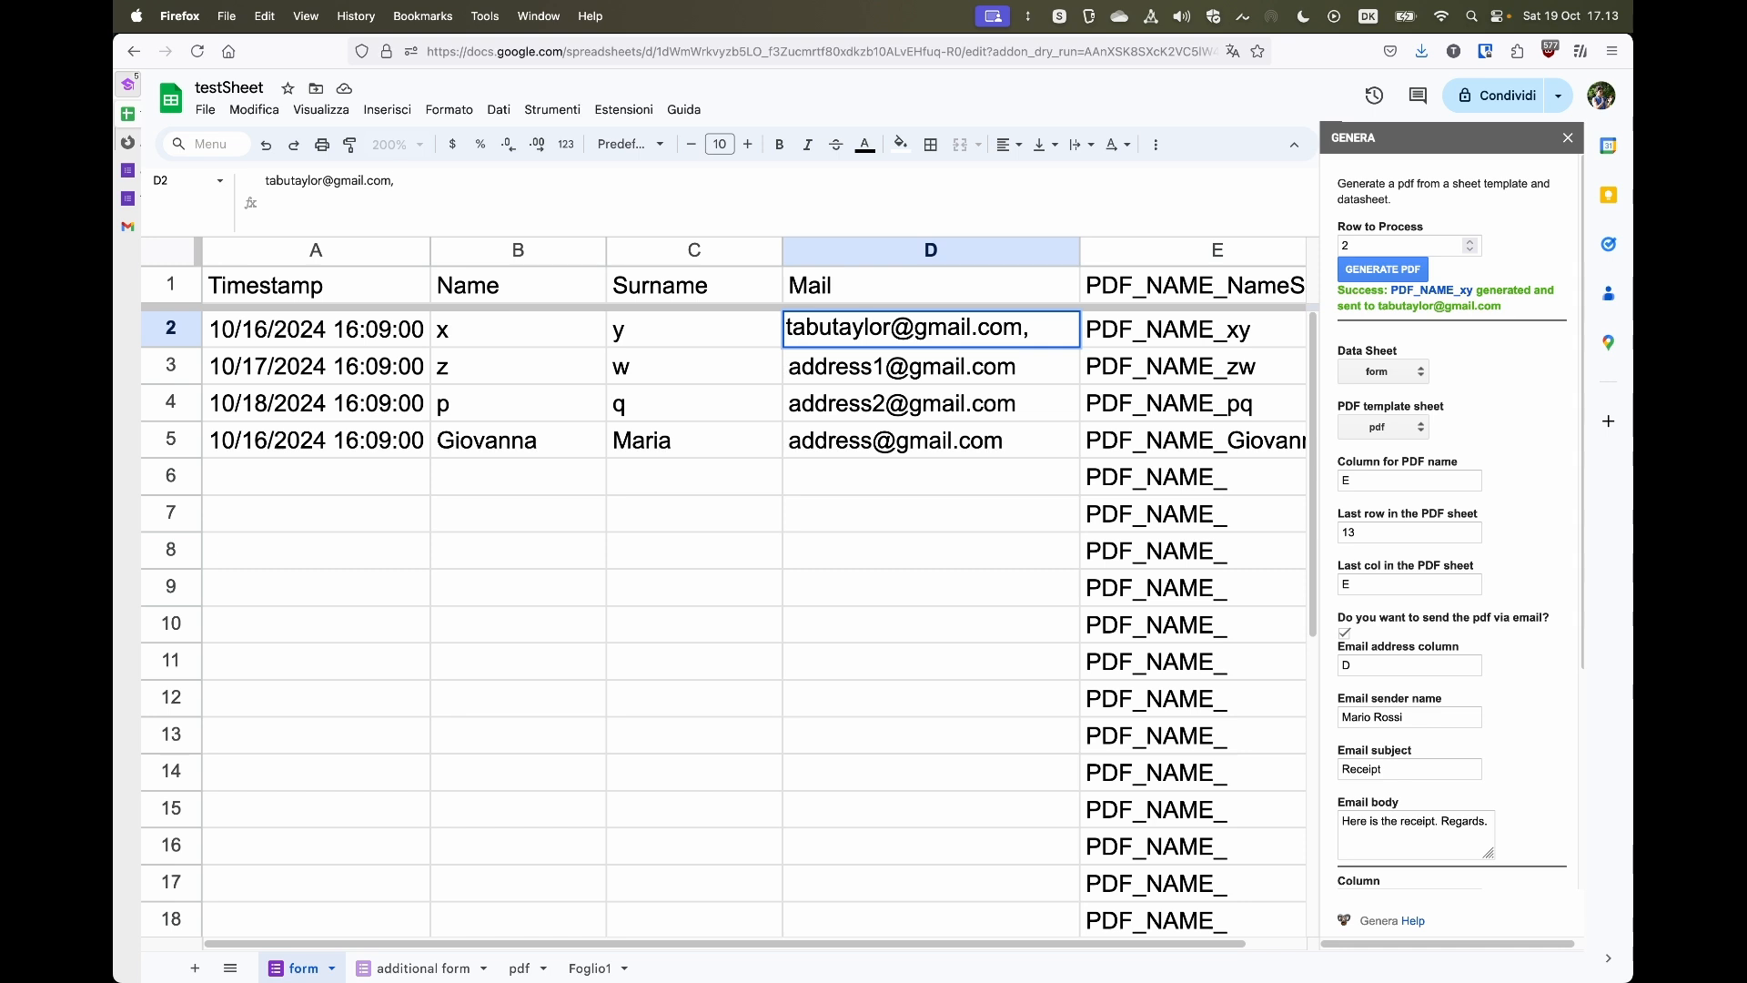
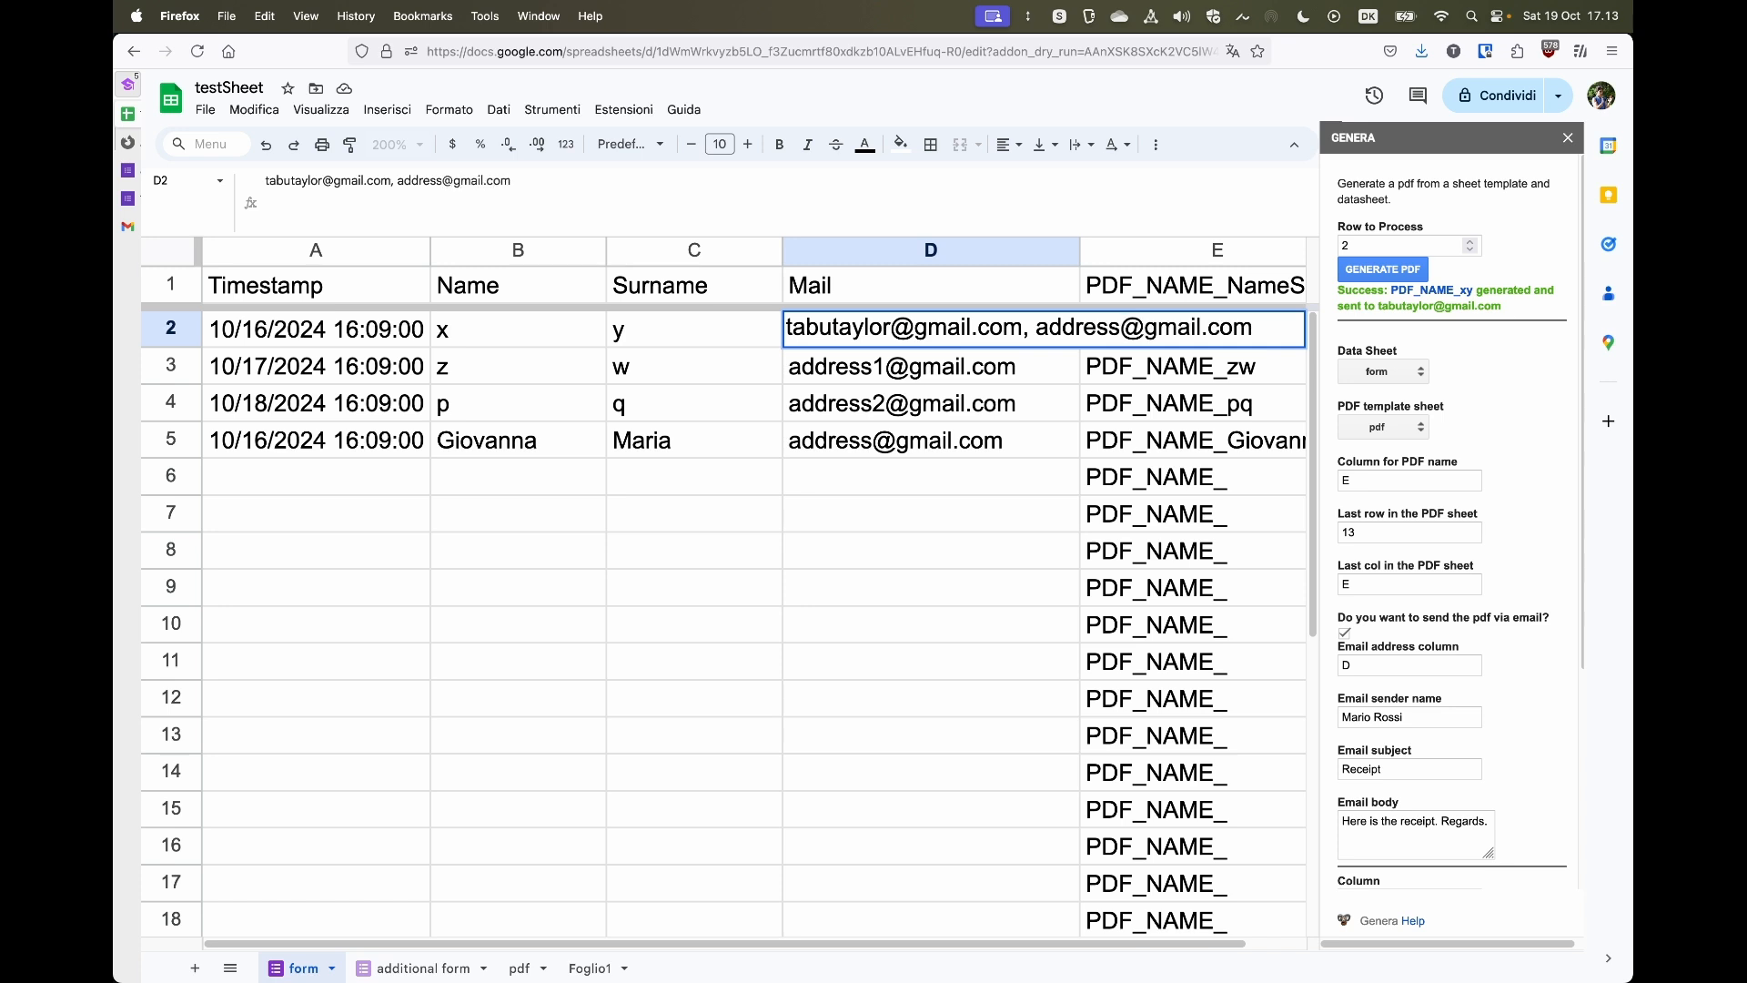
left_click(538, 555)
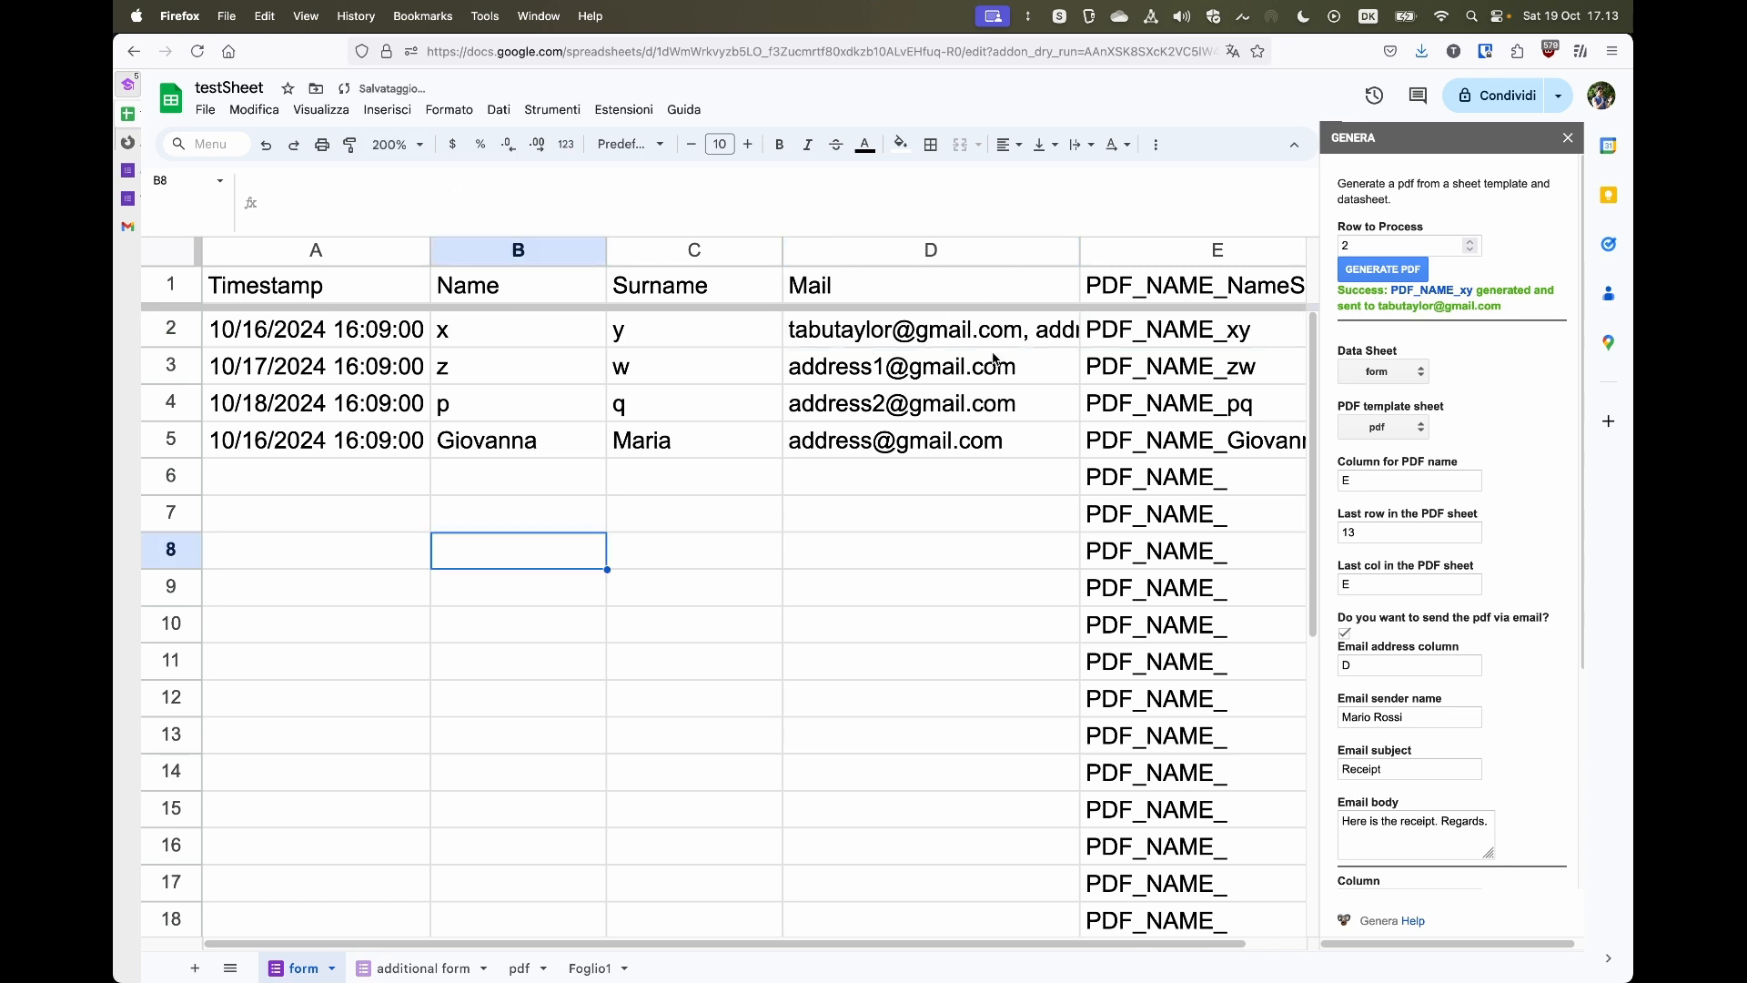
- Remove the second e-mail address from cell D2
left_click(895, 339)
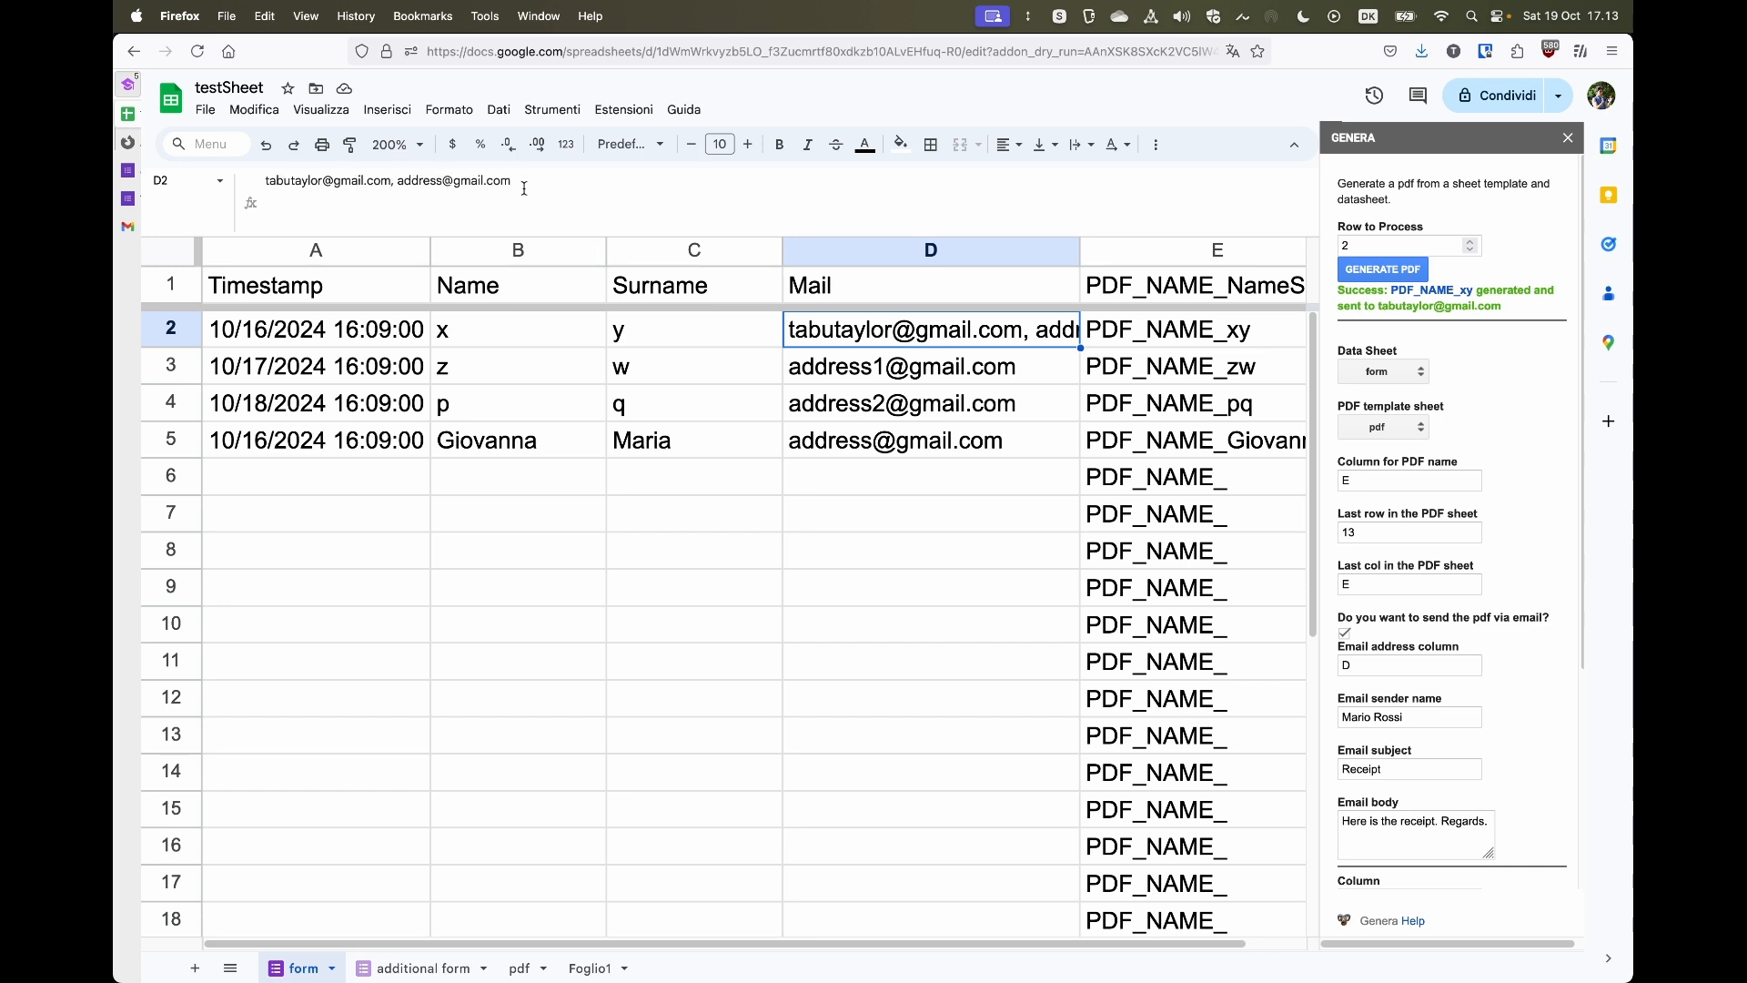
left_click_drag(524, 189, 390, 182)
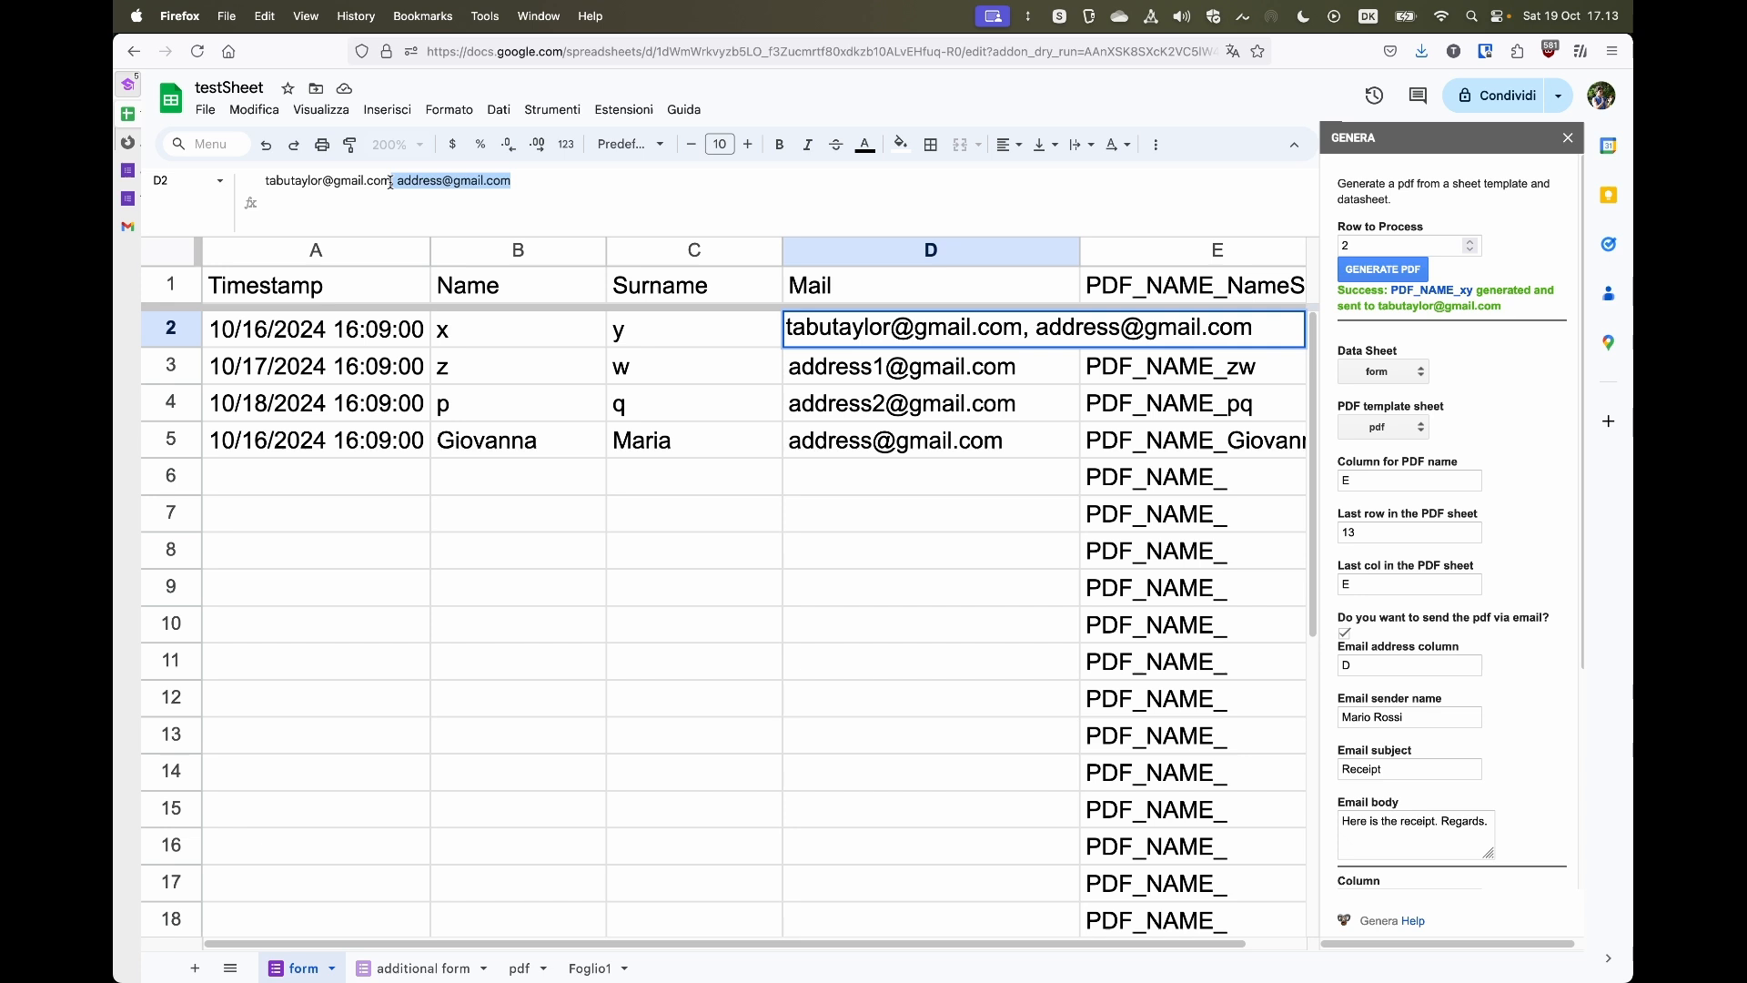
key("BackSpace")
key("Return")
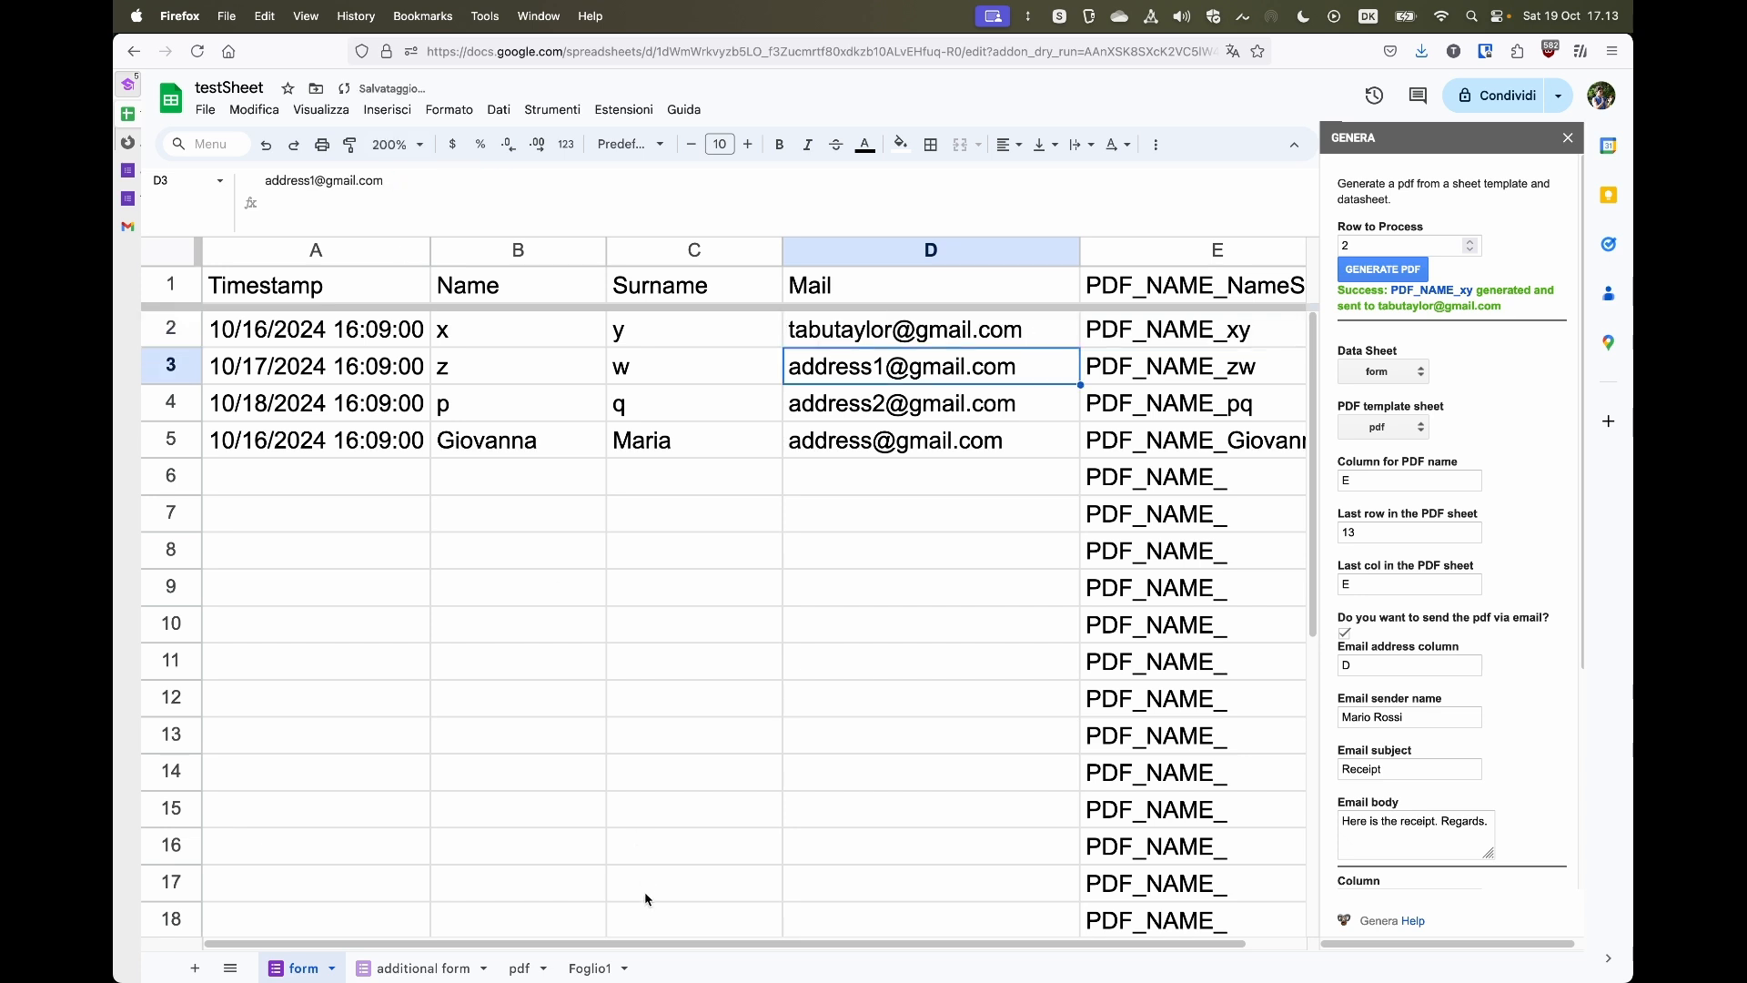
left_click(611, 111)
mouse_move(694, 312)
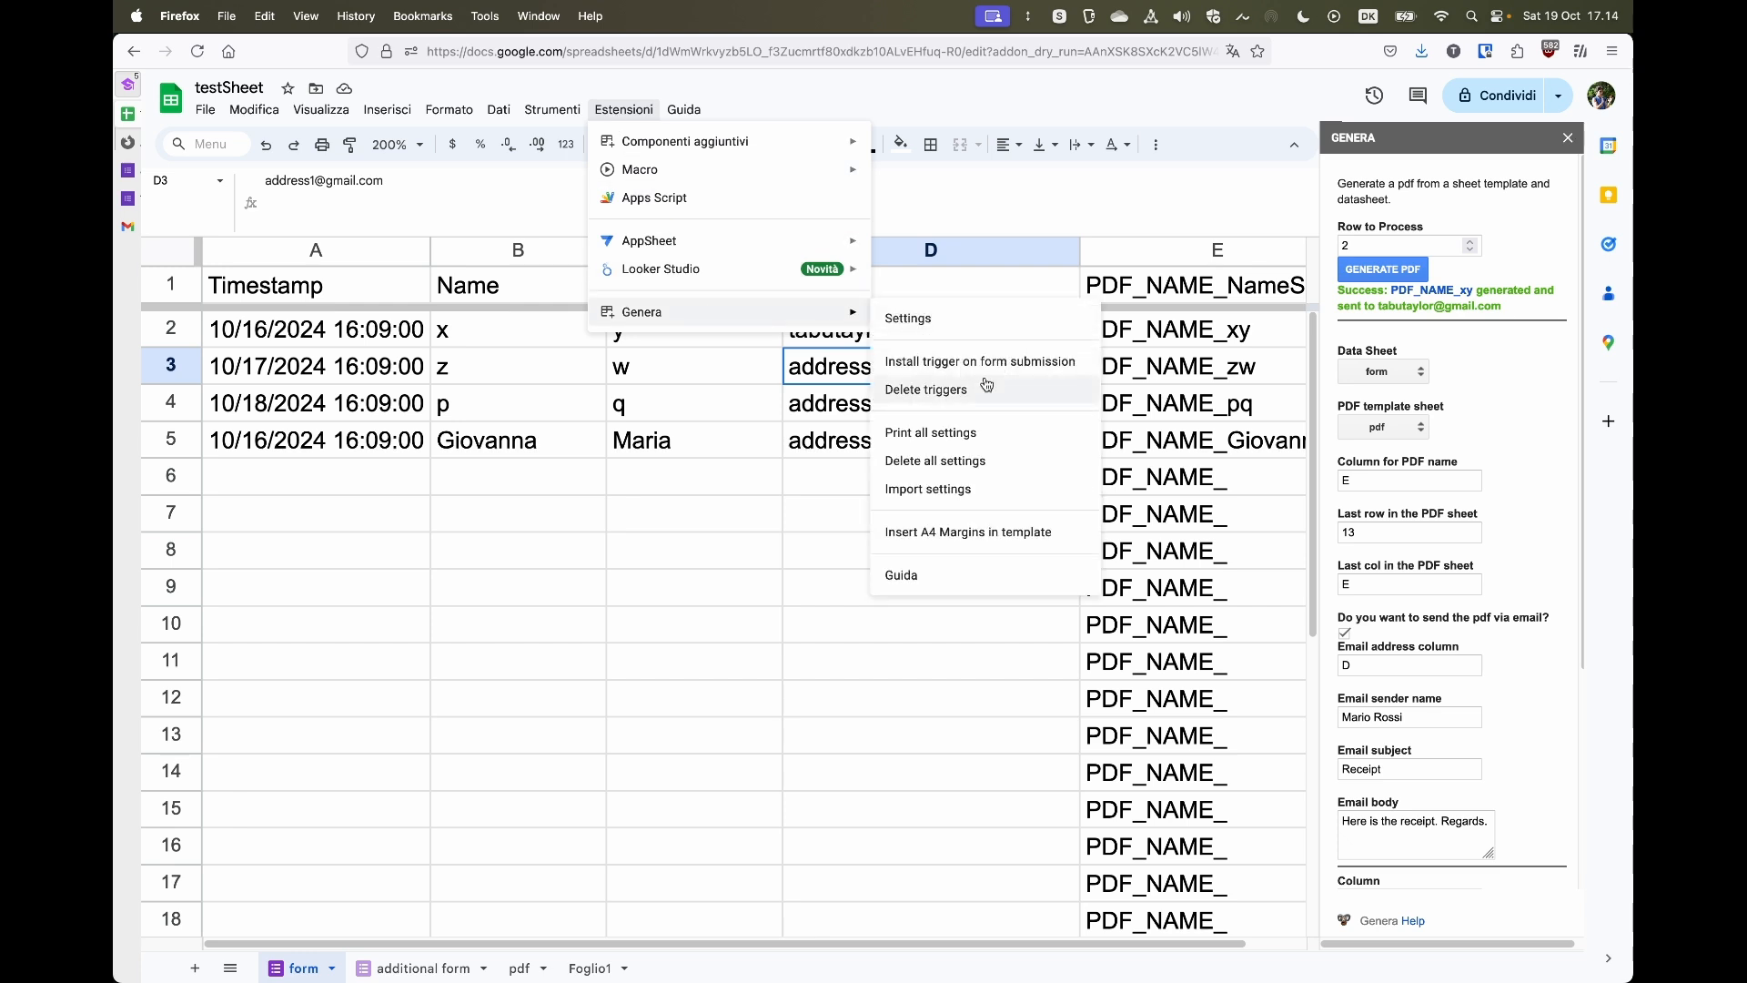
left_click(798, 487)
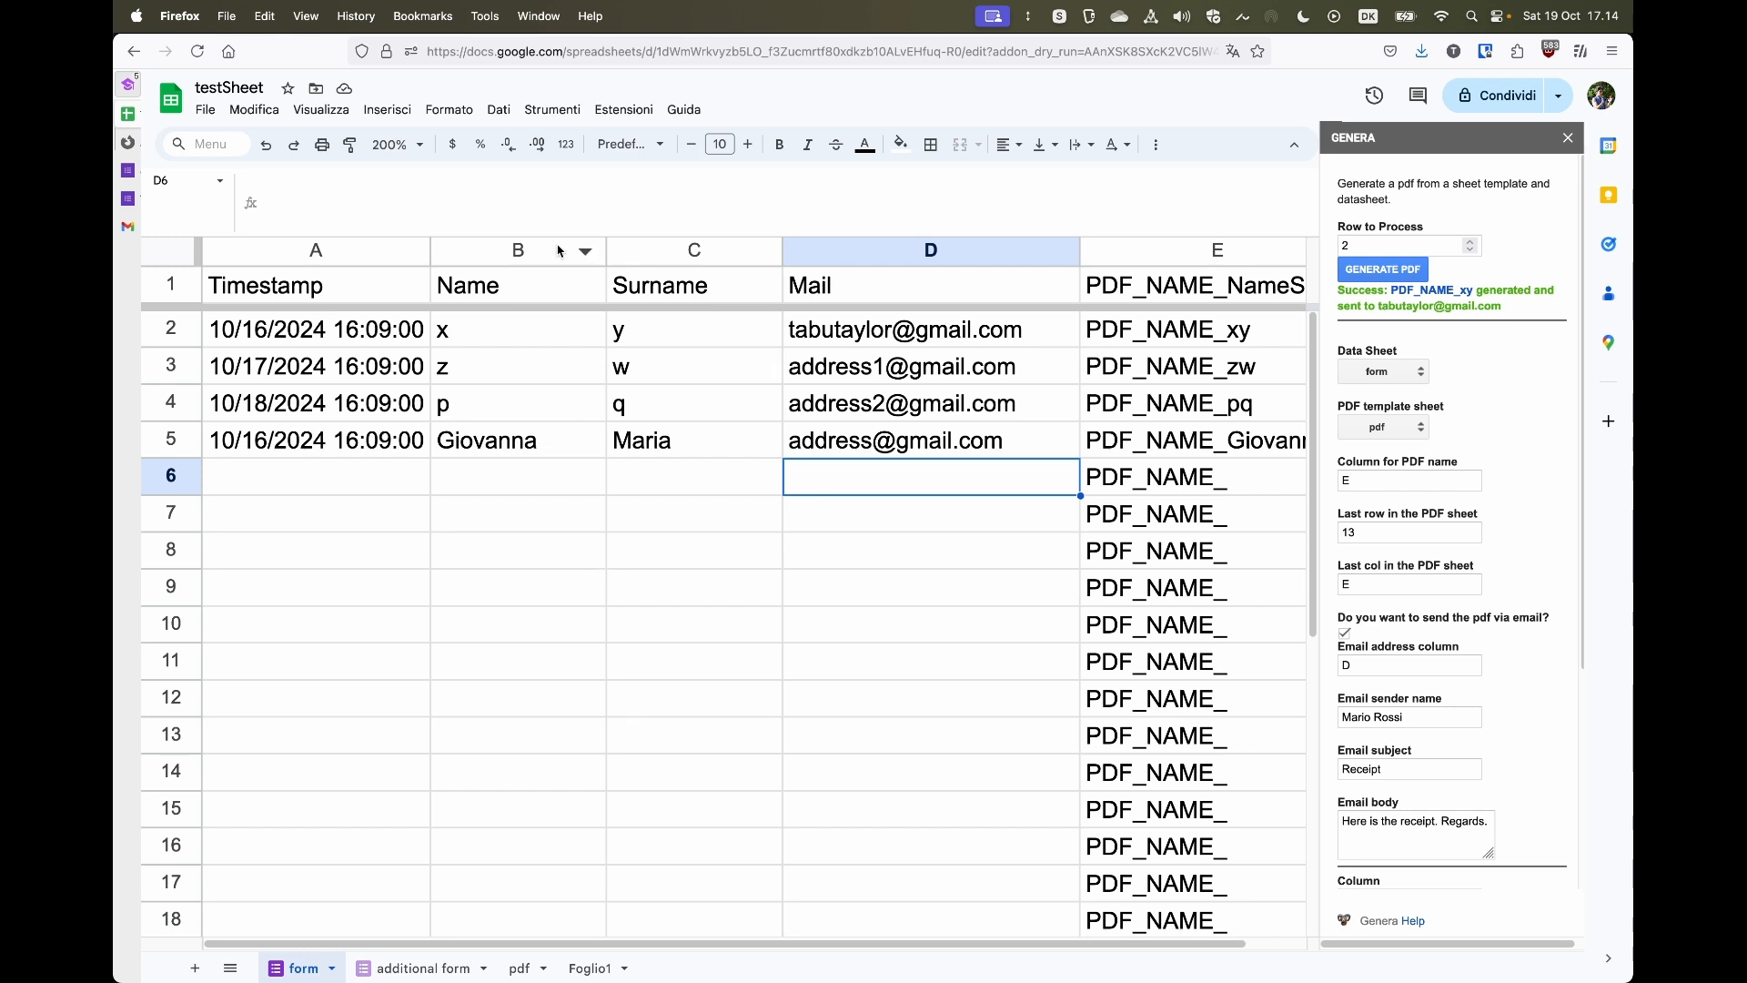
- Install the Genera trigger on form submission and acknowledge the confirmation
left_click(621, 111)
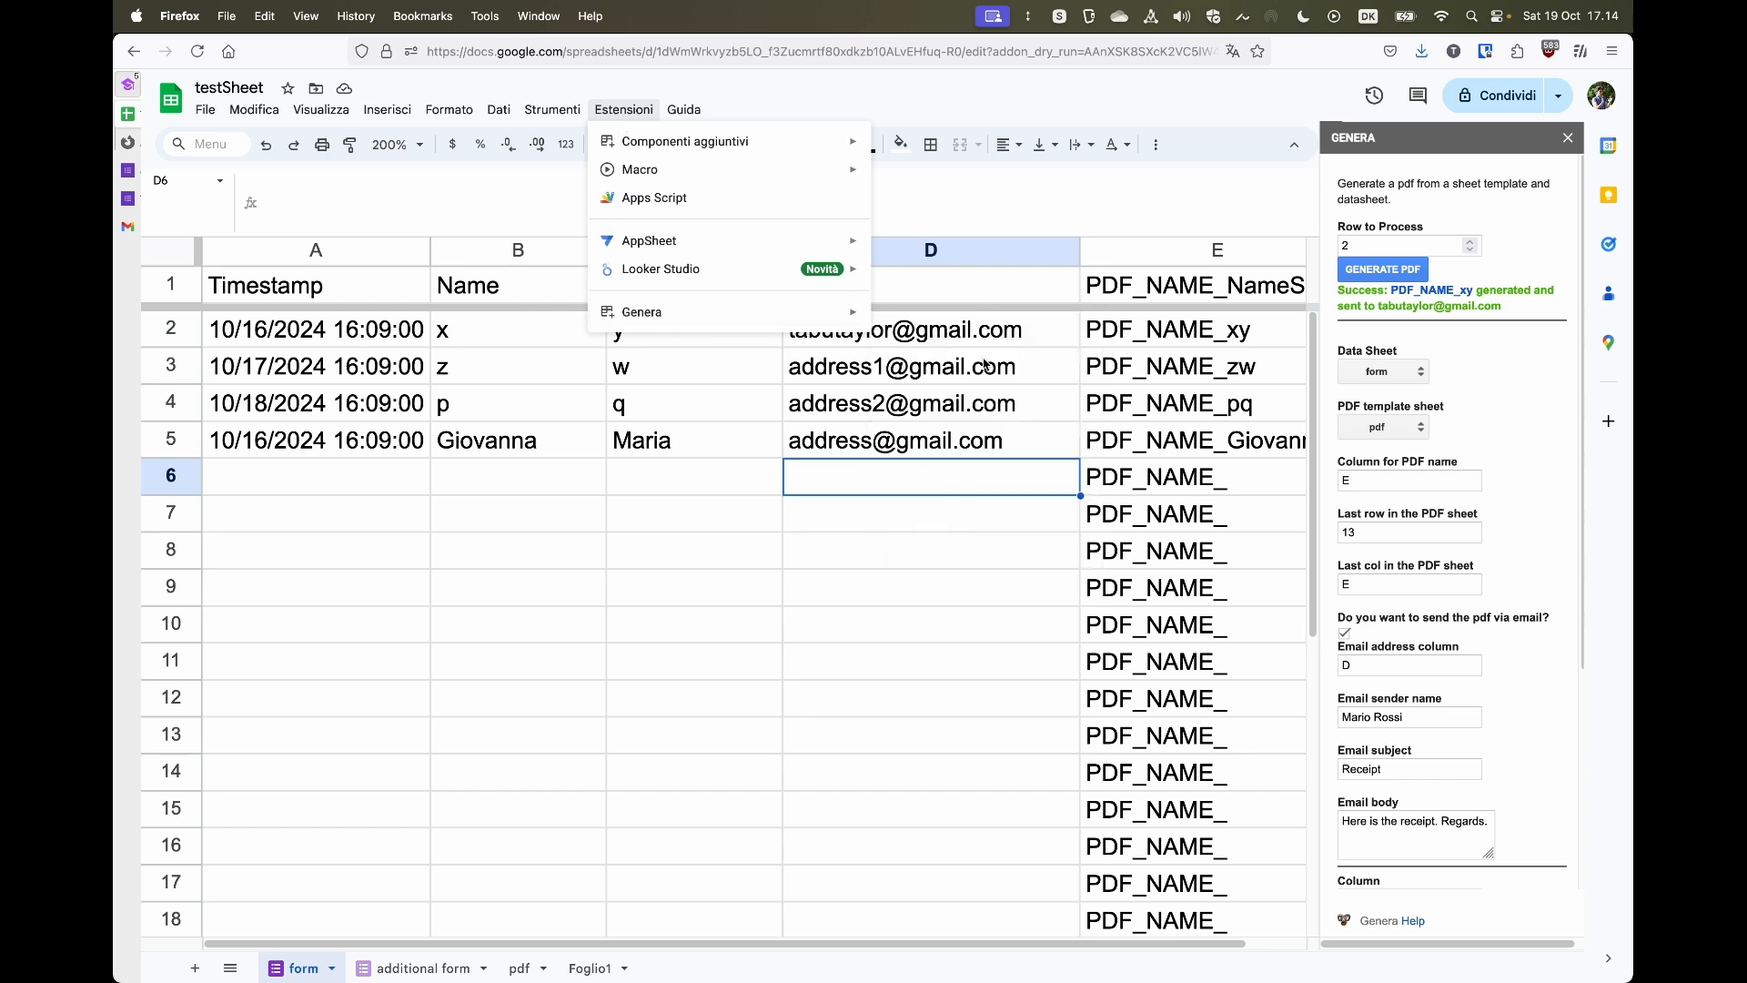
mouse_move(830, 316)
left_click(932, 363)
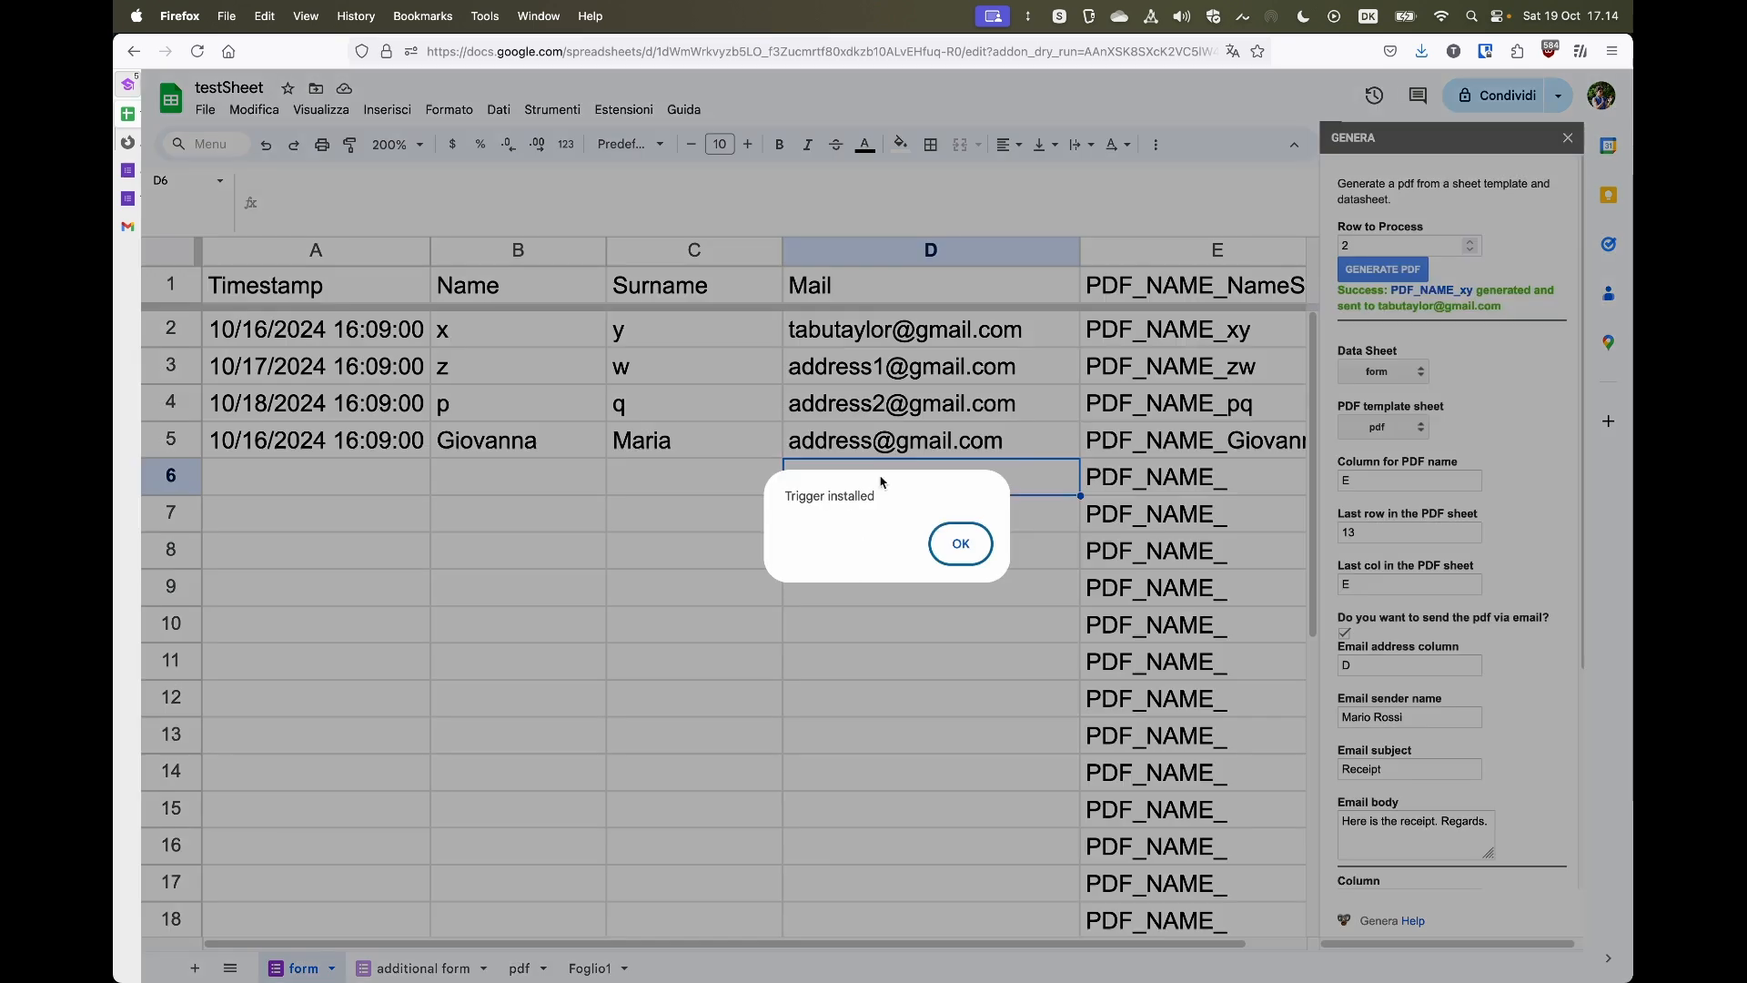
left_click(958, 544)
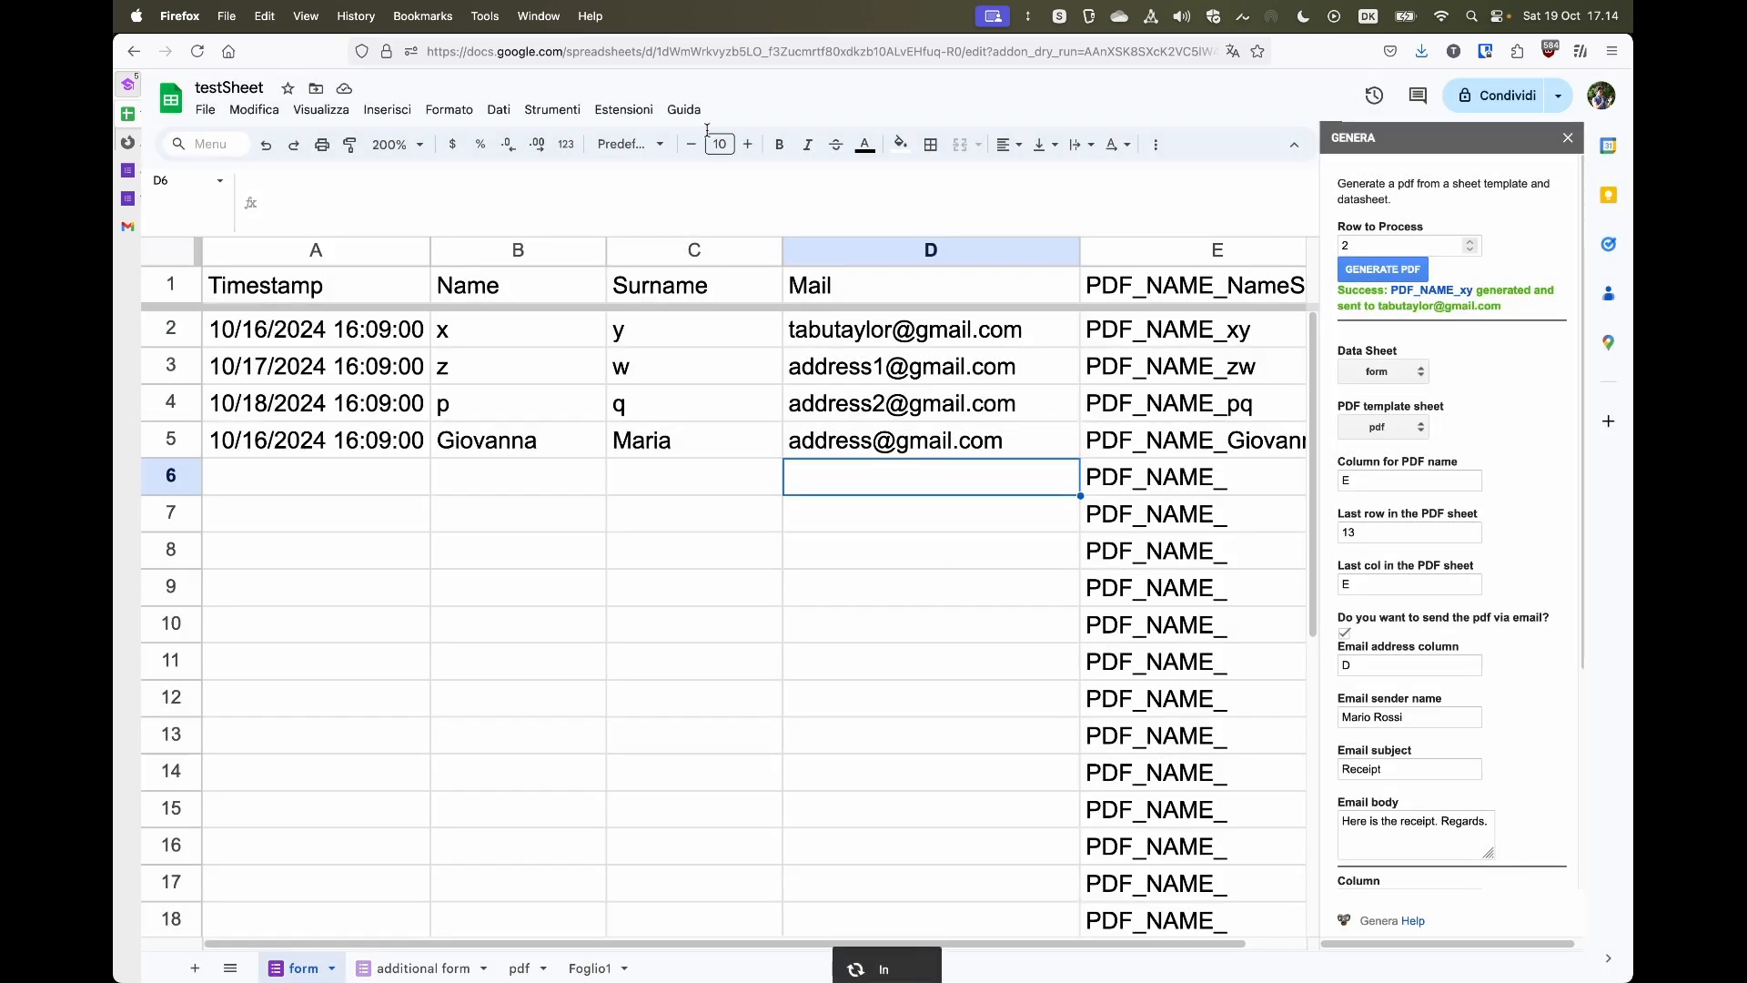
- Delete the Genera triggers
left_click(616, 118)
mouse_move(684, 312)
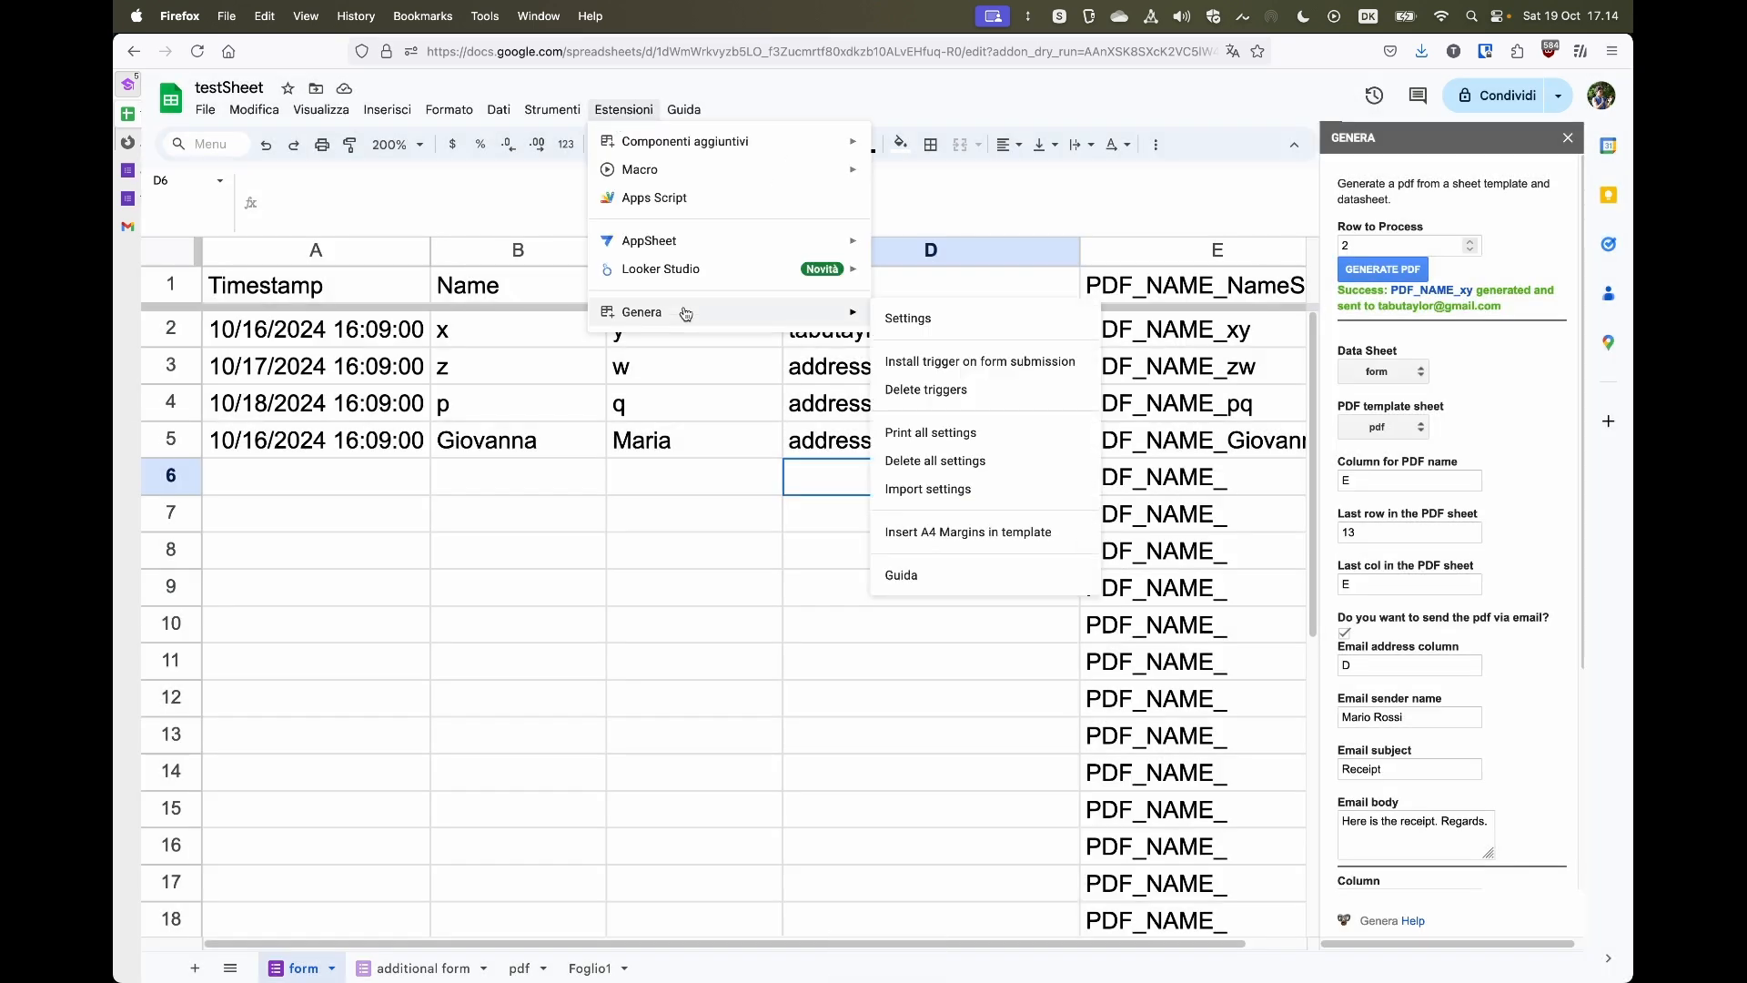
left_click(994, 402)
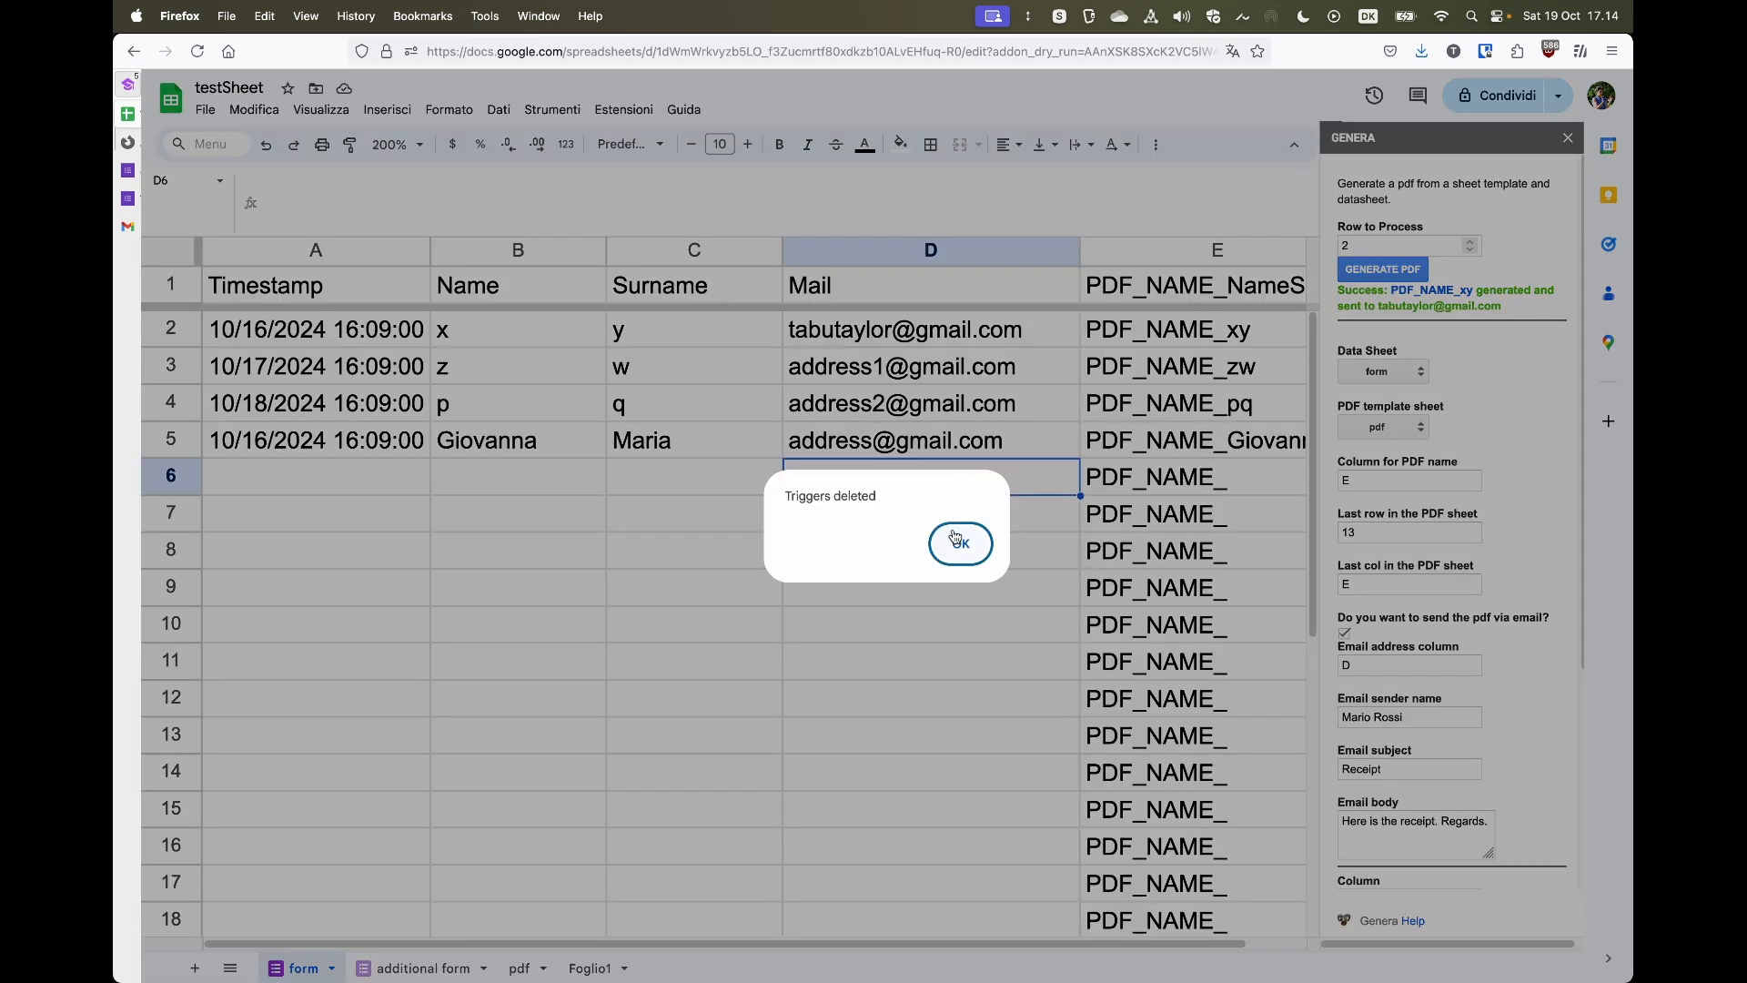
left_click(952, 543)
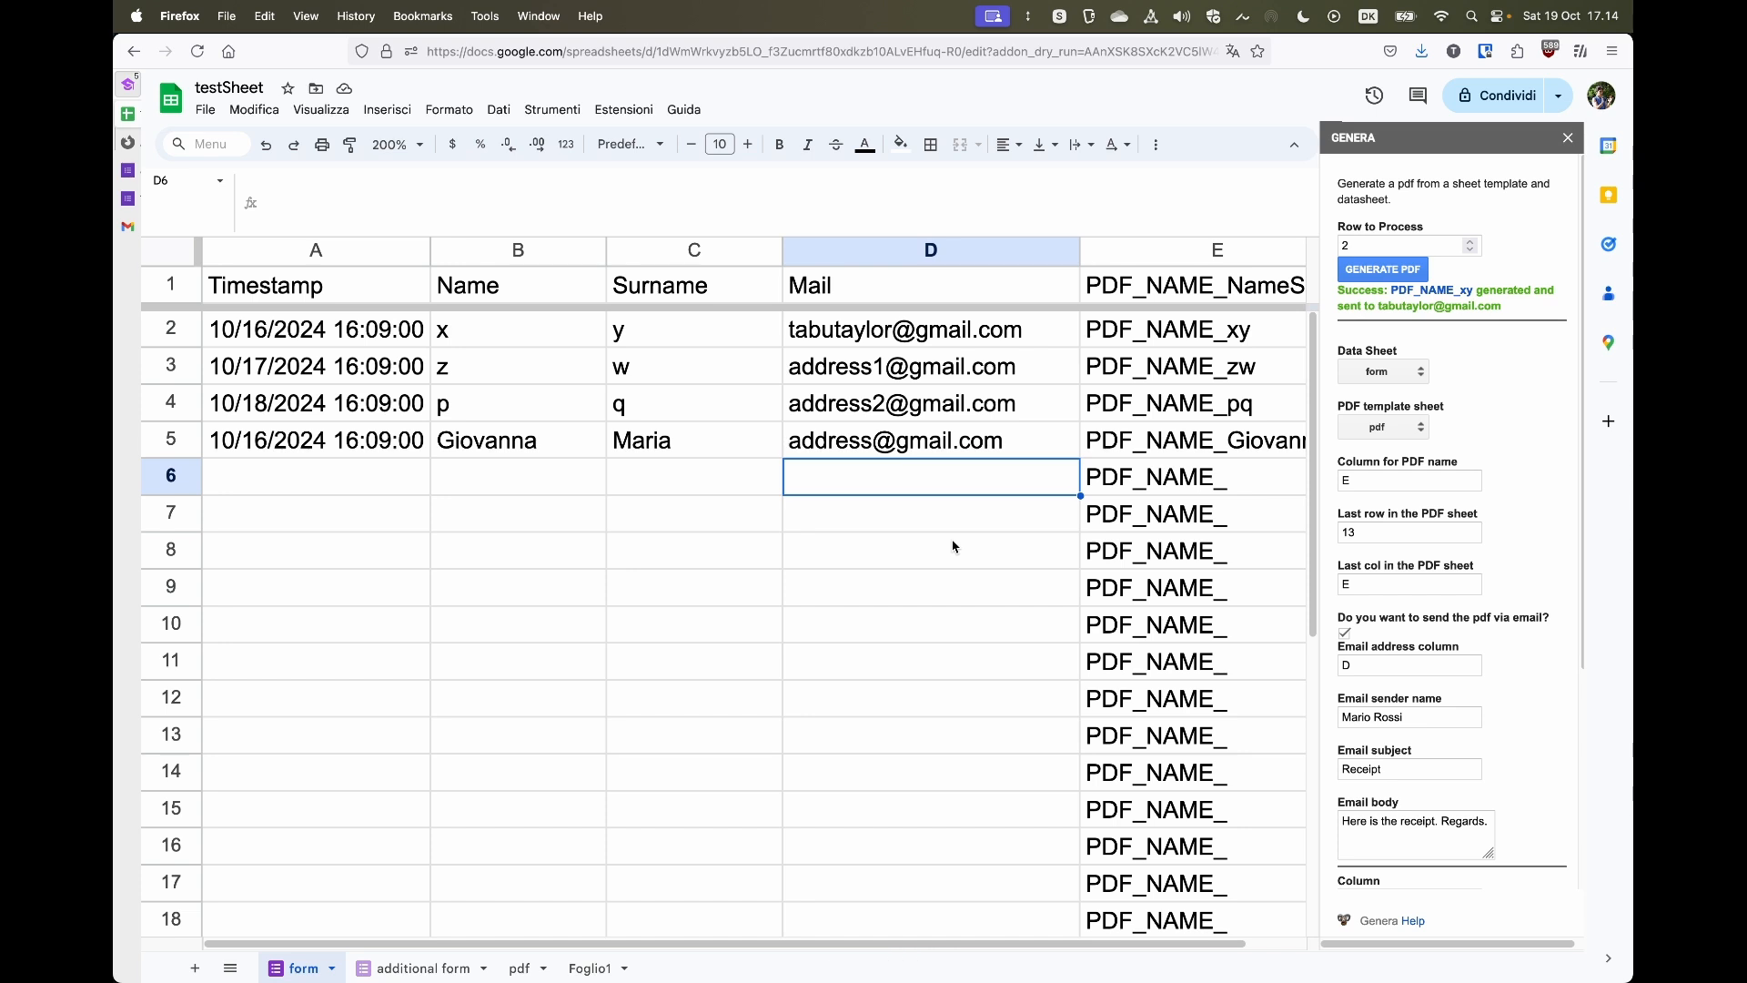
- Print all Genera settings as JSON and select the listed settings text
left_click(623, 109)
mouse_move(706, 314)
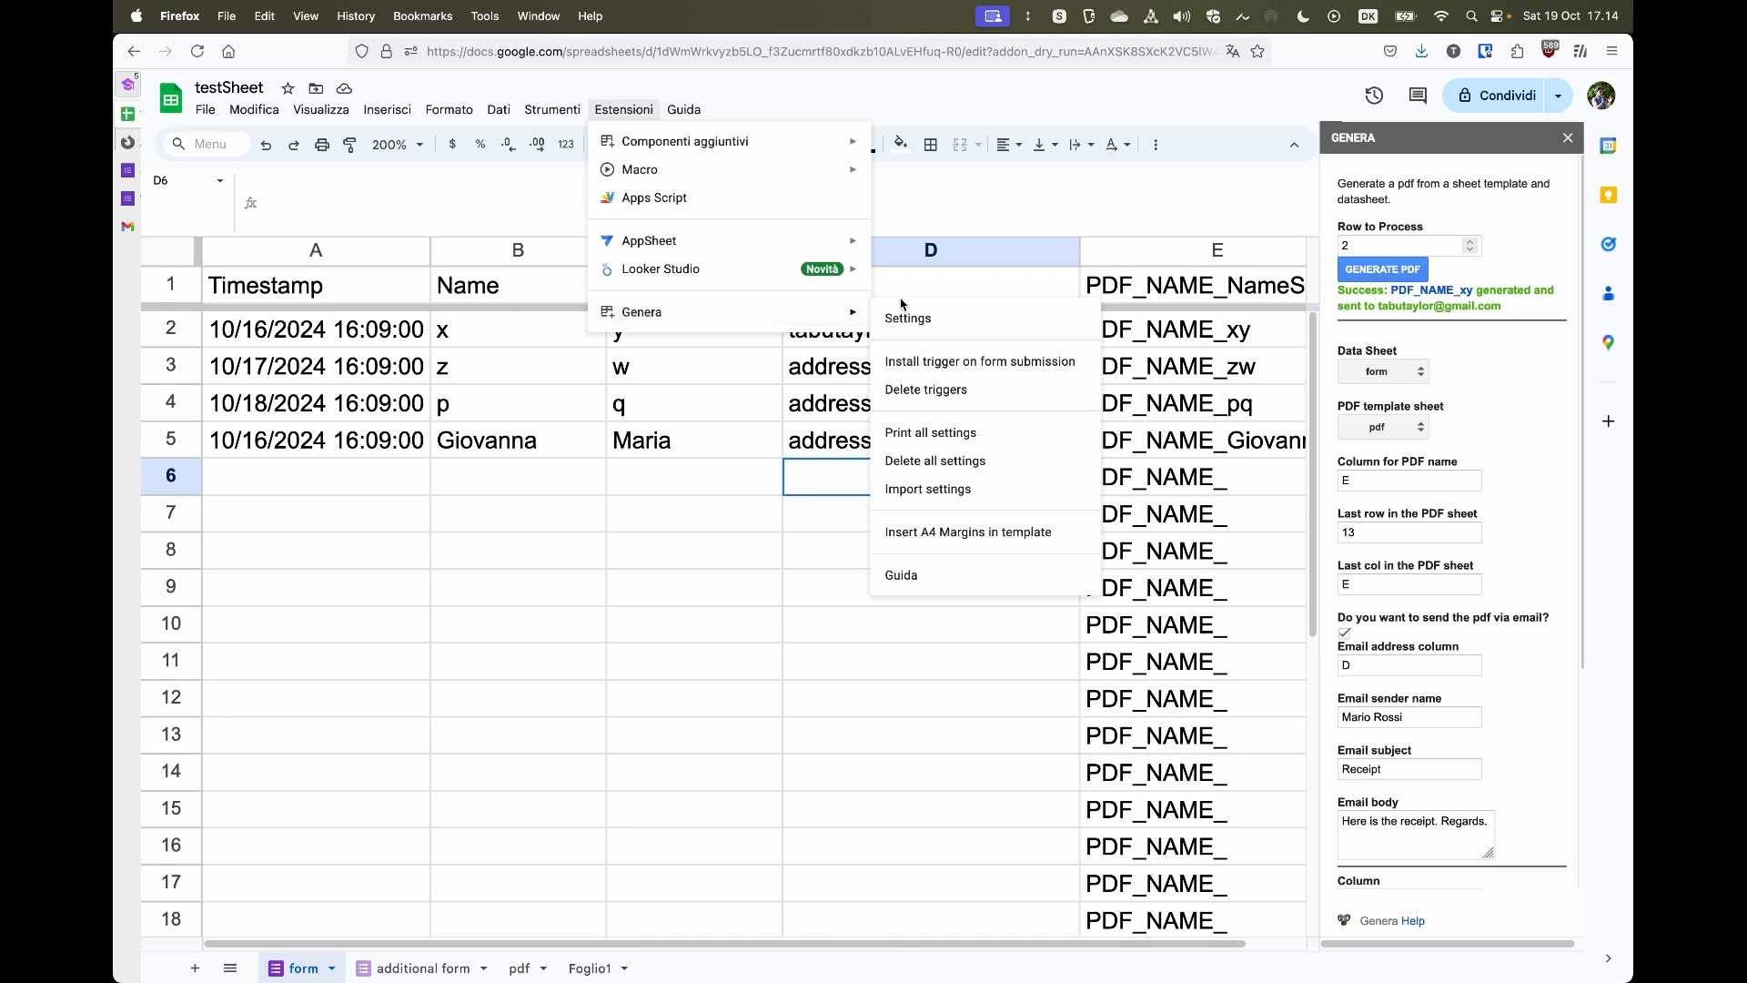
left_click(970, 442)
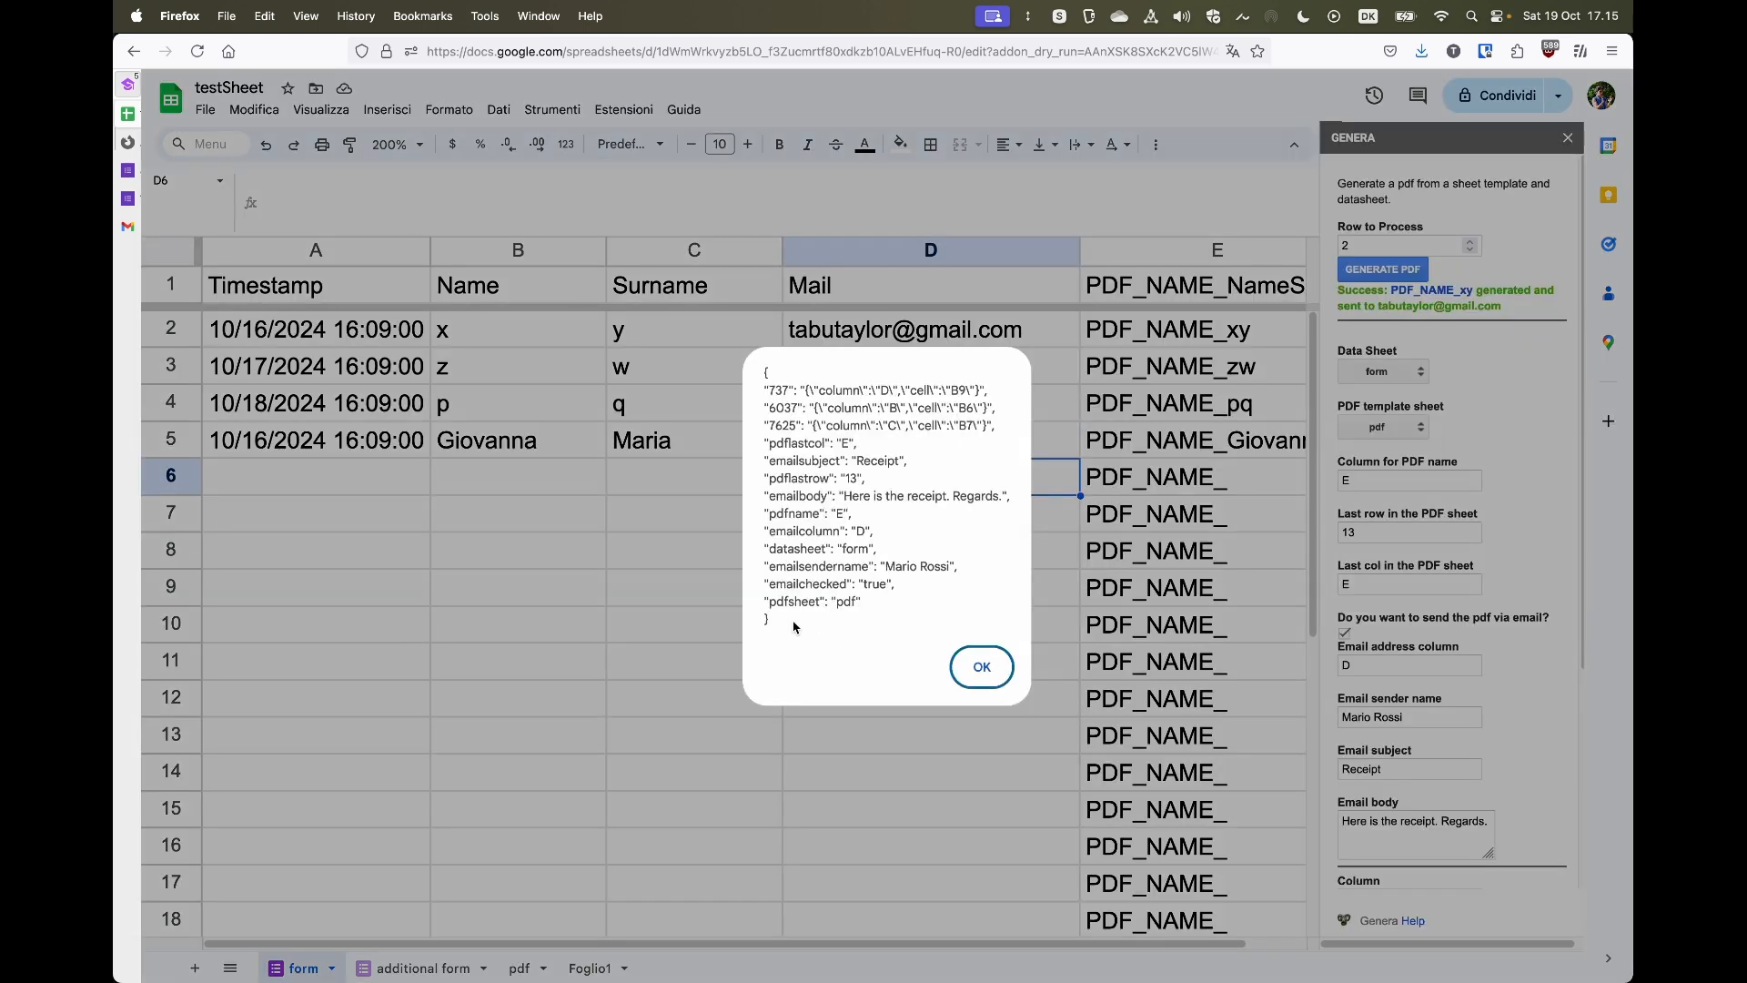
left_click_drag(794, 628, 766, 375)
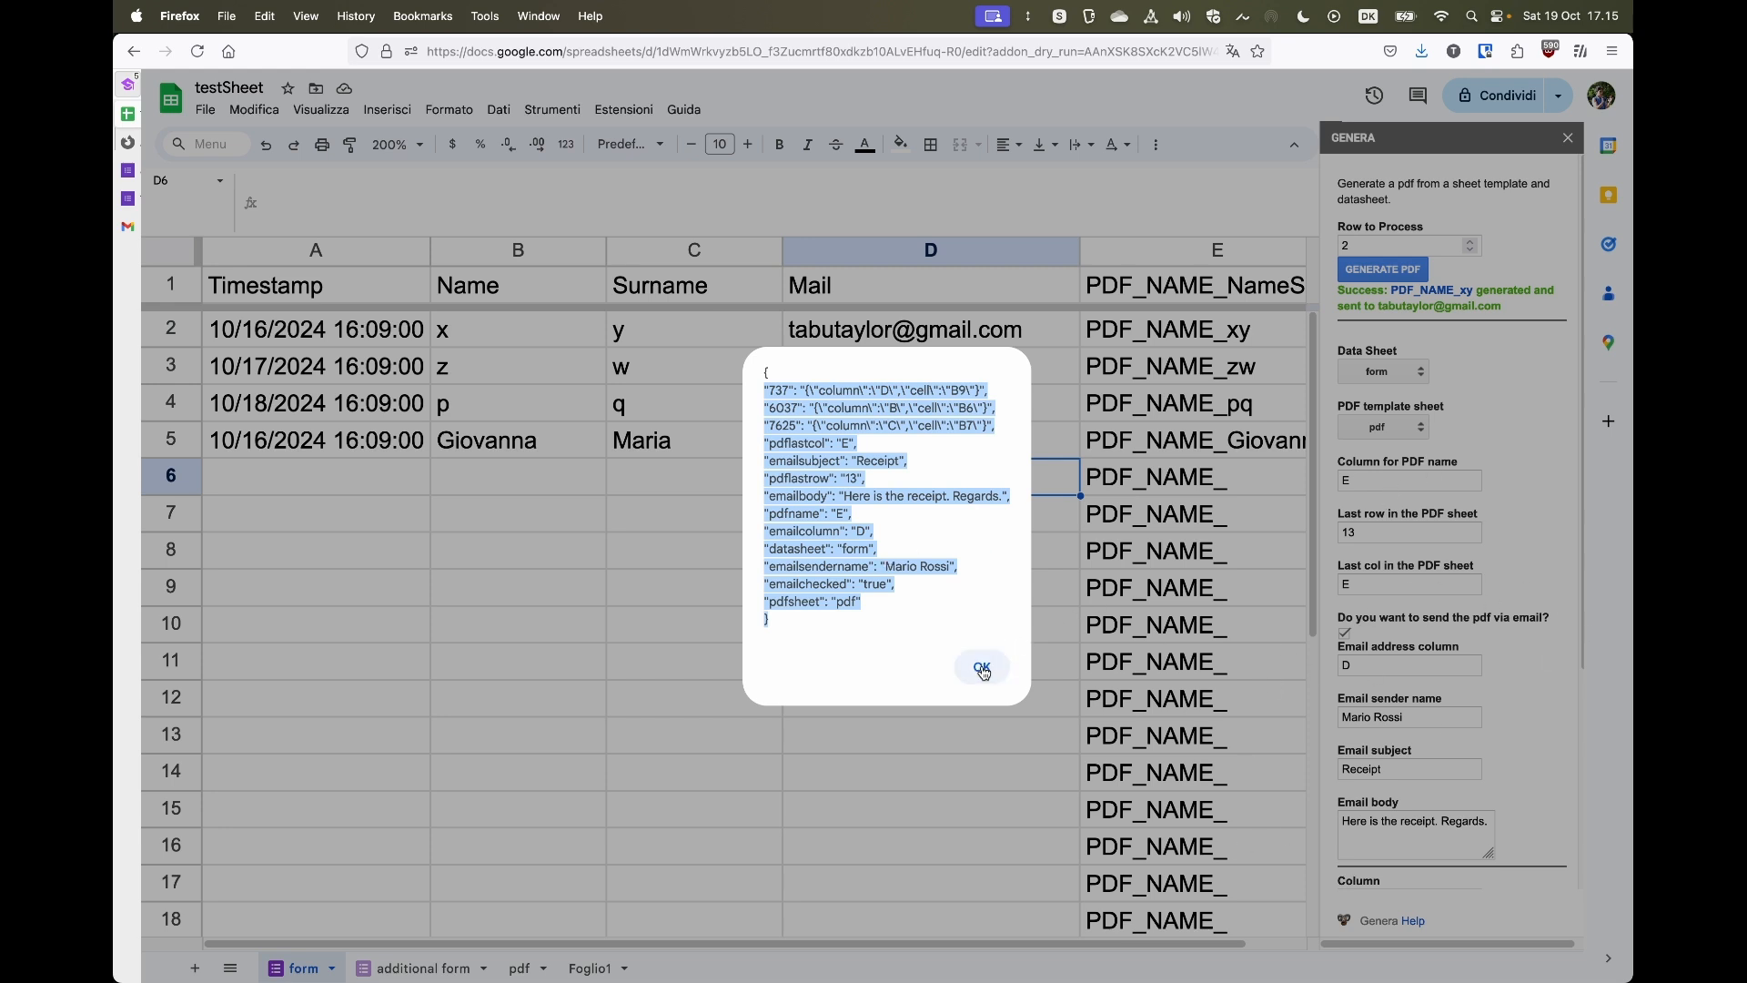
left_click_drag(877, 628, 761, 366)
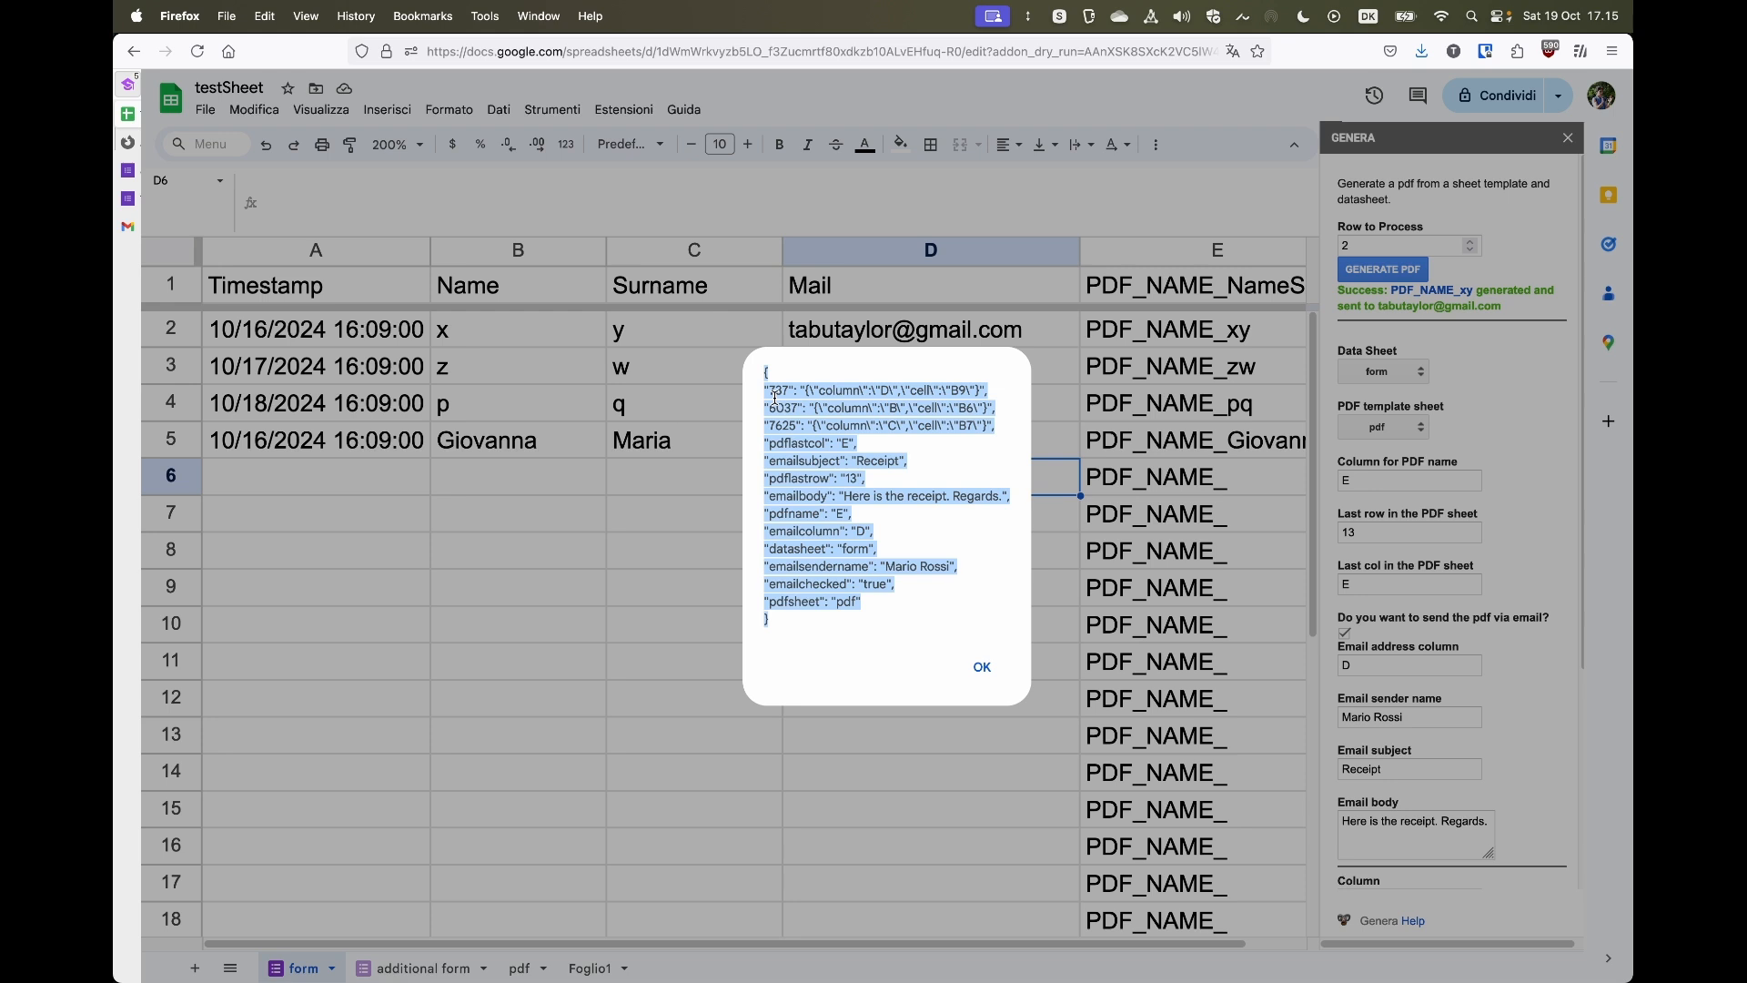
left_click(978, 666)
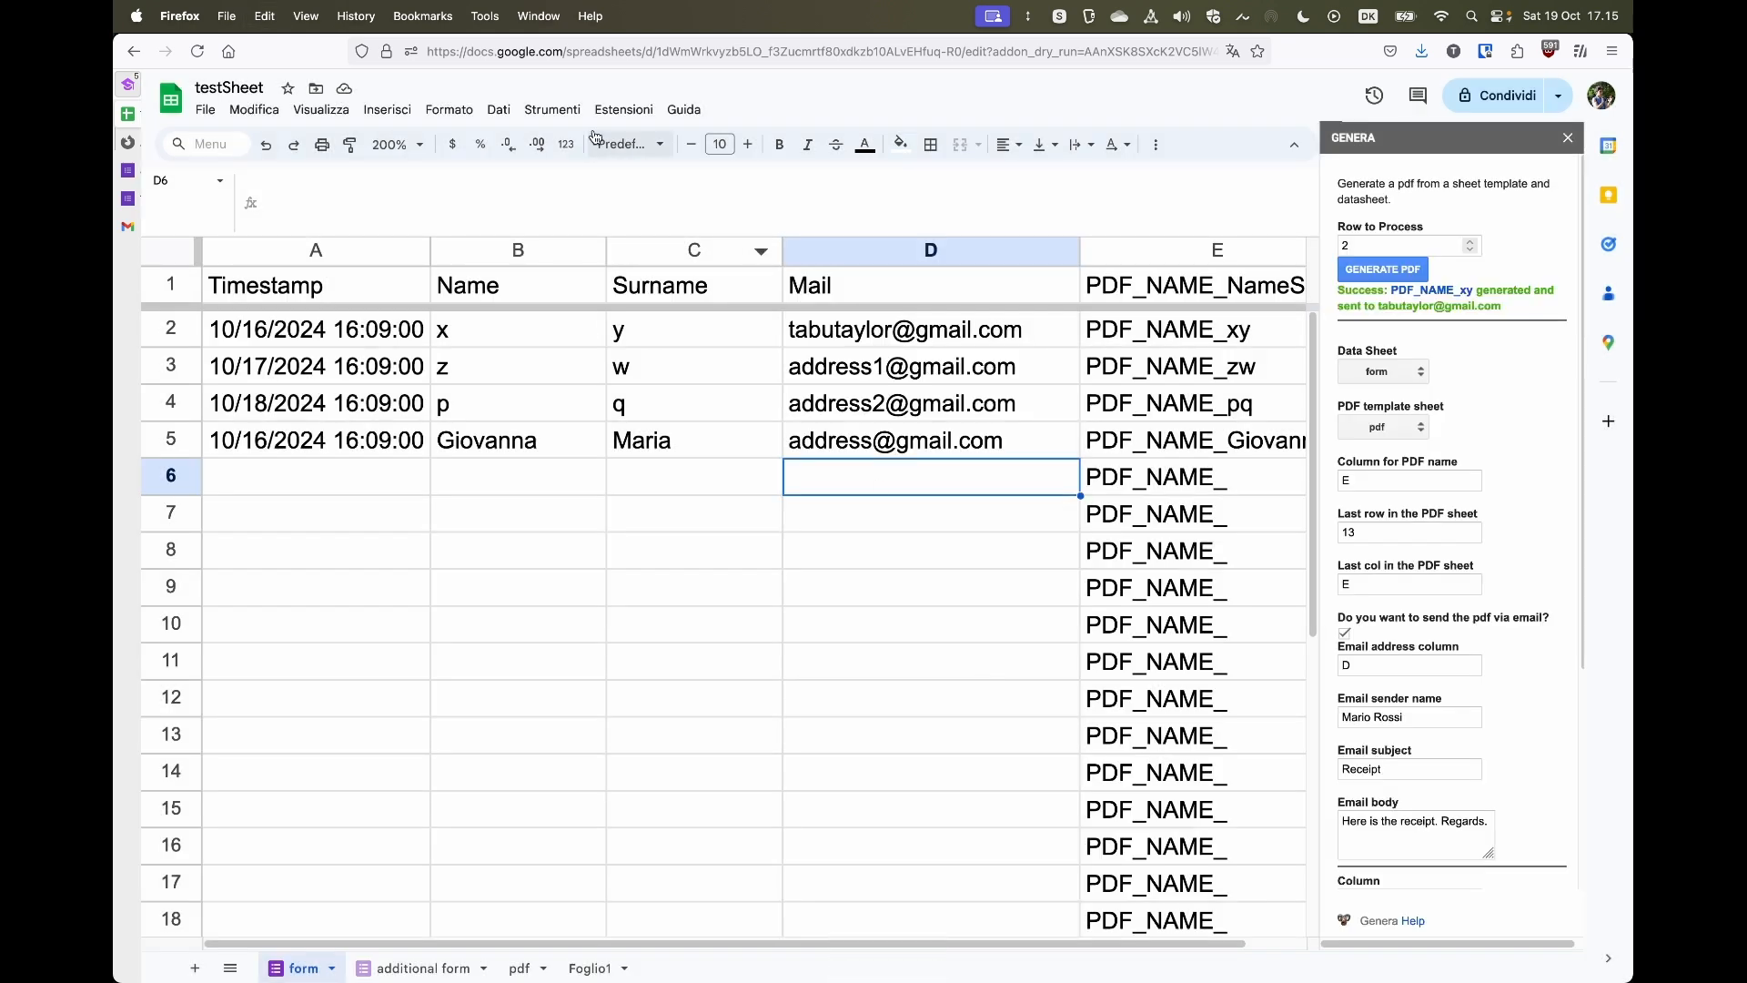
- Import Genera settings from the pasted JSON, changing the pdflastcol value to F before confirming
left_click(623, 110)
mouse_move(682, 325)
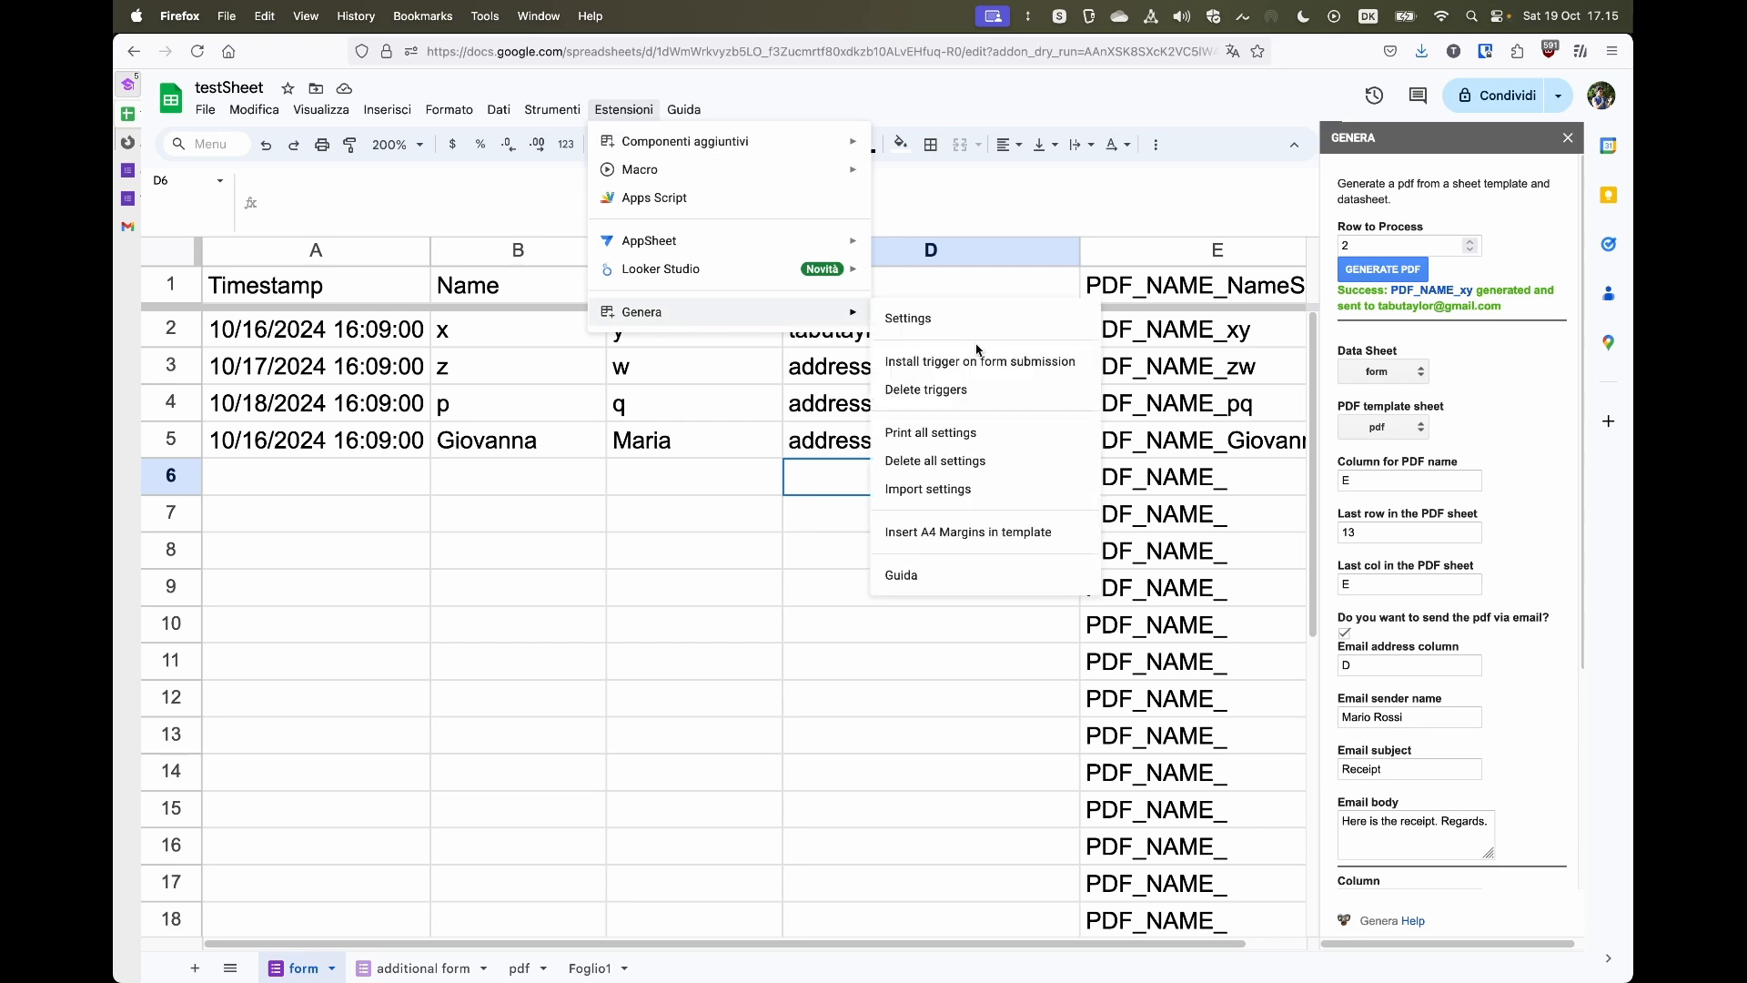
left_click(983, 497)
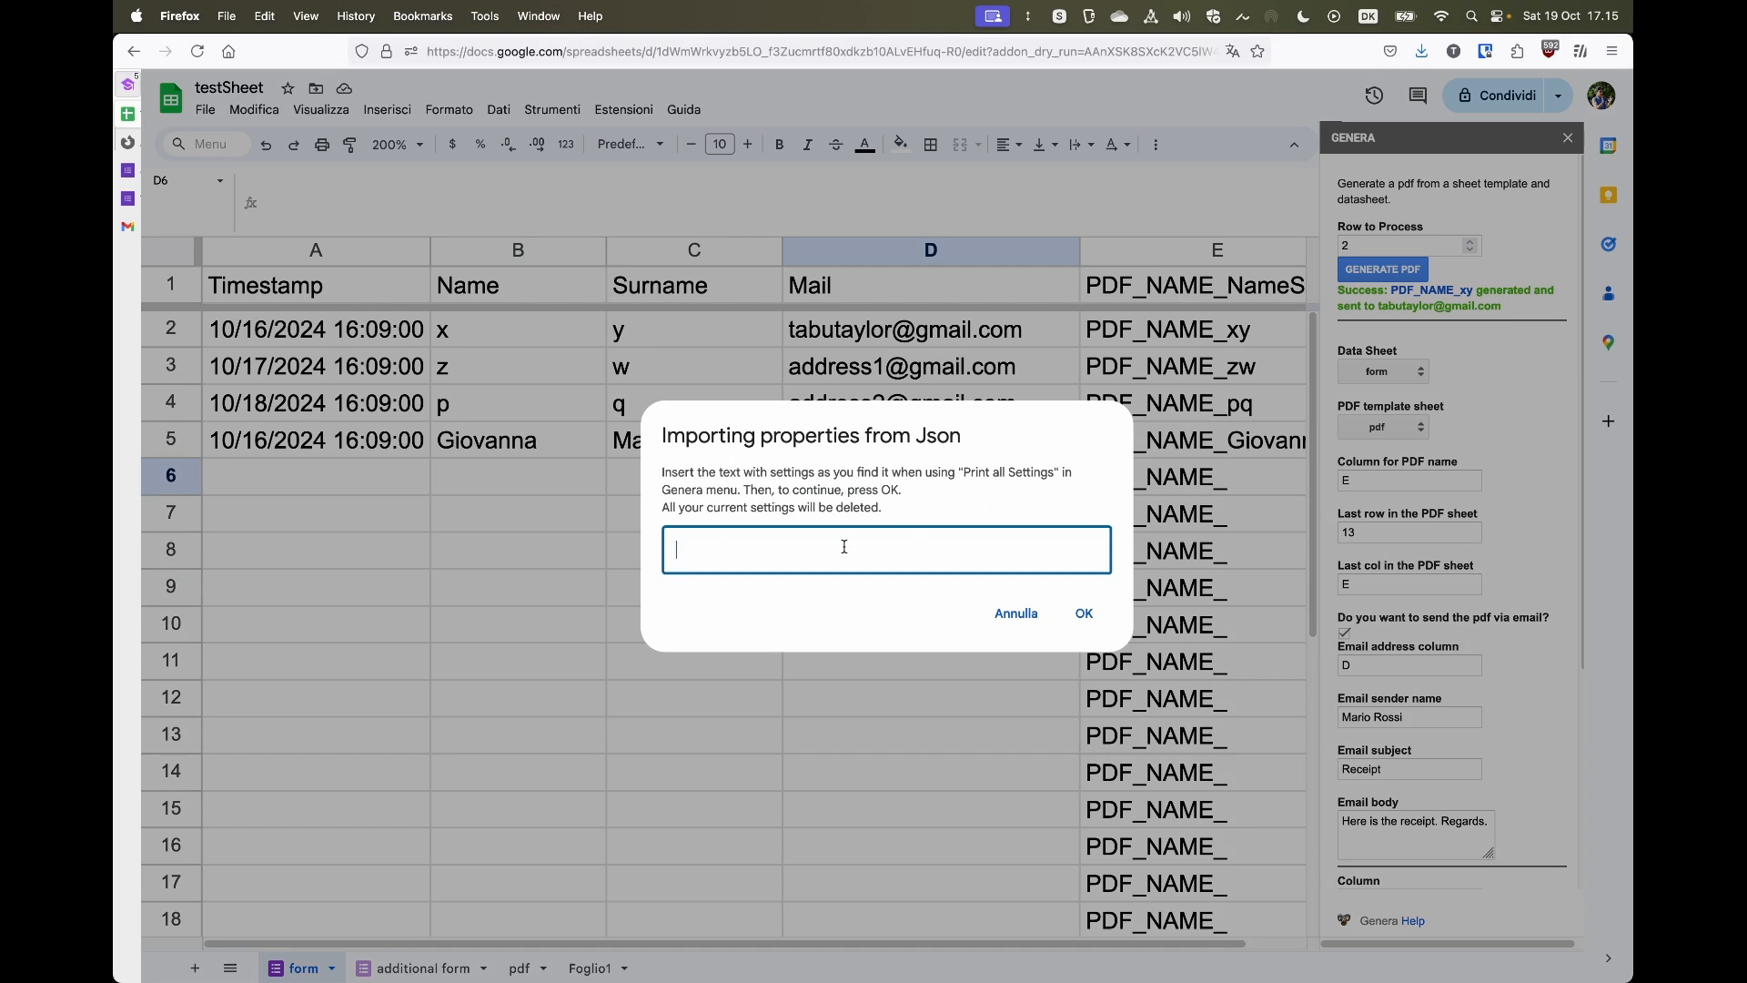
key("super+v")
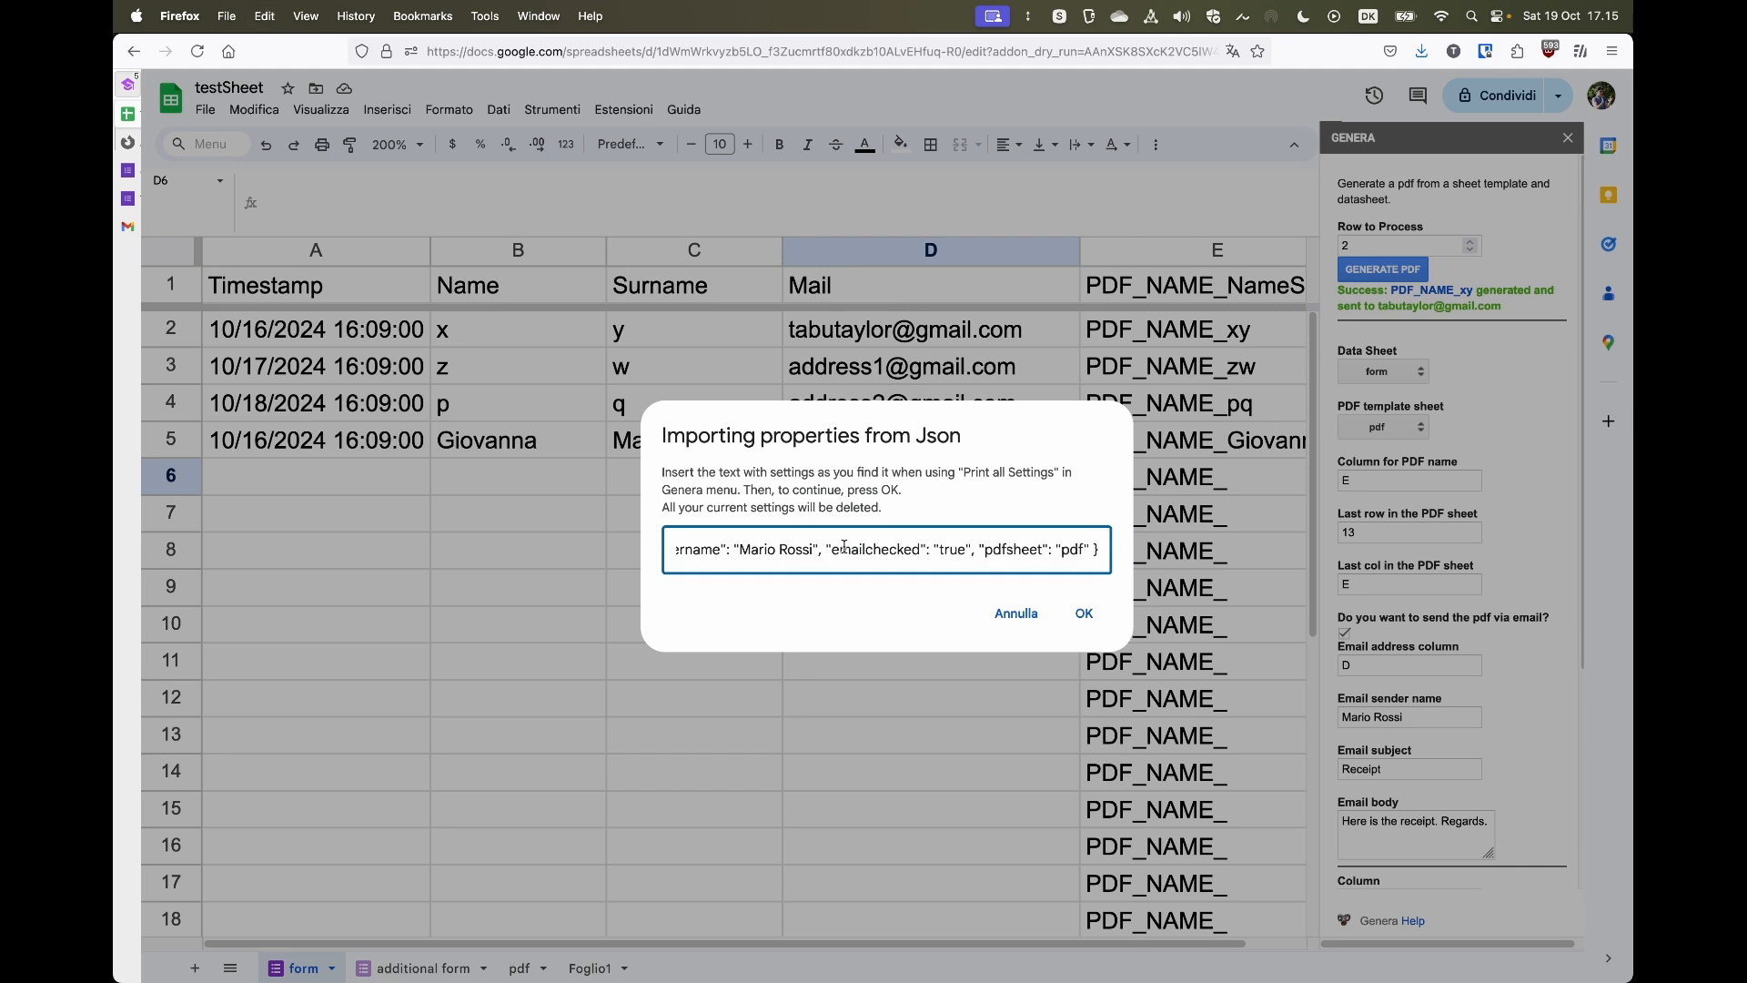
scroll(845, 547, "left", 10)
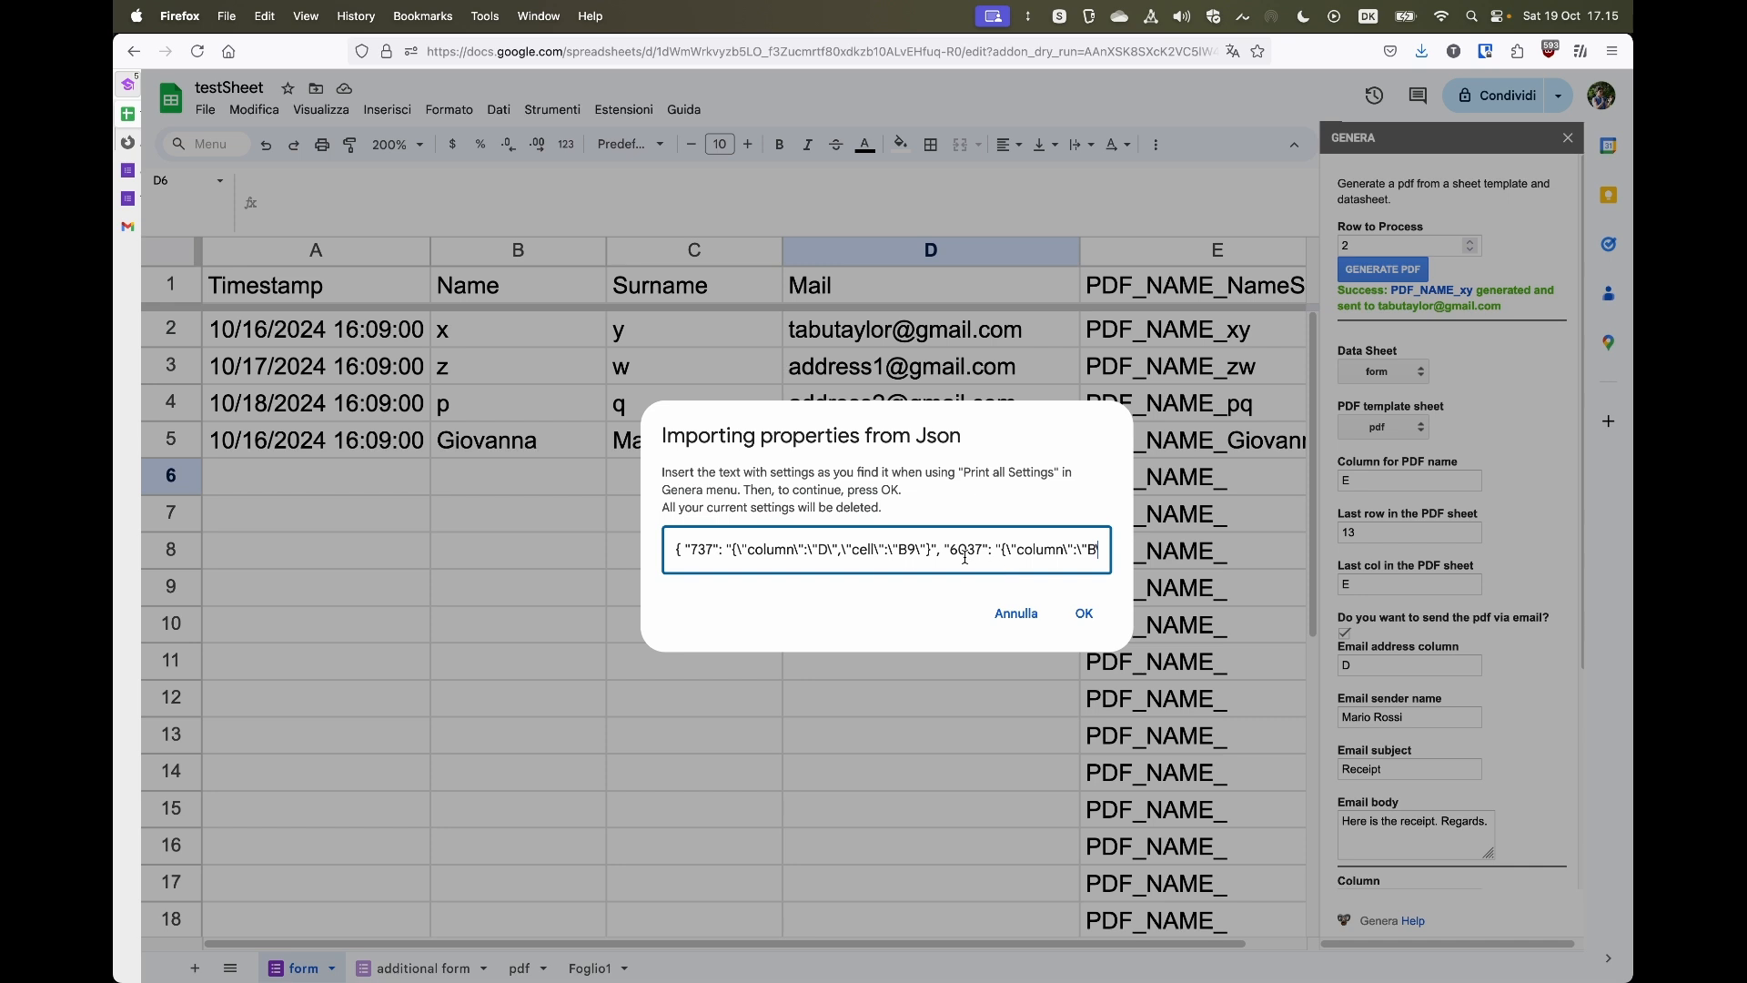
scroll(967, 556, "right", 1)
scroll(965, 557, "left", 1)
scroll(915, 548, "right", 10)
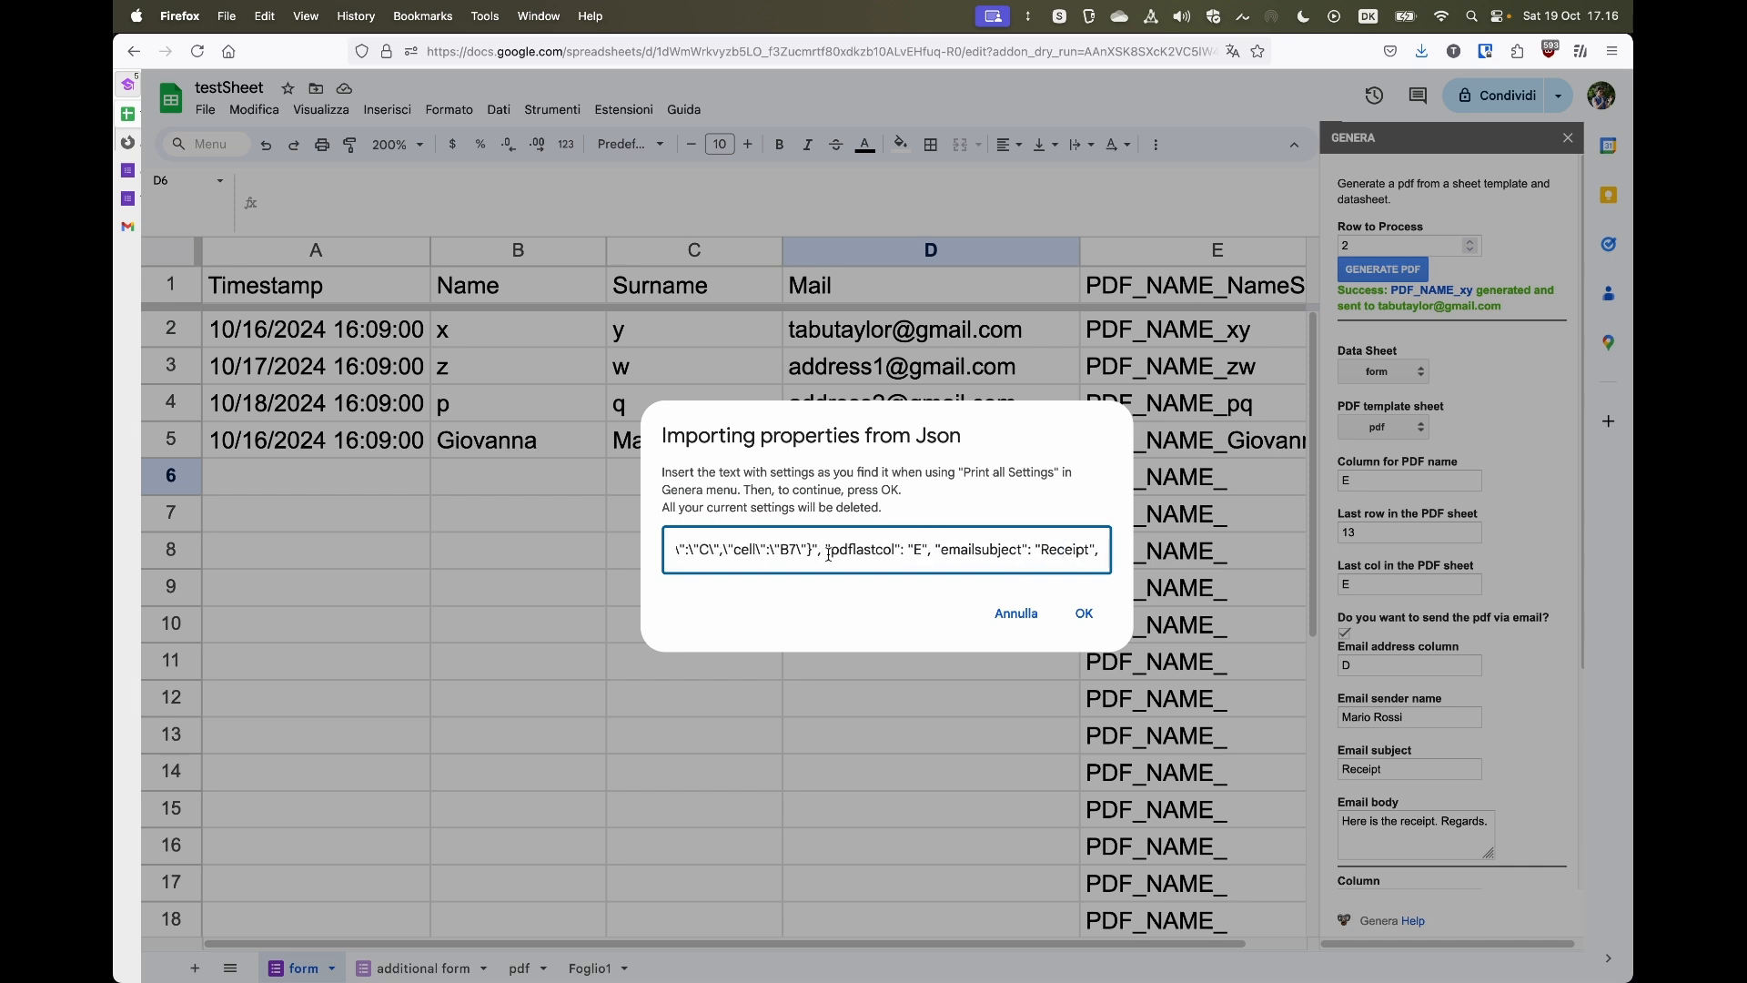
left_click(924, 552)
key("BackSpace")
type("F")
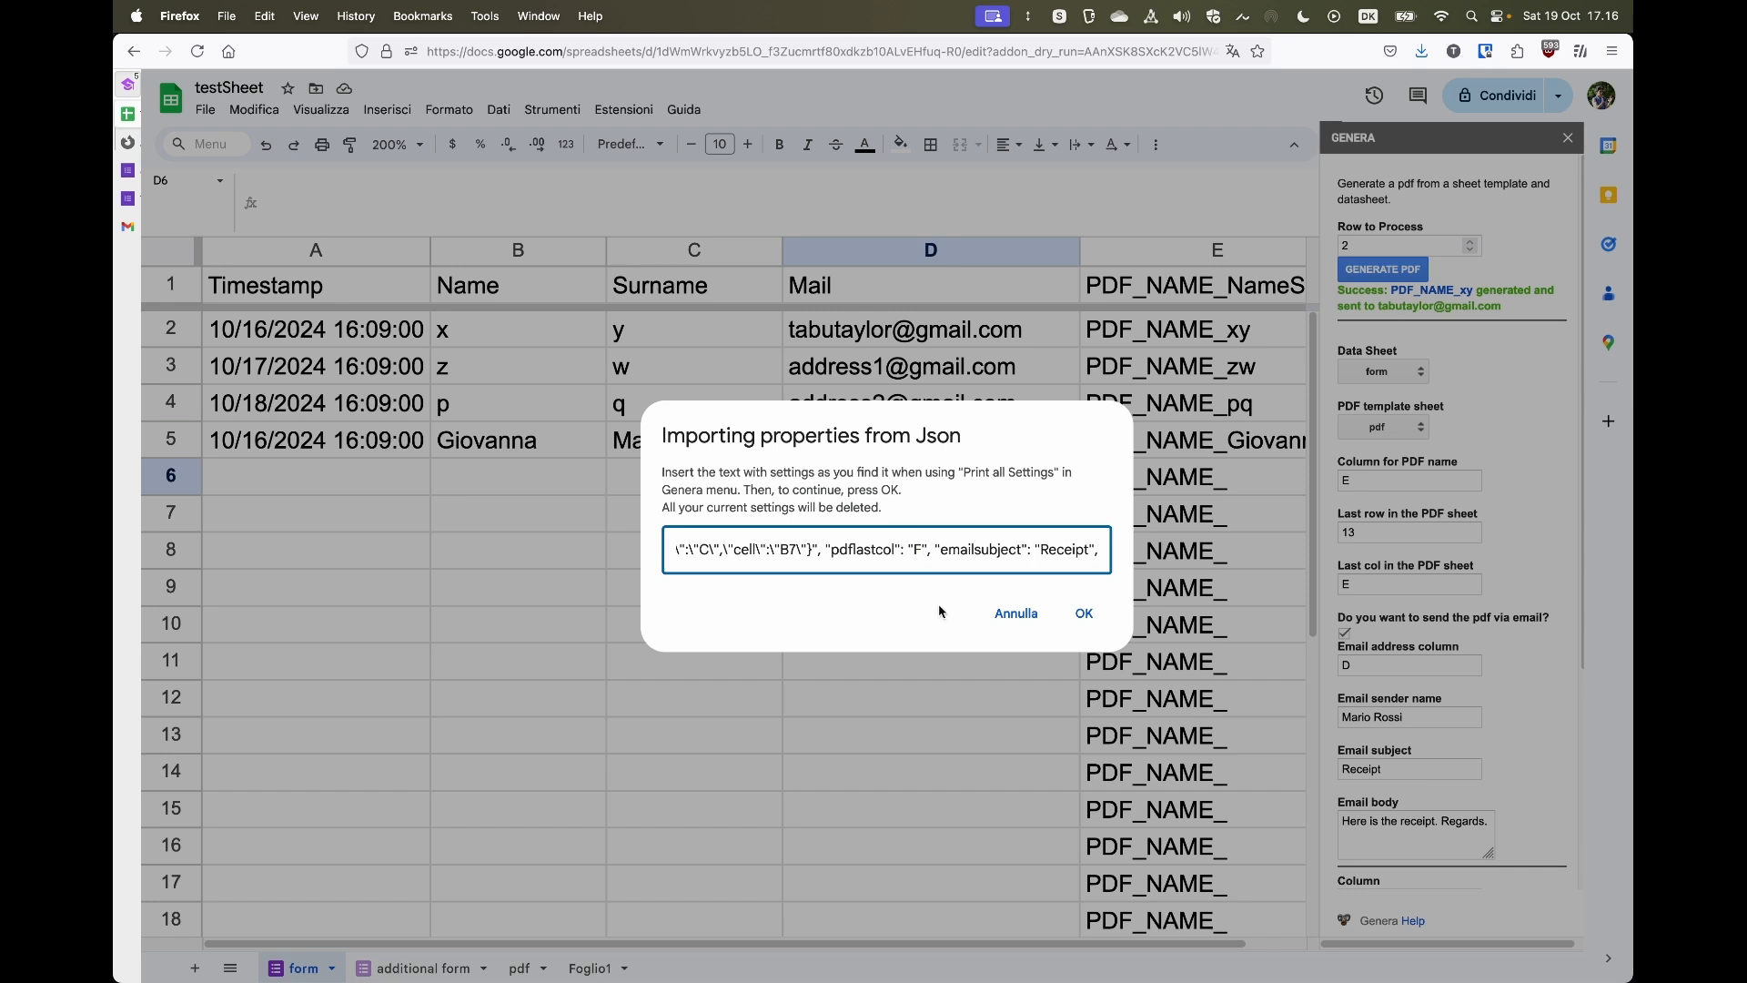
left_click(1085, 616)
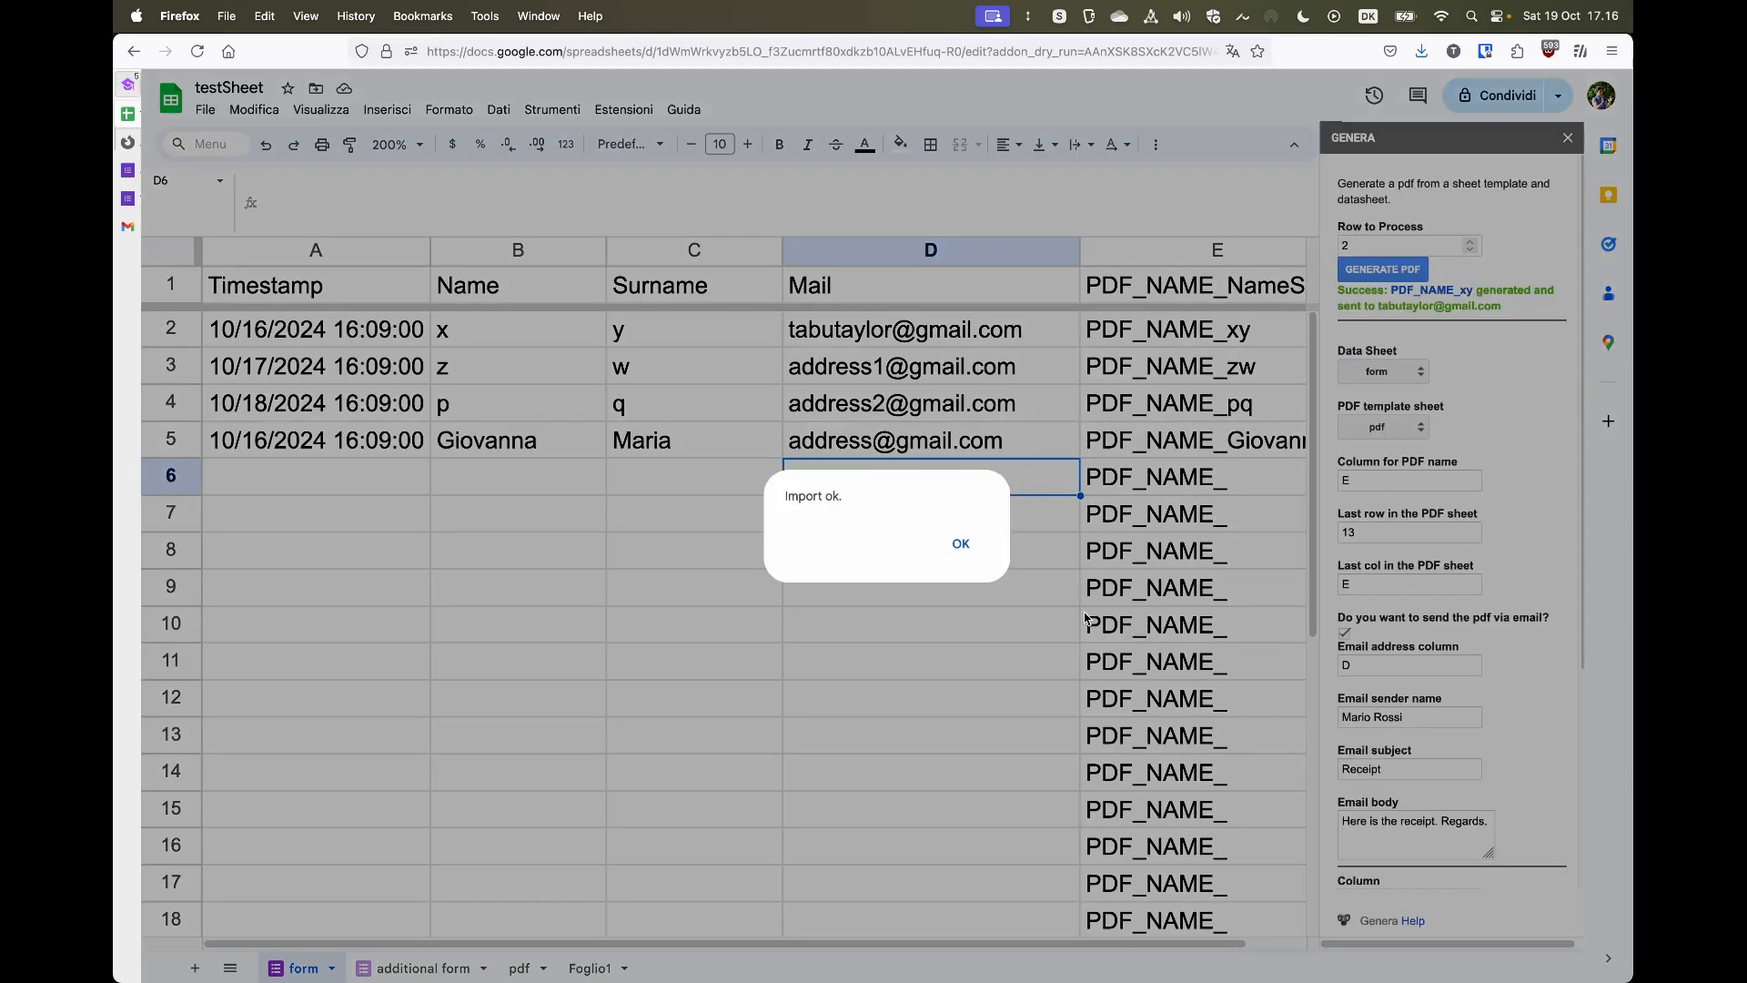
- Reopen the Genera settings sidebar and set the last column in the PDF sheet to E
left_click(955, 546)
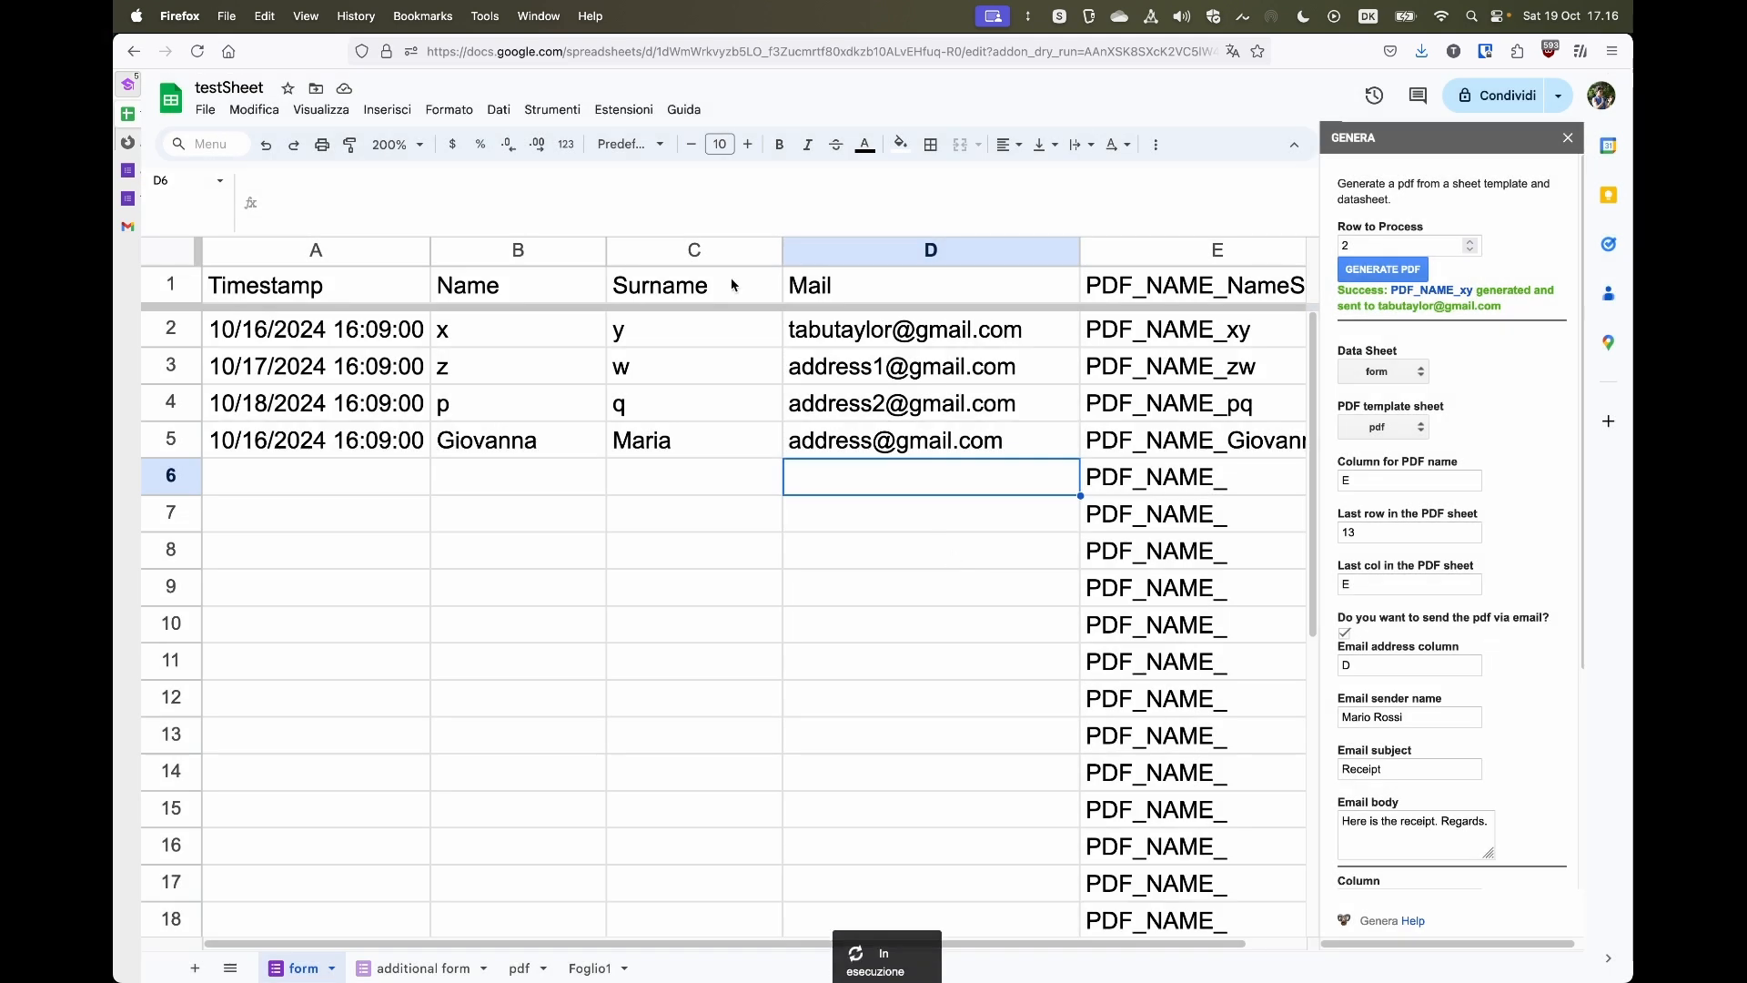
left_click(644, 113)
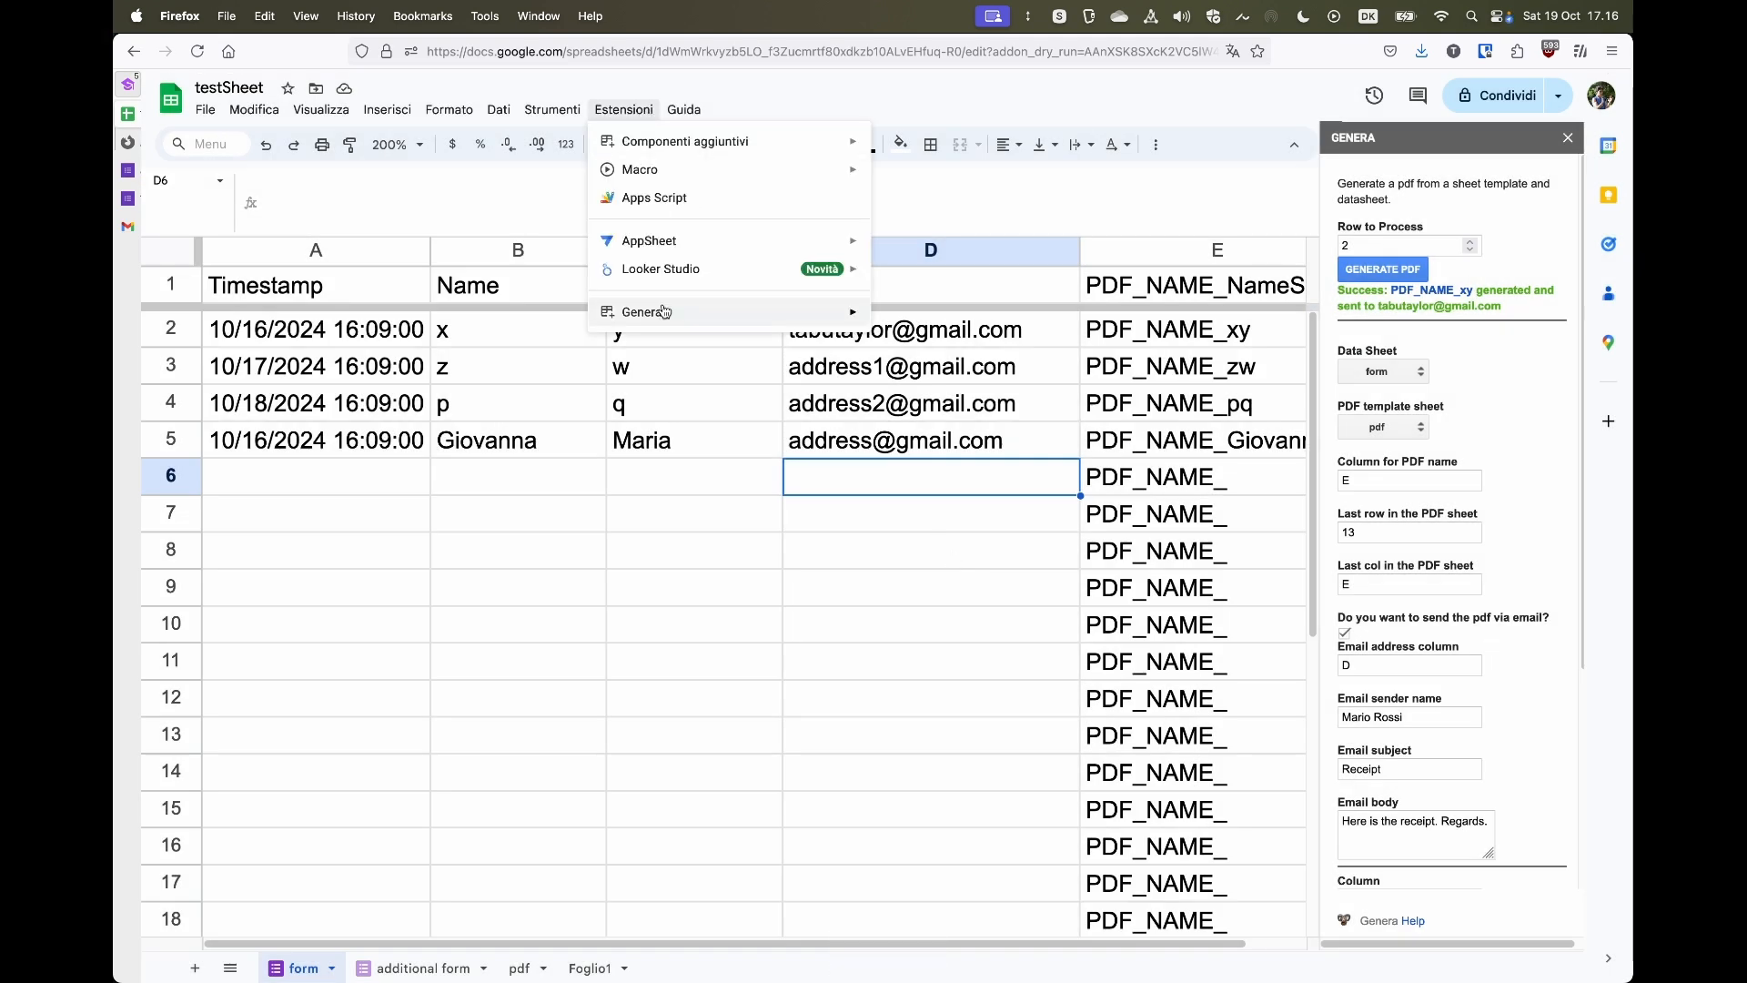
mouse_move(851, 322)
left_click(952, 320)
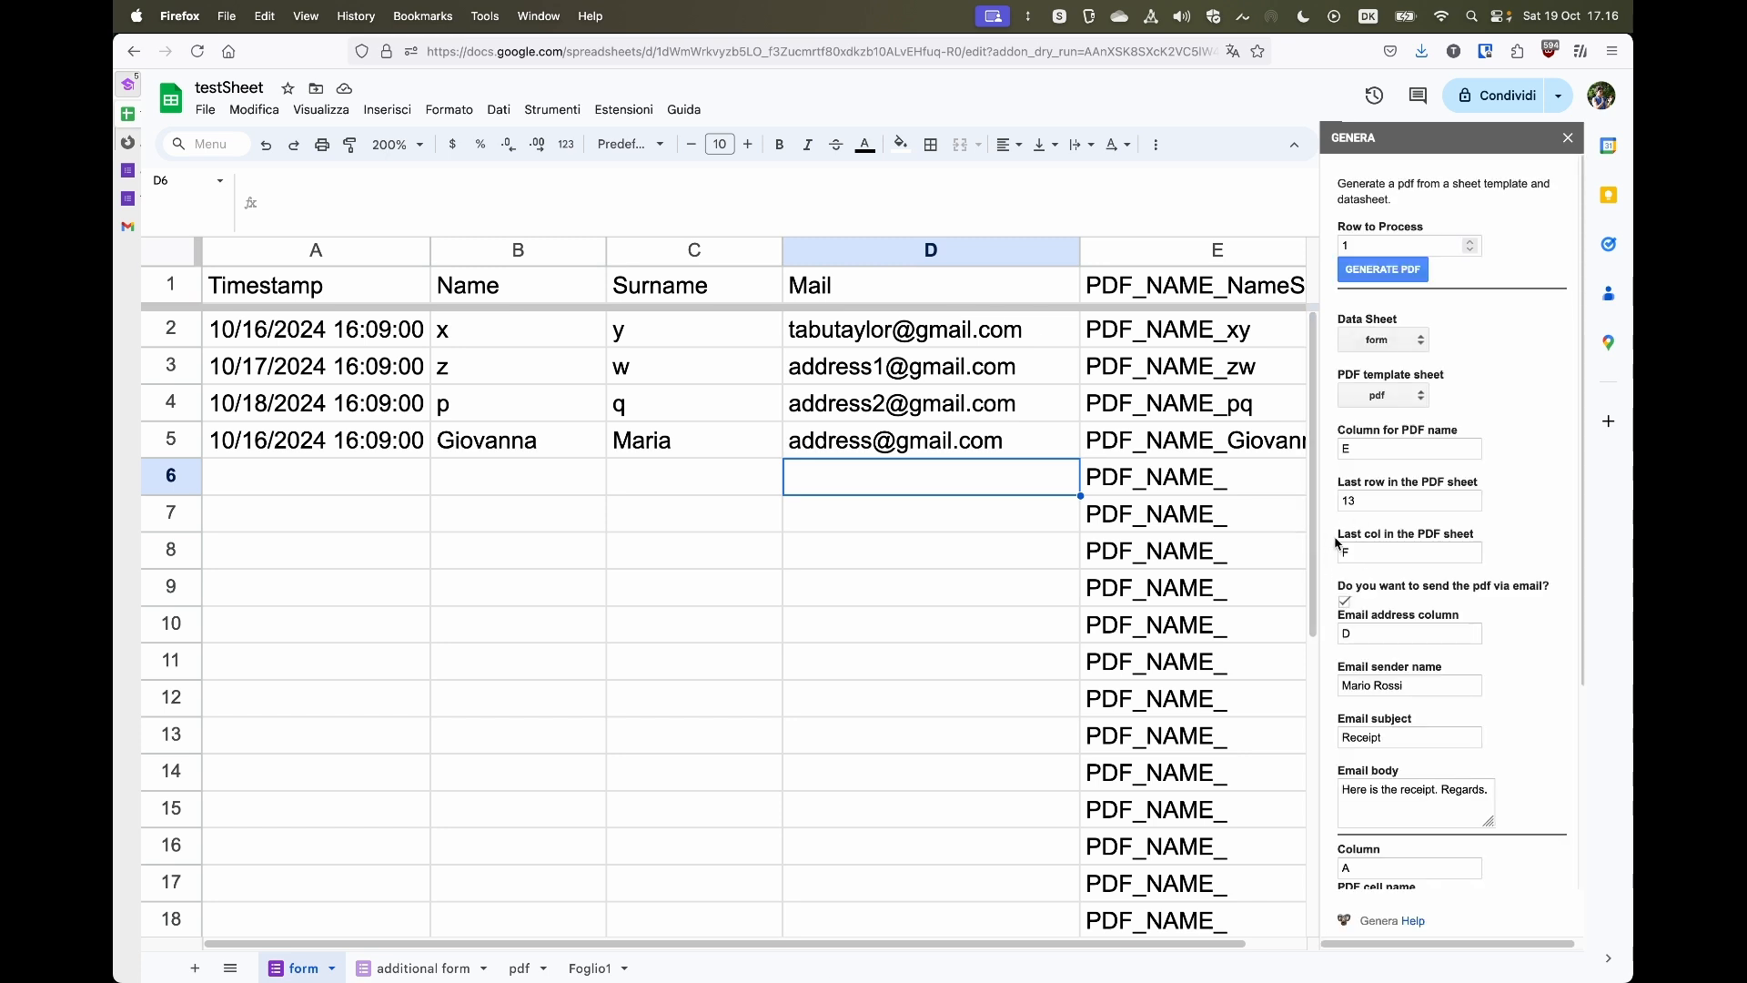
left_click(1362, 549)
key("BackSpace")
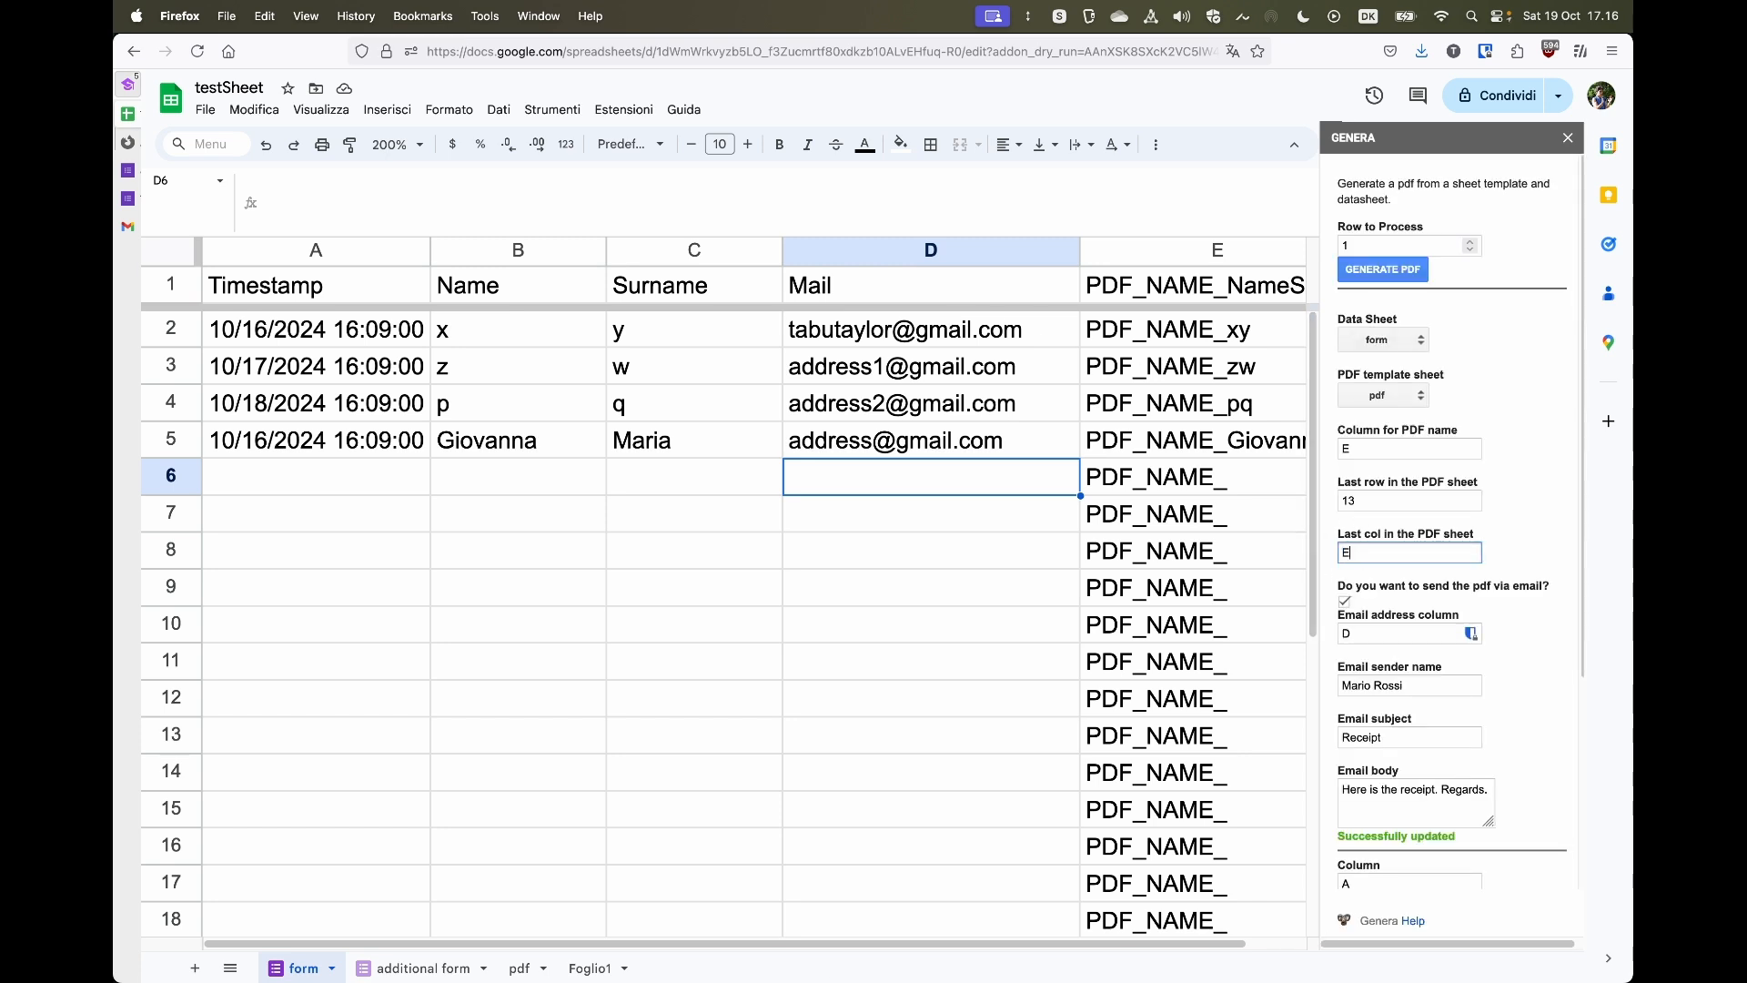
type("E")
left_click(1504, 535)
scroll(1504, 536, "down", 5)
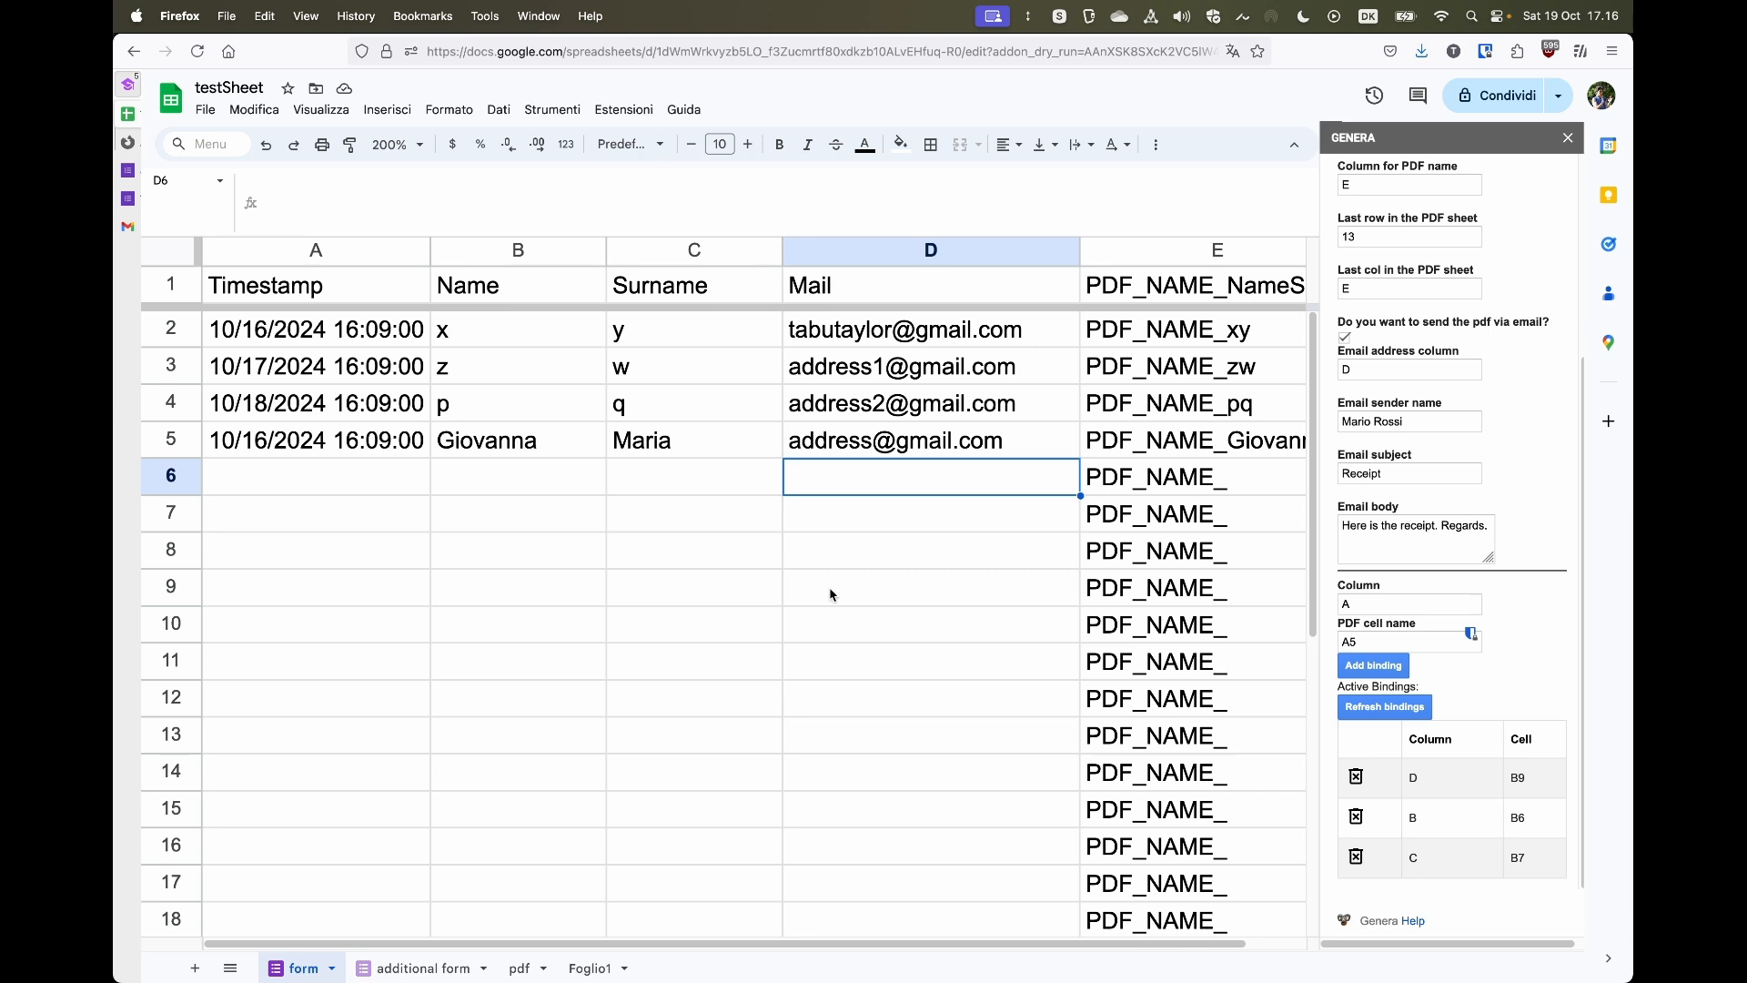
- Delete all Genera settings, confirming the prompt, and reopen the Genera settings sidebar
left_click(624, 110)
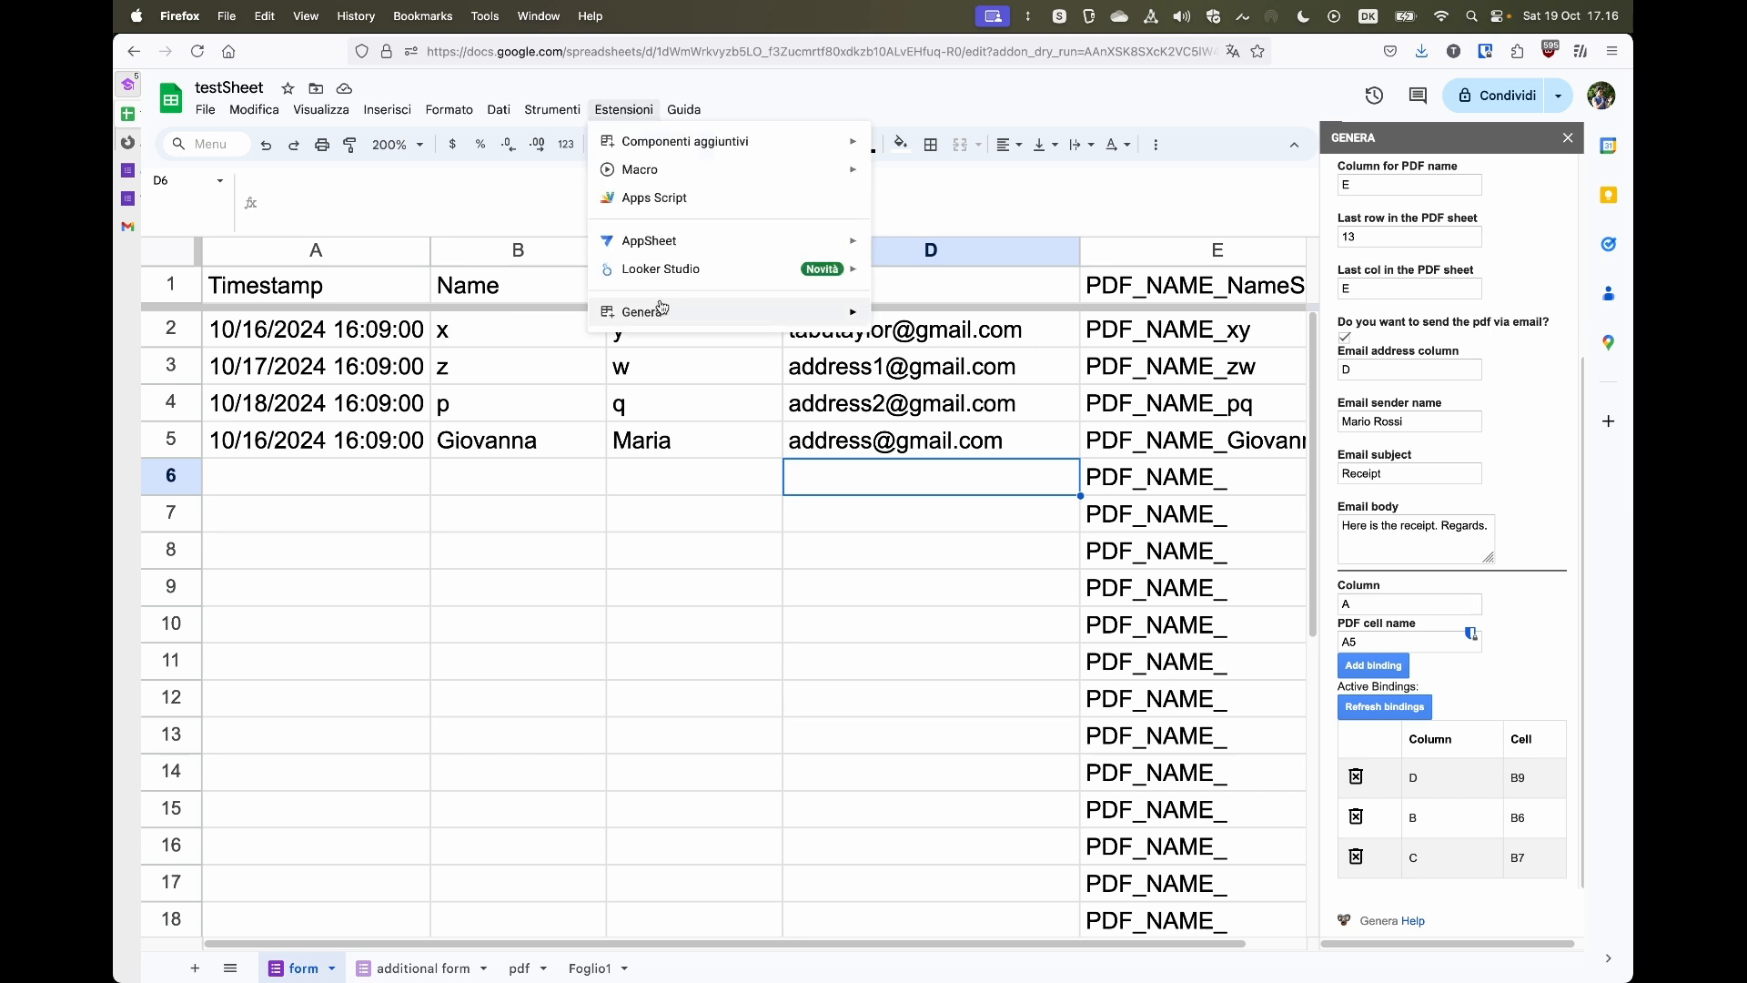
mouse_move(665, 323)
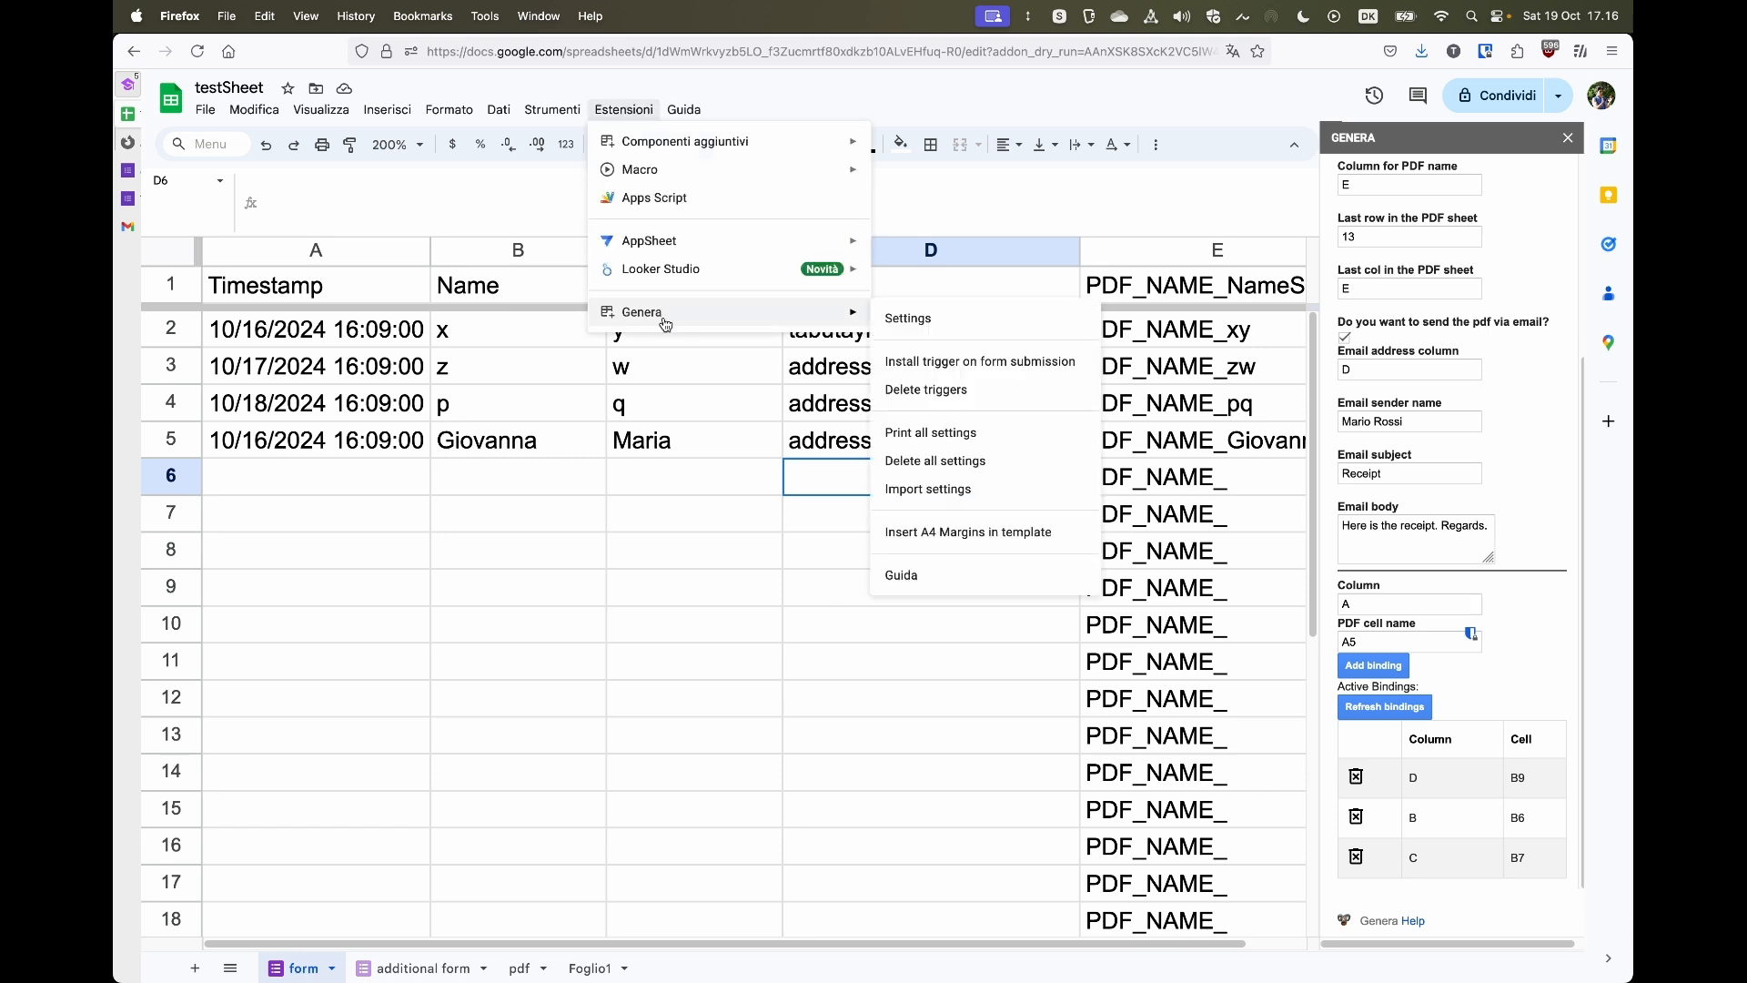
left_click(1038, 466)
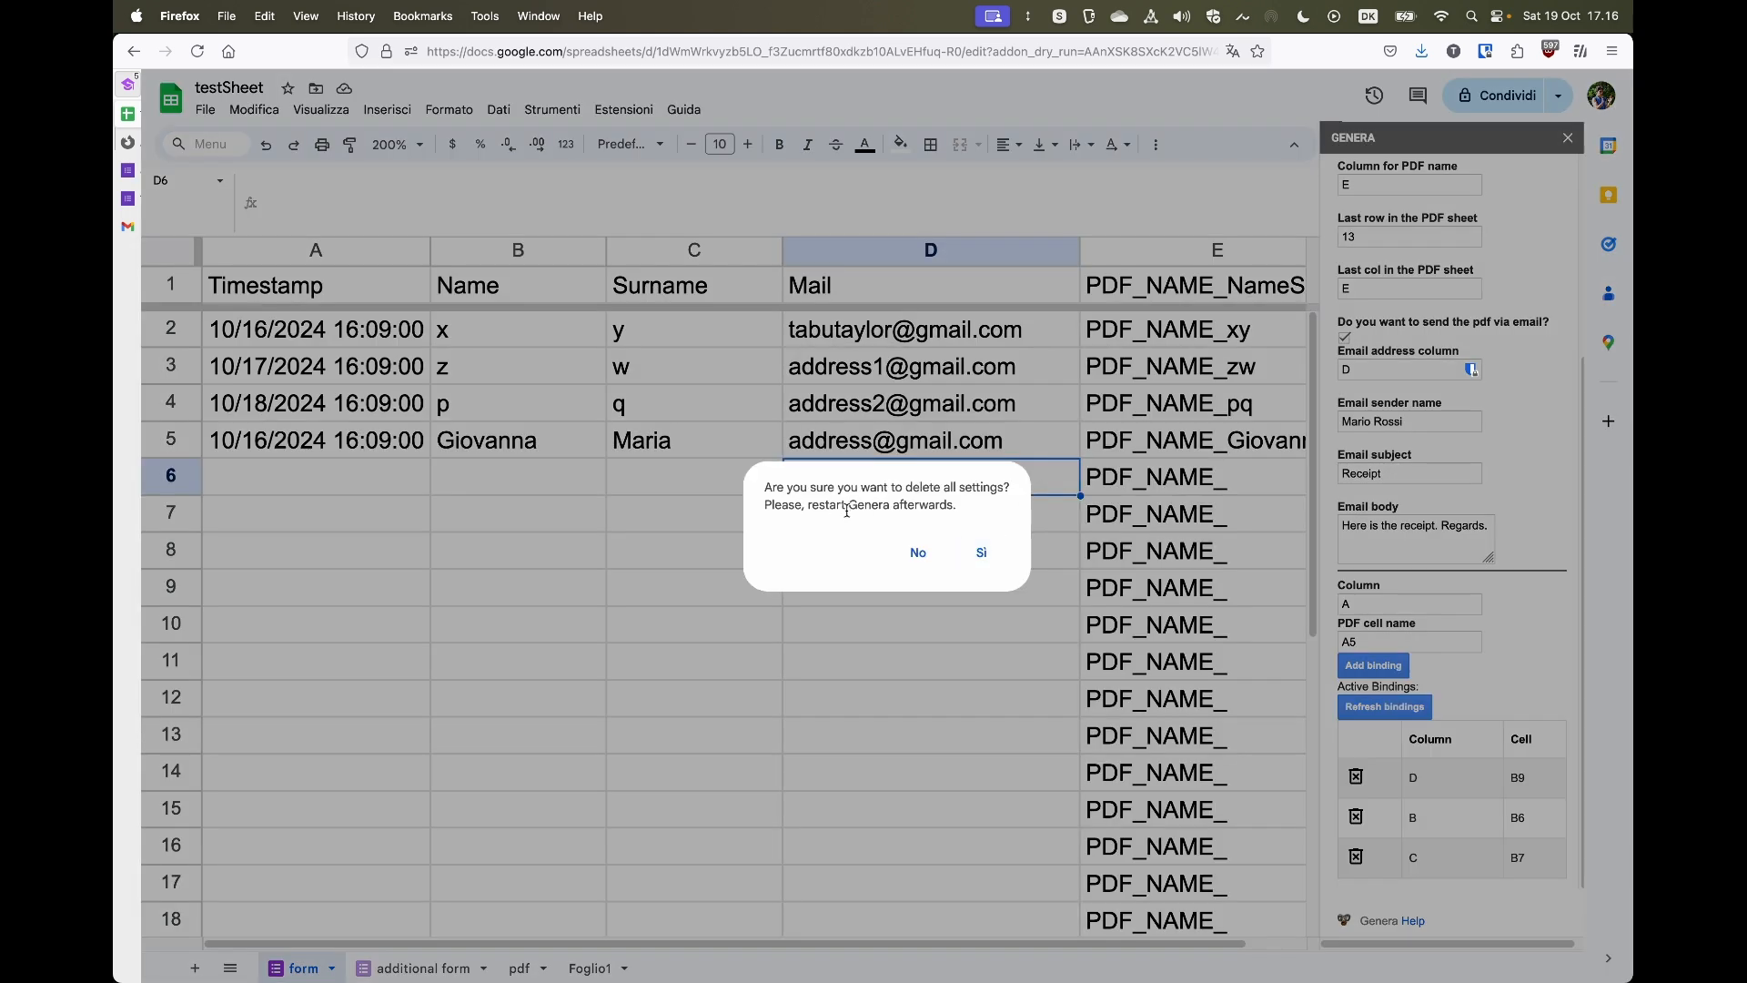
left_click(982, 555)
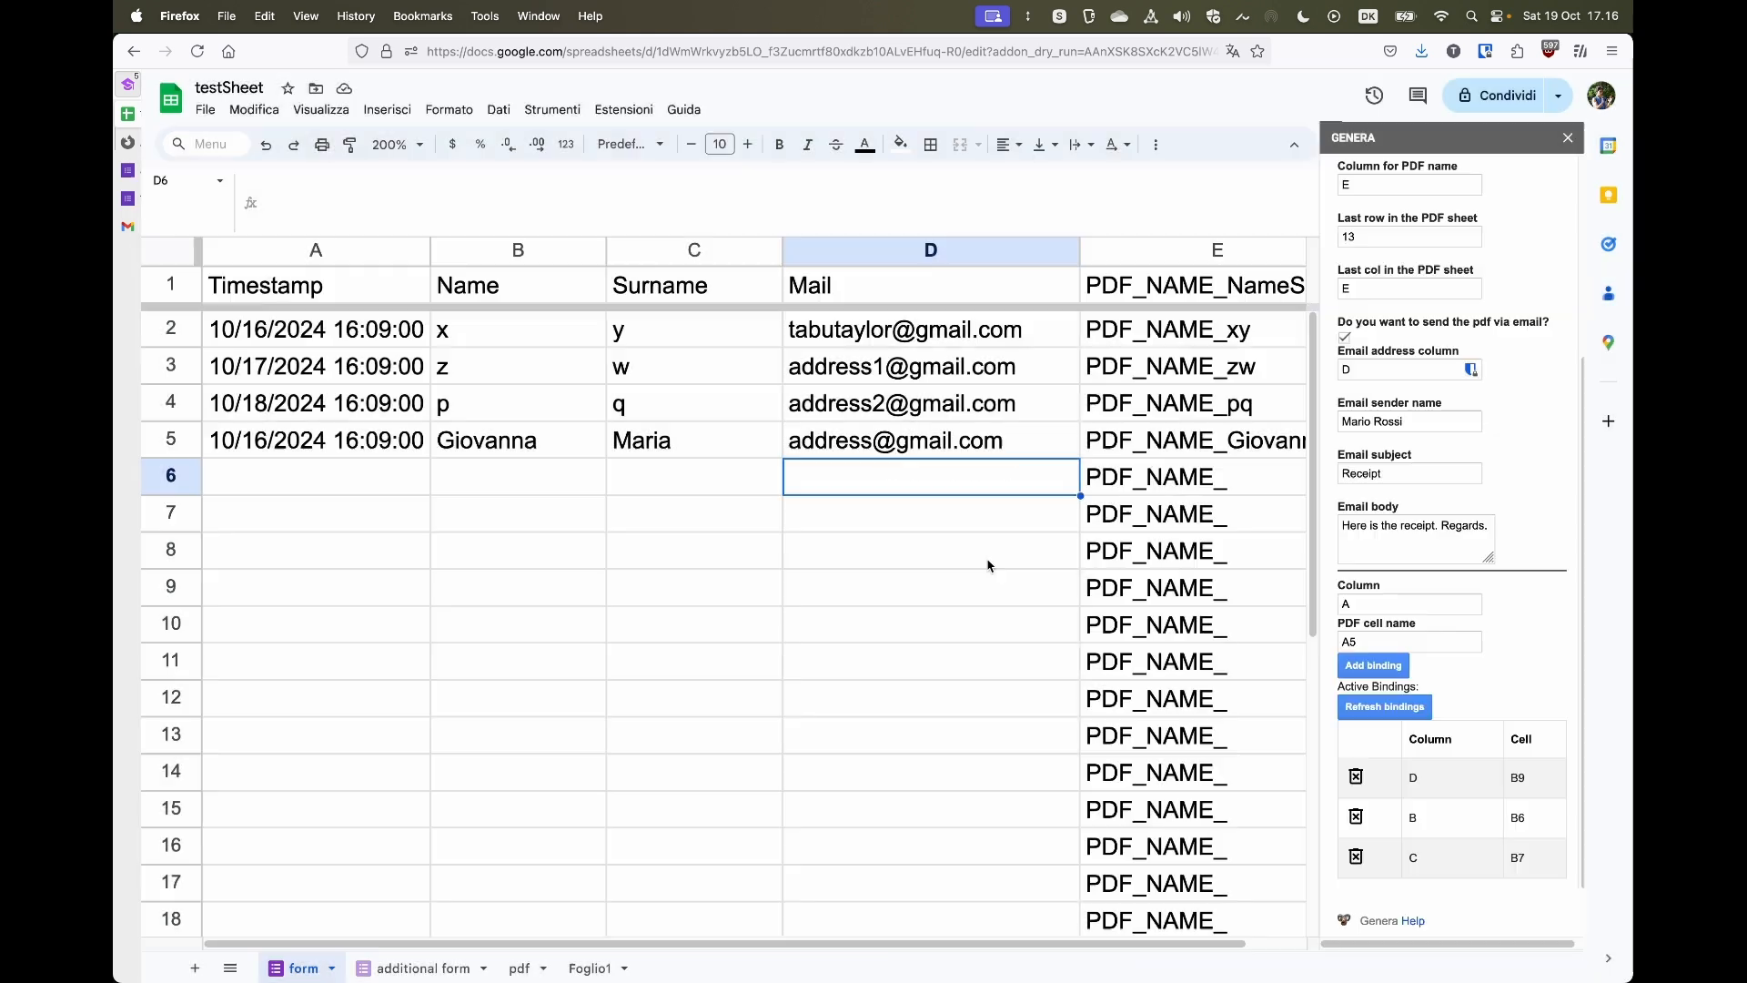
left_click(619, 121)
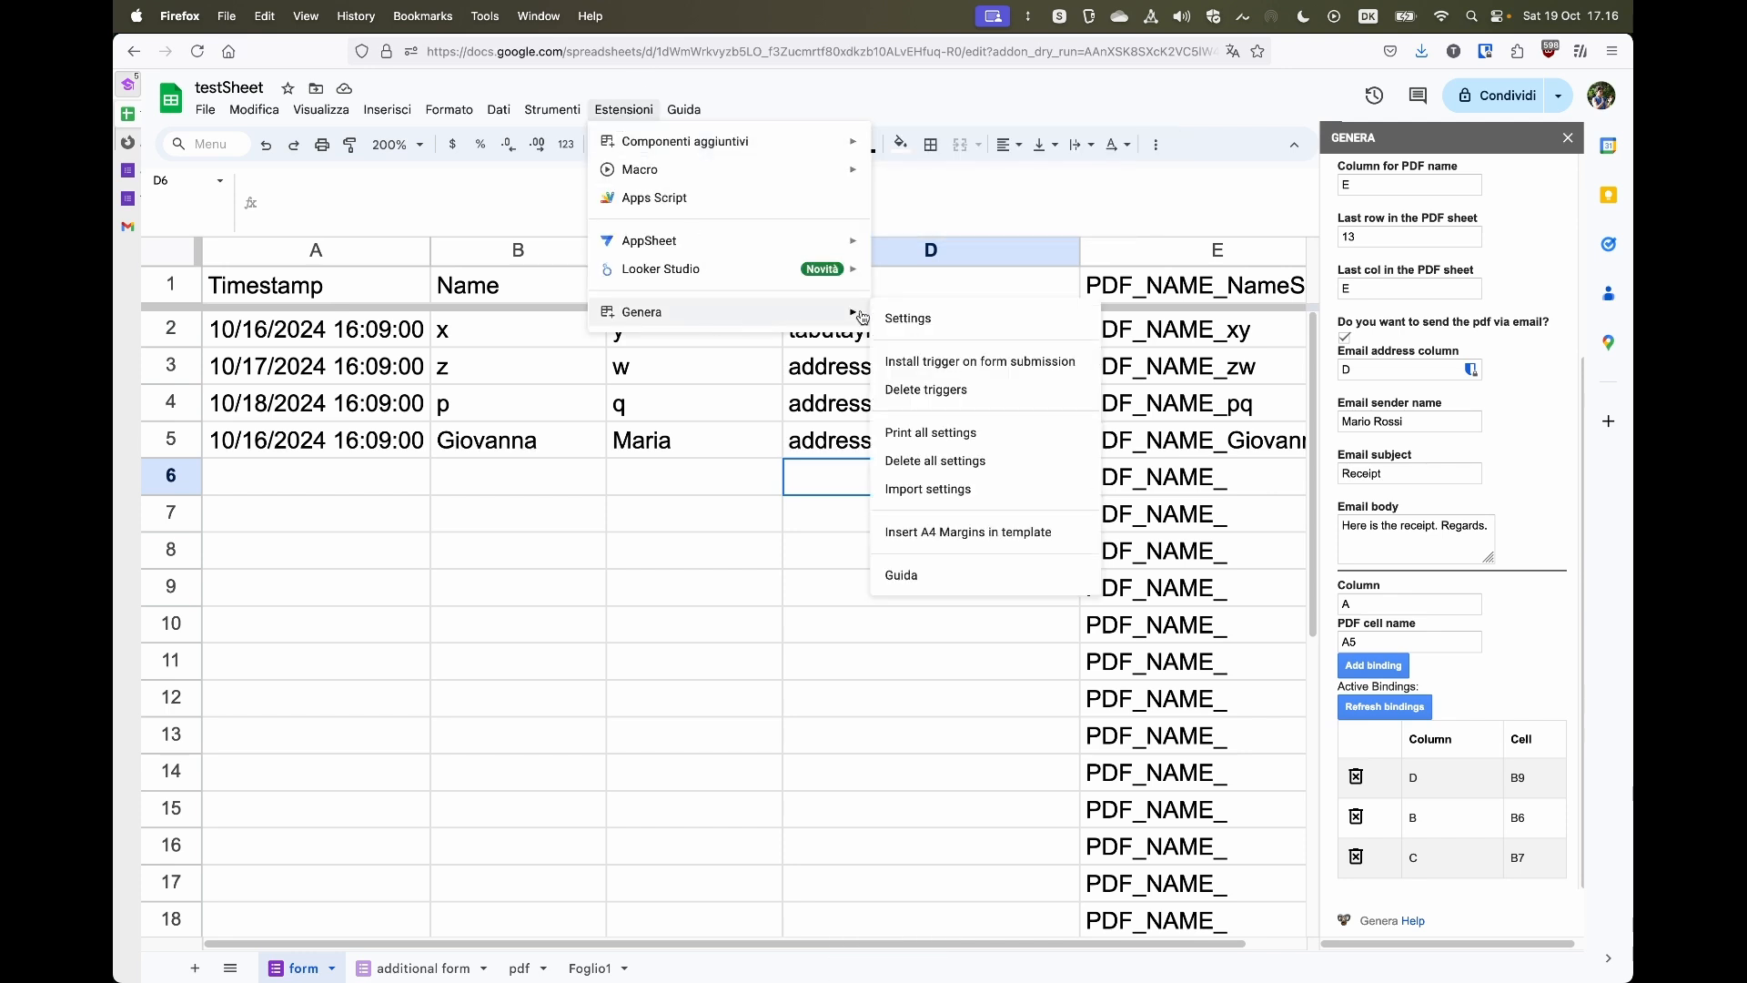
left_click(906, 317)
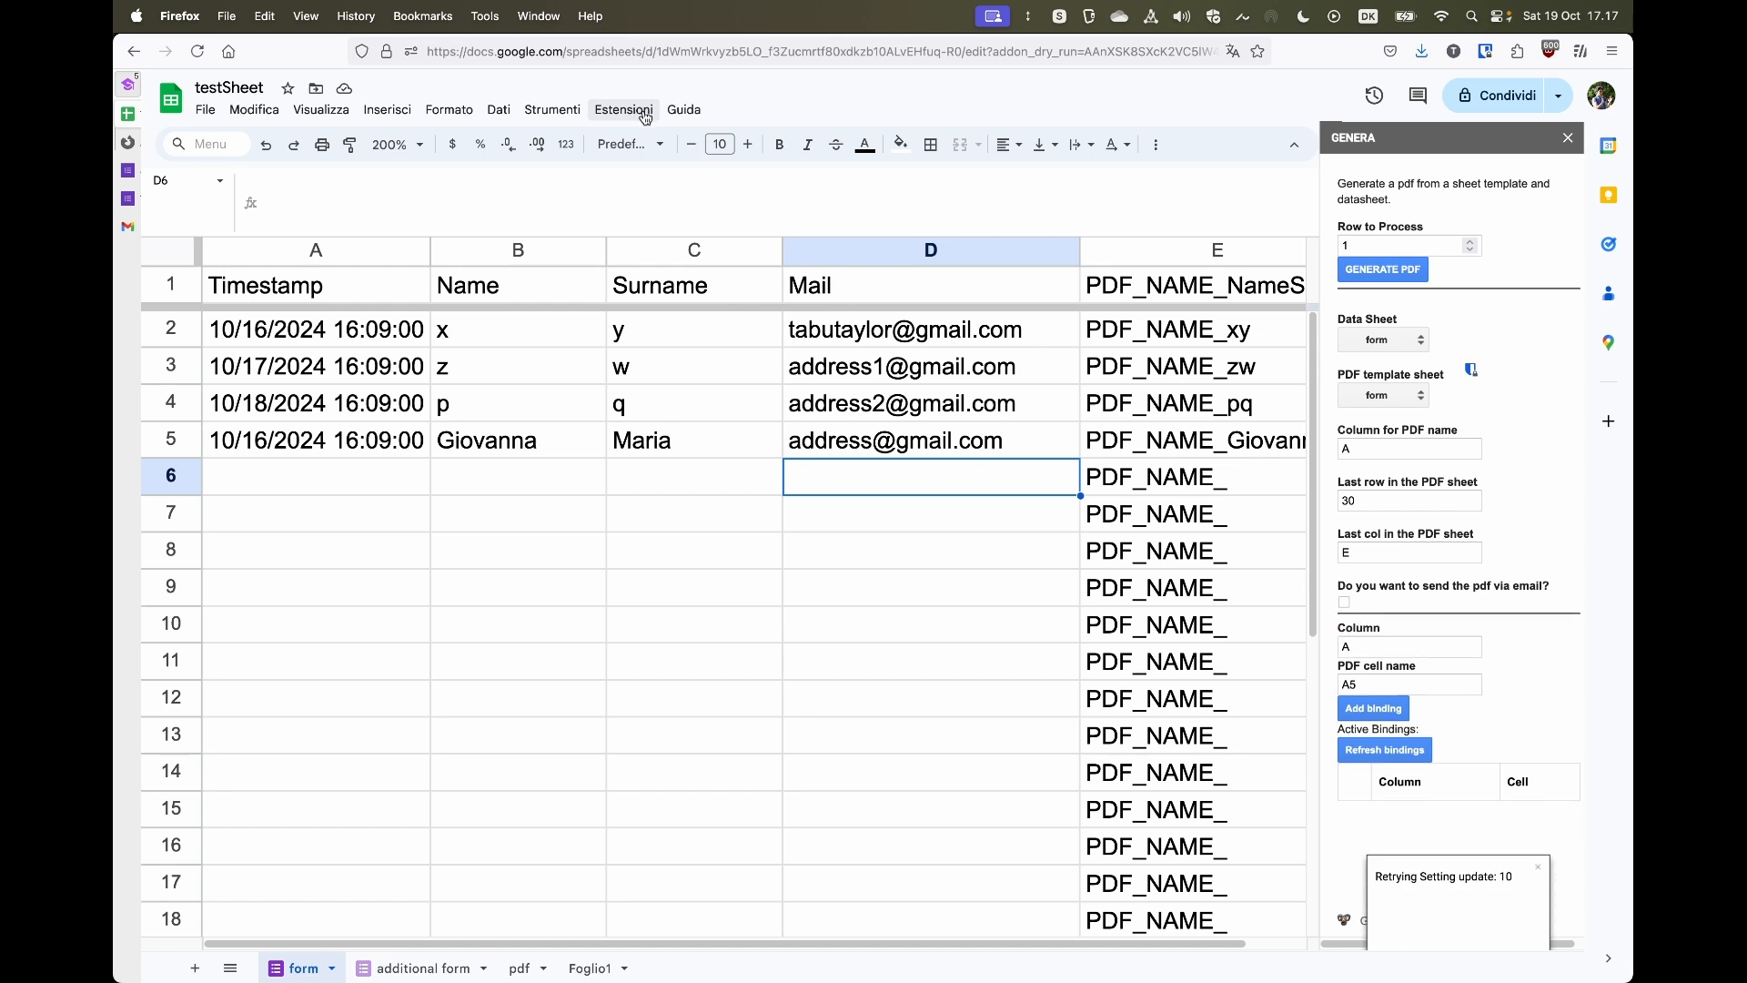
- Import Genera settings again by pasting the saved settings JSON and confirming
left_click(645, 117)
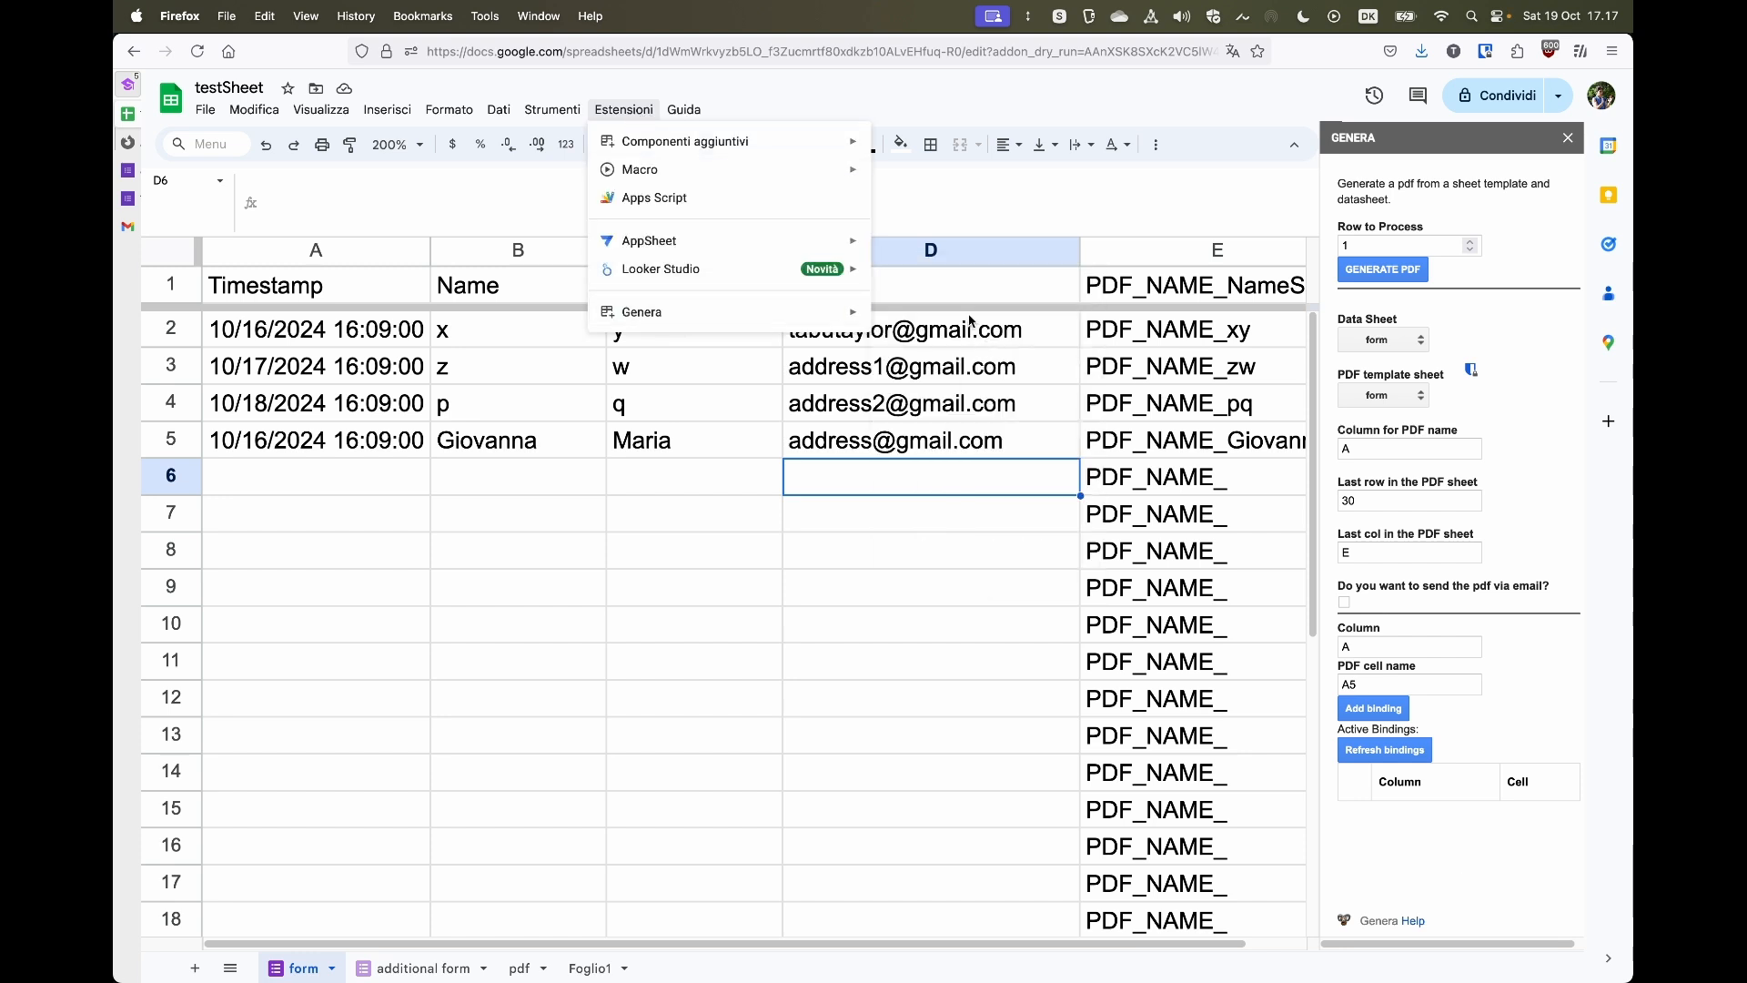
mouse_move(815, 327)
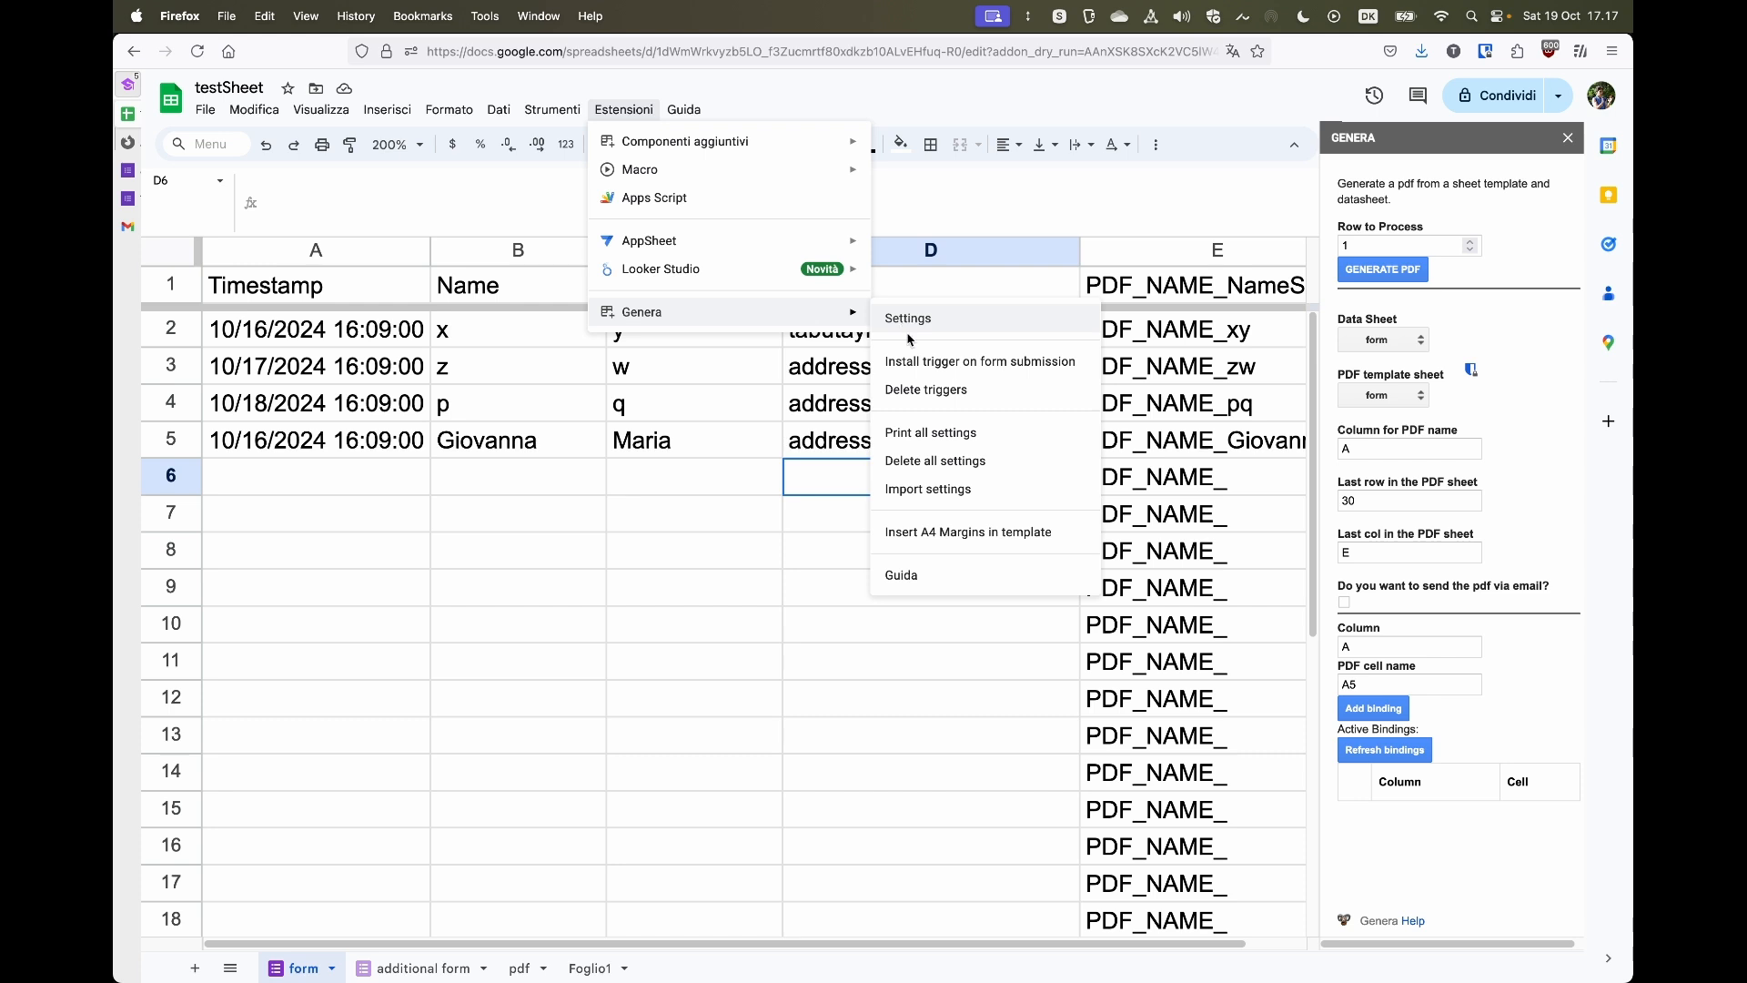
left_click(929, 492)
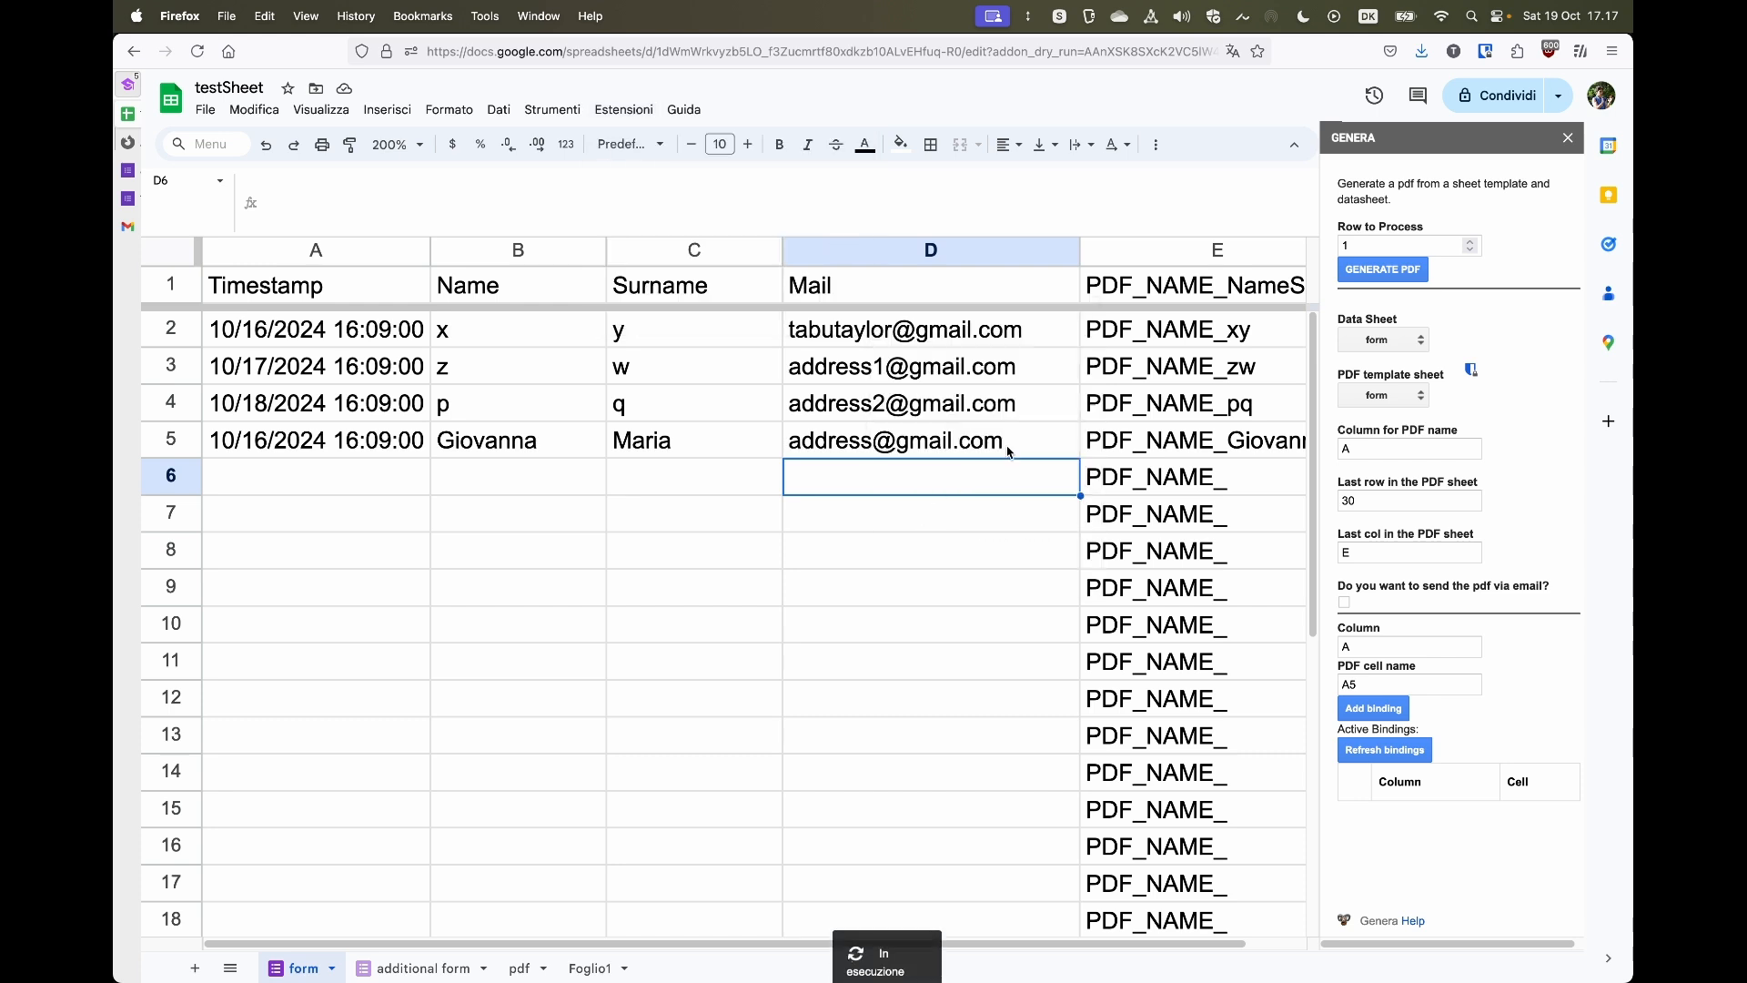
key("super+v")
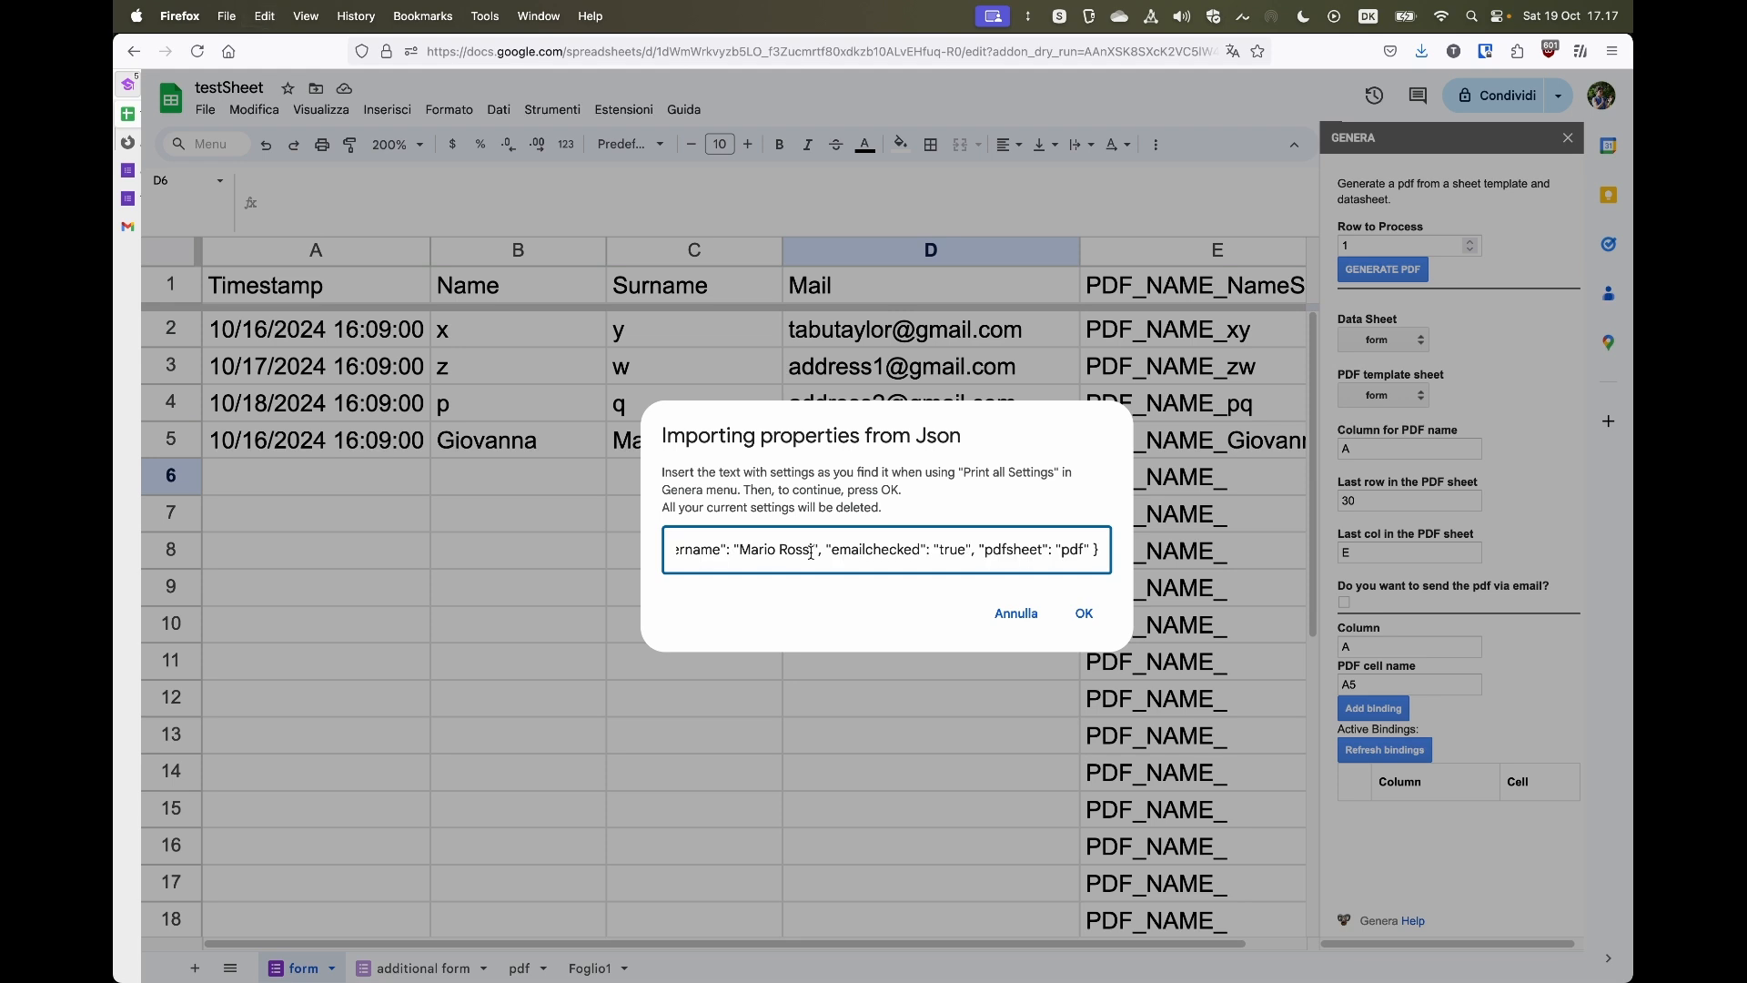
left_click(1084, 612)
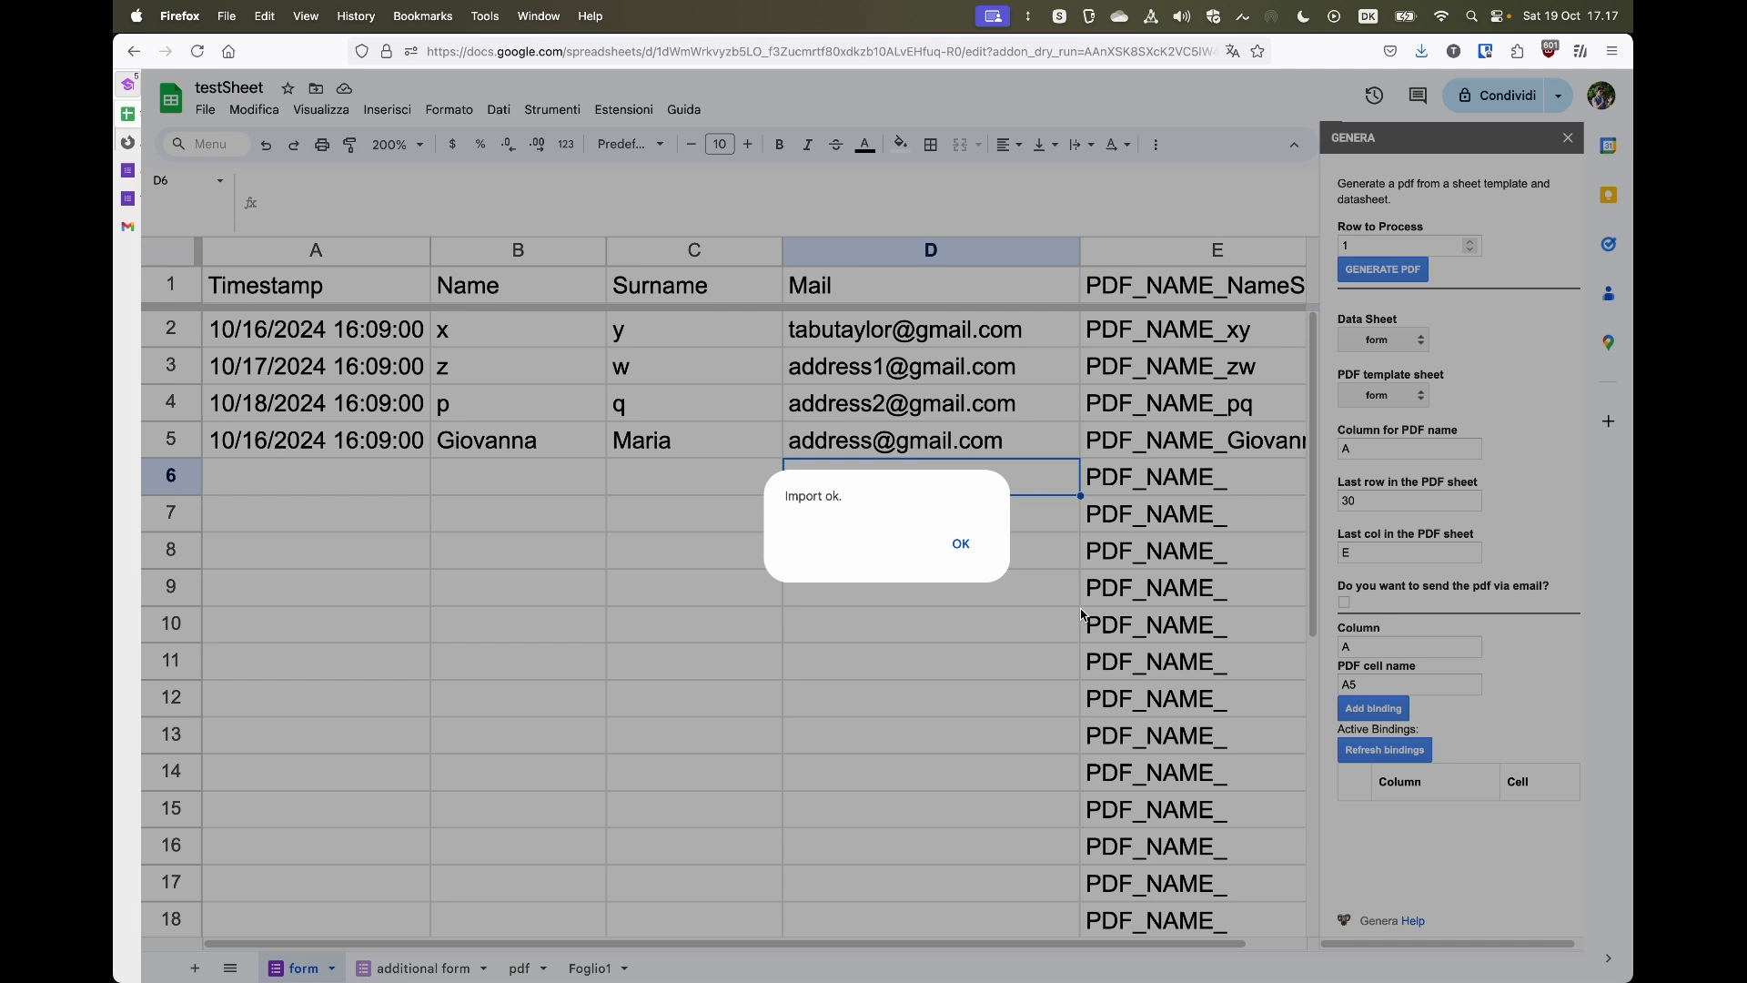
- Reopen the Genera settings sidebar and scroll through the restored settings and bindings
left_click(960, 544)
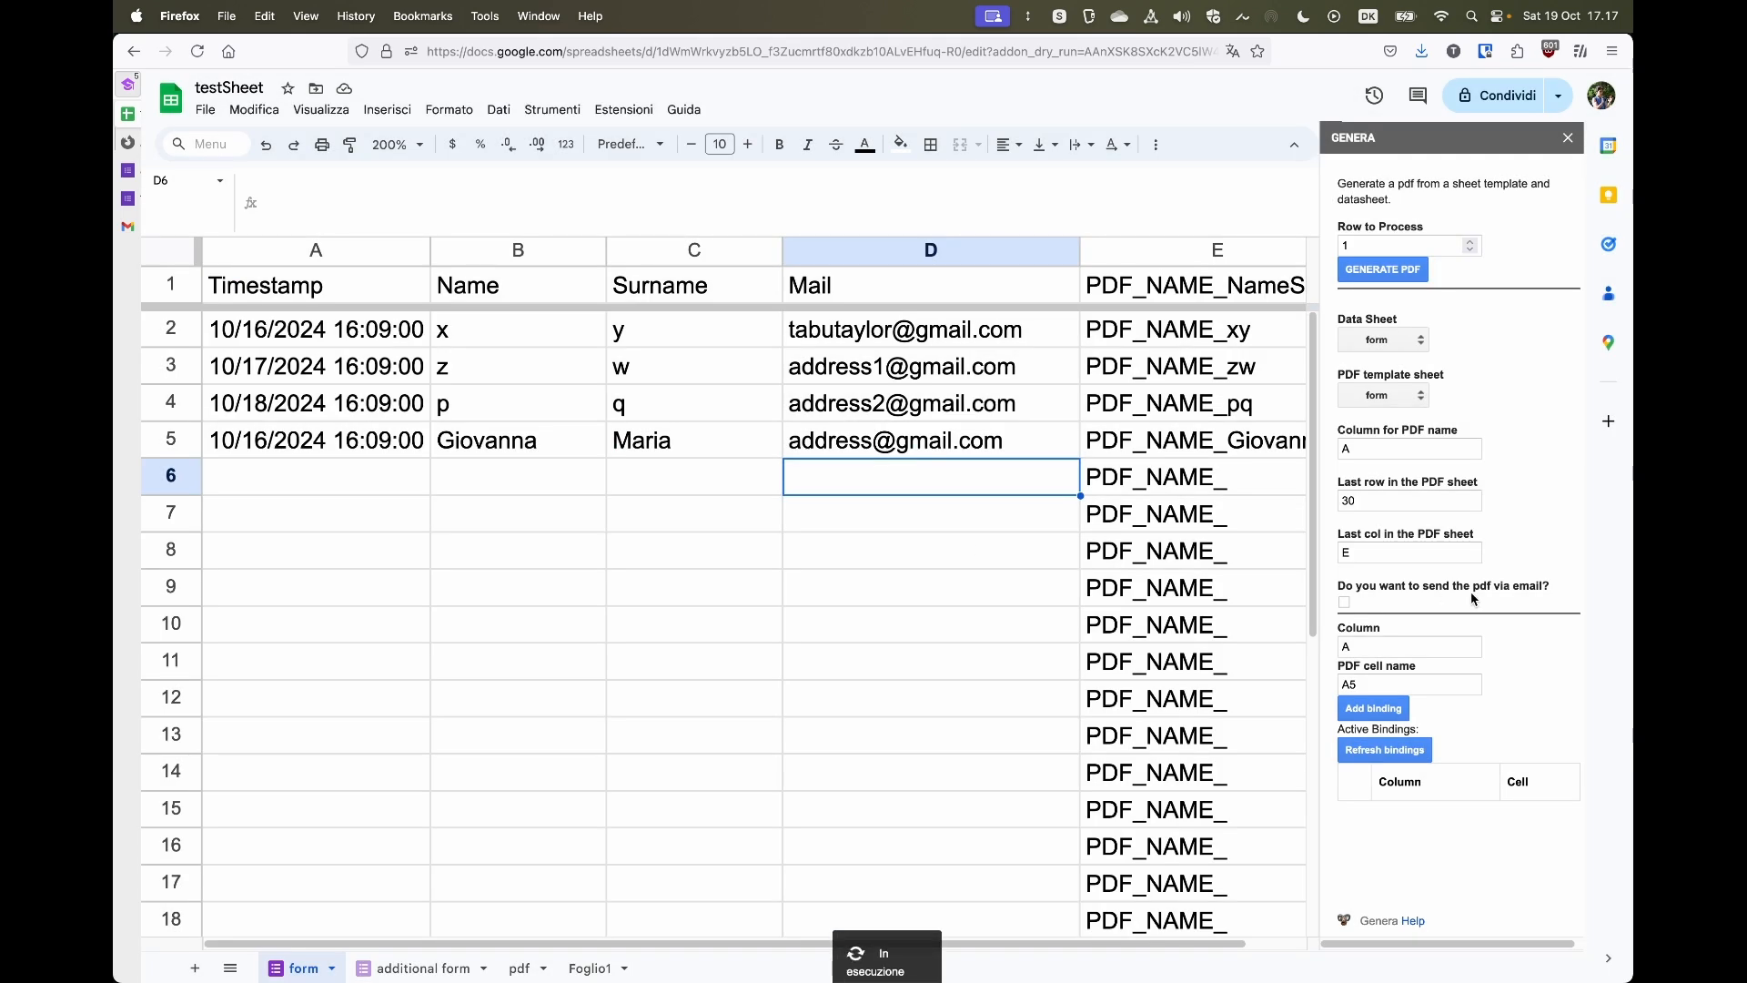
left_click(626, 110)
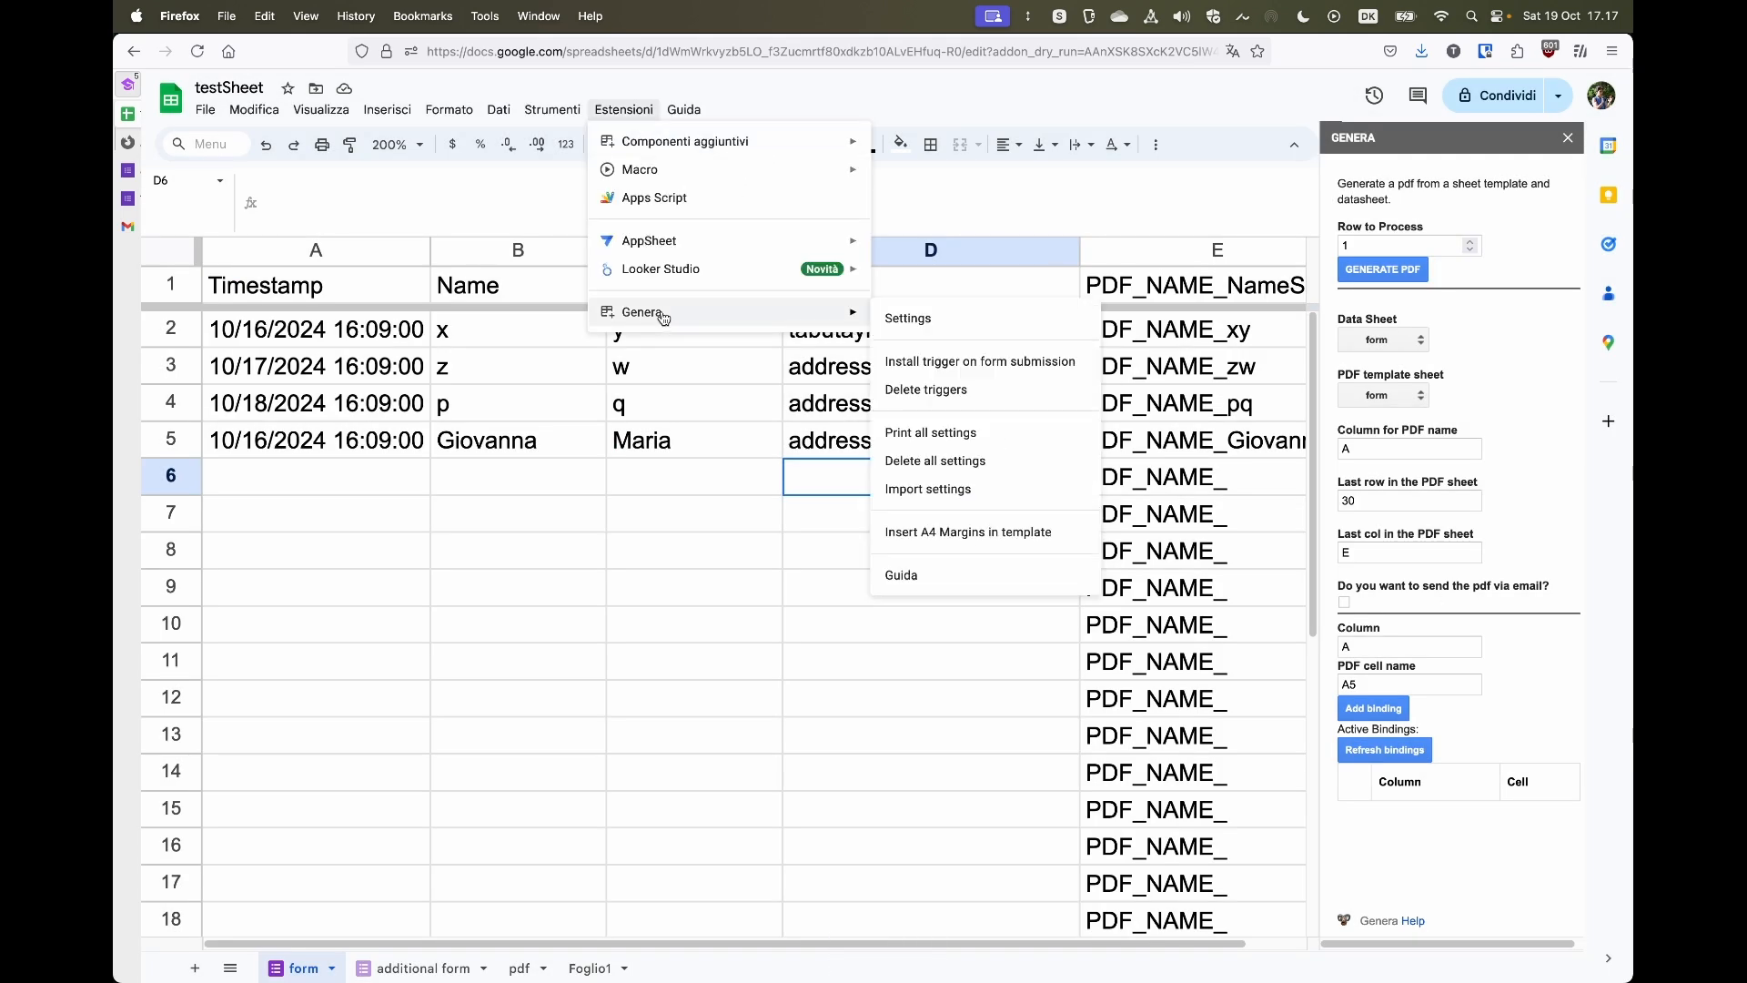
left_click(1029, 313)
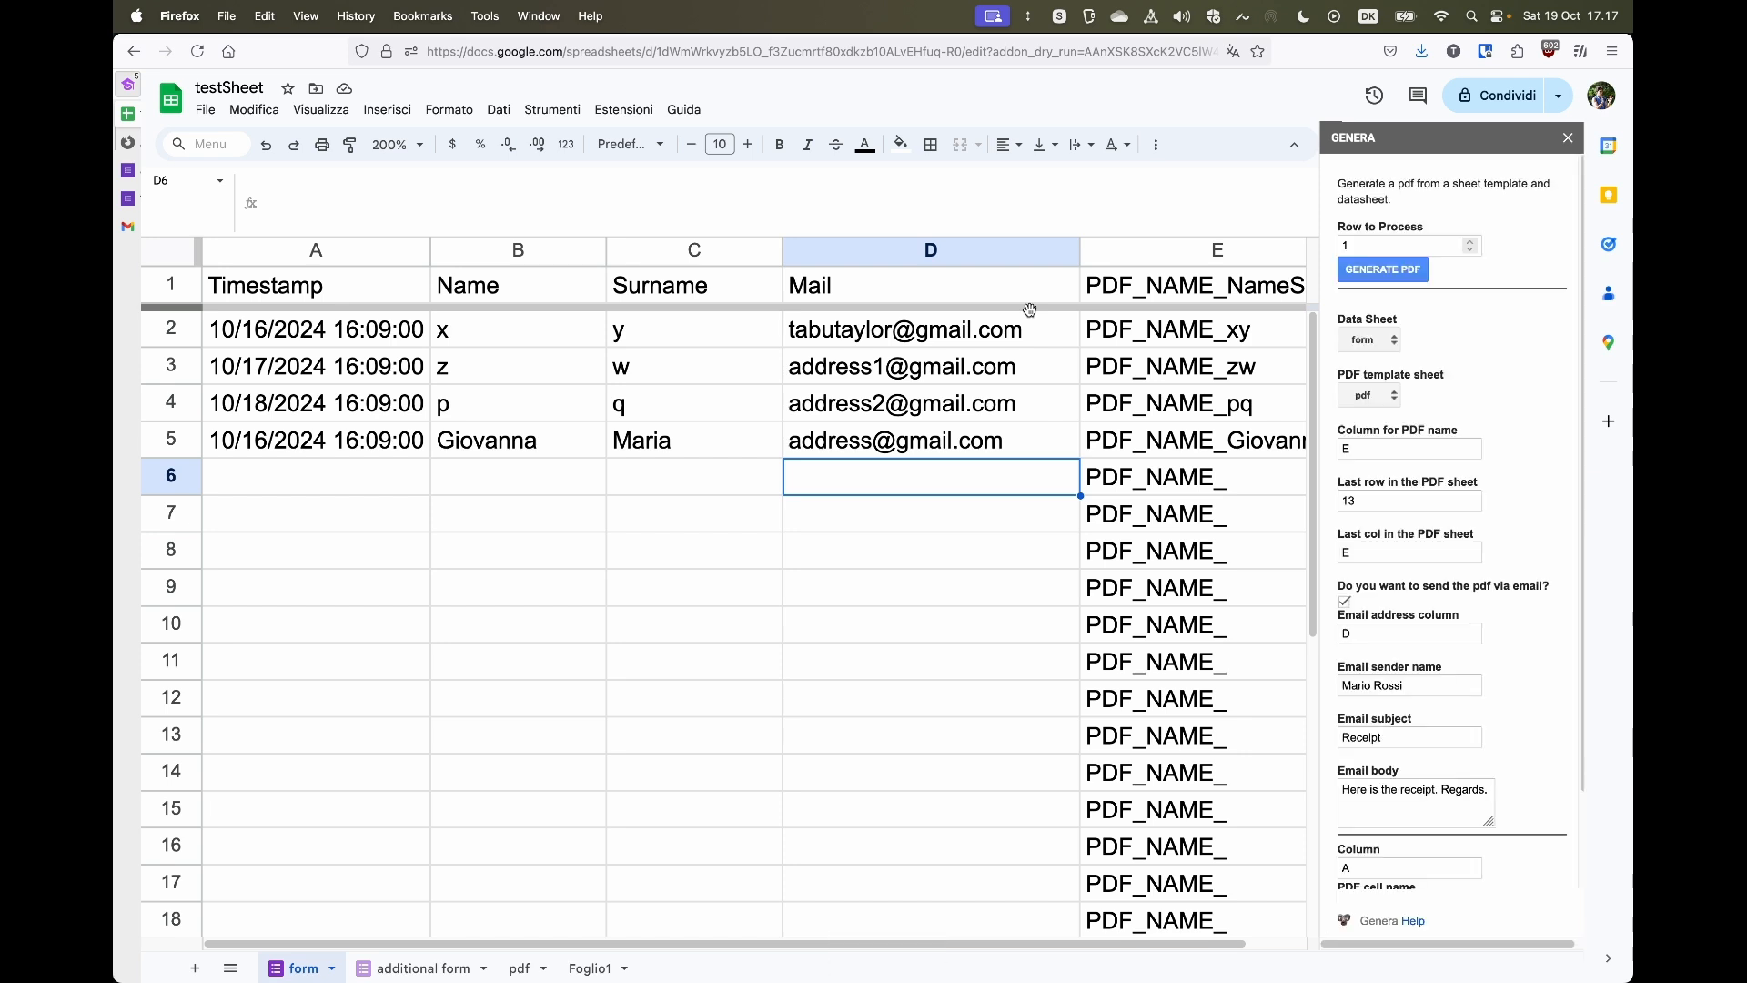
scroll(1455, 708, "down", 3)
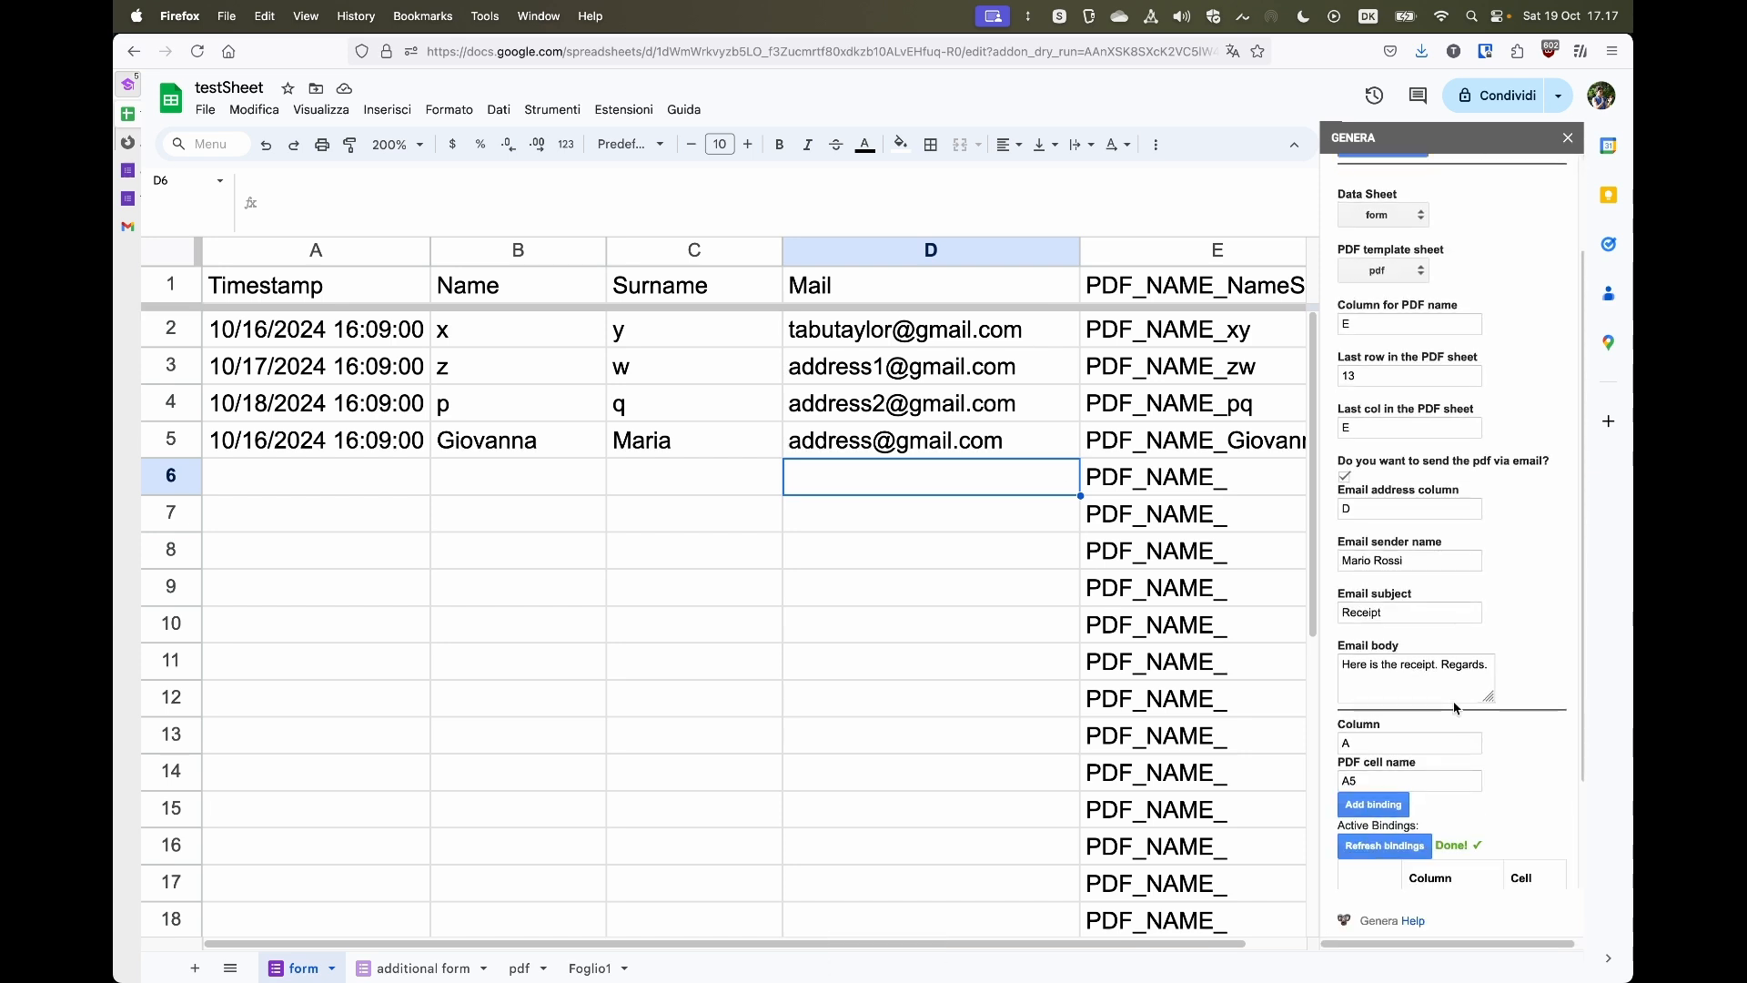
scroll(1455, 708, "down", 2)
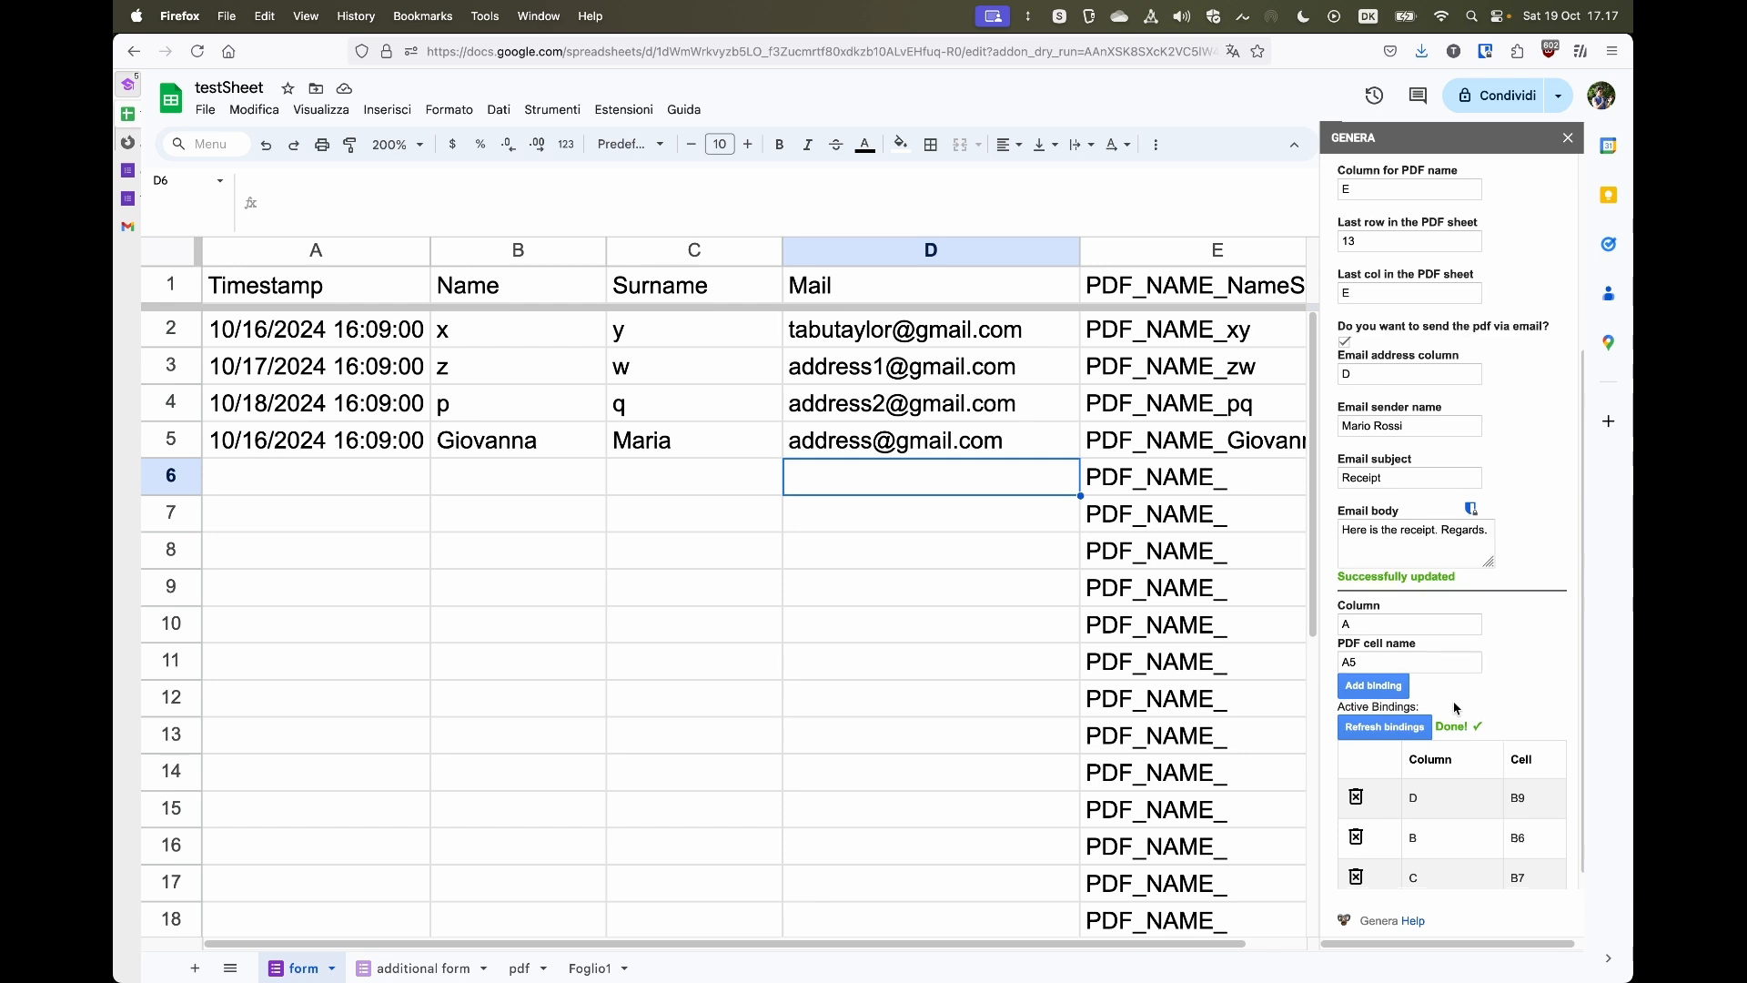
scroll(1454, 708, "up", 5)
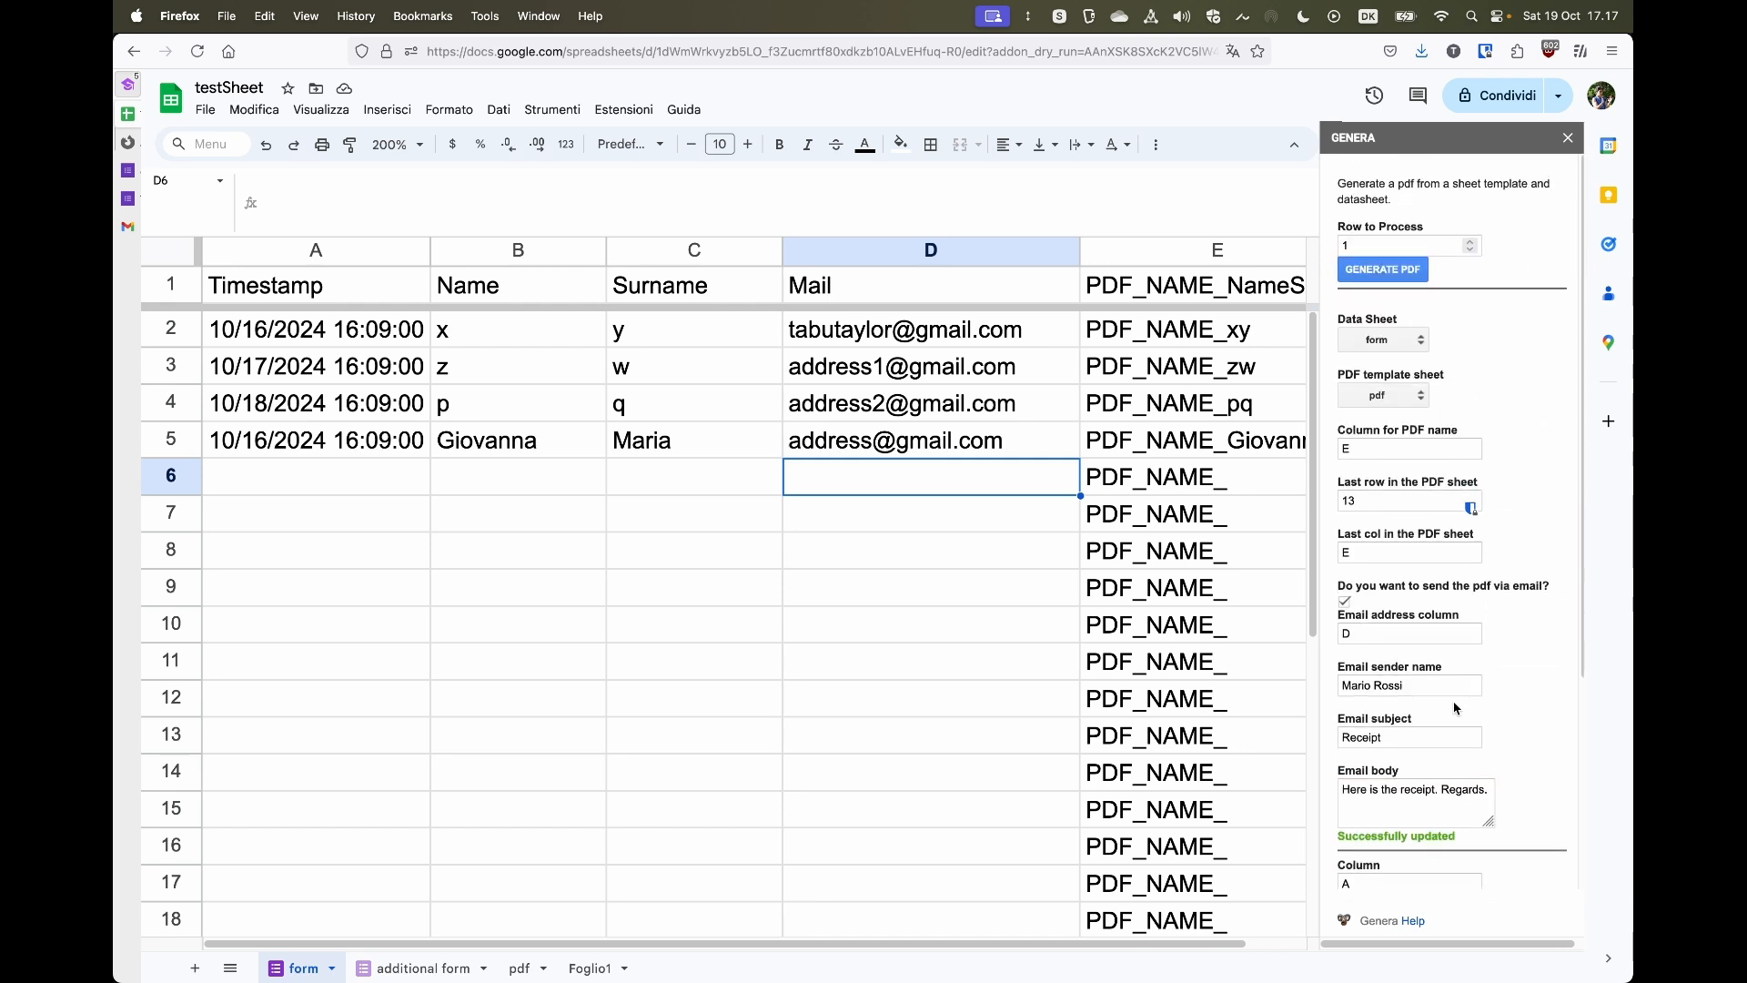